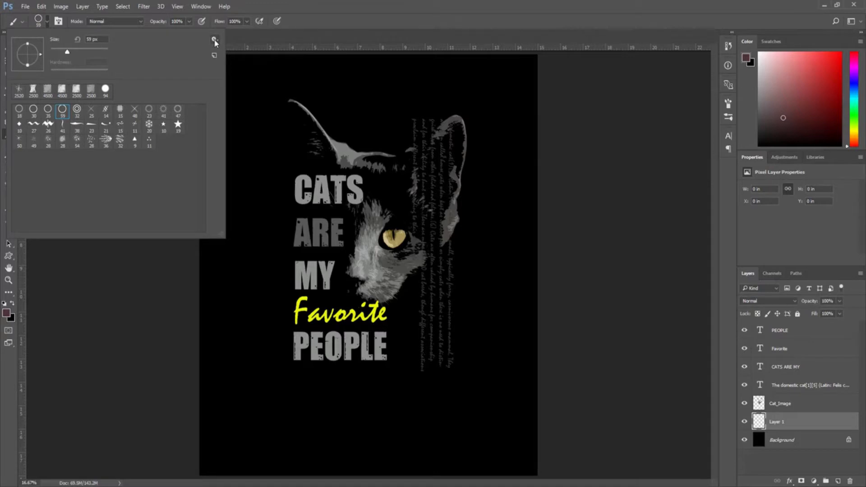
Replace the current brush presets with the DP Brushes set.
{"action": "left_click", "coordinate": [215, 40]}
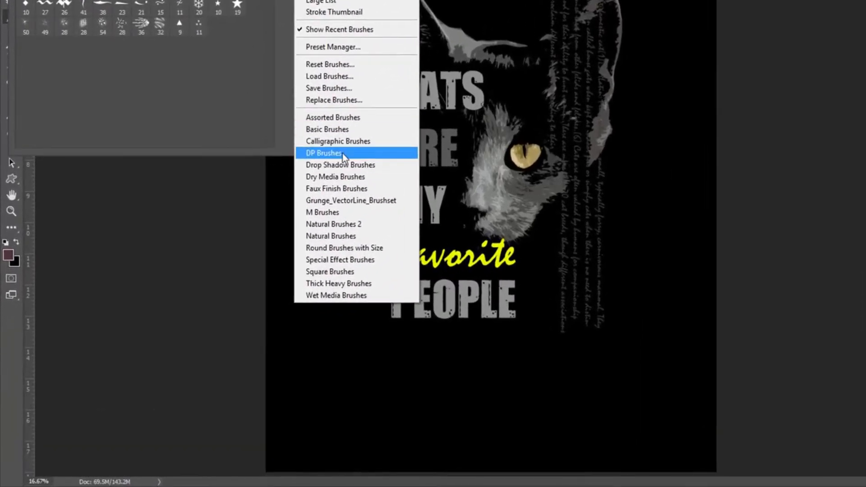
{"action": "left_click", "coordinate": [343, 154]}
{"action": "left_click", "coordinate": [522, 89]}
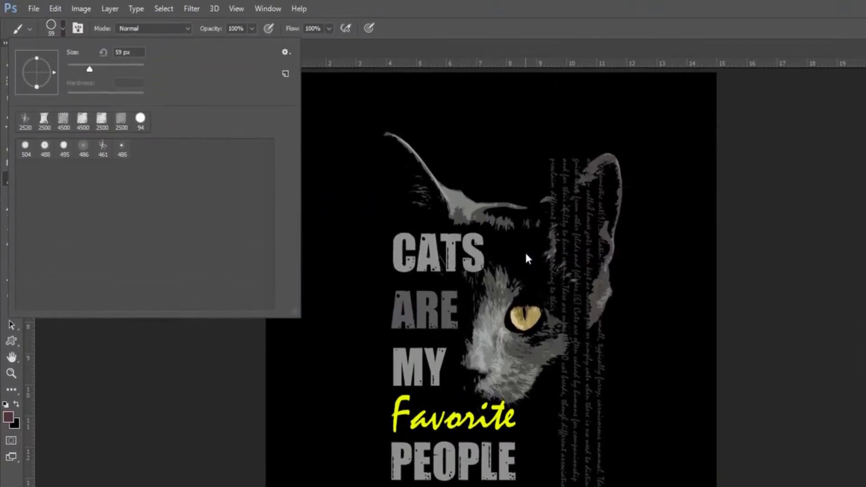
Choose the branching crack-shaped 461 px brush tip and set its size to 2000 px.
{"action": "left_click", "coordinate": [102, 149]}
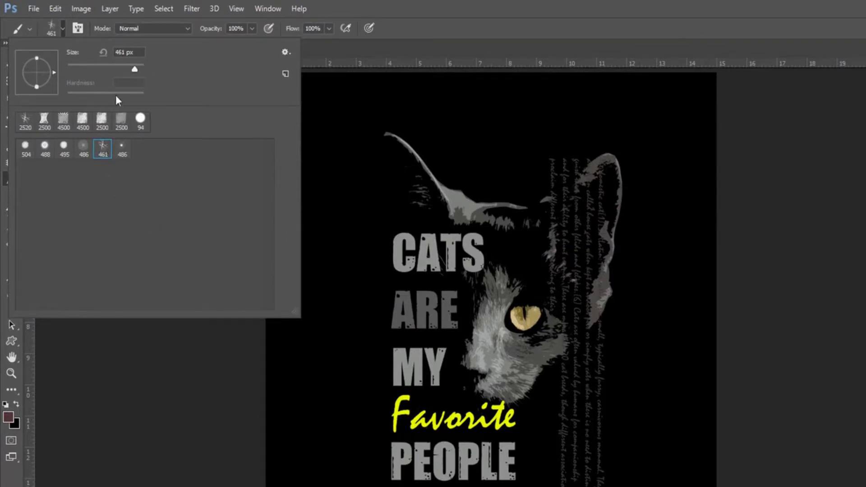
{"action": "left_click_drag", "start_coordinate": [134, 70], "coordinate": [136, 69]}
{"action": "type", "text": "2000"}
{"action": "key", "text": "Return"}
Set the foreground colour to dark grey 333333.
{"action": "left_click", "coordinate": [7, 384]}
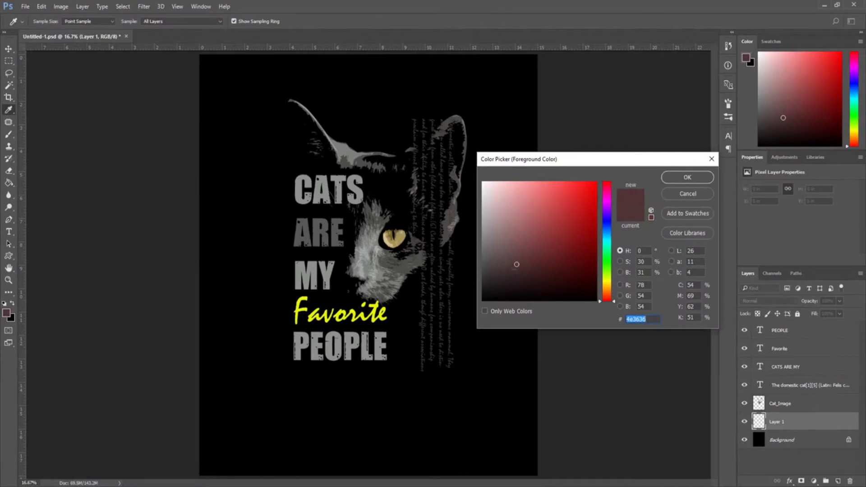
{"action": "mouse_move", "coordinate": [517, 264]}
{"action": "left_mouse_down"}
{"action": "mouse_move", "coordinate": [485, 266]}
{"action": "mouse_move", "coordinate": [483, 277]}
{"action": "left_mouse_up"}
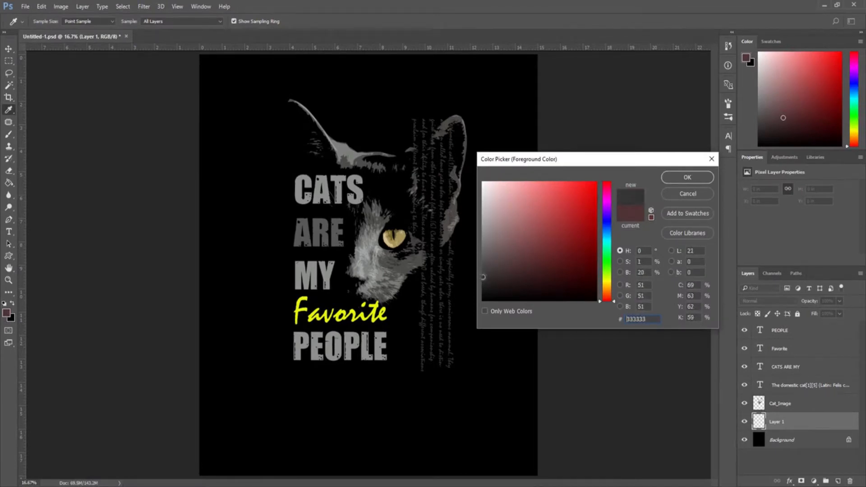
{"action": "left_click", "coordinate": [687, 177]}
Stamp the crack brush twice on Layer 1, once below the cat's eye beside PEOPLE and once behind CATS ARE.
{"action": "key", "text": "b"}
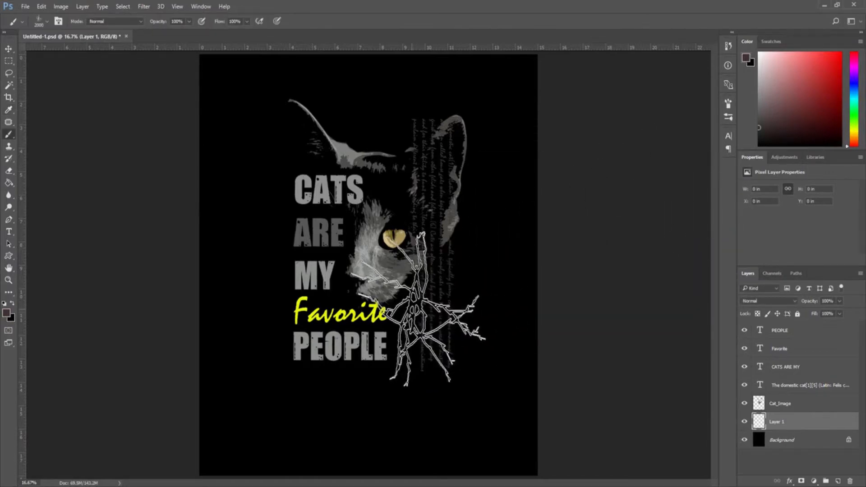
{"action": "left_click", "coordinate": [423, 309]}
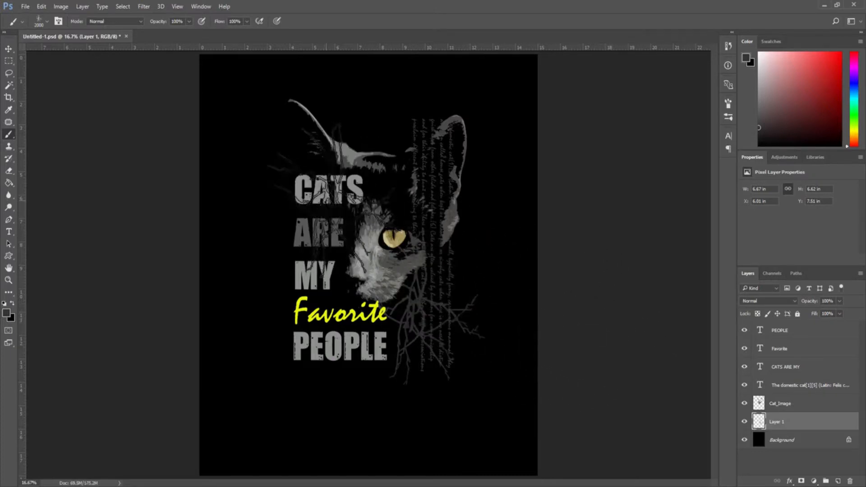
{"action": "left_click", "coordinate": [333, 201]}
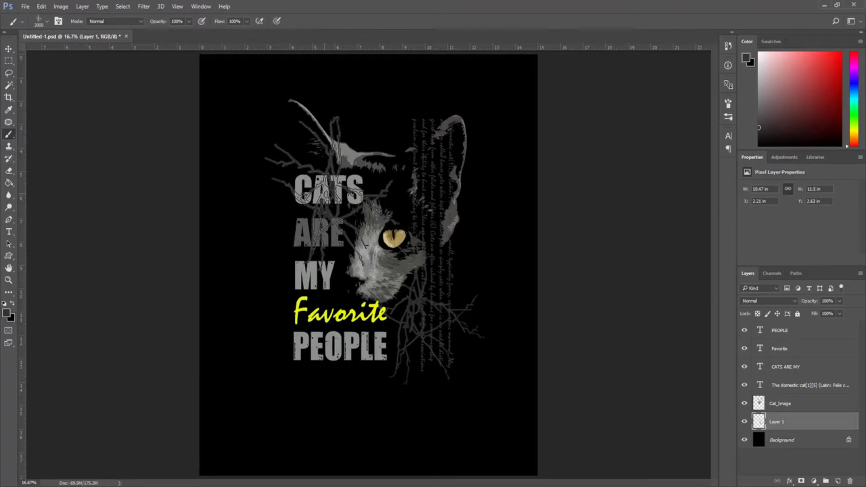
{"action": "left_click", "coordinate": [8, 49]}
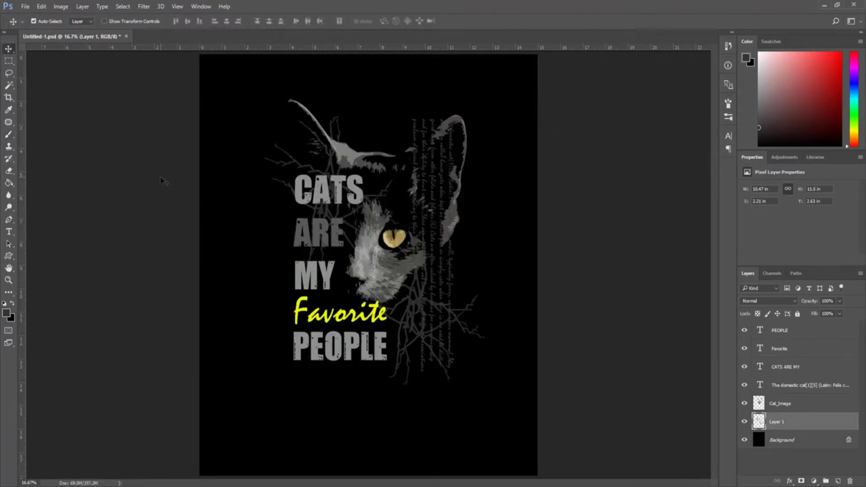
{"action": "key", "text": "ctrl+plus"}
{"action": "scroll", "coordinate": [180, 266], "scroll_direction": "up", "scroll_amount": 2}
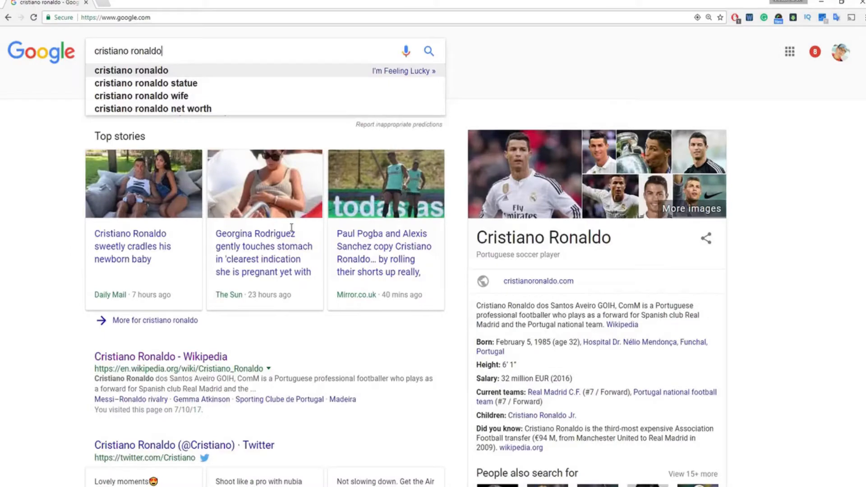
In the web browser, search Google Images for "cristiano ronaldo formal".
{"action": "type", "text": "for"}
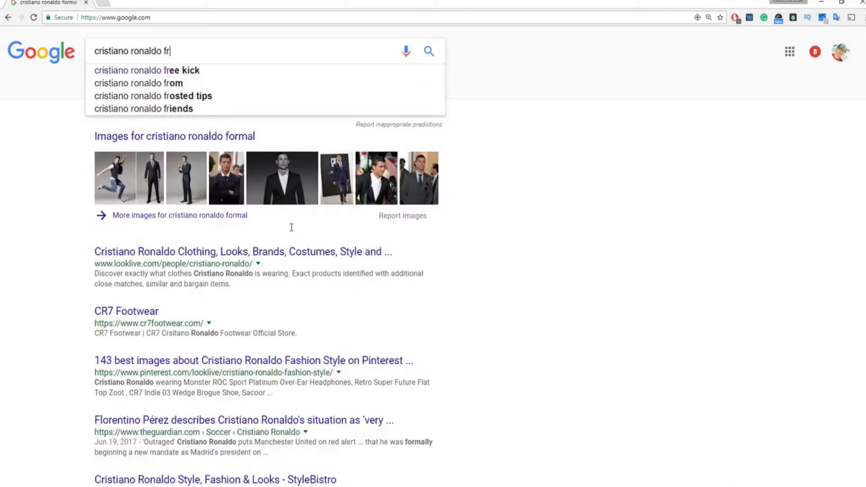
{"action": "key", "text": "BackSpace"}
{"action": "type", "text": "ormal"}
{"action": "key", "text": "Return"}
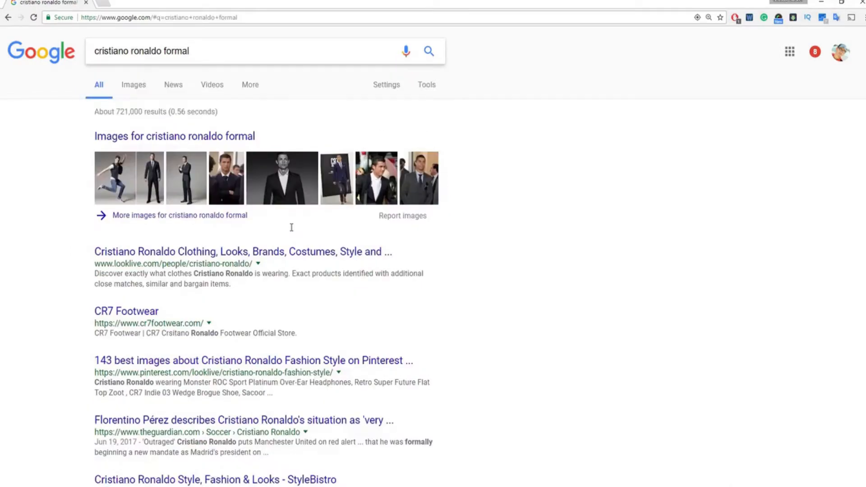
{"action": "left_click", "coordinate": [143, 86]}
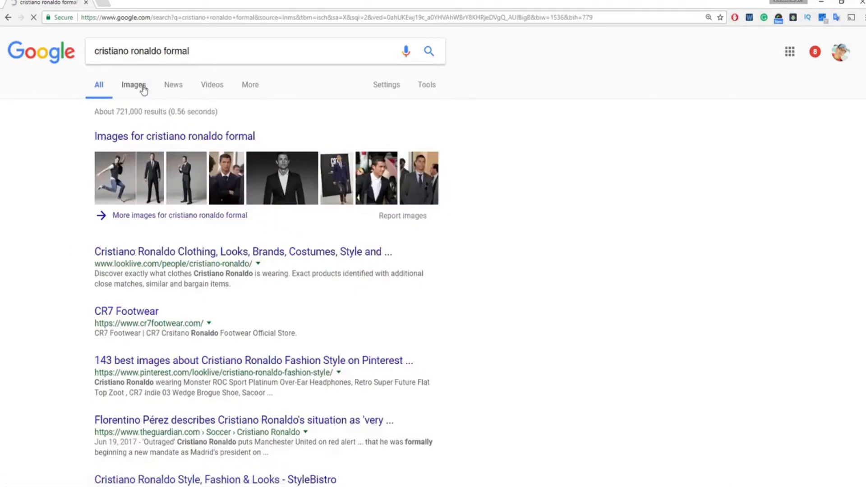
Open the 2176 × 1380 CR7 Footwear portrait on a black background at full size.
{"action": "scroll", "coordinate": [70, 240], "scroll_direction": "down", "scroll_amount": 1}
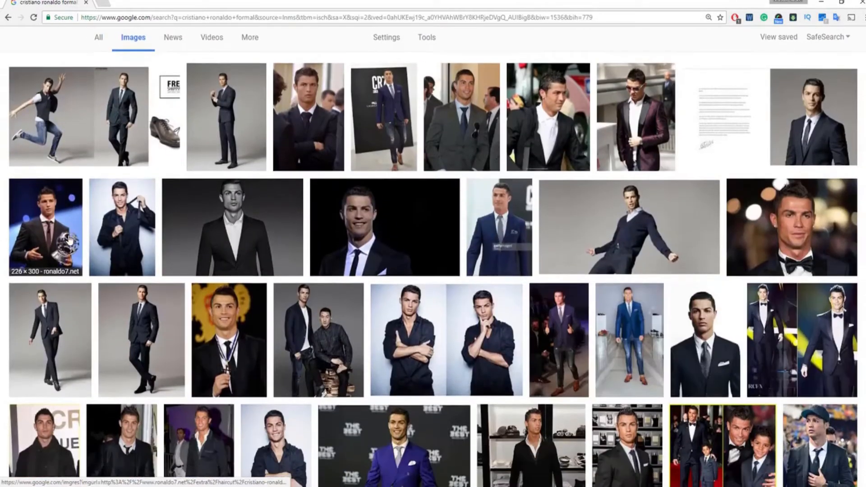
{"action": "scroll", "coordinate": [225, 234], "scroll_direction": "down", "scroll_amount": 2}
{"action": "scroll", "coordinate": [353, 230], "scroll_direction": "up", "scroll_amount": 2}
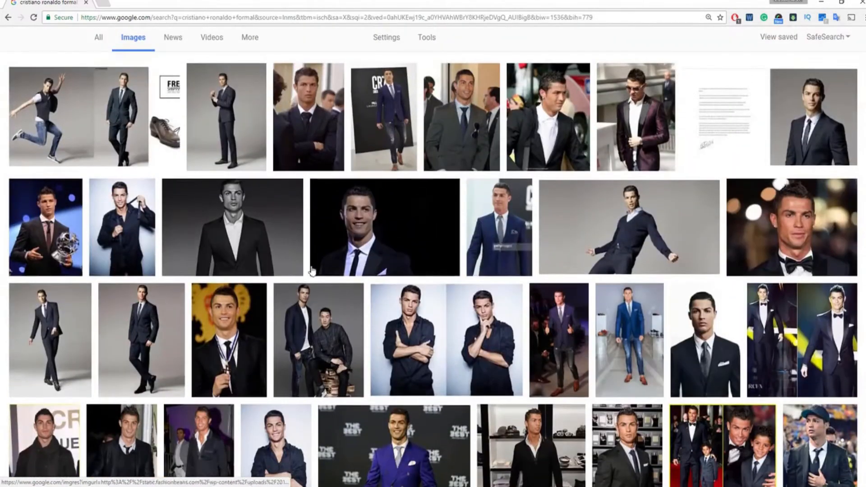
{"action": "left_click", "coordinate": [352, 230]}
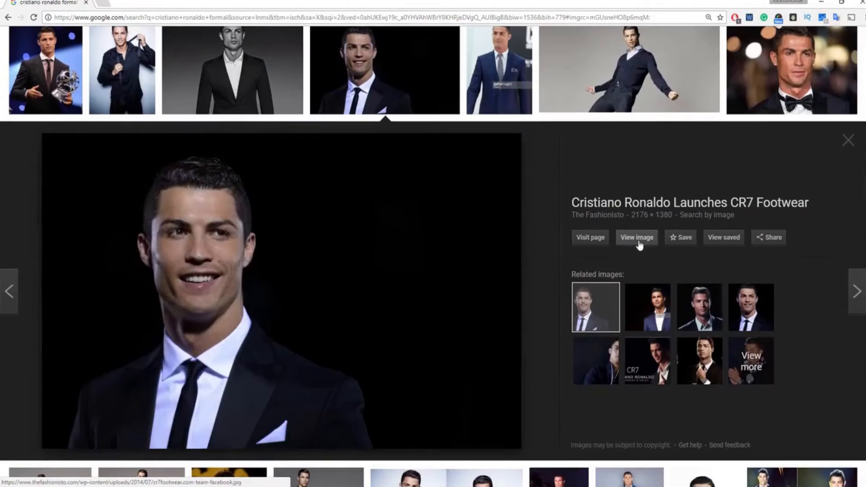
{"action": "left_click", "coordinate": [636, 238]}
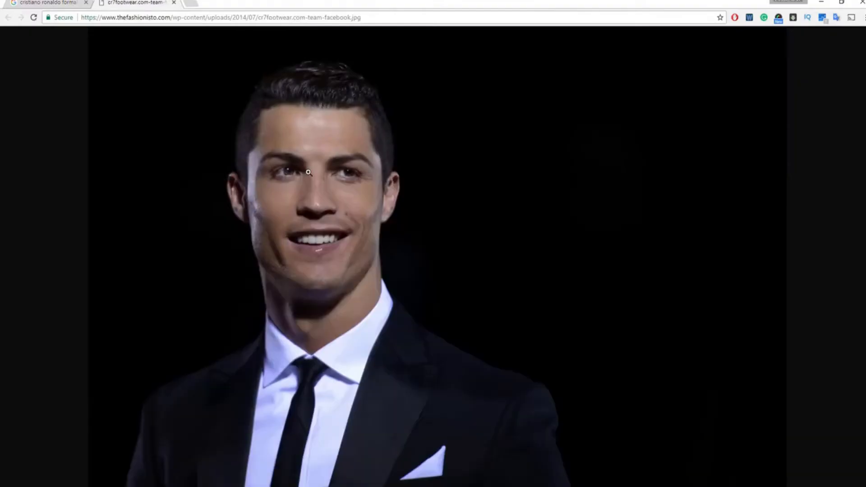
Save the portrait to the Desktop as the JPEG cr7footwear.com-team-facebook.jpg.
{"action": "right_click", "coordinate": [309, 172]}
{"action": "left_click", "coordinate": [342, 190]}
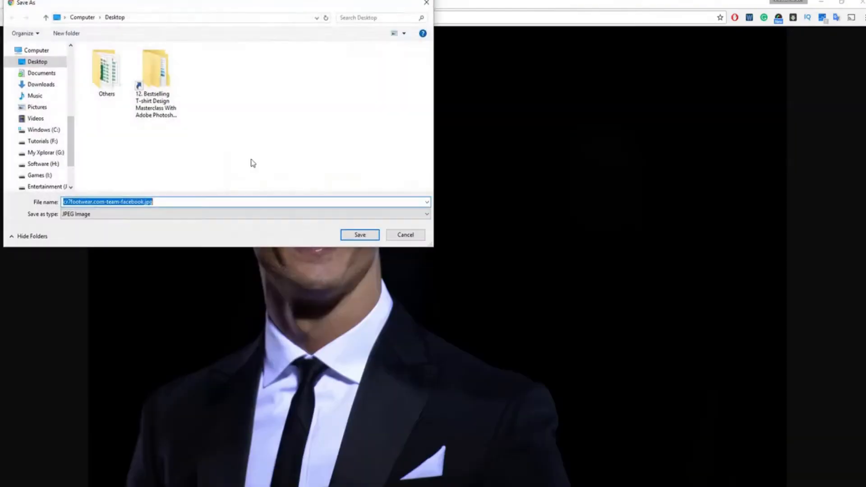
{"action": "left_click", "coordinate": [43, 66]}
{"action": "left_click", "coordinate": [360, 235]}
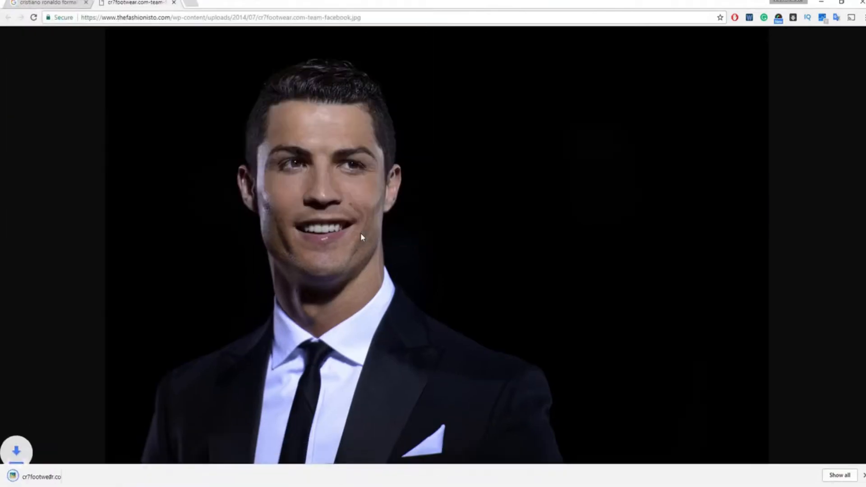
Minimize the open windows and open the saved portrait from the desktop in Adobe Photoshop CC 2017.
{"action": "left_click", "coordinate": [821, 2]}
{"action": "left_click", "coordinate": [831, 2]}
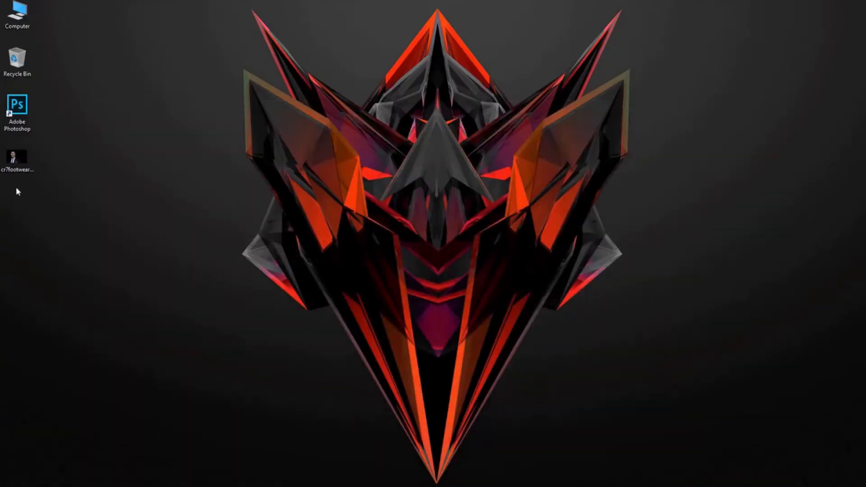
{"action": "right_click", "coordinate": [12, 163]}
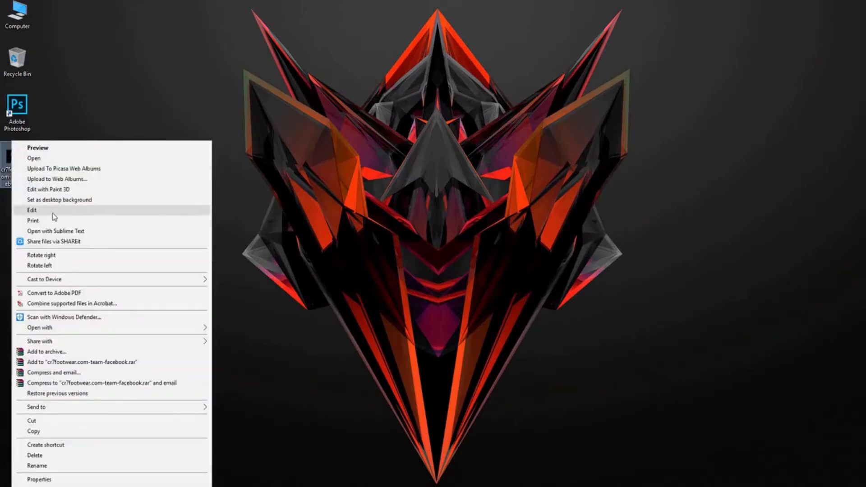
{"action": "mouse_move", "coordinate": [195, 328]}
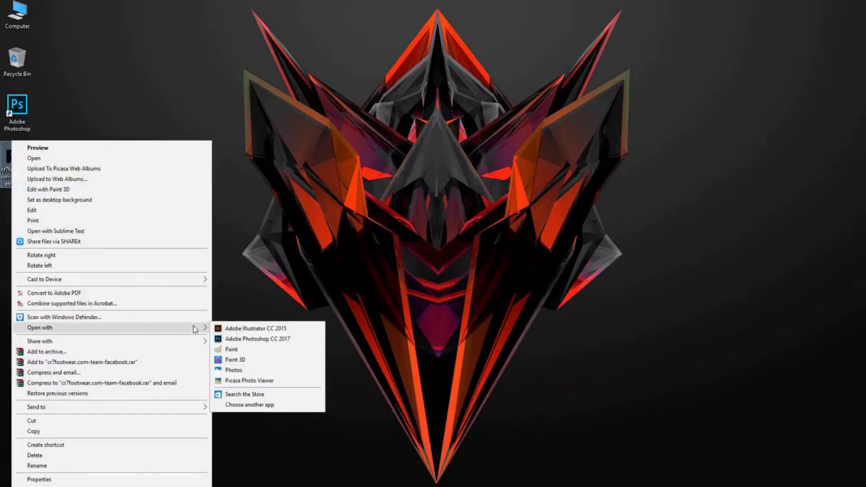
{"action": "left_click", "coordinate": [270, 338]}
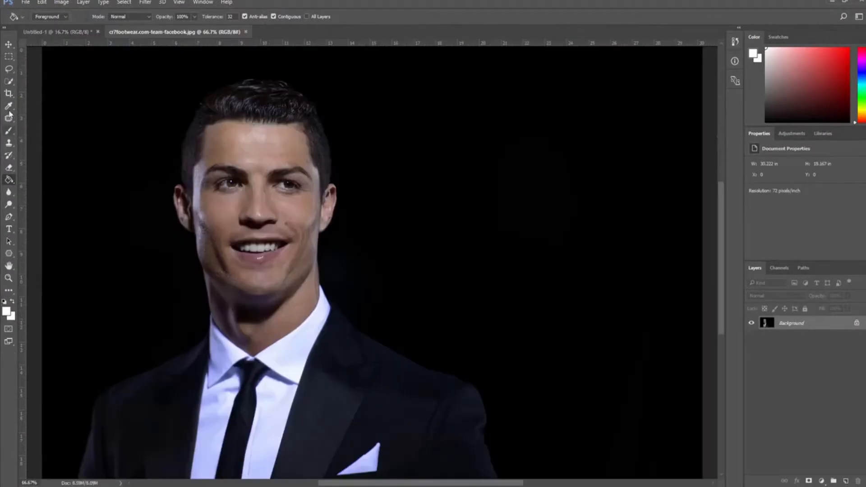
Crop the empty black area beside the man, leaving the image about 21 in wide at full height.
{"action": "left_click", "coordinate": [8, 95]}
{"action": "left_click_drag", "start_coordinate": [701, 264], "coordinate": [601, 274]}
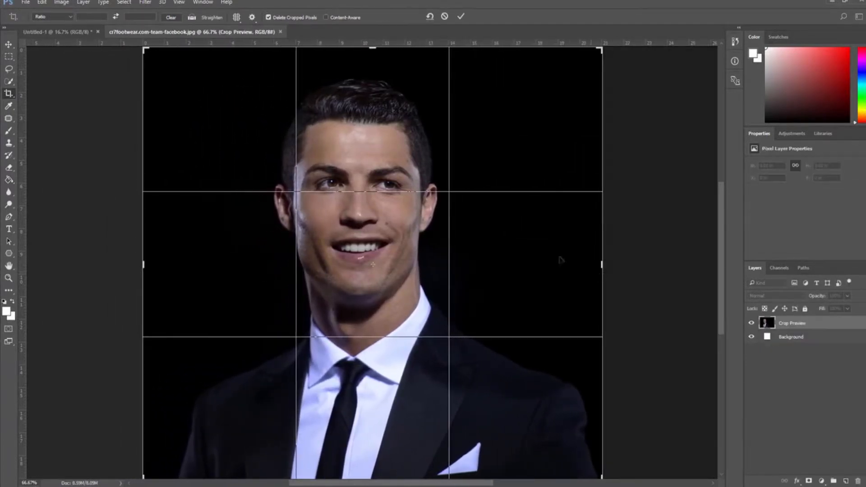
{"action": "left_click", "coordinate": [458, 19]}
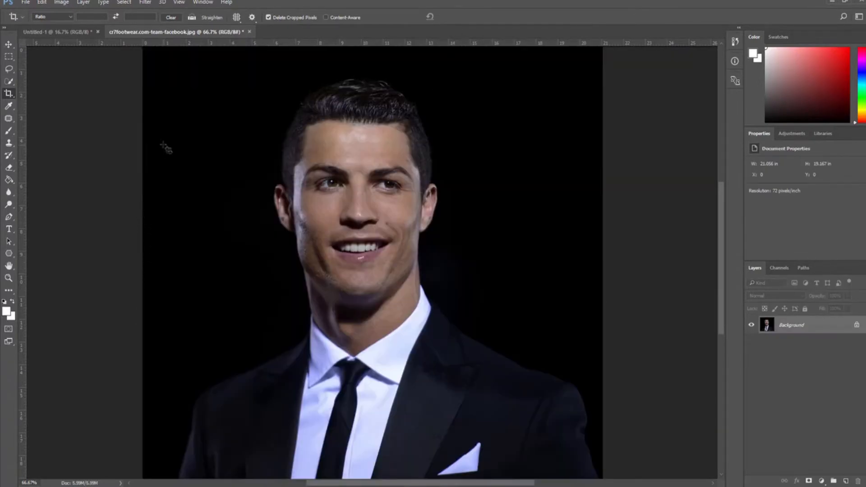
Save the cropped photo over the original JPEG on the Desktop with Maximum quality 12 and Progressive format with 3 scans.
{"action": "left_click", "coordinate": [23, 2]}
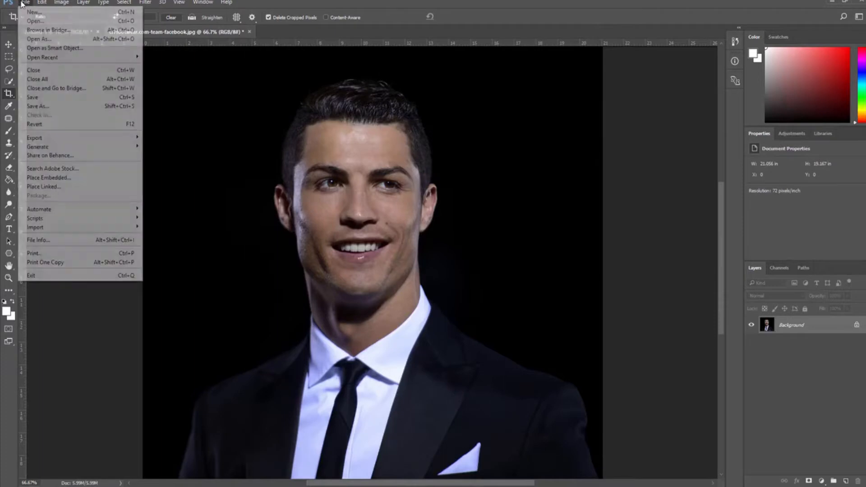
{"action": "left_click", "coordinate": [61, 106]}
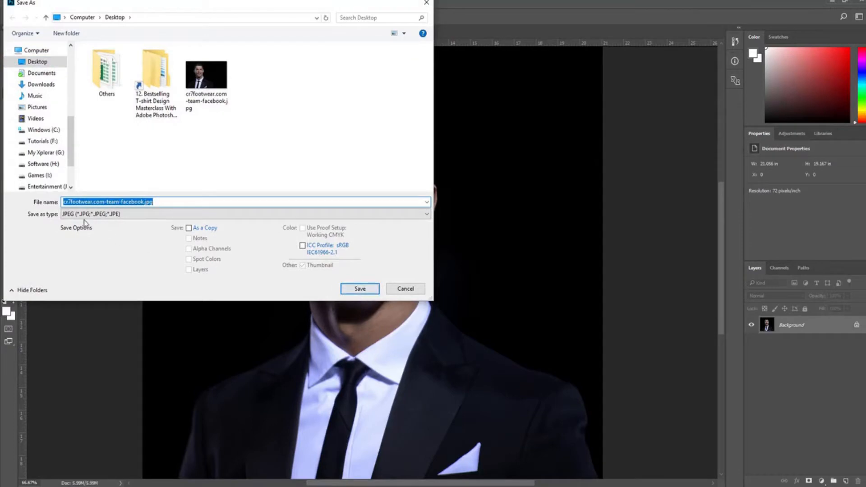
{"action": "left_click", "coordinate": [360, 288]}
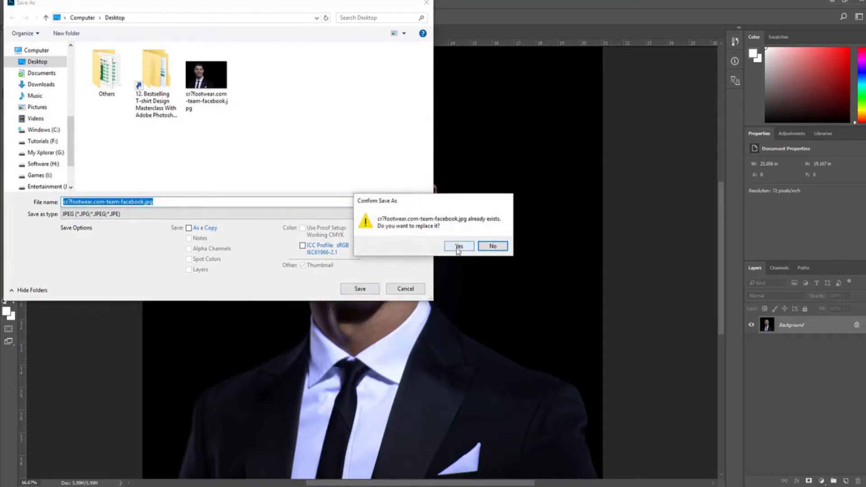
{"action": "left_click", "coordinate": [458, 248]}
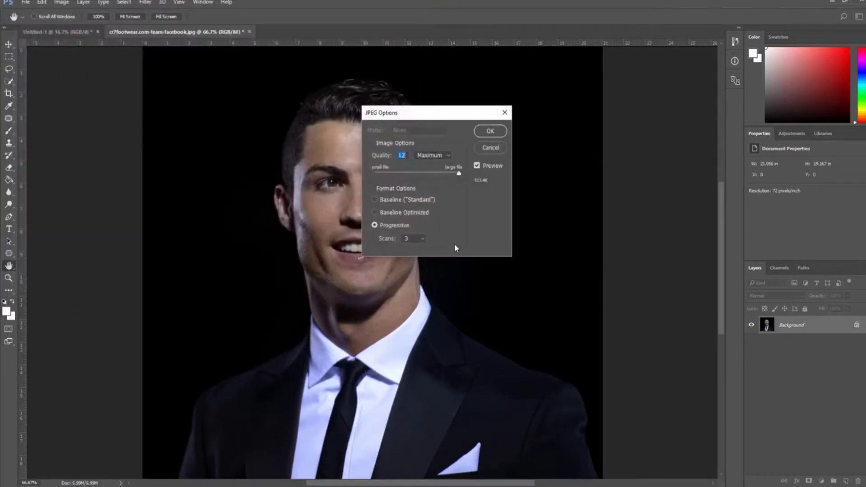
{"action": "left_click", "coordinate": [490, 131]}
{"action": "key", "text": "c"}
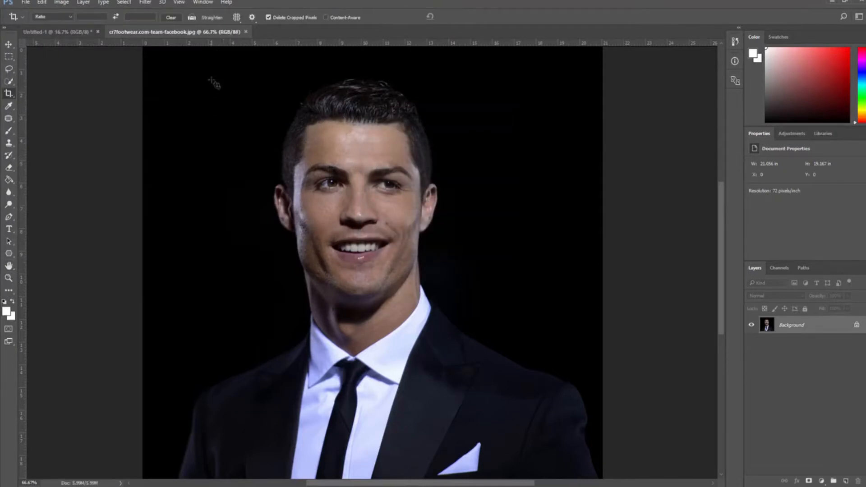
Close the cropped photo and place its saved file from the desktop into the black Untitled-1 document.
{"action": "left_click", "coordinate": [246, 32]}
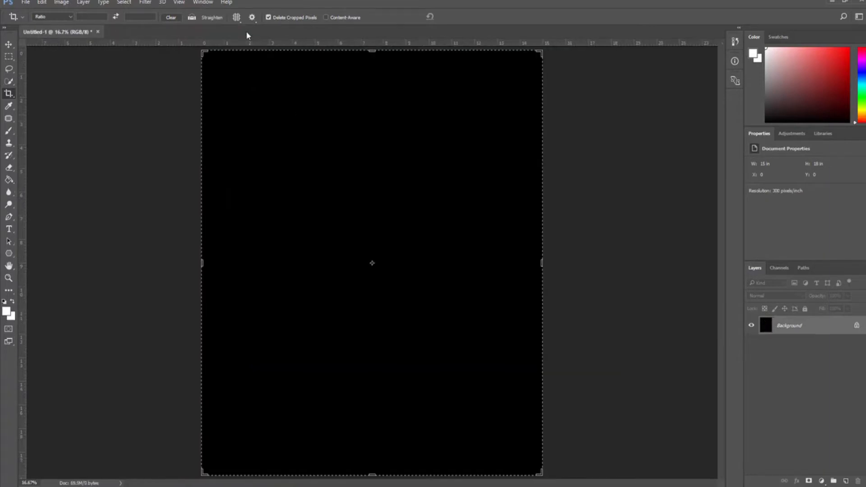
{"action": "left_click_drag", "start_coordinate": [370, 3], "coordinate": [440, 6]}
{"action": "left_click_drag", "start_coordinate": [27, 156], "coordinate": [431, 259]}
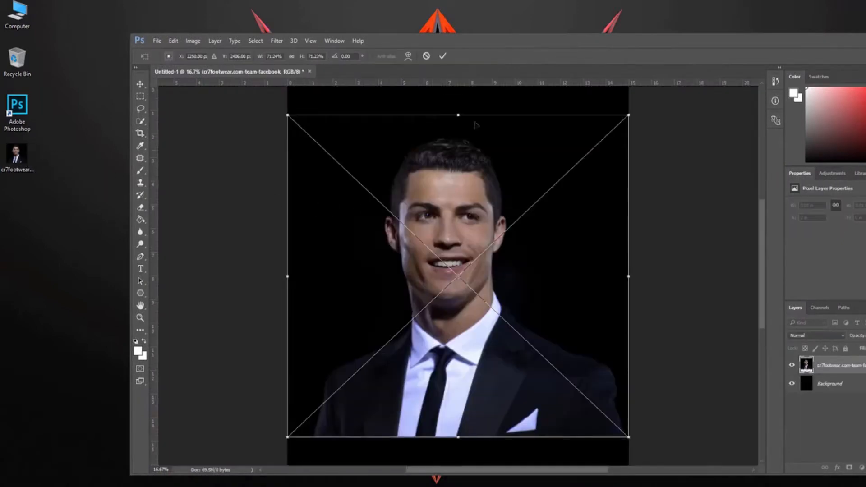
{"action": "double_click", "coordinate": [494, 40]}
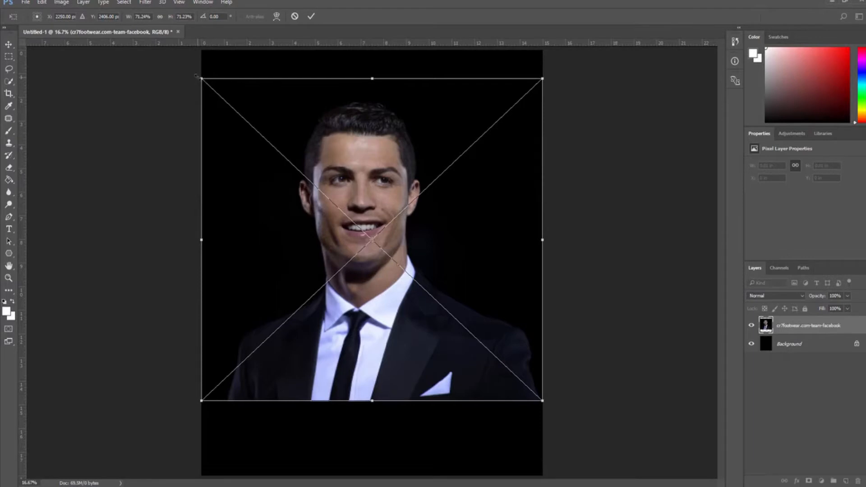
Enlarge the placed portrait proportionally to about 80.7%, shift it on the canvas and commit the placement.
{"action": "left_click_drag", "start_coordinate": [196, 76], "coordinate": [131, 57]}
{"action": "left_click_drag", "start_coordinate": [287, 109], "coordinate": [310, 142]}
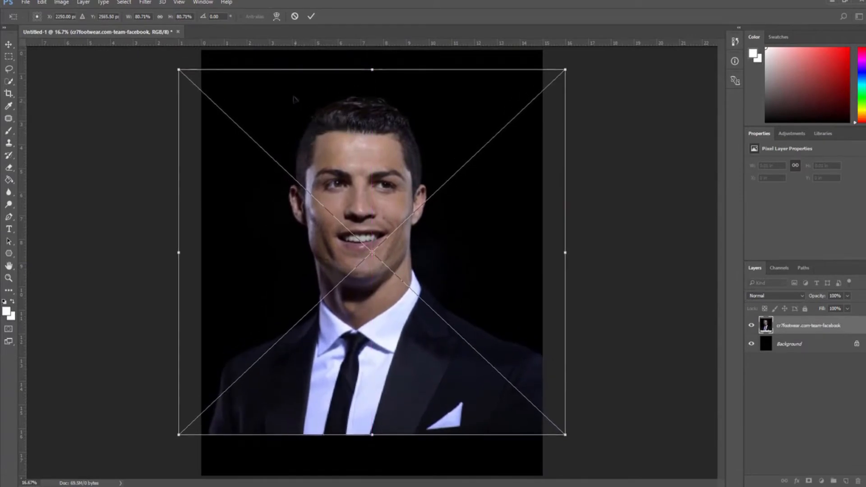
{"action": "left_click", "coordinate": [310, 17]}
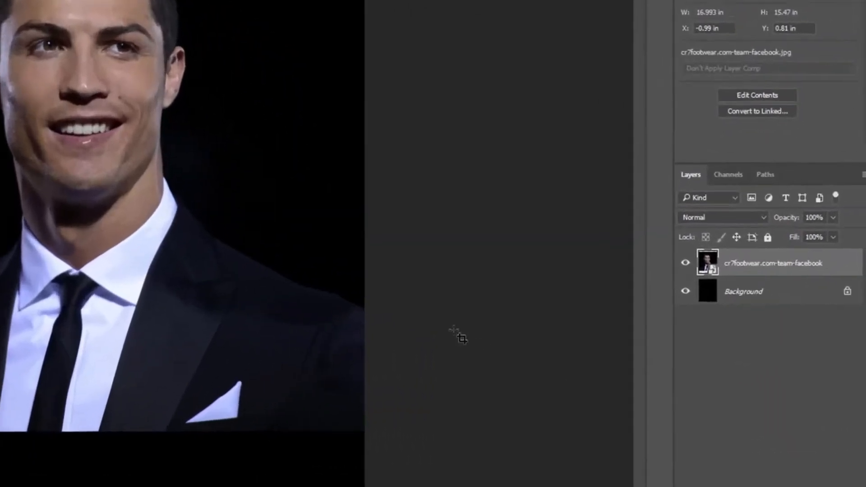
Rasterize the placed portrait layer and choose the Artistic Poster Edges filter for it in the Filter Gallery.
{"action": "right_click", "coordinate": [745, 260]}
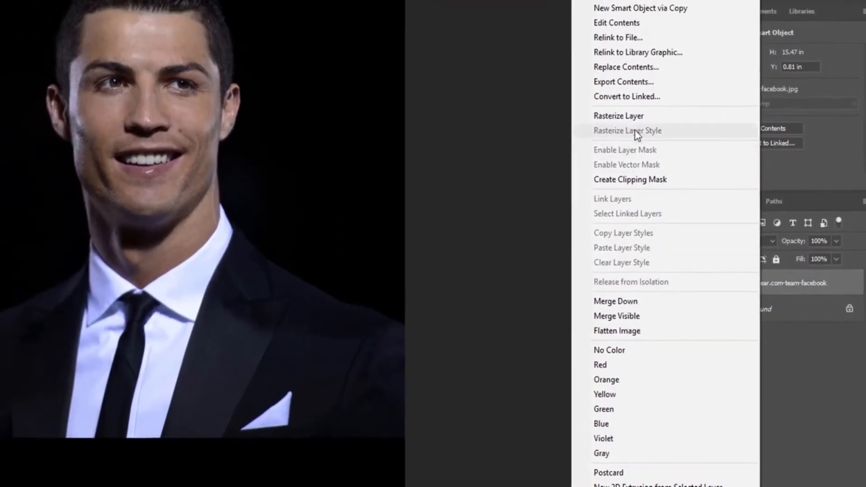
{"action": "left_click", "coordinate": [636, 120]}
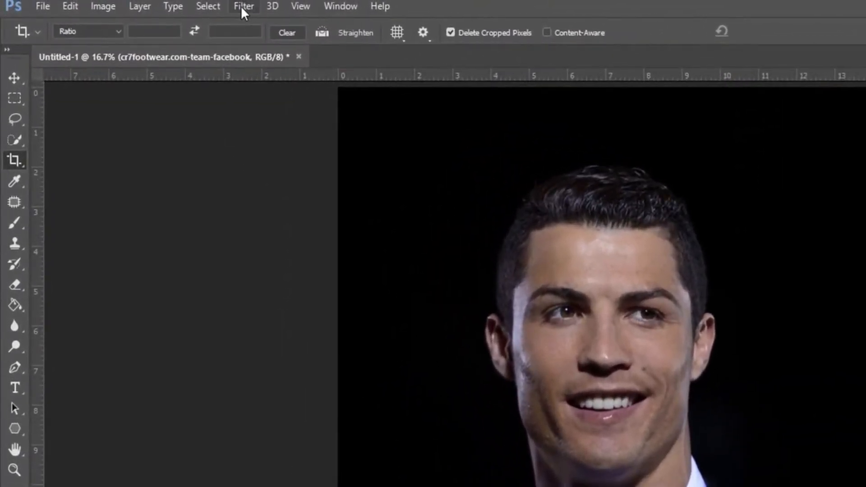
{"action": "left_click", "coordinate": [241, 7]}
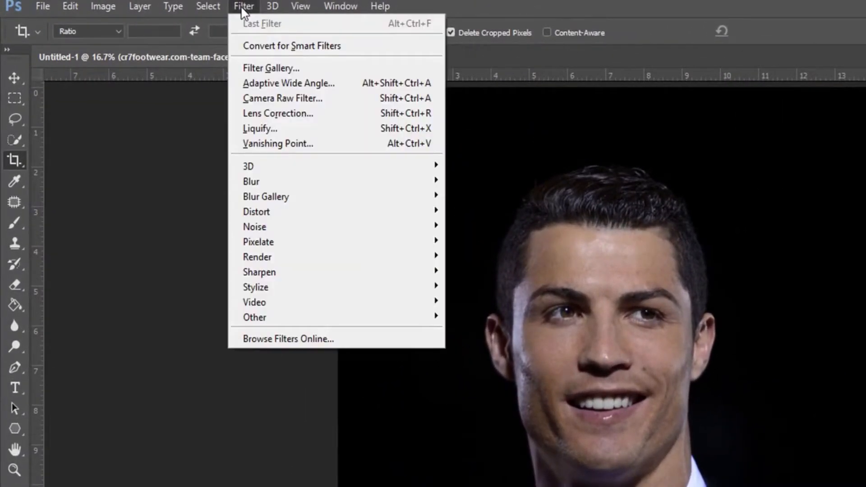
{"action": "left_click", "coordinate": [255, 69]}
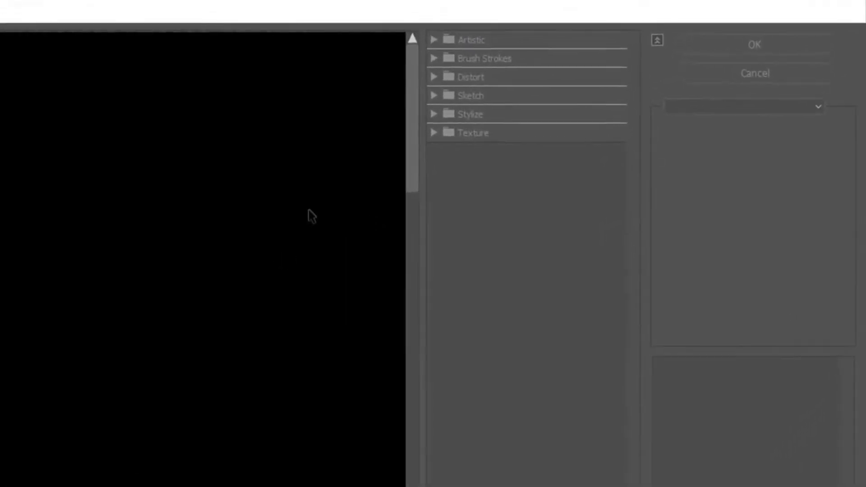
{"action": "left_click", "coordinate": [432, 40]}
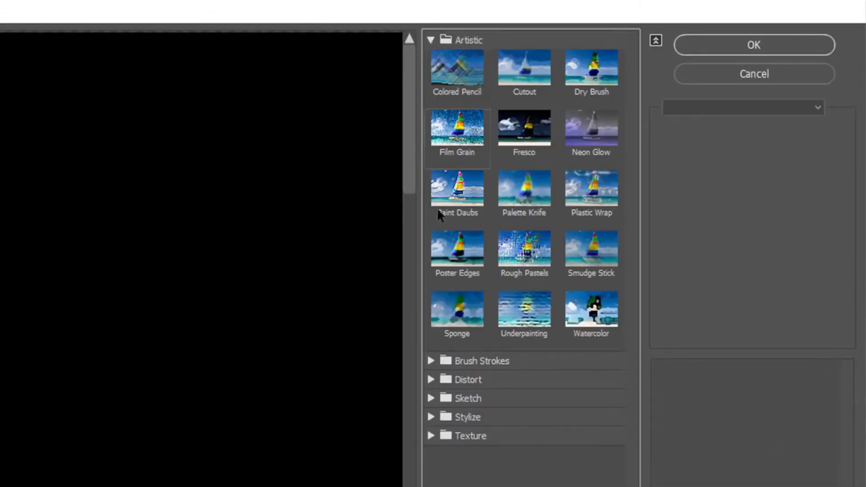
{"action": "left_click", "coordinate": [458, 253]}
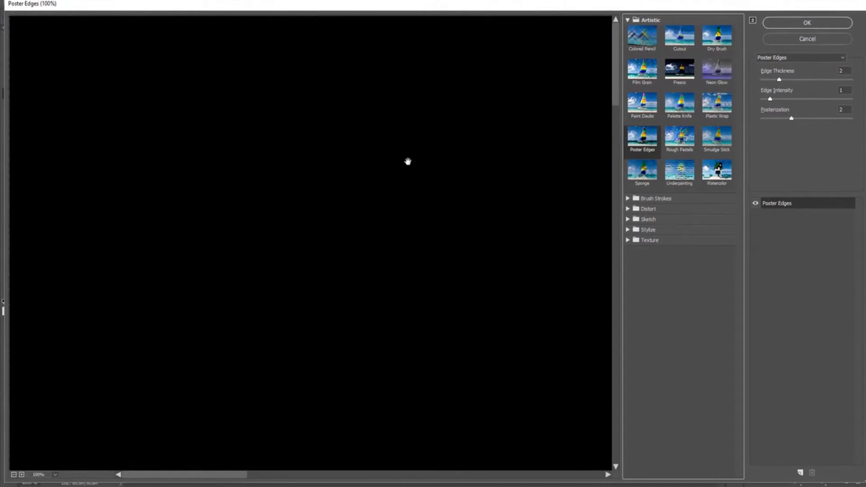
Set Poster Edges to Edge Thickness 10 and Posterization 4, and apply the filter to the portrait.
{"action": "right_click", "coordinate": [364, 165]}
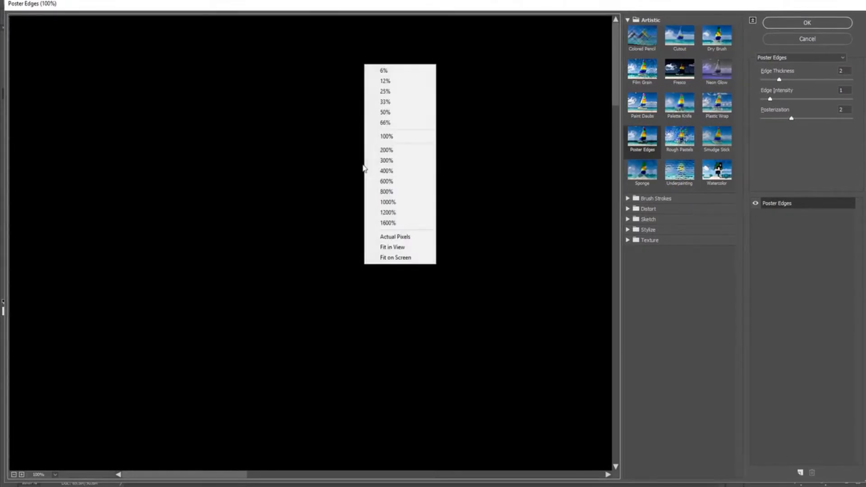
{"action": "left_click", "coordinate": [390, 102]}
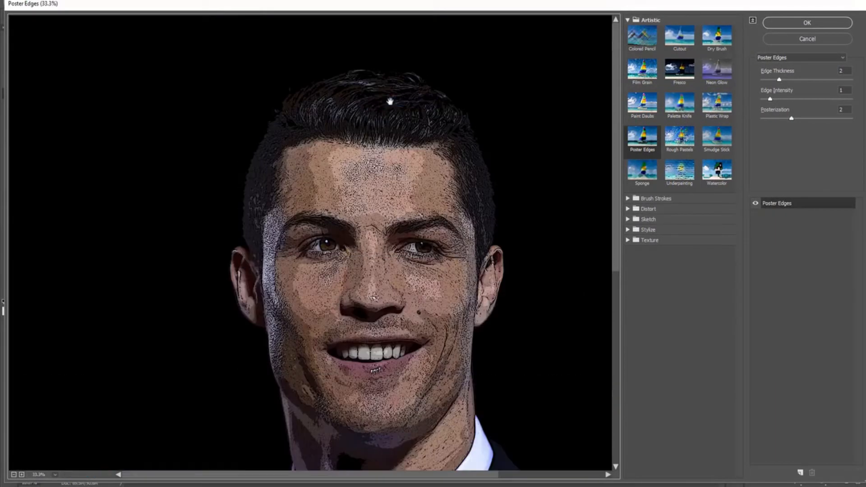
{"action": "scroll", "coordinate": [432, 178], "scroll_direction": "down", "scroll_amount": 10}
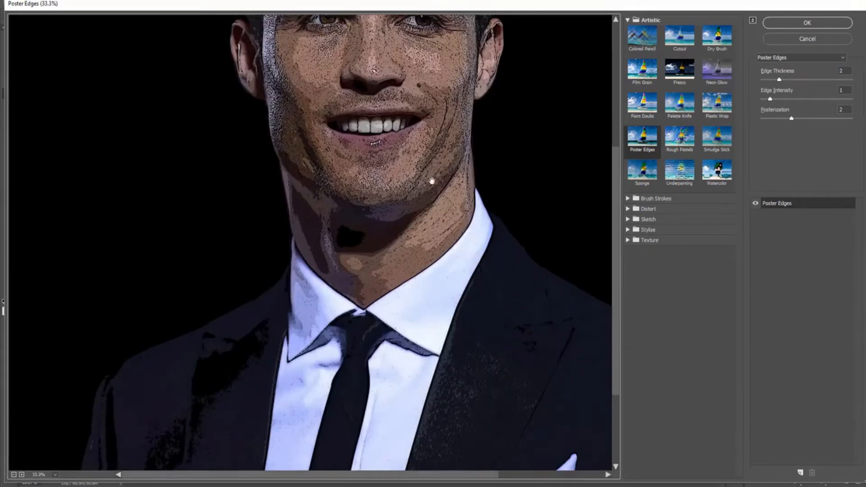
{"action": "scroll", "coordinate": [432, 183], "scroll_direction": "up", "scroll_amount": 2}
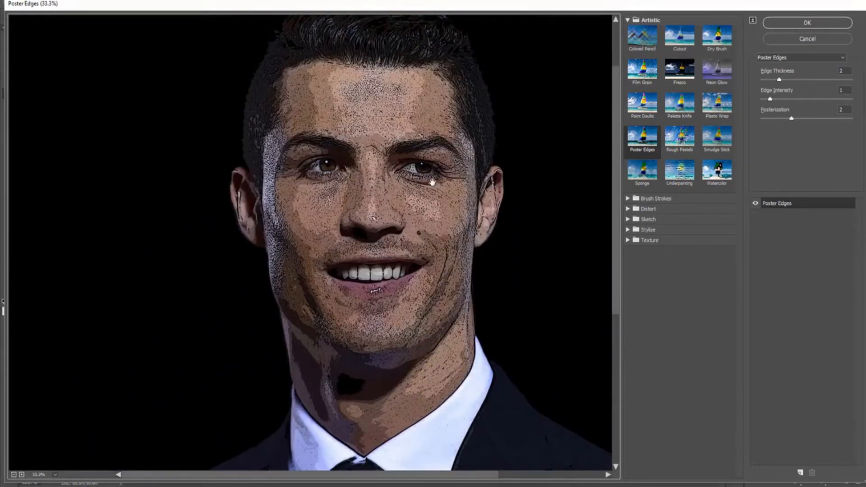
{"action": "scroll", "coordinate": [310, 242], "scroll_direction": "up", "scroll_amount": 2}
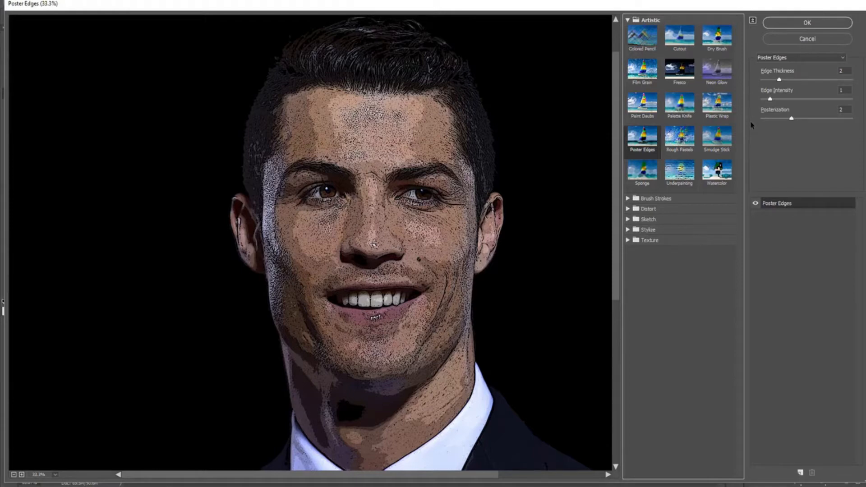
{"action": "left_click_drag", "start_coordinate": [779, 80], "coordinate": [853, 85]}
{"action": "left_click_drag", "start_coordinate": [770, 99], "coordinate": [827, 124]}
{"action": "left_click", "coordinate": [792, 119]}
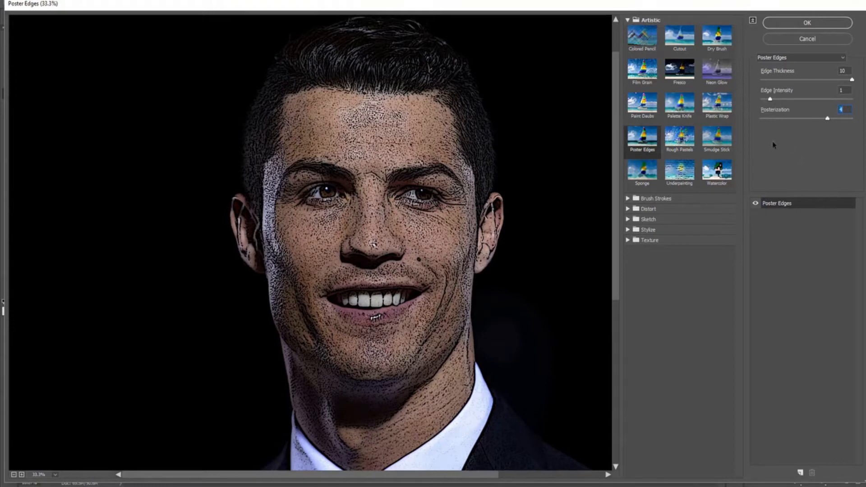
{"action": "left_click", "coordinate": [806, 23]}
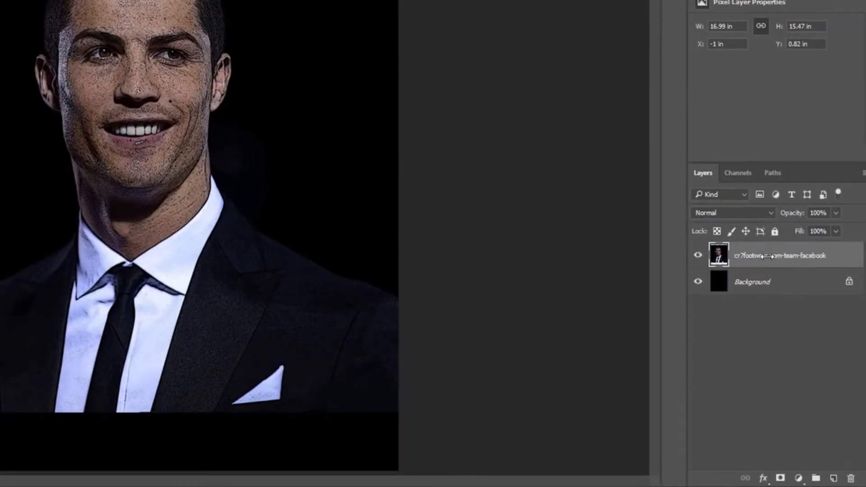
Duplicate the filtered portrait layer within the same document under the name "layer 2".
{"action": "right_click", "coordinate": [766, 258]}
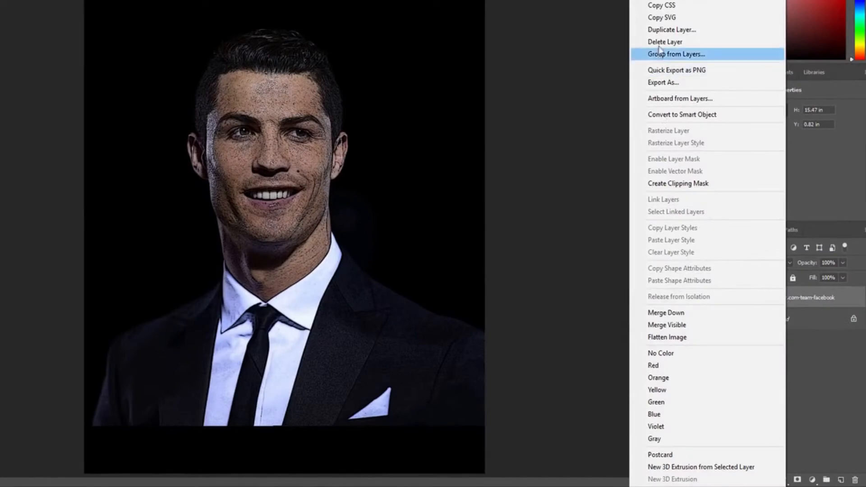
{"action": "left_click", "coordinate": [669, 32]}
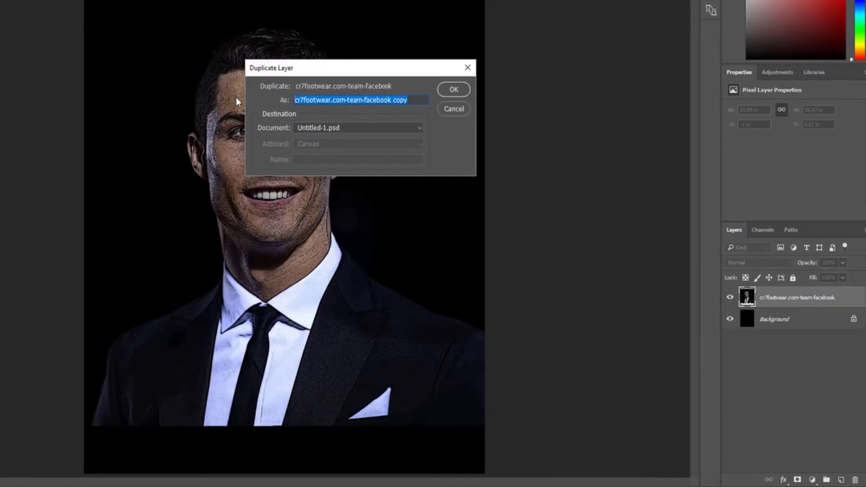
{"action": "type", "text": "layer "}
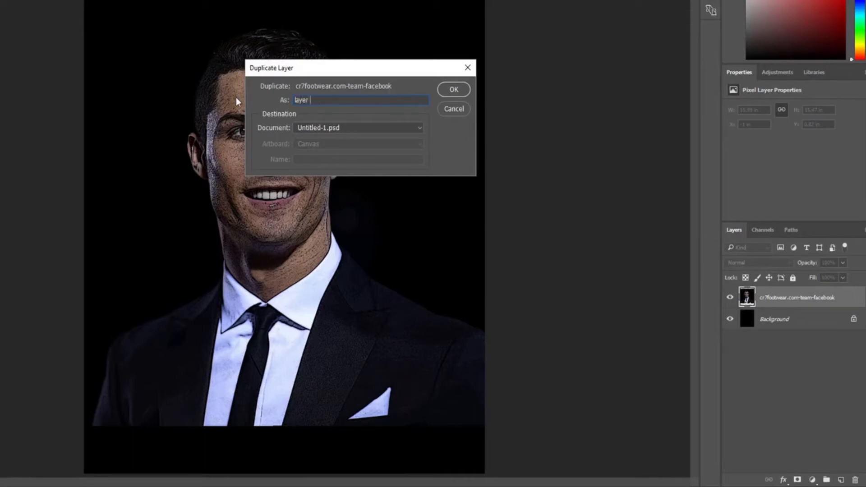
{"action": "type", "text": "2"}
{"action": "left_click", "coordinate": [452, 90]}
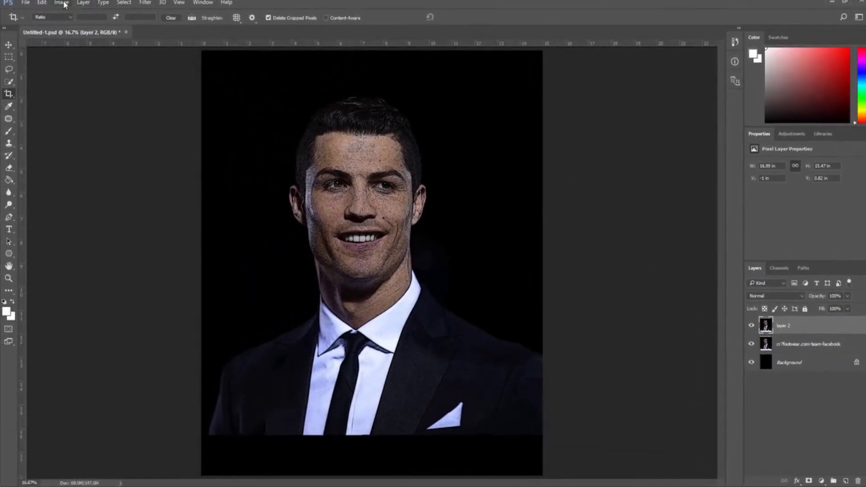
Turn layer 2 into pure black and white with a Threshold adjustment at level 50.
{"action": "left_click", "coordinate": [63, 3]}
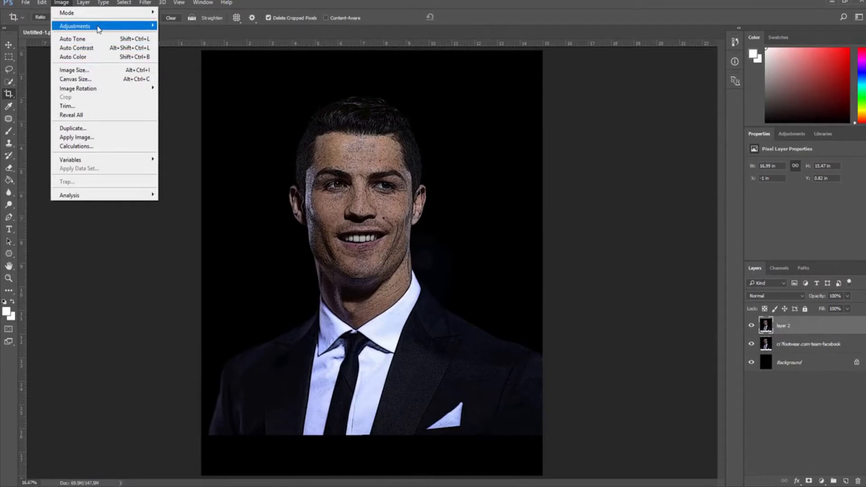
{"action": "mouse_move", "coordinate": [101, 26]}
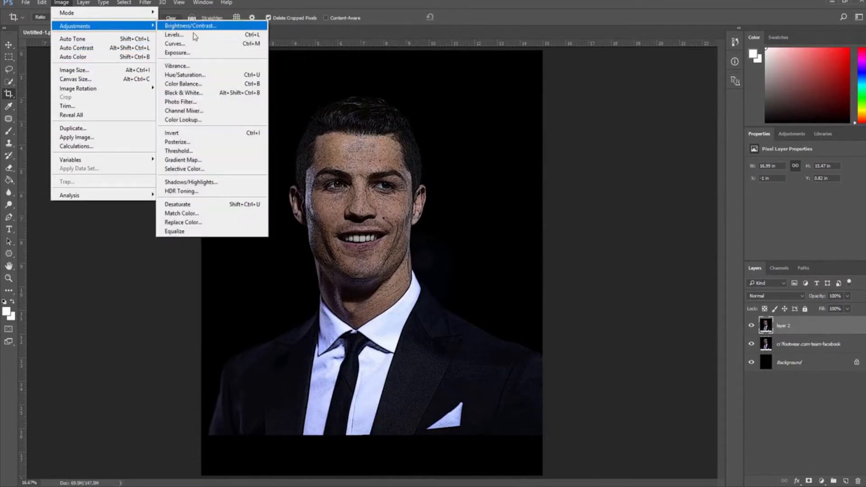
{"action": "left_click", "coordinate": [202, 152]}
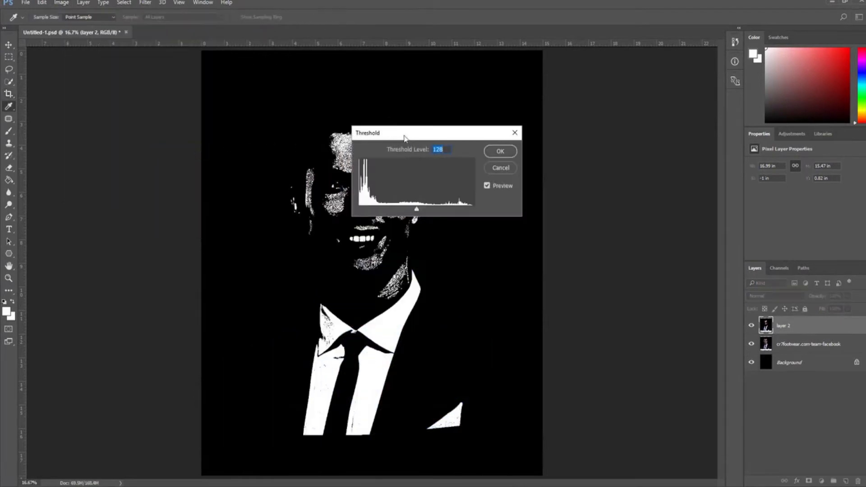
{"action": "left_click_drag", "start_coordinate": [408, 136], "coordinate": [590, 86]}
{"action": "left_click_drag", "start_coordinate": [595, 161], "coordinate": [561, 163]}
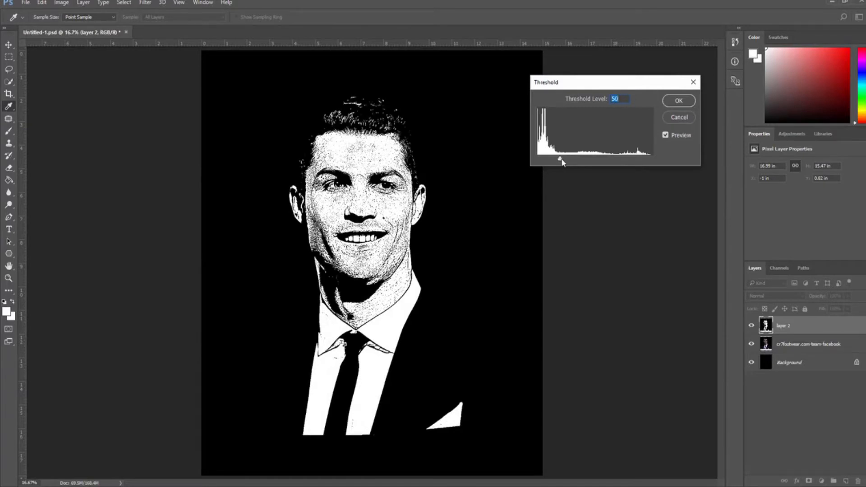
{"action": "left_click", "coordinate": [676, 103]}
{"action": "key", "text": "c"}
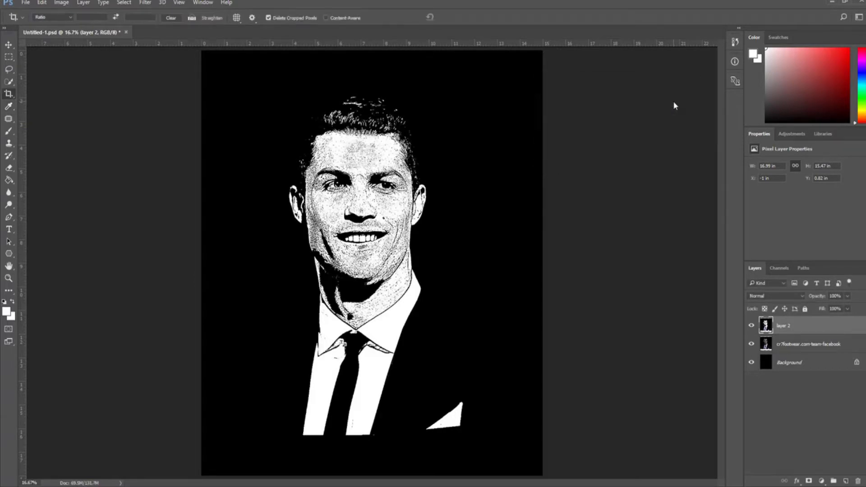
{"action": "key", "text": "v"}
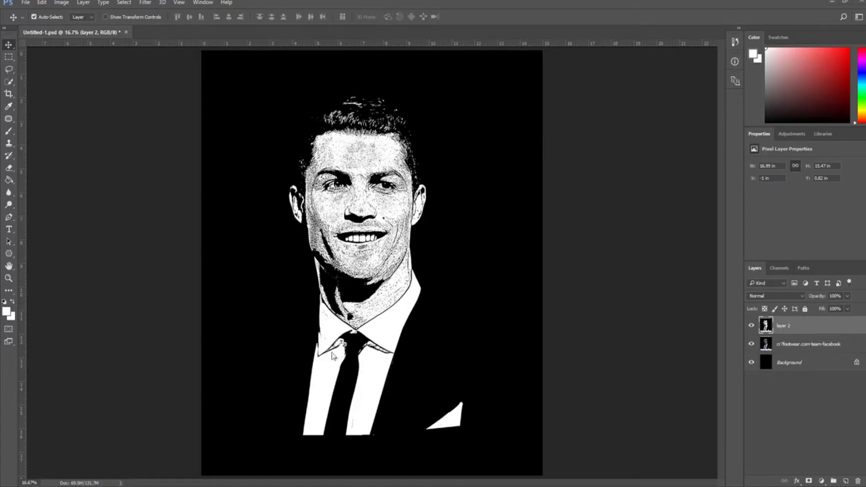
Hide the original portrait layer and erase the pocket square from layer 2 with a hard 202 px eraser.
{"action": "left_click", "coordinate": [9, 169]}
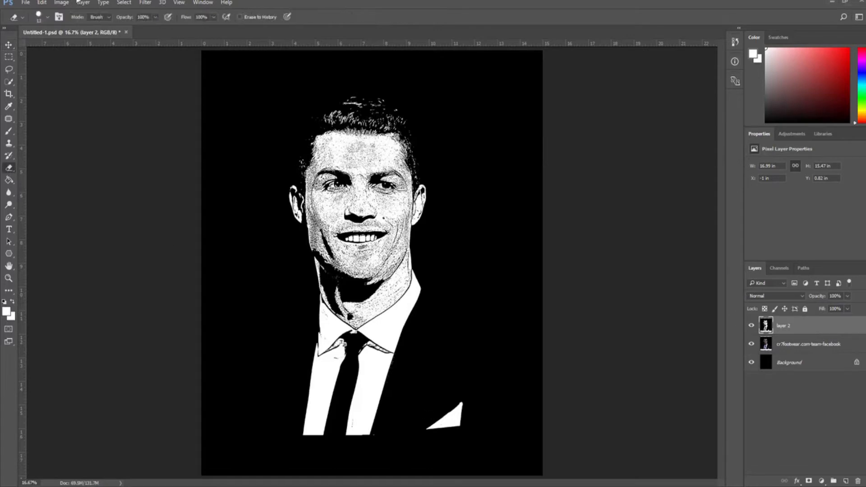
{"action": "left_click", "coordinate": [48, 17]}
{"action": "left_click_drag", "start_coordinate": [62, 52], "coordinate": [94, 54]}
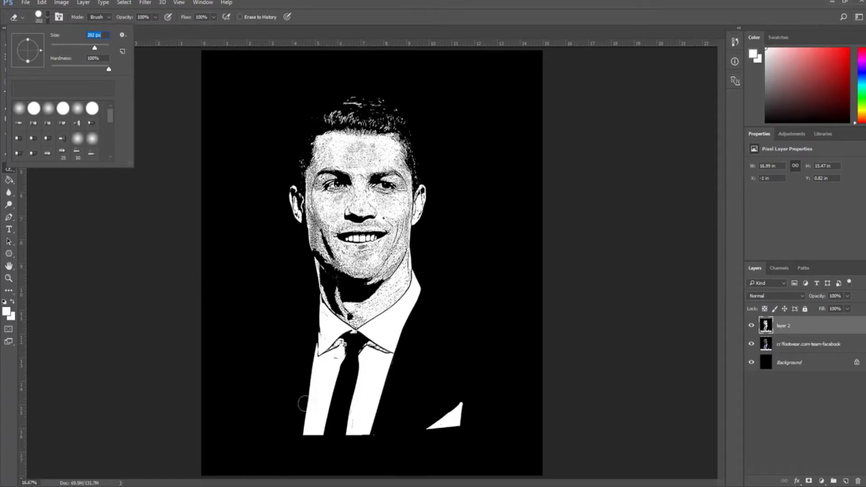
{"action": "left_click", "coordinate": [752, 345]}
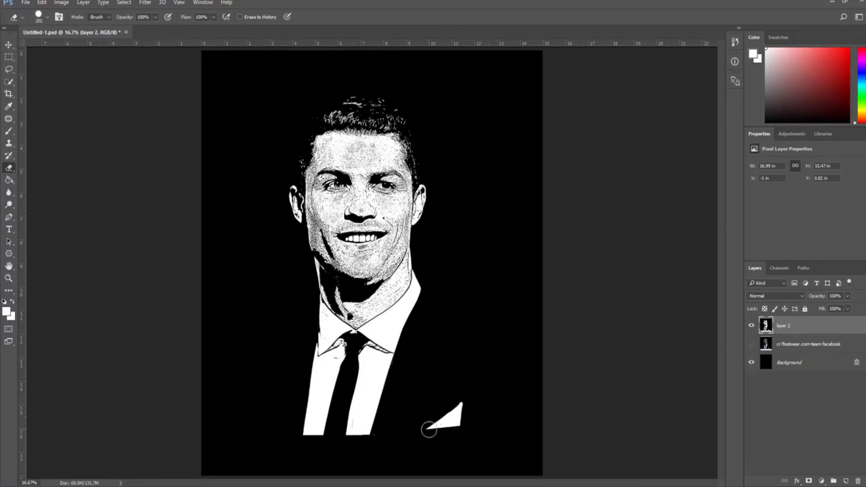
{"action": "mouse_move", "coordinate": [429, 429]}
{"action": "left_mouse_down"}
{"action": "mouse_move", "coordinate": [477, 398]}
{"action": "mouse_move", "coordinate": [469, 415]}
{"action": "mouse_move", "coordinate": [427, 428]}
{"action": "left_mouse_up"}
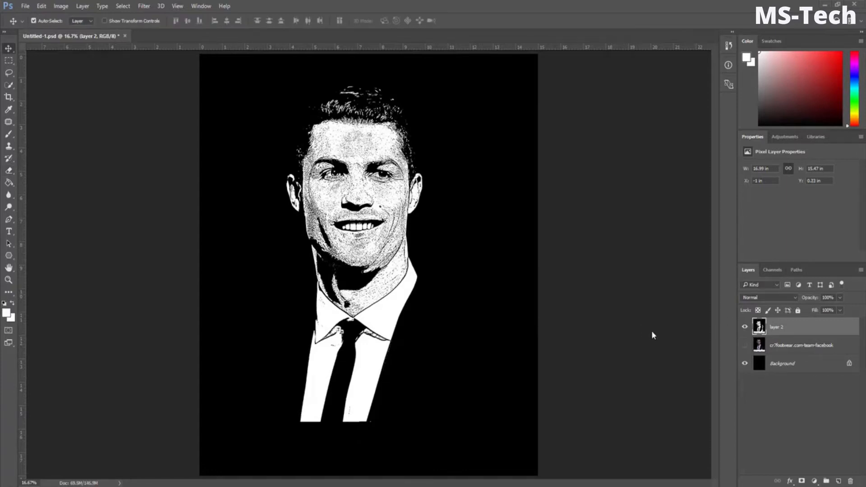
Show the original portrait layer, stack it above layer 2 and move it down to the canvas's lower-left area.
{"action": "left_click", "coordinate": [745, 346]}
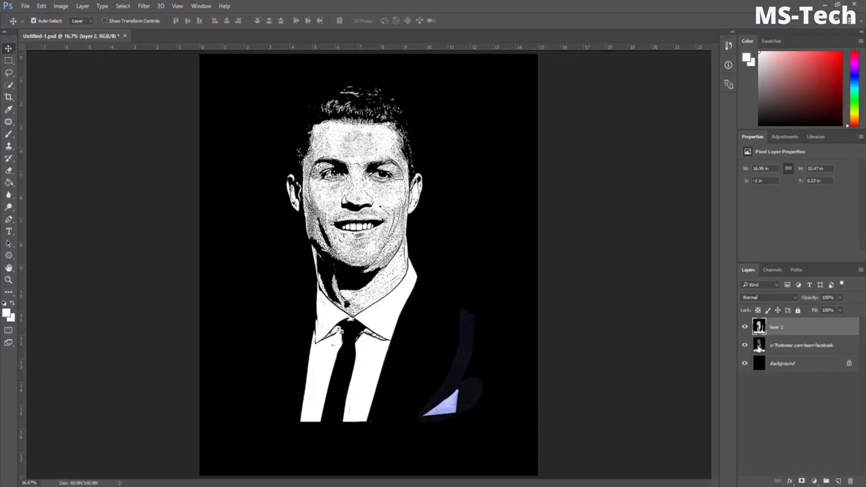
{"action": "left_click_drag", "start_coordinate": [759, 348], "coordinate": [761, 325]}
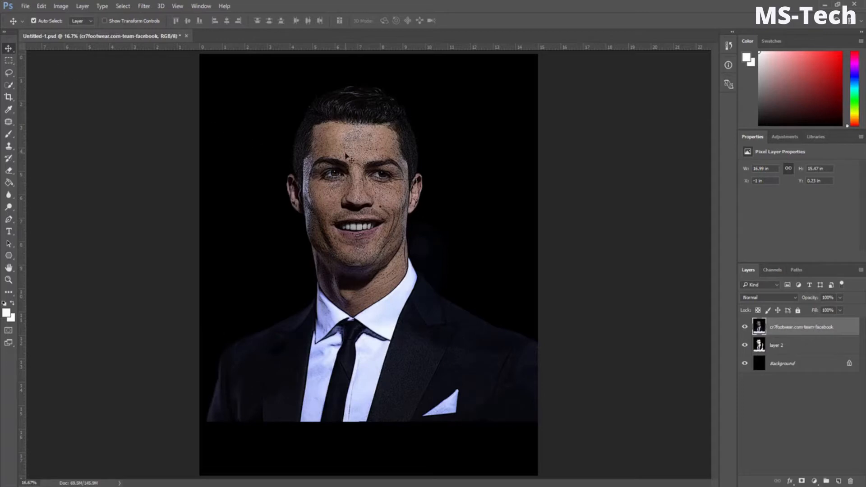
{"action": "left_click_drag", "start_coordinate": [351, 158], "coordinate": [261, 457]}
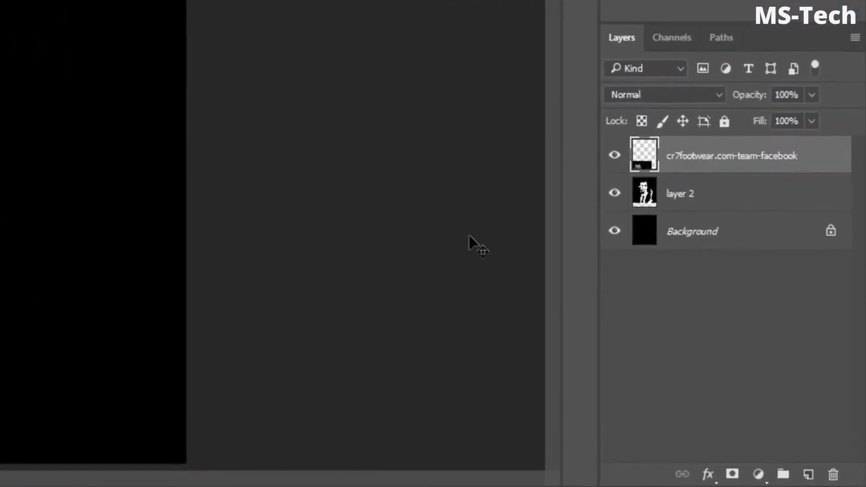
Add a new empty layer on top and set the Brush tool to a Hard Round tip of 100 px.
{"action": "left_click", "coordinate": [807, 474]}
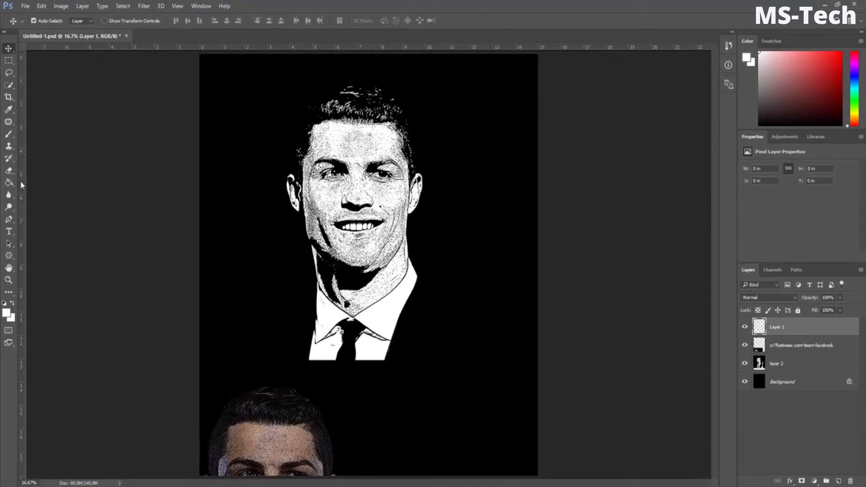
{"action": "left_click", "coordinate": [10, 133]}
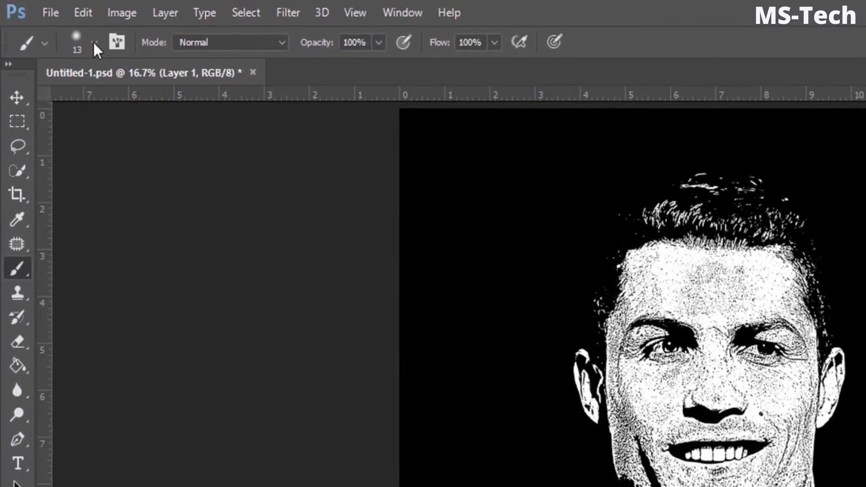
{"action": "left_click", "coordinate": [47, 21]}
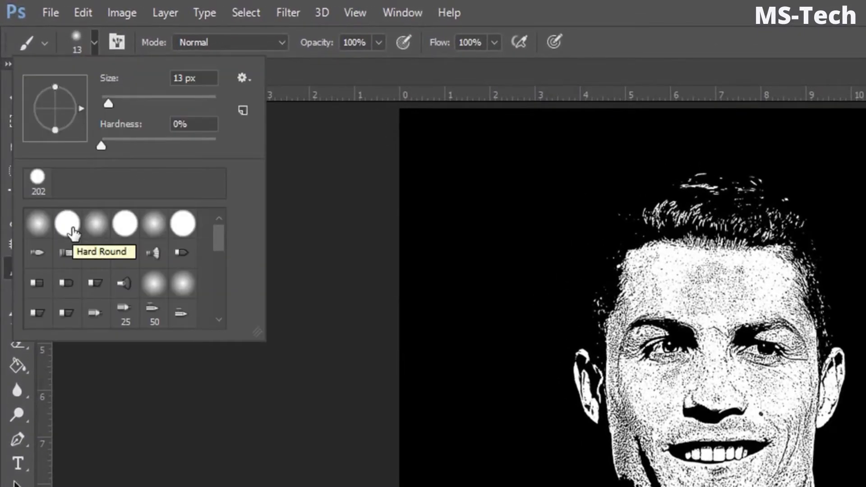
{"action": "left_click", "coordinate": [72, 229]}
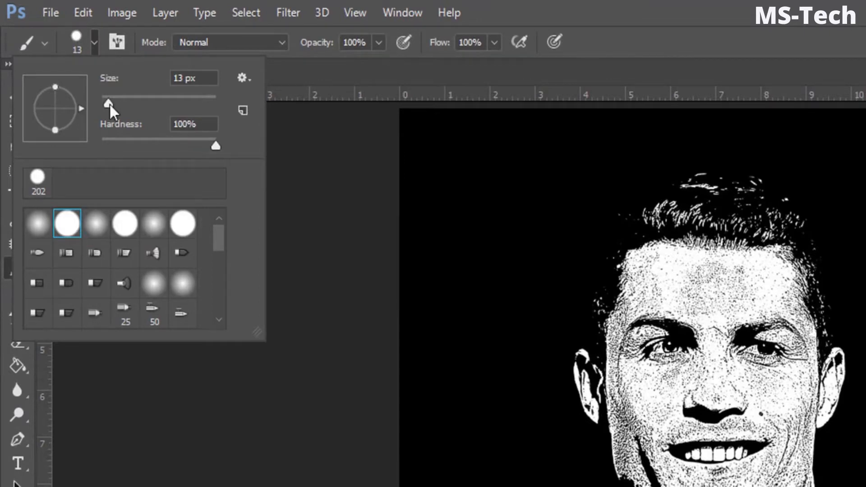
{"action": "left_click_drag", "start_coordinate": [109, 108], "coordinate": [159, 111]}
{"action": "left_click", "coordinate": [326, 166]}
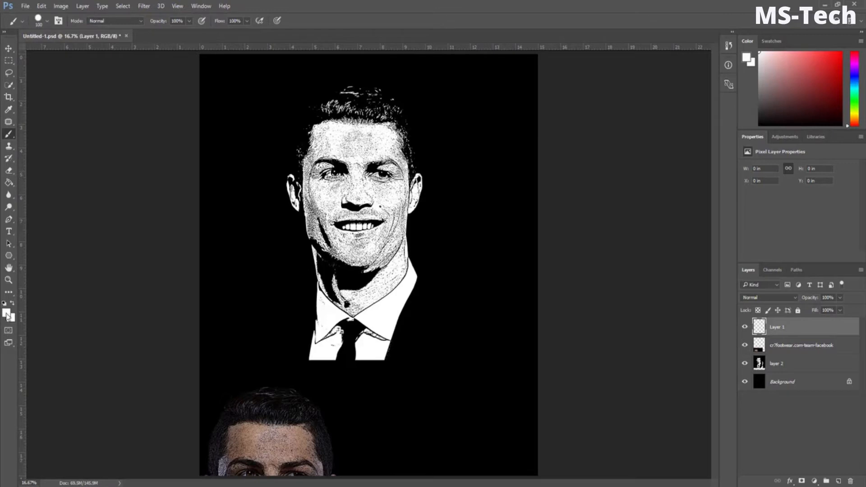
Set the foreground colour to the skin tone #b99684 sampled from the forehead of the colour portrait.
{"action": "left_click", "coordinate": [7, 314]}
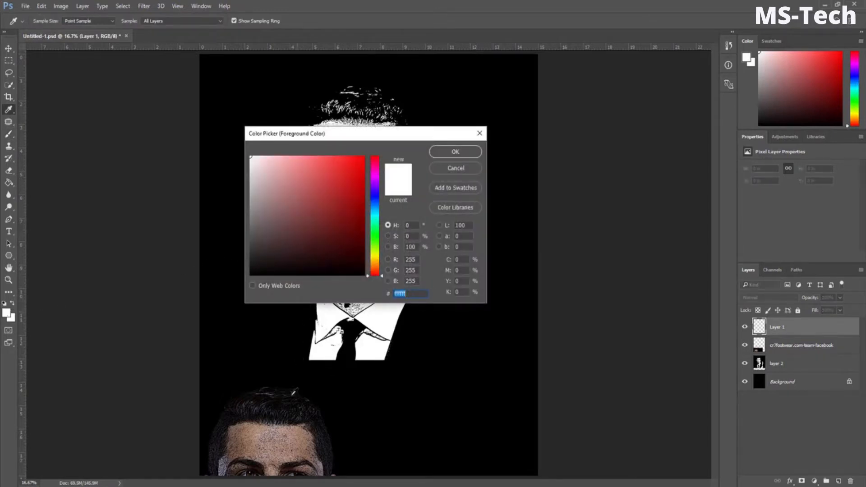
{"action": "left_click", "coordinate": [292, 435]}
{"action": "left_click_drag", "start_coordinate": [275, 188], "coordinate": [283, 188]}
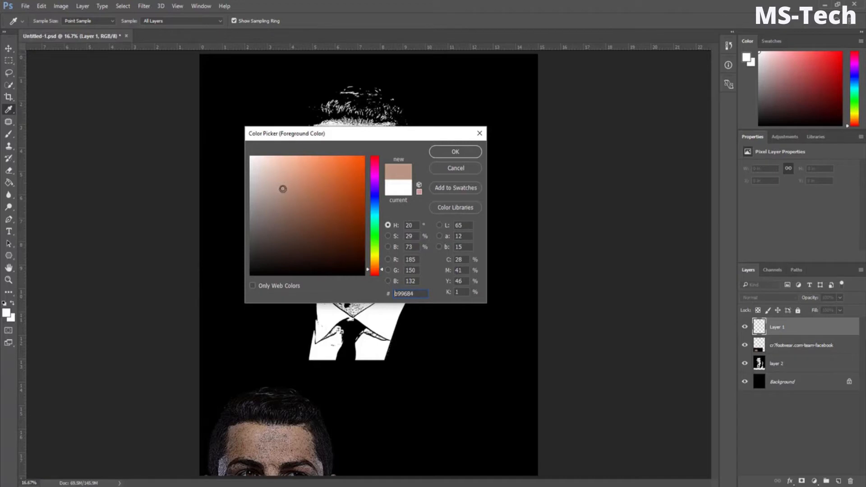
{"action": "left_click", "coordinate": [454, 152]}
{"action": "key", "text": "b"}
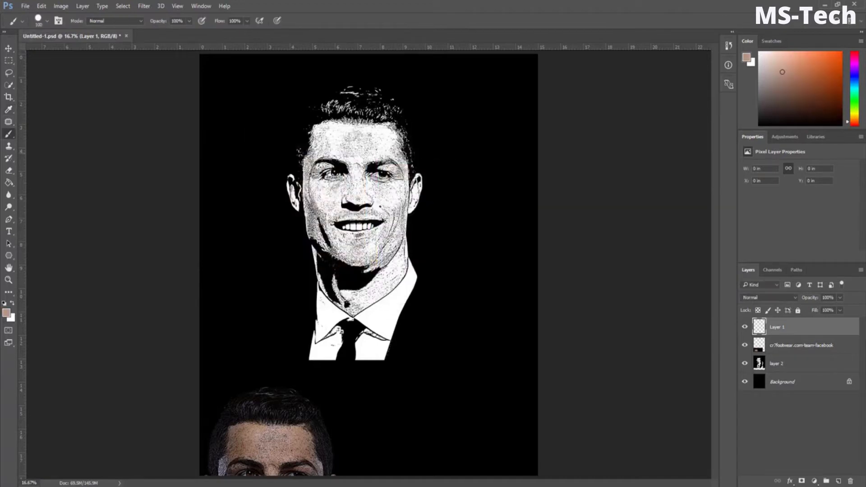
Paint the threshold portrait's face, ears and neck completely with the skin tone on Layer 1, staying inside the hairline and collar.
{"action": "mouse_move", "coordinate": [336, 150]}
{"action": "left_mouse_down"}
{"action": "mouse_move", "coordinate": [365, 152]}
{"action": "mouse_move", "coordinate": [336, 151]}
{"action": "mouse_move", "coordinate": [348, 150]}
{"action": "mouse_move", "coordinate": [344, 184]}
{"action": "mouse_move", "coordinate": [345, 156]}
{"action": "mouse_move", "coordinate": [353, 178]}
{"action": "mouse_move", "coordinate": [356, 161]}
{"action": "mouse_move", "coordinate": [364, 192]}
{"action": "mouse_move", "coordinate": [365, 151]}
{"action": "mouse_move", "coordinate": [333, 152]}
{"action": "mouse_move", "coordinate": [324, 162]}
{"action": "mouse_move", "coordinate": [361, 175]}
{"action": "mouse_move", "coordinate": [346, 181]}
{"action": "mouse_move", "coordinate": [358, 193]}
{"action": "mouse_move", "coordinate": [337, 157]}
{"action": "mouse_move", "coordinate": [328, 202]}
{"action": "mouse_move", "coordinate": [331, 164]}
{"action": "mouse_move", "coordinate": [328, 200]}
{"action": "mouse_move", "coordinate": [346, 187]}
{"action": "mouse_move", "coordinate": [362, 214]}
{"action": "mouse_move", "coordinate": [351, 240]}
{"action": "mouse_move", "coordinate": [343, 149]}
{"action": "mouse_move", "coordinate": [351, 135]}
{"action": "mouse_move", "coordinate": [378, 195]}
{"action": "mouse_move", "coordinate": [388, 192]}
{"action": "mouse_move", "coordinate": [388, 220]}
{"action": "mouse_move", "coordinate": [383, 142]}
{"action": "mouse_move", "coordinate": [318, 128]}
{"action": "mouse_move", "coordinate": [387, 130]}
{"action": "mouse_move", "coordinate": [400, 176]}
{"action": "mouse_move", "coordinate": [393, 211]}
{"action": "mouse_move", "coordinate": [389, 143]}
{"action": "mouse_move", "coordinate": [392, 192]}
{"action": "mouse_move", "coordinate": [377, 143]}
{"action": "mouse_move", "coordinate": [373, 174]}
{"action": "mouse_move", "coordinate": [336, 219]}
{"action": "mouse_move", "coordinate": [339, 149]}
{"action": "mouse_move", "coordinate": [344, 207]}
{"action": "left_mouse_up"}
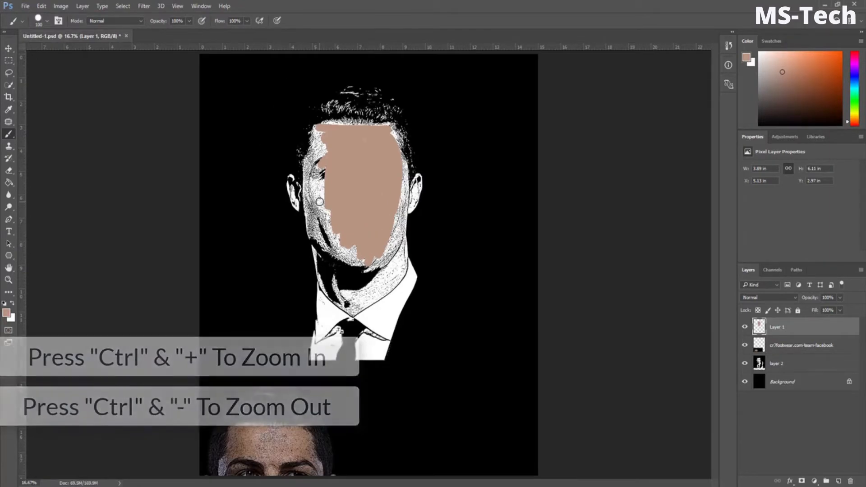
{"action": "key", "text": "ctrl+plus"}
{"action": "key", "text": "ctrl+plus"}
{"action": "scroll", "coordinate": [315, 239], "scroll_direction": "up", "scroll_amount": 3}
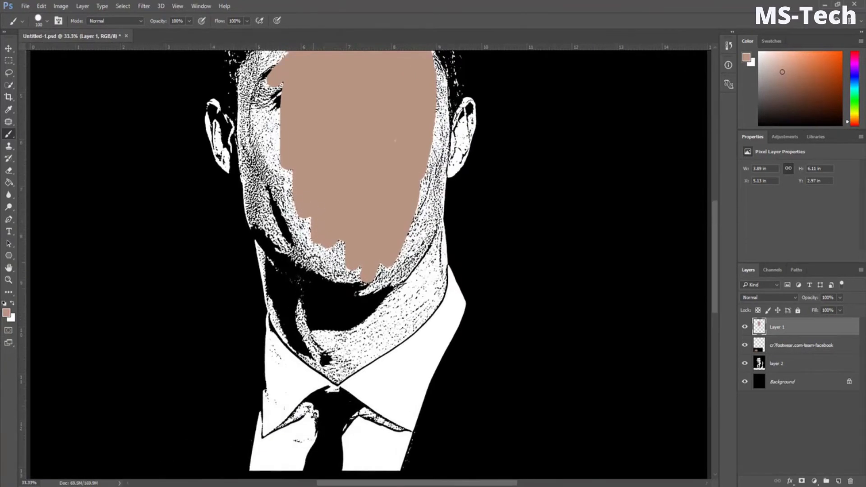
{"action": "mouse_move", "coordinate": [314, 280]}
{"action": "left_mouse_down"}
{"action": "mouse_move", "coordinate": [279, 187]}
{"action": "mouse_move", "coordinate": [266, 225]}
{"action": "mouse_move", "coordinate": [249, 190]}
{"action": "mouse_move", "coordinate": [282, 86]}
{"action": "mouse_move", "coordinate": [413, 89]}
{"action": "mouse_move", "coordinate": [429, 120]}
{"action": "mouse_move", "coordinate": [411, 91]}
{"action": "mouse_move", "coordinate": [285, 83]}
{"action": "mouse_move", "coordinate": [269, 94]}
{"action": "mouse_move", "coordinate": [285, 132]}
{"action": "mouse_move", "coordinate": [256, 101]}
{"action": "mouse_move", "coordinate": [258, 137]}
{"action": "mouse_move", "coordinate": [240, 165]}
{"action": "mouse_move", "coordinate": [259, 314]}
{"action": "mouse_move", "coordinate": [368, 368]}
{"action": "mouse_move", "coordinate": [411, 347]}
{"action": "mouse_move", "coordinate": [438, 286]}
{"action": "mouse_move", "coordinate": [443, 187]}
{"action": "mouse_move", "coordinate": [440, 155]}
{"action": "mouse_move", "coordinate": [416, 135]}
{"action": "mouse_move", "coordinate": [292, 153]}
{"action": "mouse_move", "coordinate": [264, 147]}
{"action": "mouse_move", "coordinate": [278, 170]}
{"action": "mouse_move", "coordinate": [254, 206]}
{"action": "mouse_move", "coordinate": [259, 297]}
{"action": "mouse_move", "coordinate": [260, 264]}
{"action": "mouse_move", "coordinate": [275, 277]}
{"action": "mouse_move", "coordinate": [289, 240]}
{"action": "mouse_move", "coordinate": [289, 300]}
{"action": "mouse_move", "coordinate": [319, 301]}
{"action": "mouse_move", "coordinate": [348, 342]}
{"action": "mouse_move", "coordinate": [406, 330]}
{"action": "mouse_move", "coordinate": [437, 237]}
{"action": "mouse_move", "coordinate": [417, 284]}
{"action": "left_mouse_up"}
{"action": "mouse_move", "coordinate": [450, 259]}
{"action": "left_mouse_down"}
{"action": "mouse_move", "coordinate": [468, 186]}
{"action": "mouse_move", "coordinate": [460, 234]}
{"action": "mouse_move", "coordinate": [436, 254]}
{"action": "left_mouse_up"}
{"action": "mouse_move", "coordinate": [231, 239]}
{"action": "left_mouse_down"}
{"action": "mouse_move", "coordinate": [212, 189]}
{"action": "mouse_move", "coordinate": [236, 229]}
{"action": "mouse_move", "coordinate": [230, 247]}
{"action": "mouse_move", "coordinate": [212, 196]}
{"action": "mouse_move", "coordinate": [225, 246]}
{"action": "left_mouse_up"}
{"action": "mouse_move", "coordinate": [348, 364]}
{"action": "left_mouse_down"}
{"action": "mouse_move", "coordinate": [404, 394]}
{"action": "mouse_move", "coordinate": [388, 416]}
{"action": "mouse_move", "coordinate": [353, 433]}
{"action": "mouse_move", "coordinate": [425, 380]}
{"action": "mouse_move", "coordinate": [435, 307]}
{"action": "mouse_move", "coordinate": [436, 371]}
{"action": "mouse_move", "coordinate": [403, 393]}
{"action": "mouse_move", "coordinate": [424, 344]}
{"action": "mouse_move", "coordinate": [378, 392]}
{"action": "mouse_move", "coordinate": [292, 382]}
{"action": "mouse_move", "coordinate": [267, 329]}
{"action": "mouse_move", "coordinate": [278, 405]}
{"action": "mouse_move", "coordinate": [339, 457]}
{"action": "mouse_move", "coordinate": [425, 403]}
{"action": "mouse_move", "coordinate": [439, 371]}
{"action": "mouse_move", "coordinate": [438, 309]}
{"action": "left_mouse_up"}
{"action": "mouse_move", "coordinate": [349, 442]}
{"action": "left_mouse_down"}
{"action": "mouse_move", "coordinate": [285, 391]}
{"action": "mouse_move", "coordinate": [281, 331]}
{"action": "mouse_move", "coordinate": [297, 402]}
{"action": "mouse_move", "coordinate": [309, 408]}
{"action": "mouse_move", "coordinate": [330, 376]}
{"action": "mouse_move", "coordinate": [362, 434]}
{"action": "mouse_move", "coordinate": [324, 367]}
{"action": "left_mouse_up"}
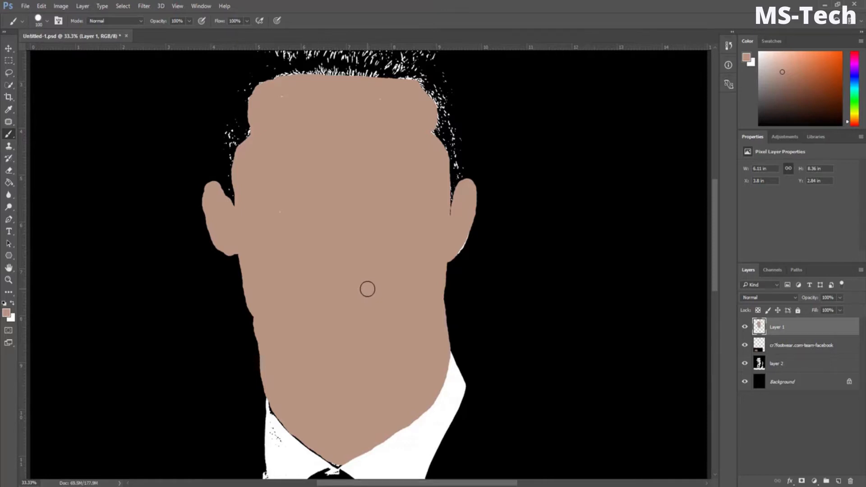
Set Layer 1's blend mode to Multiply.
{"action": "key", "text": "ctrl+minus"}
{"action": "key", "text": "ctrl+minus"}
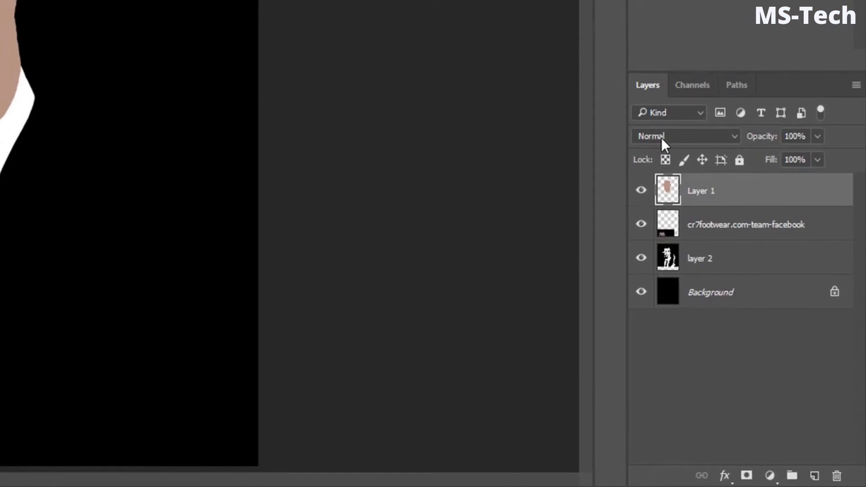
{"action": "left_click", "coordinate": [661, 137]}
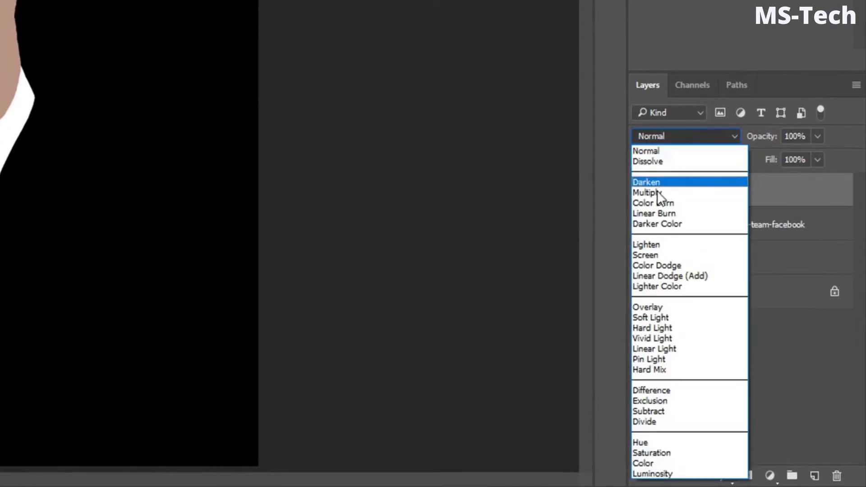
{"action": "left_click", "coordinate": [656, 192]}
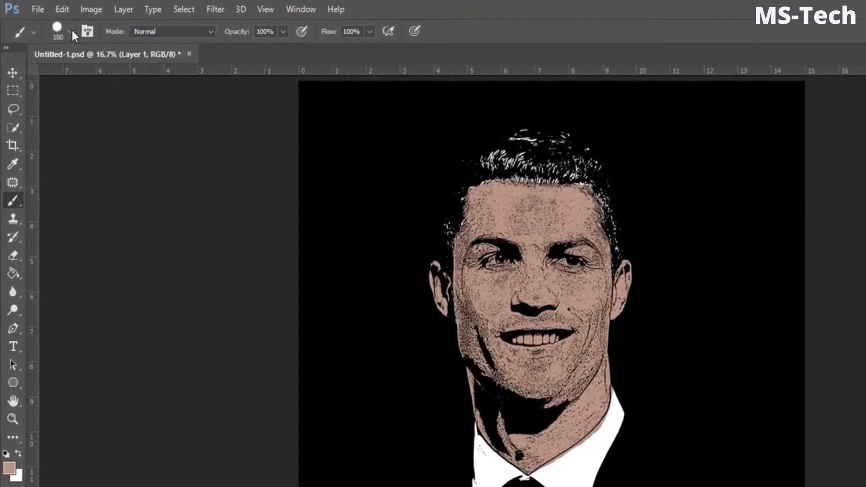
Reduce the brush size to 50 px and set the foreground colour to white (#ffffff).
{"action": "left_click", "coordinate": [70, 30]}
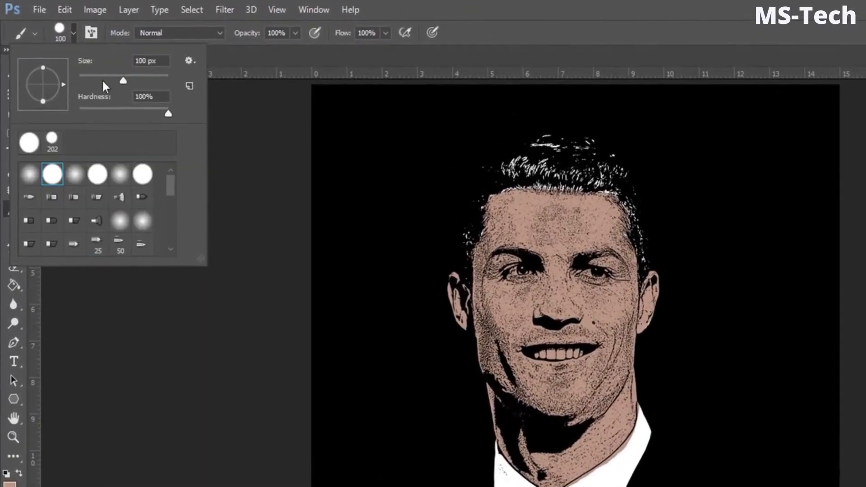
{"action": "mouse_move", "coordinate": [123, 81]}
{"action": "left_mouse_down"}
{"action": "mouse_move", "coordinate": [93, 82]}
{"action": "mouse_move", "coordinate": [101, 81]}
{"action": "left_mouse_up"}
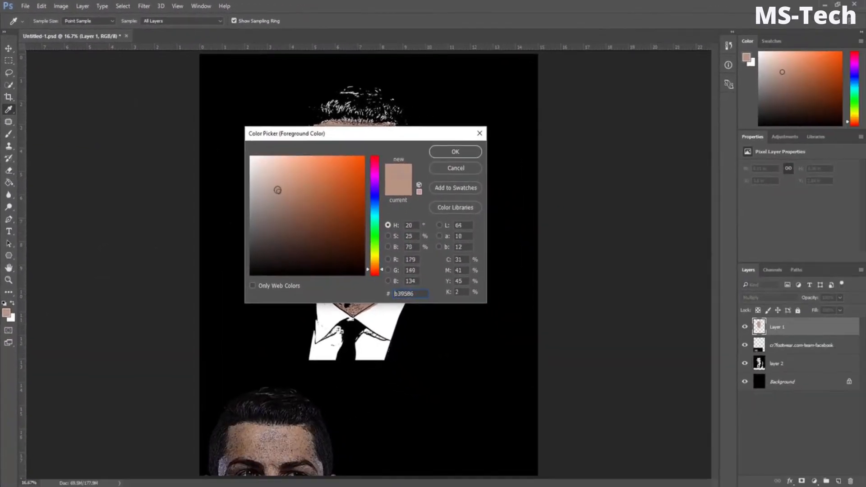
{"action": "left_click_drag", "start_coordinate": [277, 190], "coordinate": [234, 150]}
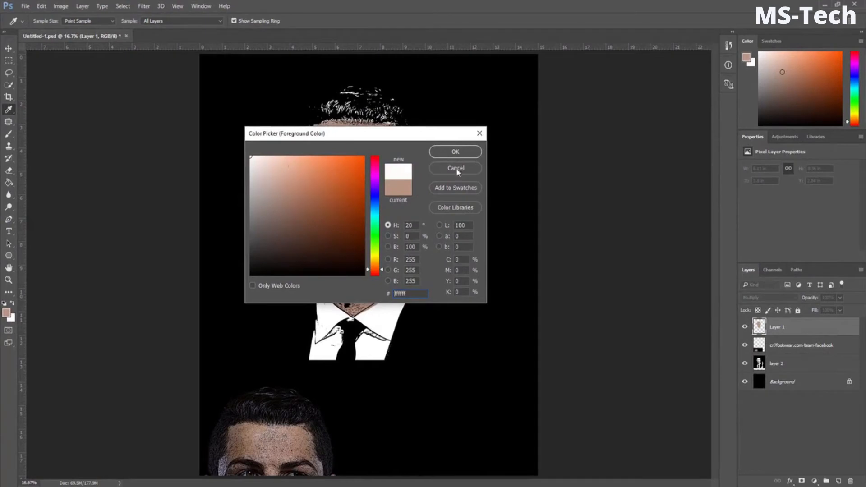
{"action": "left_click", "coordinate": [456, 153]}
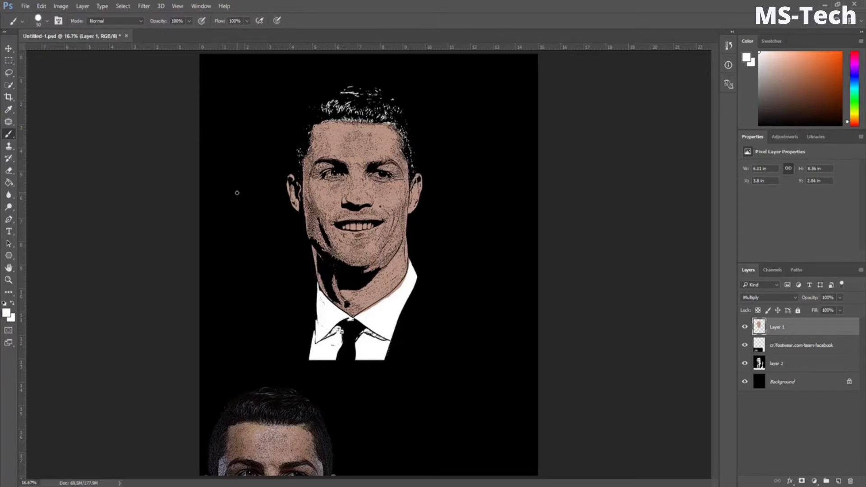
Paint the whites of both eyes and the teeth white on Layer 1.
{"action": "key", "text": "ctrl+plus"}
{"action": "key", "text": "ctrl+plus"}
{"action": "key", "text": "ctrl+plus"}
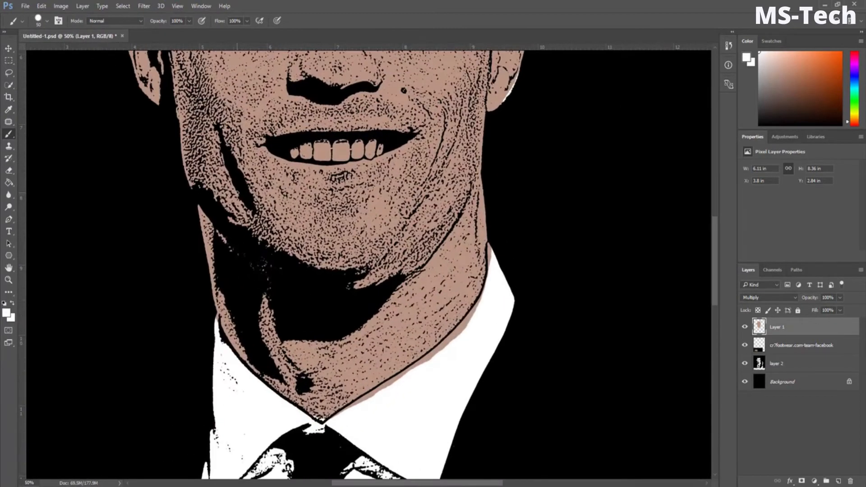
{"action": "scroll", "coordinate": [238, 190], "scroll_direction": "up", "scroll_amount": 6}
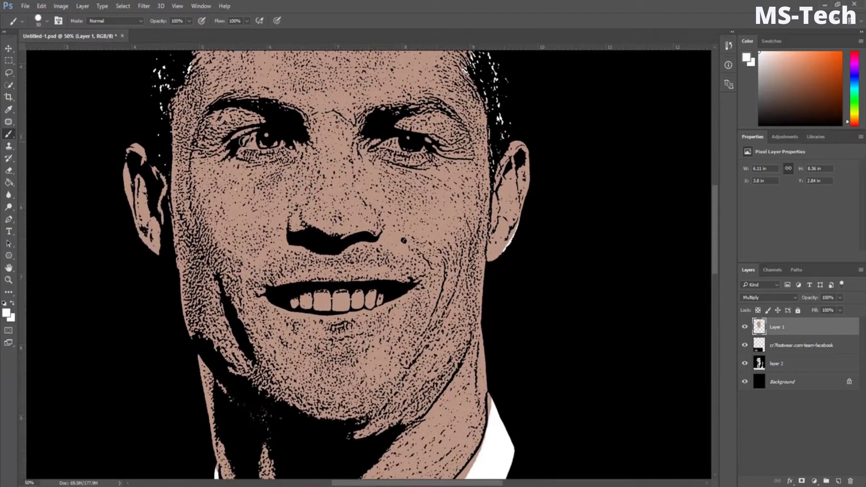
{"action": "mouse_move", "coordinate": [244, 141]}
{"action": "left_mouse_down"}
{"action": "mouse_move", "coordinate": [283, 143]}
{"action": "mouse_move", "coordinate": [253, 142]}
{"action": "left_mouse_up"}
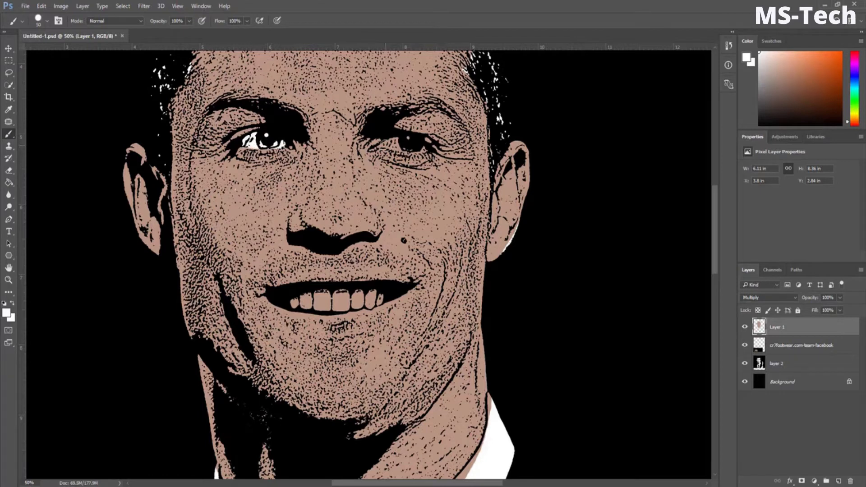
{"action": "mouse_move", "coordinate": [377, 146]}
{"action": "left_mouse_down"}
{"action": "mouse_move", "coordinate": [426, 147]}
{"action": "mouse_move", "coordinate": [405, 145]}
{"action": "left_mouse_up"}
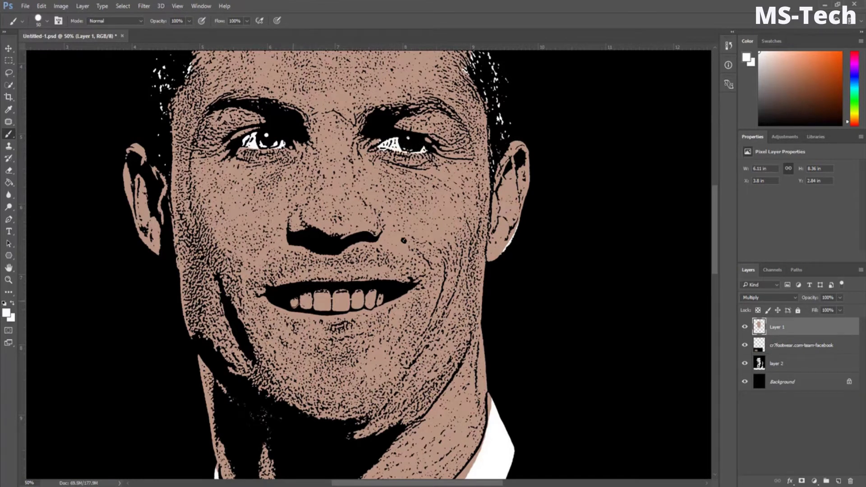
{"action": "mouse_move", "coordinate": [293, 303]}
{"action": "left_mouse_down"}
{"action": "mouse_move", "coordinate": [379, 302]}
{"action": "mouse_move", "coordinate": [300, 298]}
{"action": "mouse_move", "coordinate": [321, 305]}
{"action": "left_mouse_up"}
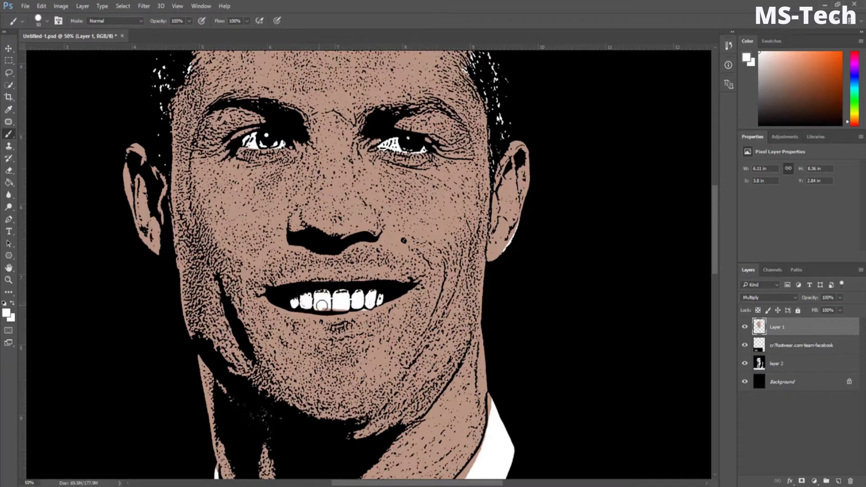
{"action": "key", "text": "ctrl+minus"}
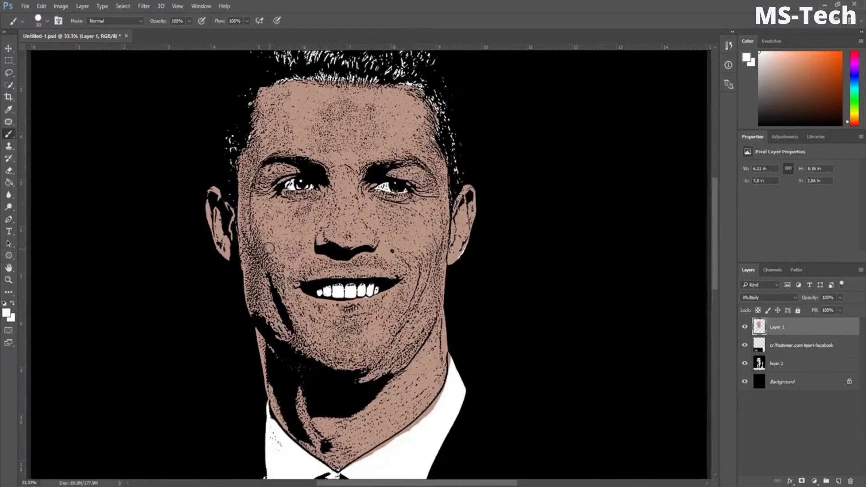
{"action": "key", "text": "ctrl+minus"}
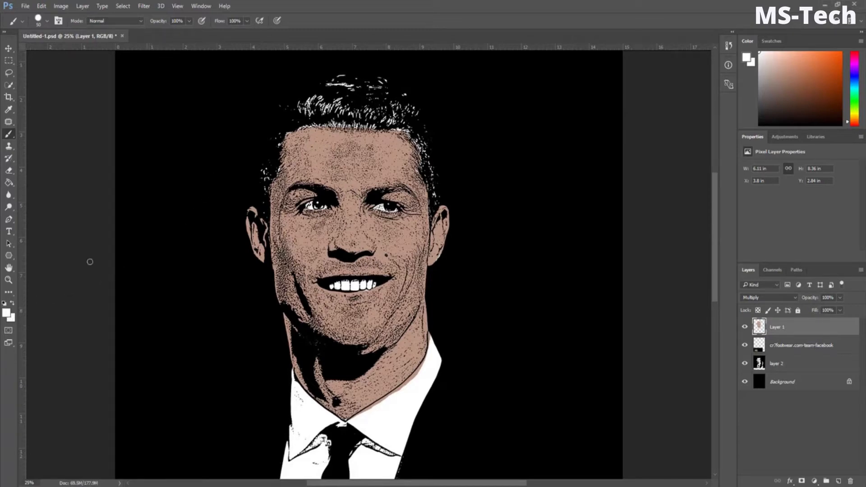
Sample the skin tone again and darken it to #a47f6c as the brush's foreground colour.
{"action": "left_click", "coordinate": [7, 313]}
{"action": "left_click_drag", "start_coordinate": [249, 137], "coordinate": [419, 152]}
{"action": "left_click", "coordinate": [393, 147]}
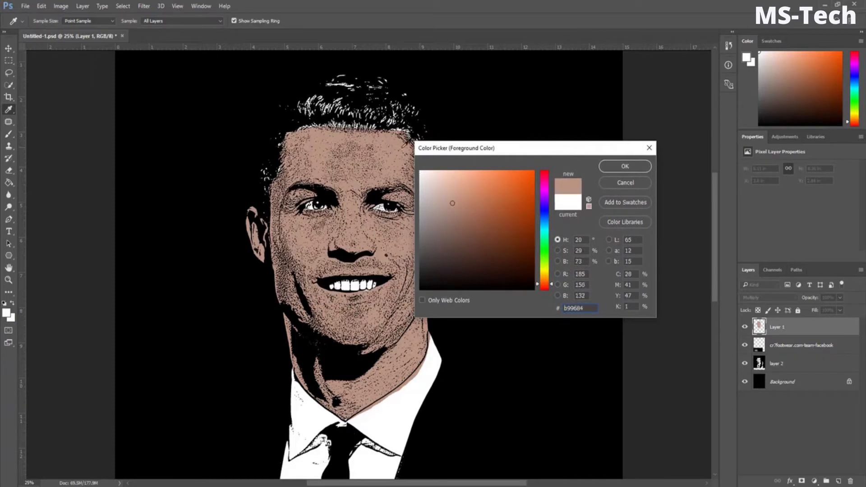
{"action": "left_click_drag", "start_coordinate": [453, 204], "coordinate": [457, 212]}
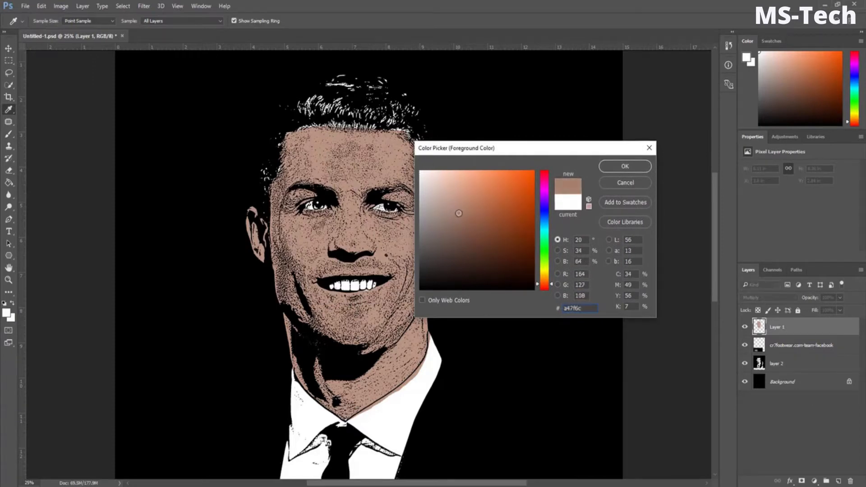
{"action": "left_click", "coordinate": [621, 166]}
{"action": "key", "text": "b"}
Paint darker skin shading on the neck, along the forehead hairline and at the side of the face with a 99 px brush.
{"action": "left_click", "coordinate": [47, 20]}
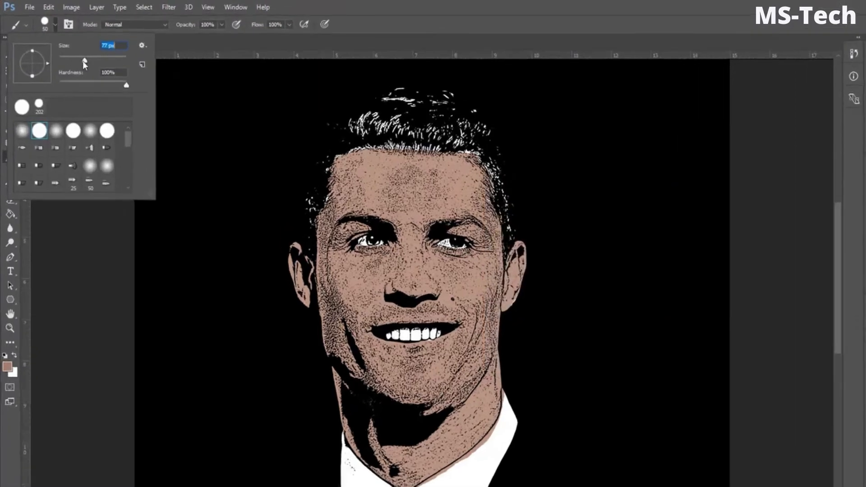
{"action": "left_click_drag", "start_coordinate": [63, 52], "coordinate": [67, 51]}
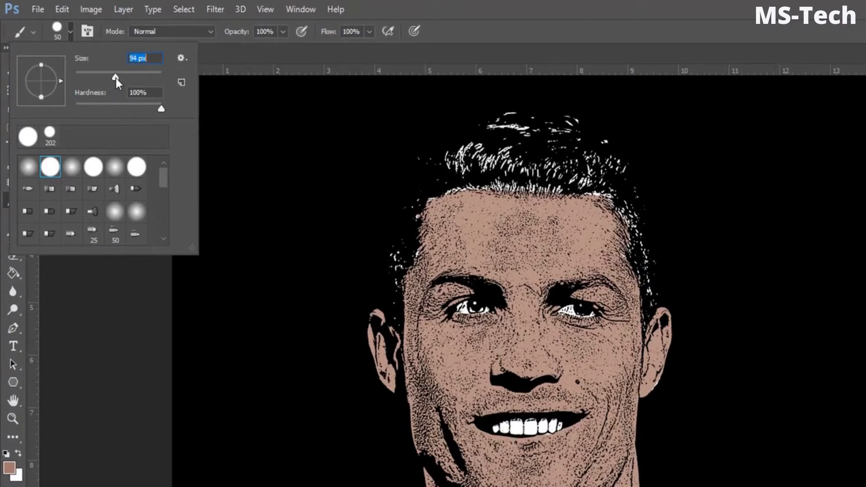
{"action": "left_click_drag", "start_coordinate": [115, 77], "coordinate": [117, 77]}
{"action": "left_click", "coordinate": [220, 50]}
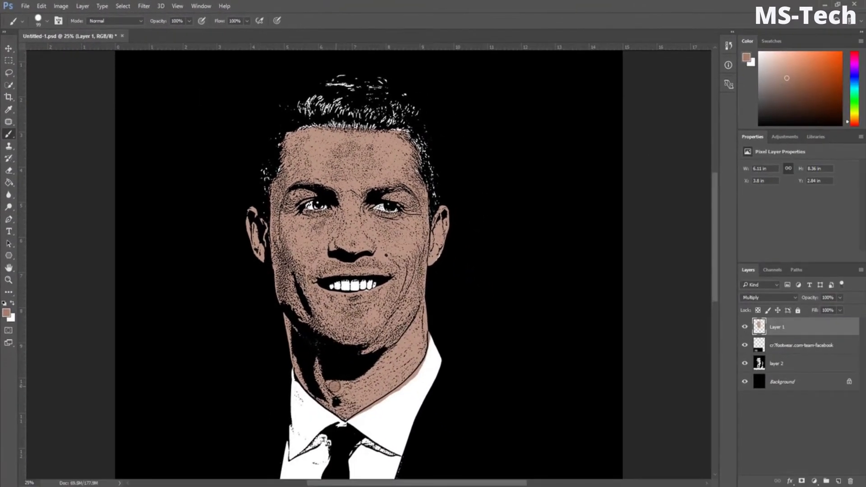
{"action": "left_click_drag", "start_coordinate": [318, 385], "coordinate": [313, 373]}
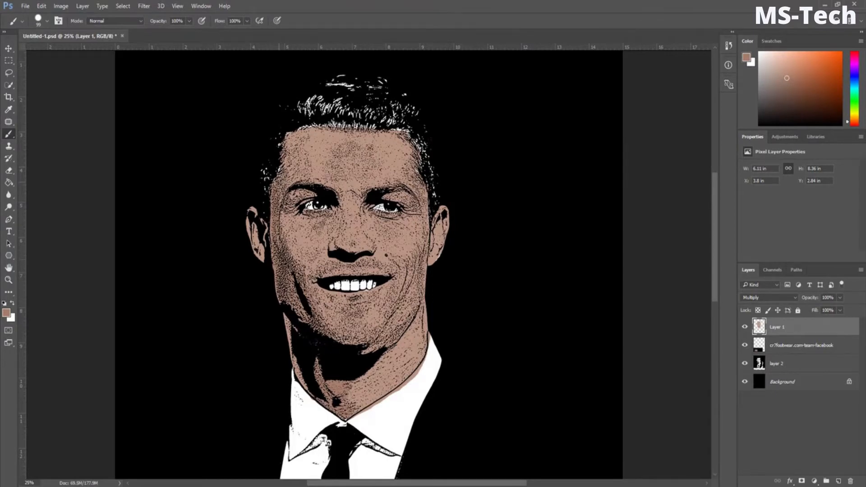
{"action": "mouse_move", "coordinate": [287, 135]}
{"action": "left_mouse_down"}
{"action": "mouse_move", "coordinate": [312, 128]}
{"action": "mouse_move", "coordinate": [409, 140]}
{"action": "mouse_move", "coordinate": [418, 168]}
{"action": "left_mouse_up"}
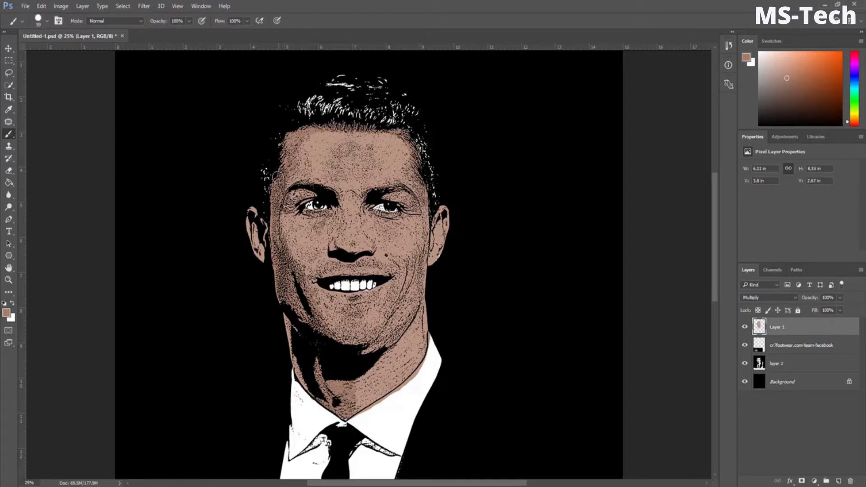
{"action": "left_click_drag", "start_coordinate": [434, 258], "coordinate": [441, 241]}
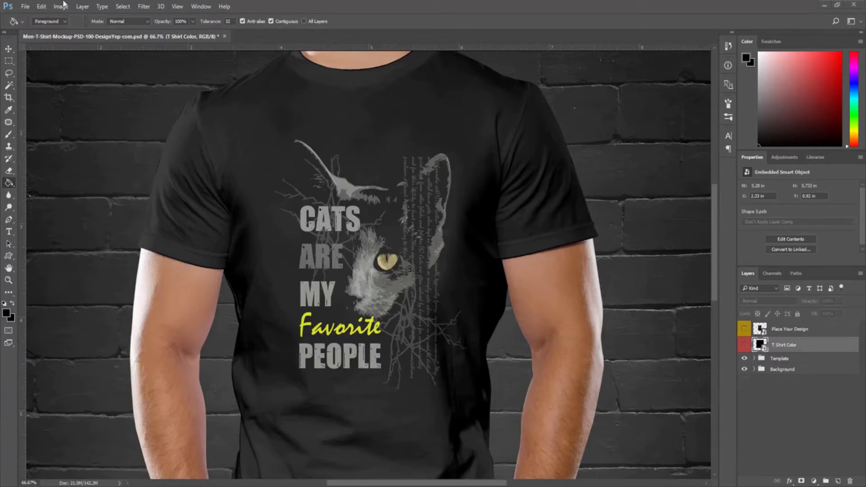
Create a new 4500 x 5400 px RGB document at 300 pixels/inch with a black background.
{"action": "left_click", "coordinate": [25, 6]}
{"action": "left_click", "coordinate": [33, 17]}
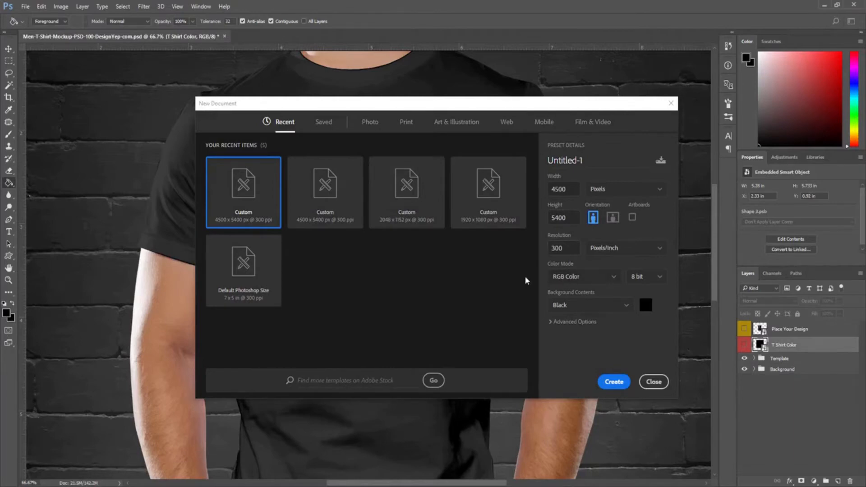
{"action": "left_click", "coordinate": [578, 305]}
{"action": "left_click", "coordinate": [569, 339]}
{"action": "left_click", "coordinate": [616, 381]}
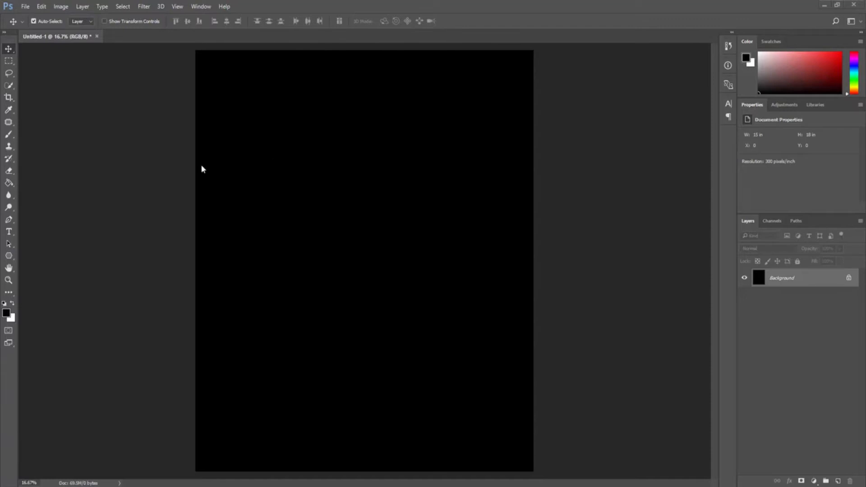
Add a two-line text reading "Work" and "Hard" in white at 72 pt on the upper part of the black canvas.
{"action": "left_click", "coordinate": [9, 231]}
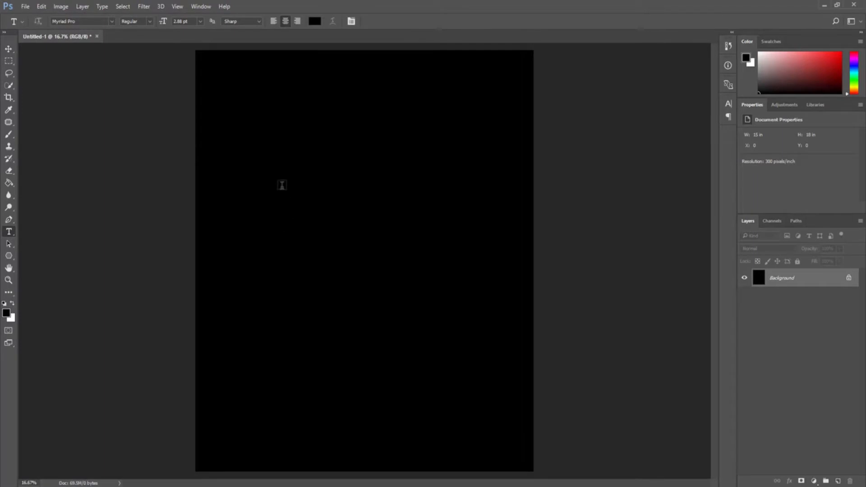
{"action": "left_click", "coordinate": [282, 185]}
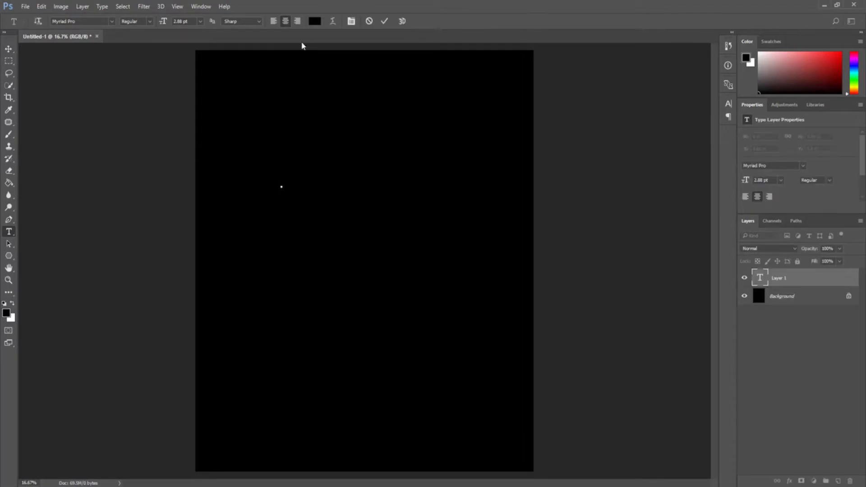
{"action": "left_click", "coordinate": [314, 21]}
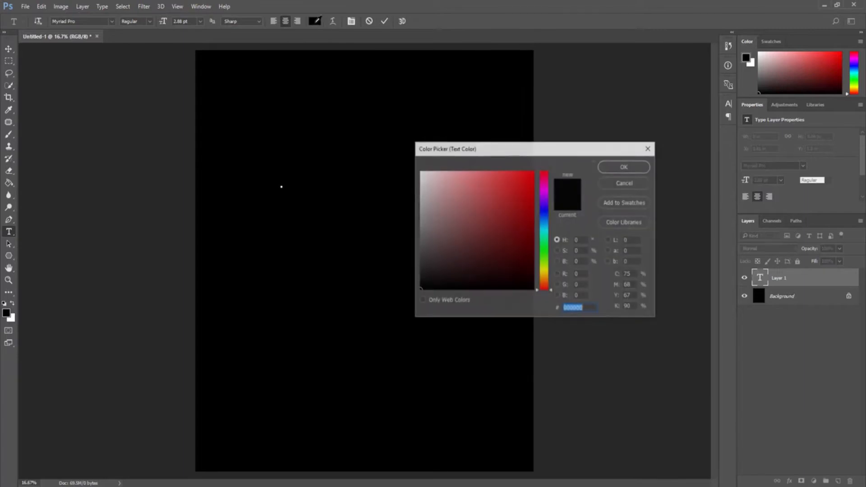
{"action": "mouse_move", "coordinate": [422, 285]}
{"action": "left_mouse_down"}
{"action": "mouse_move", "coordinate": [347, 135]}
{"action": "mouse_move", "coordinate": [300, 77]}
{"action": "left_mouse_up"}
{"action": "left_click", "coordinate": [625, 168]}
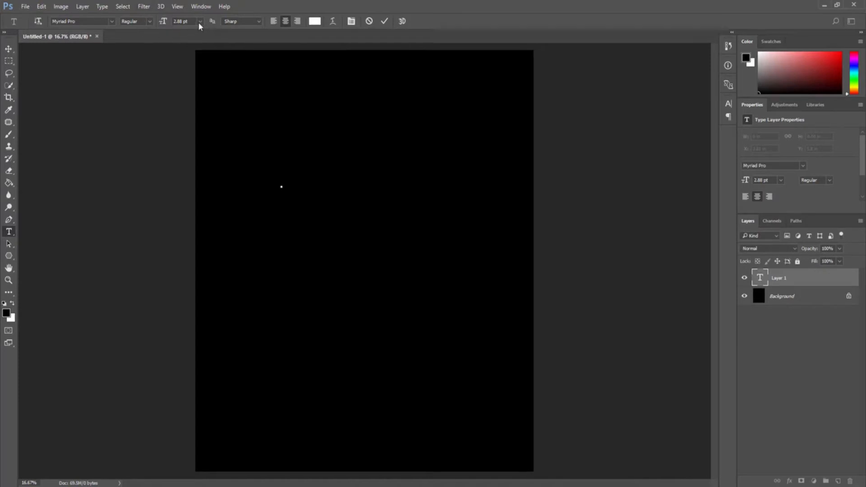
{"action": "left_click", "coordinate": [200, 22]}
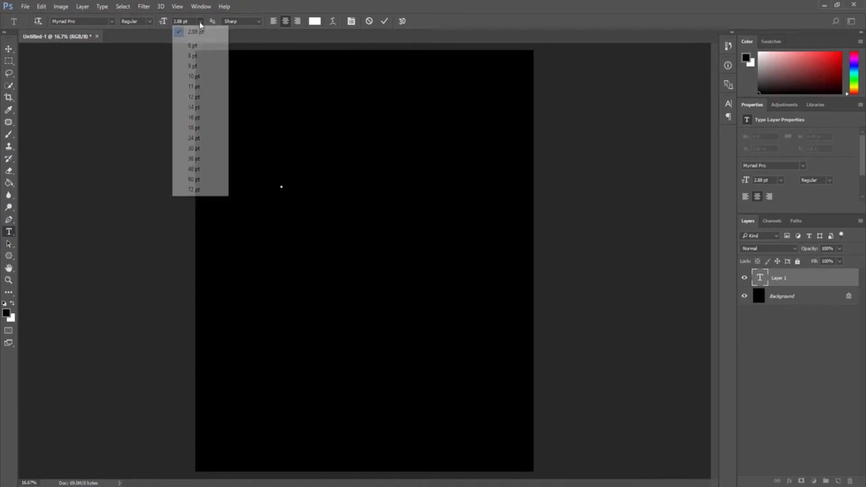
{"action": "left_click", "coordinate": [198, 192]}
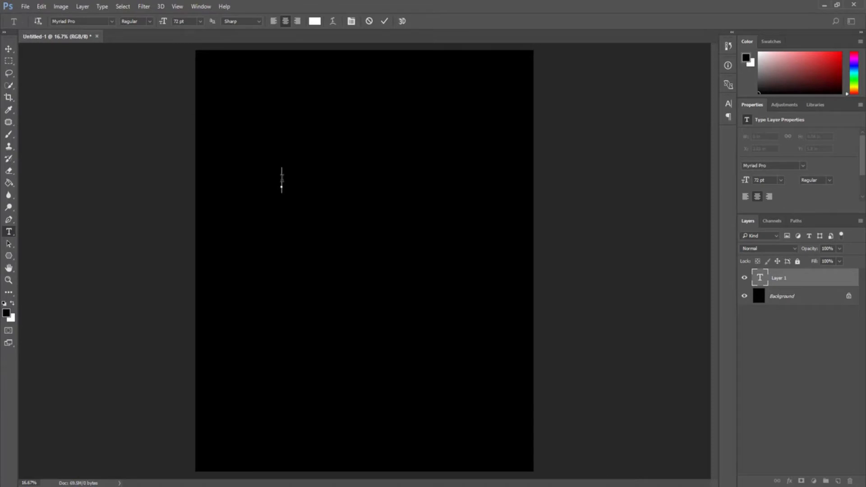
{"action": "type", "text": "Work"}
{"action": "key", "text": "Return"}
{"action": "type", "text": "Hard"}
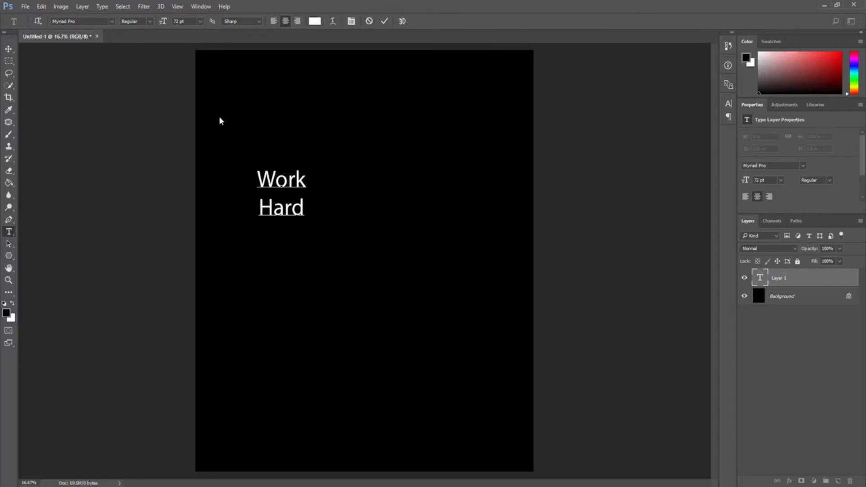
Change the font of the whole "Work Hard" text to Sansita ExtraBoldItalic.
{"action": "key", "text": "ctrl+a"}
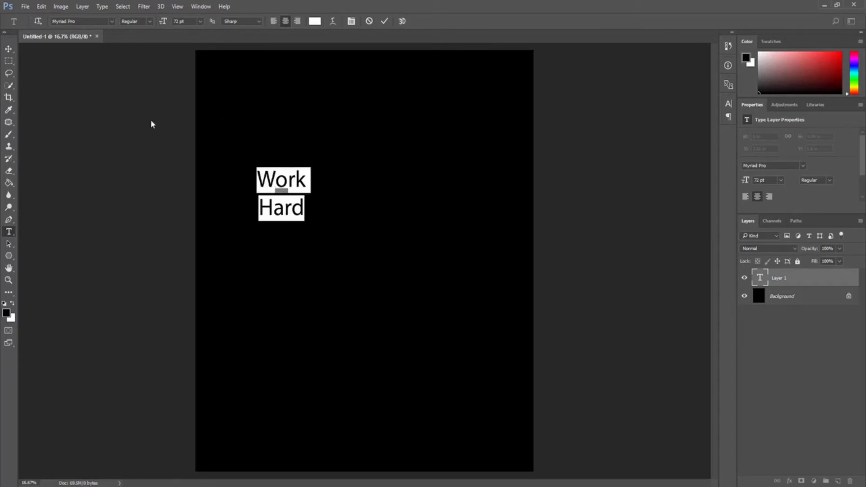
{"action": "left_click", "coordinate": [111, 21]}
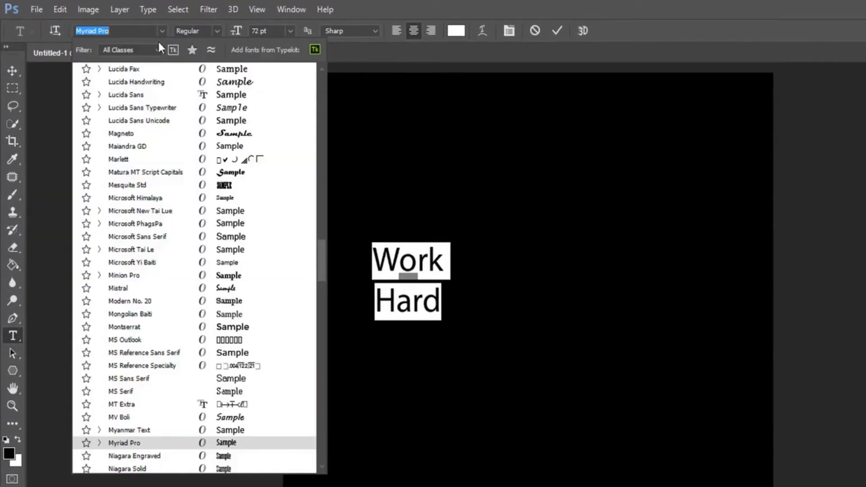
{"action": "scroll", "coordinate": [290, 270], "scroll_direction": "up", "scroll_amount": 5}
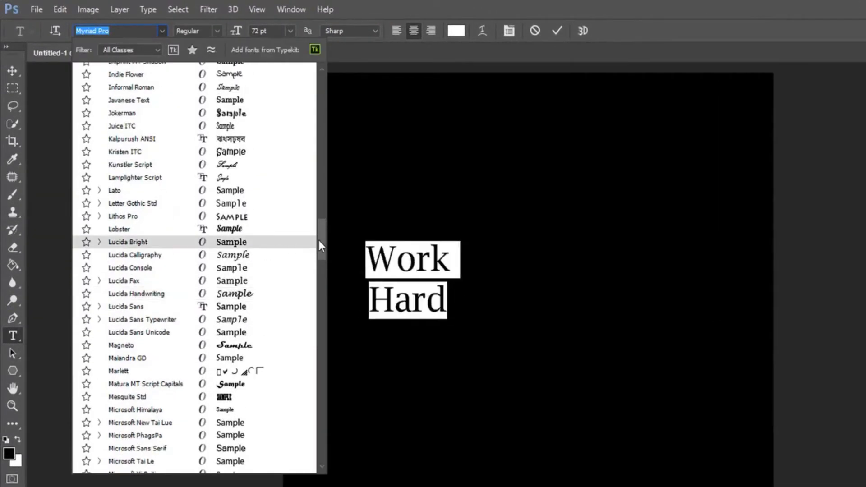
{"action": "left_click_drag", "start_coordinate": [319, 246], "coordinate": [317, 87]}
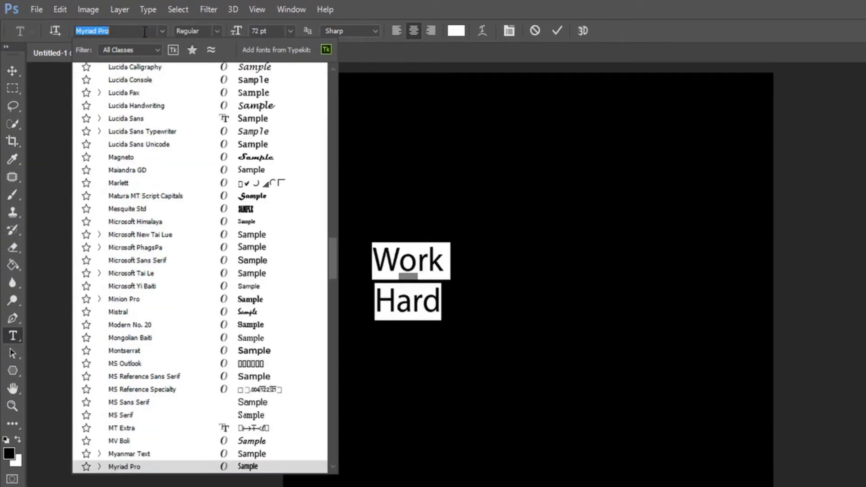
{"action": "type", "text": "sansi"}
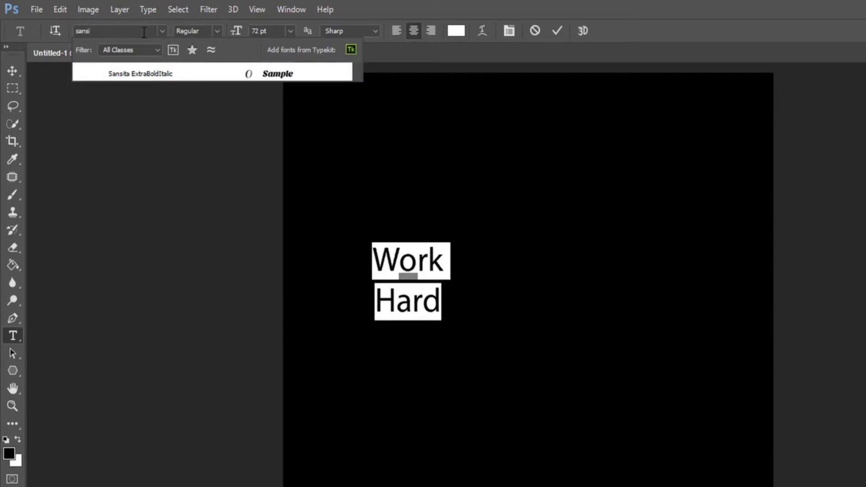
{"action": "left_click", "coordinate": [145, 75]}
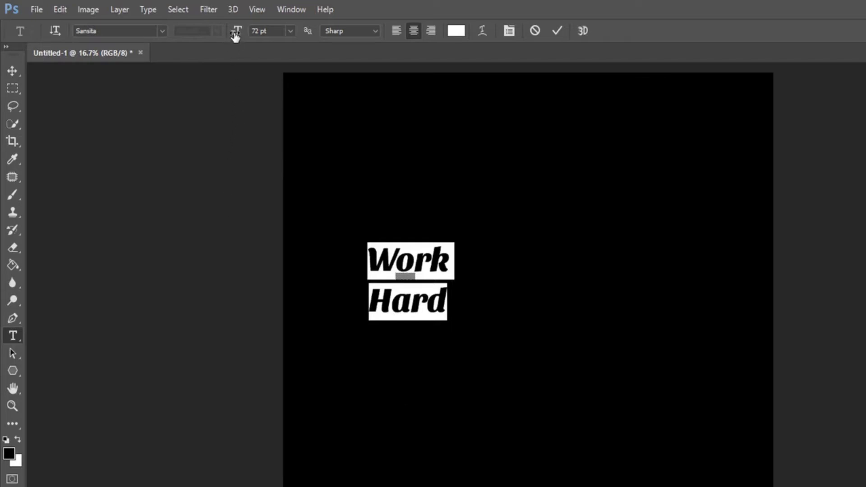
Enlarge the "Work Hard" text to 205 pt and move it to the top centre of the canvas.
{"action": "left_click_drag", "start_coordinate": [235, 36], "coordinate": [320, 33]}
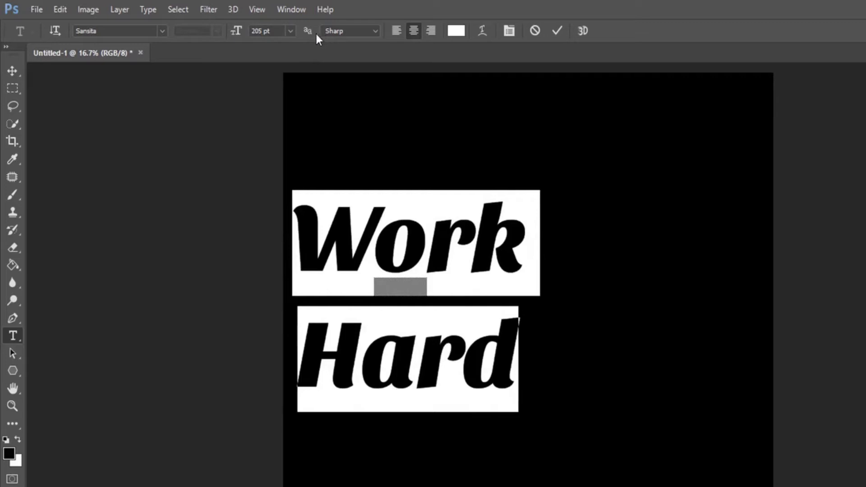
{"action": "left_click", "coordinate": [556, 31]}
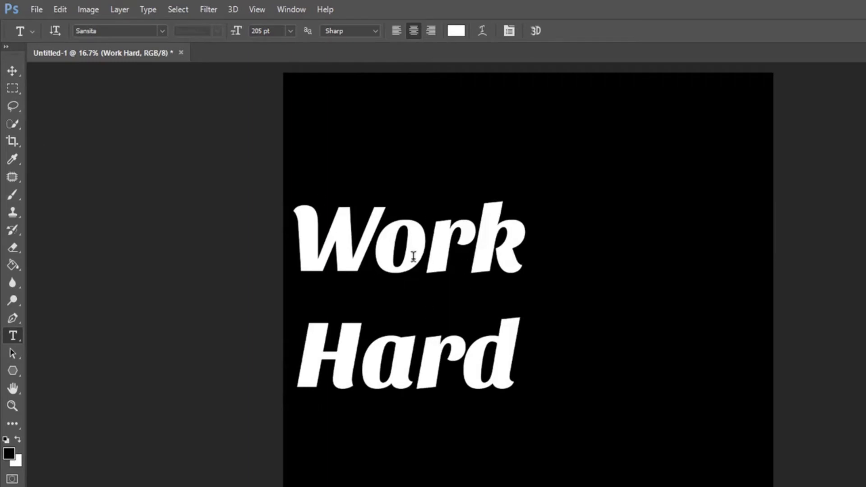
{"action": "left_click", "coordinate": [12, 71]}
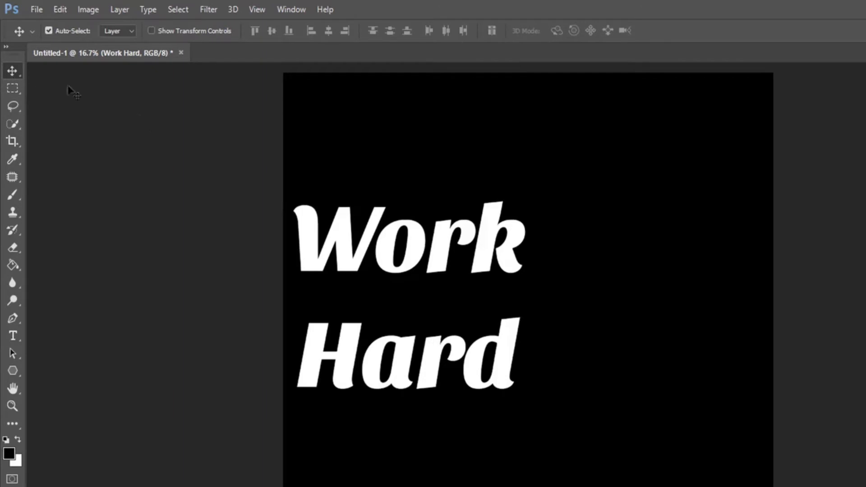
{"action": "left_click_drag", "start_coordinate": [387, 247], "coordinate": [506, 156]}
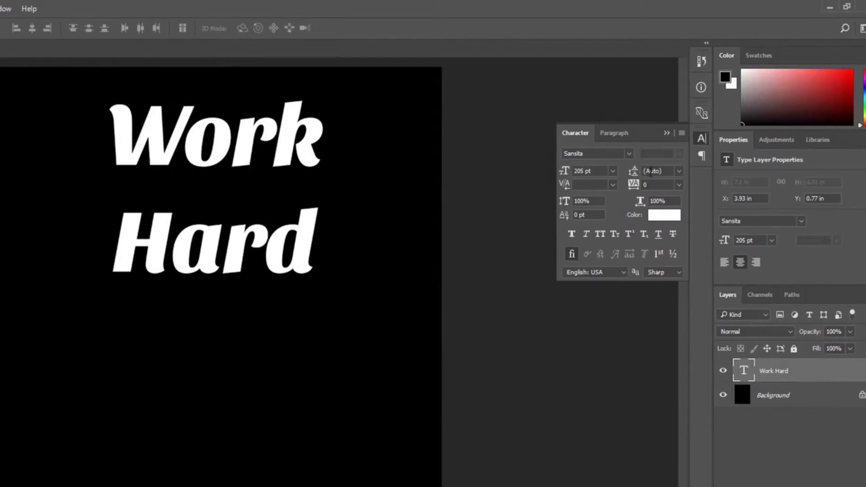
Set the "Work Hard" text's leading to 182 pt and its size to 235 pt, and shift it slightly down.
{"action": "left_click_drag", "start_coordinate": [633, 176], "coordinate": [642, 176]}
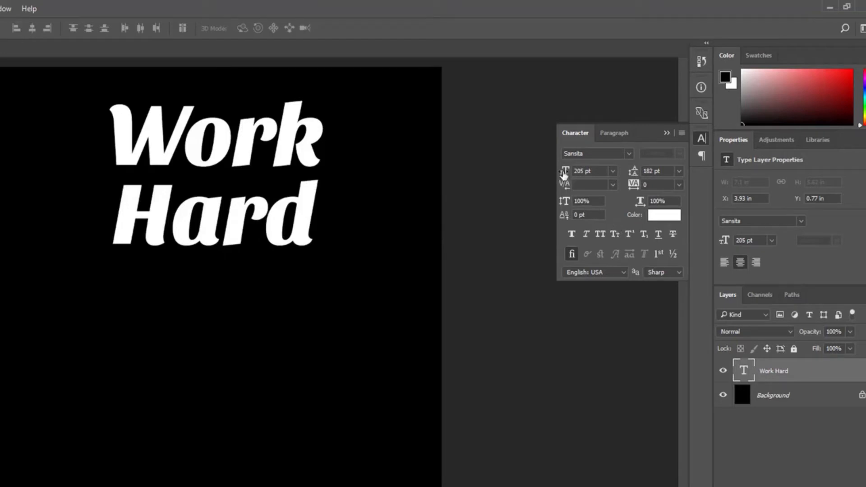
{"action": "left_click_drag", "start_coordinate": [564, 175], "coordinate": [580, 175]}
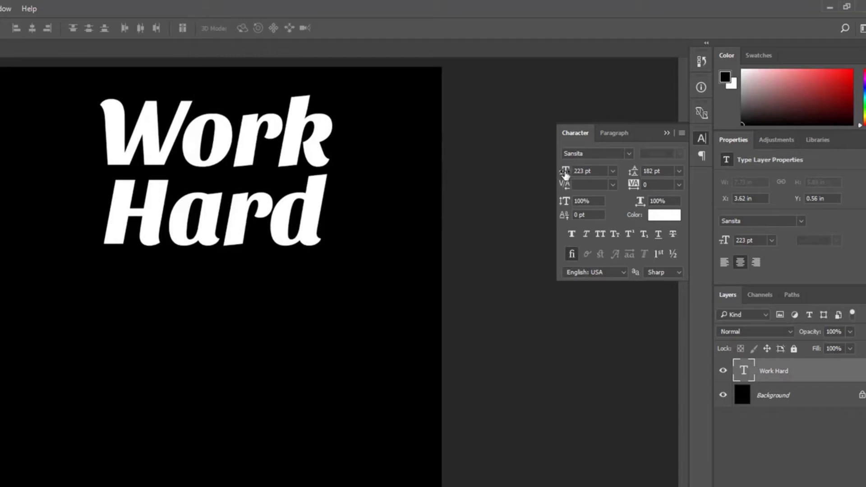
{"action": "left_click", "coordinate": [481, 185]}
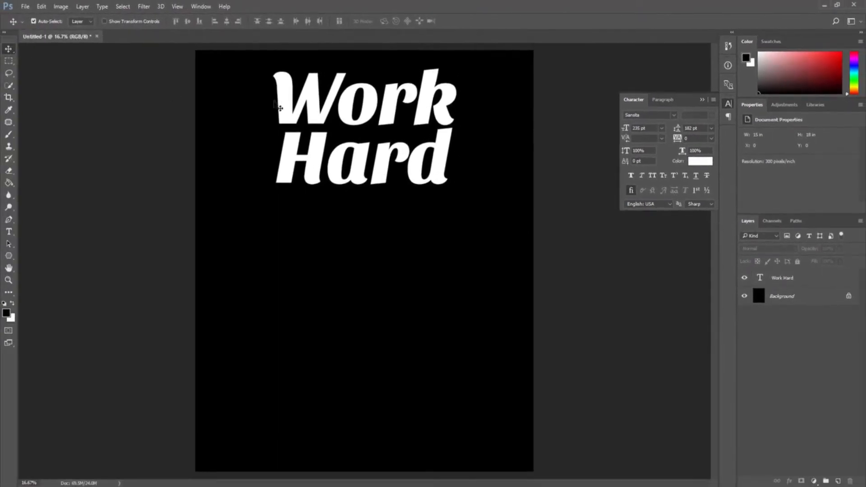
{"action": "left_click", "coordinate": [146, 143]}
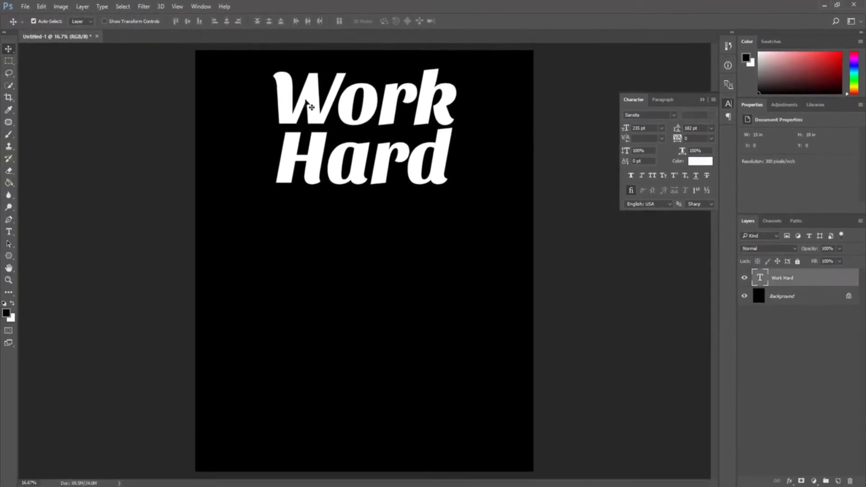
{"action": "mouse_move", "coordinate": [311, 107]}
{"action": "left_mouse_down"}
{"action": "mouse_move", "coordinate": [307, 125]}
{"action": "mouse_move", "coordinate": [311, 113]}
{"action": "left_mouse_up"}
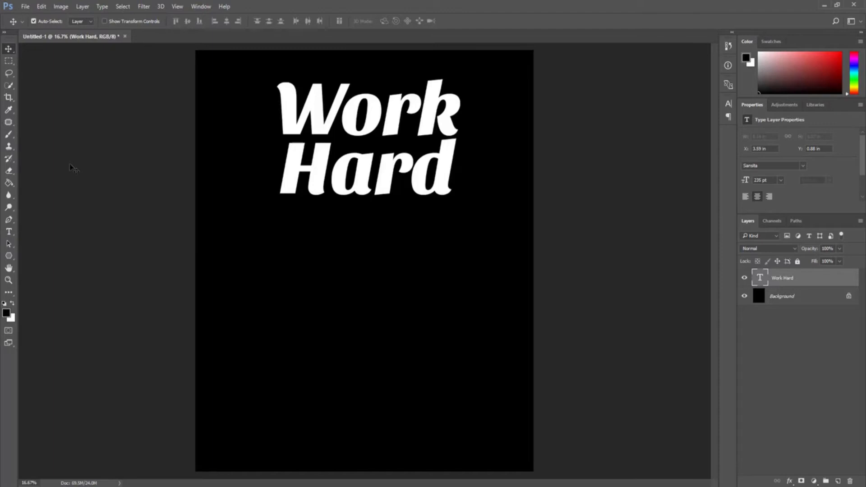
Add a separate text layer reading "In Silence" below the "Work Hard" text.
{"action": "left_click", "coordinate": [10, 232]}
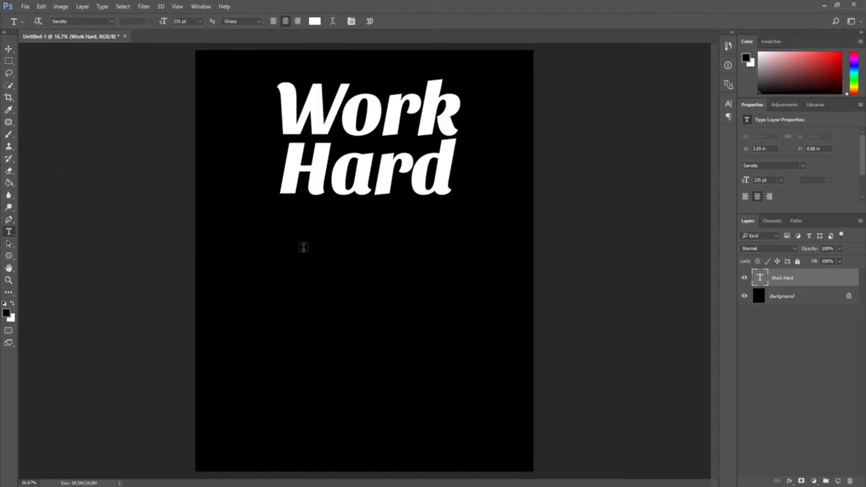
{"action": "left_click", "coordinate": [308, 249]}
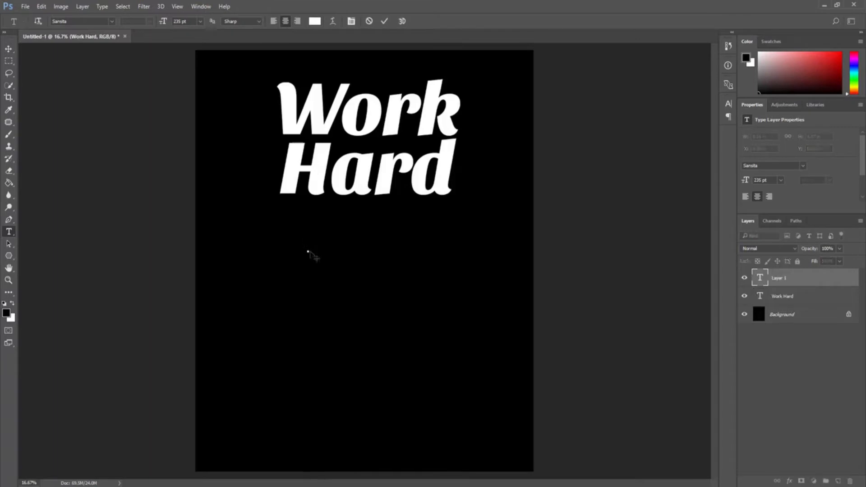
{"action": "type", "text": "In Silence"}
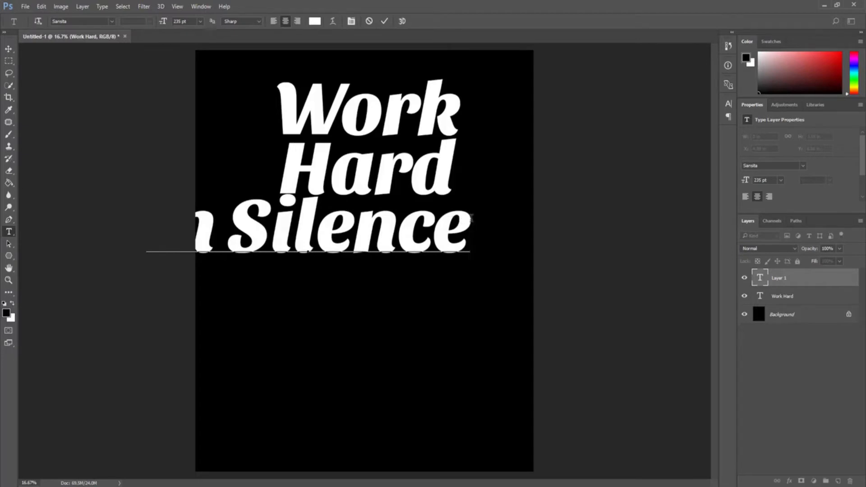
Set the "In Silence" text's size to 150 pt and centre it beneath the word "Hard".
{"action": "left_click_drag", "start_coordinate": [470, 219], "coordinate": [101, 224]}
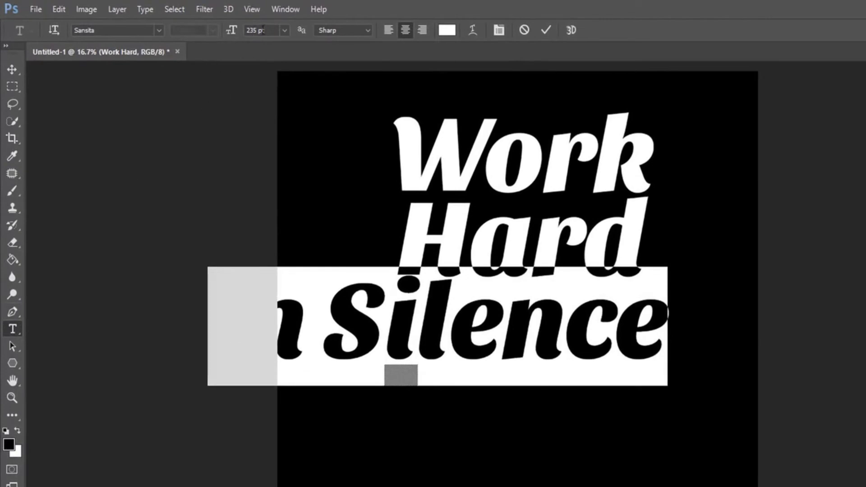
{"action": "left_click", "coordinate": [284, 30]}
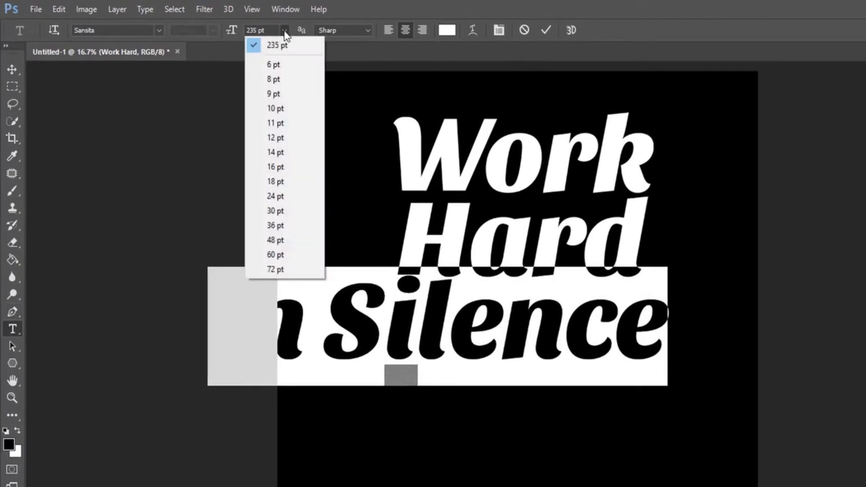
{"action": "left_click", "coordinate": [284, 271]}
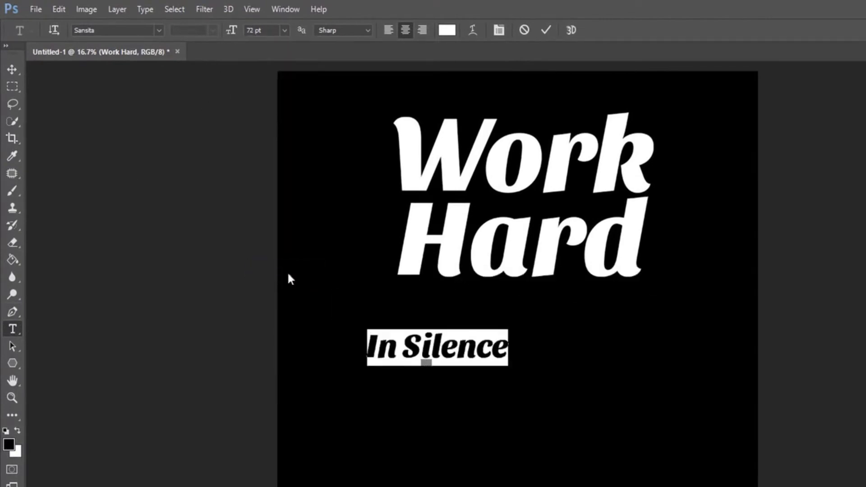
{"action": "left_click", "coordinate": [272, 29]}
{"action": "type", "text": "150"}
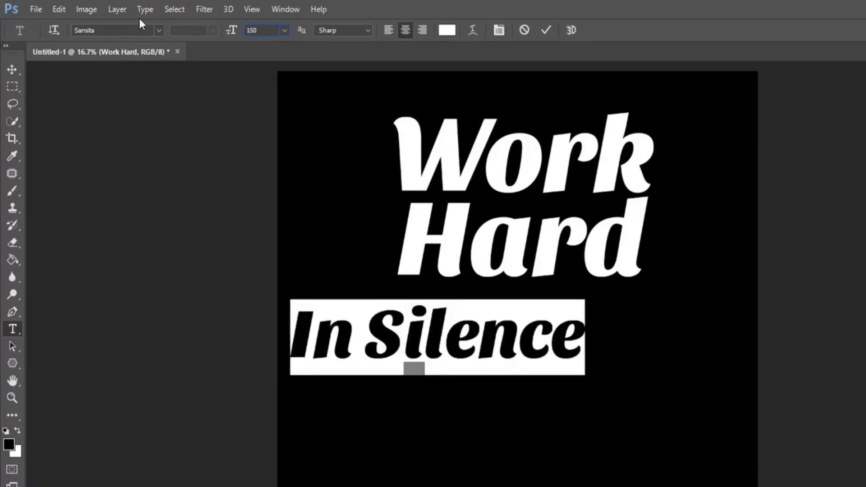
{"action": "left_click", "coordinate": [12, 69]}
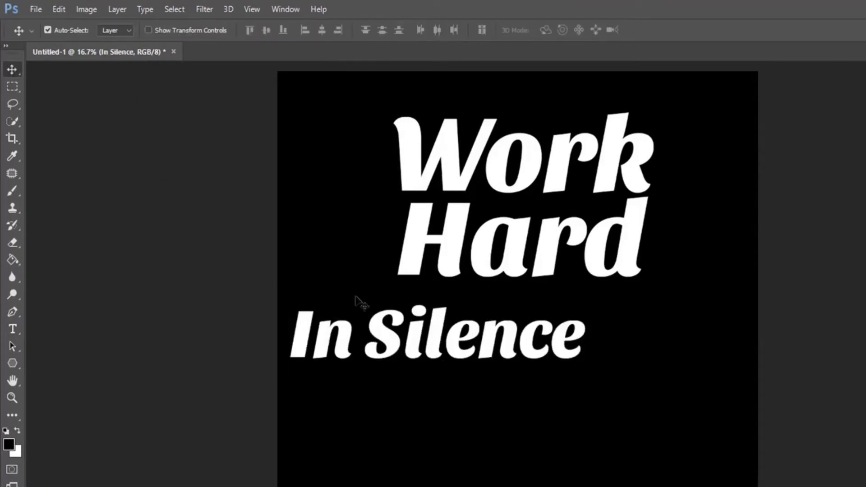
{"action": "left_click_drag", "start_coordinate": [363, 329], "coordinate": [449, 331]}
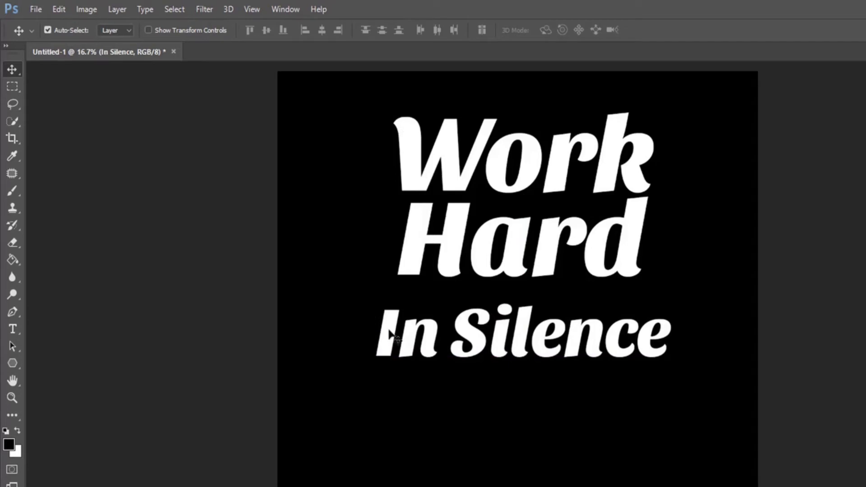
Change the font of the whole "In Silence" text to Copperplate Gothic Bold.
{"action": "left_click", "coordinate": [20, 328]}
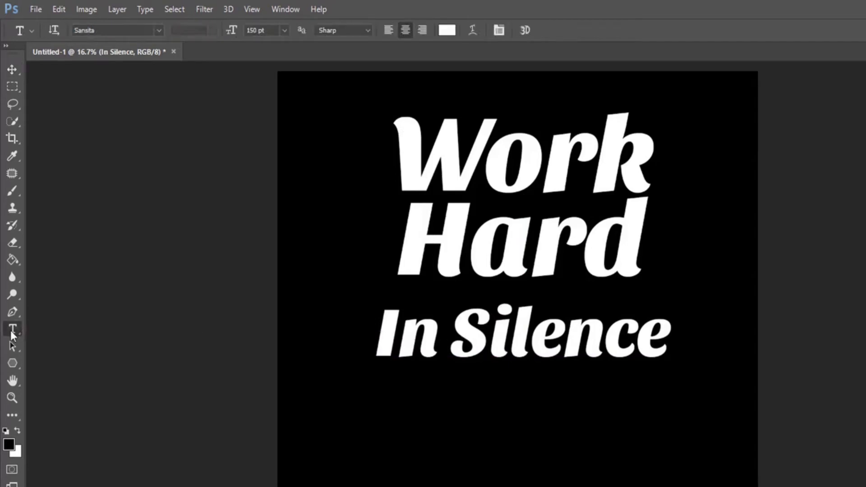
{"action": "left_click", "coordinate": [434, 336]}
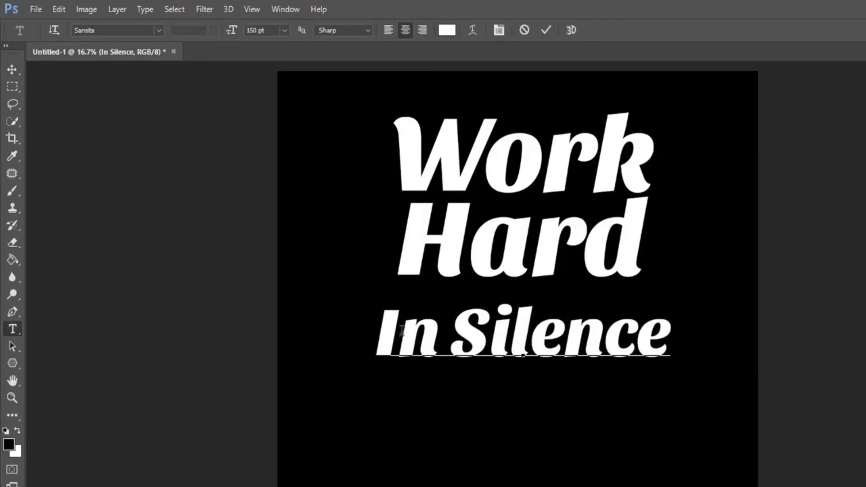
{"action": "left_click_drag", "start_coordinate": [377, 329], "coordinate": [691, 331]}
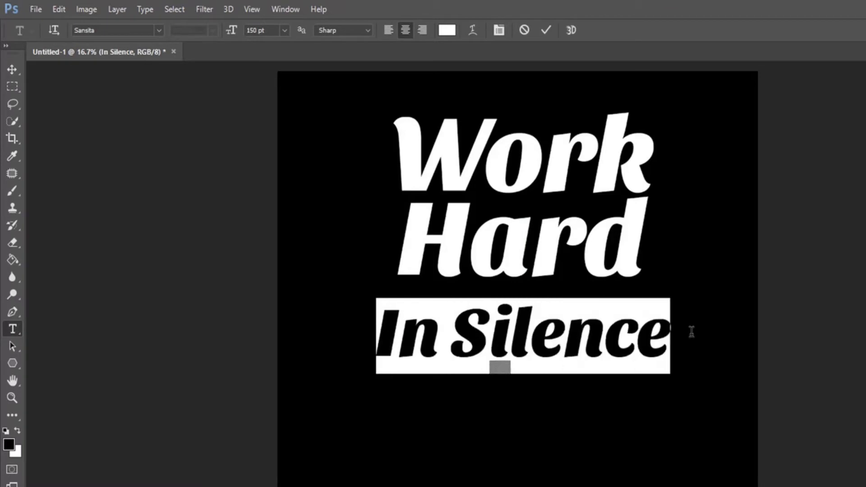
{"action": "left_click", "coordinate": [158, 28]}
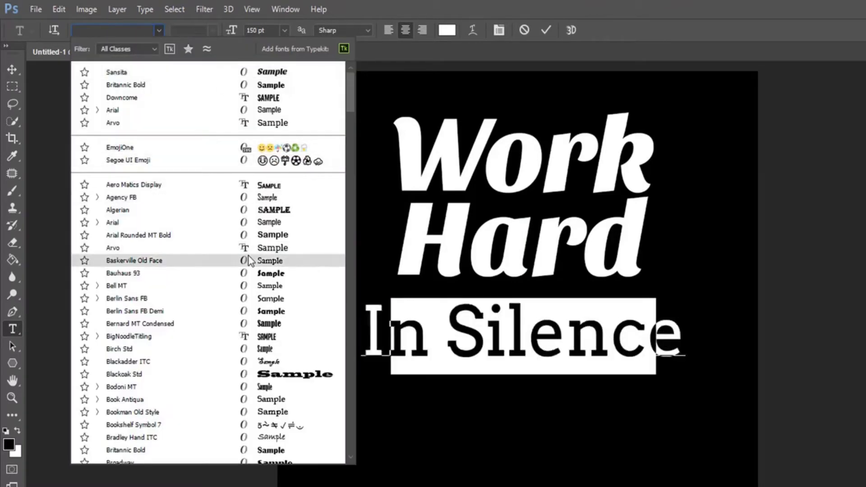
{"action": "scroll", "coordinate": [270, 316], "scroll_direction": "down", "scroll_amount": 10}
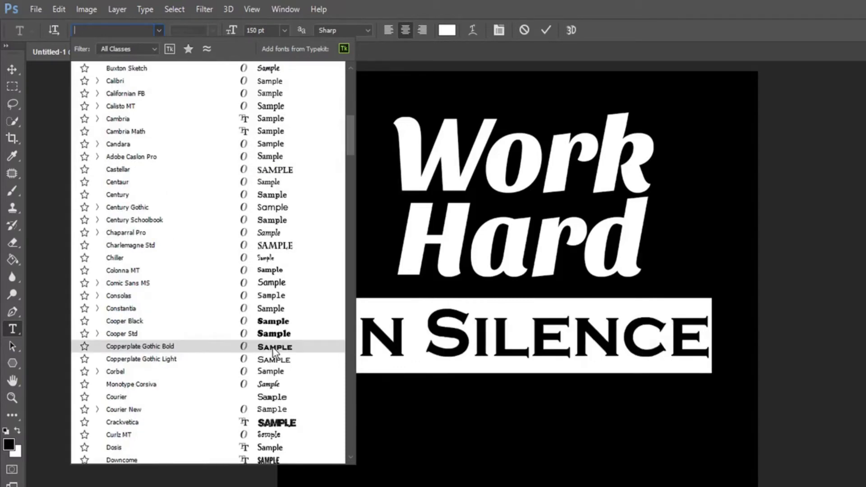
{"action": "left_click", "coordinate": [272, 348]}
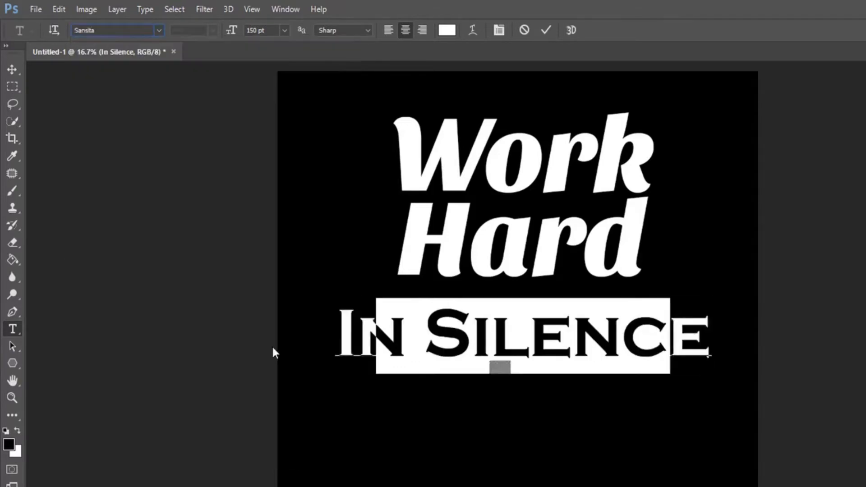
Reposition the "In Silence" text just beneath the word "Hard", aligned with the canvas's vertical centre line.
{"action": "left_click", "coordinate": [12, 70]}
{"action": "left_click_drag", "start_coordinate": [497, 336], "coordinate": [497, 341]}
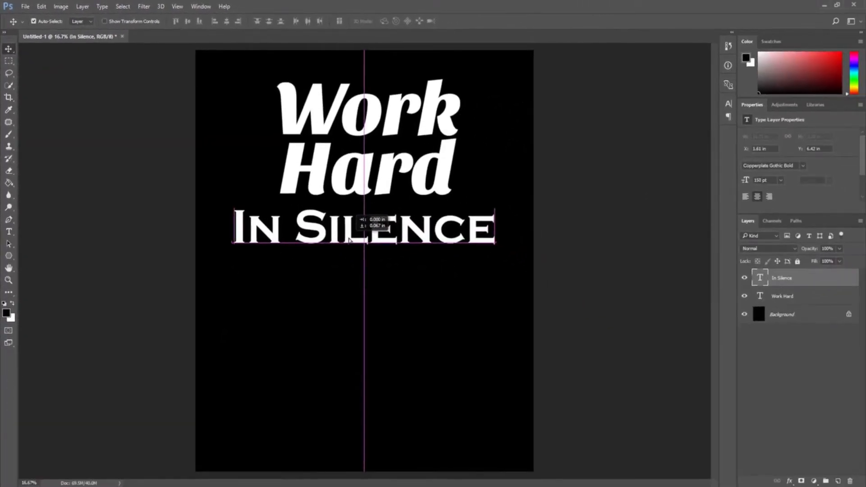
{"action": "left_click_drag", "start_coordinate": [349, 240], "coordinate": [349, 240]}
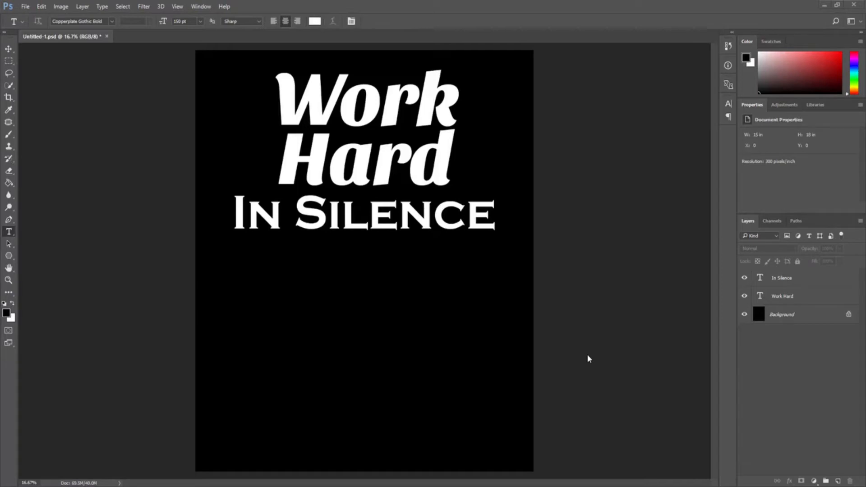
Draw an upward-arching open path with the Pen tool across the canvas below the "In Silence" text.
{"action": "left_click", "coordinate": [9, 220]}
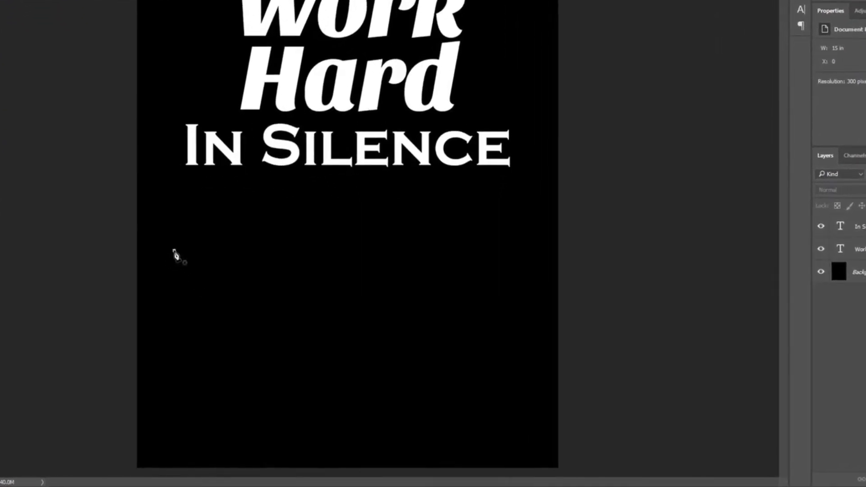
{"action": "left_click", "coordinate": [174, 250]}
{"action": "left_click", "coordinate": [492, 256]}
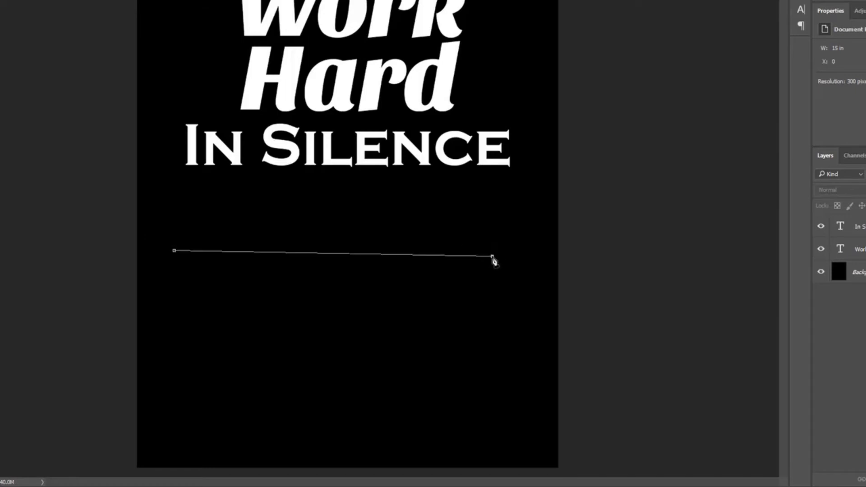
{"action": "left_click_drag", "start_coordinate": [493, 257], "coordinate": [644, 377]}
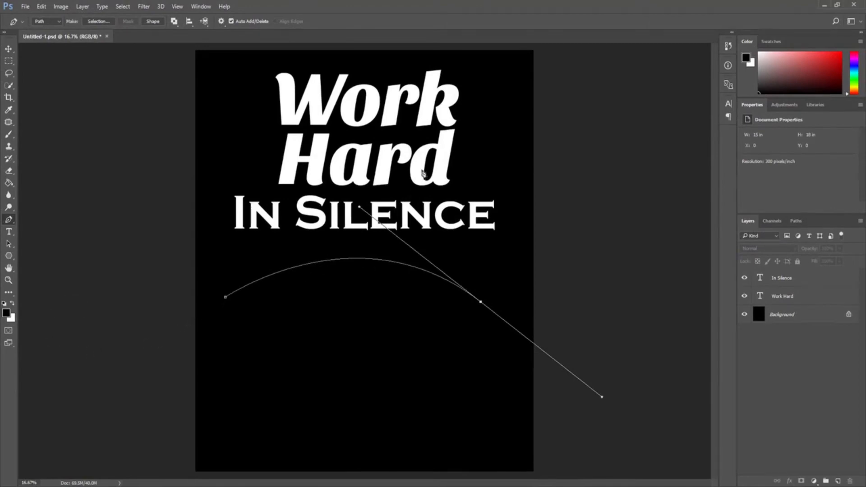
Add centred text reading "Let Your" along the curved path and move it down, clear of the "In Silence" text.
{"action": "left_click", "coordinate": [9, 234]}
{"action": "left_click", "coordinate": [9, 235]}
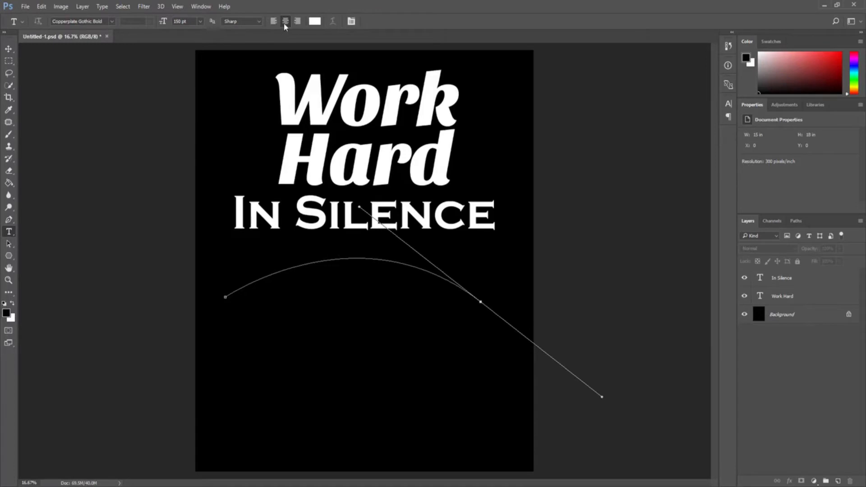
{"action": "left_click", "coordinate": [348, 257]}
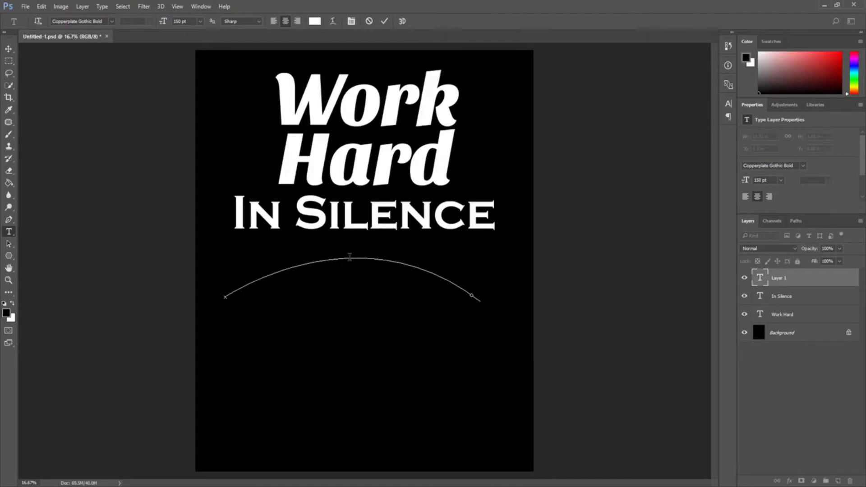
{"action": "type", "text": "LE"}
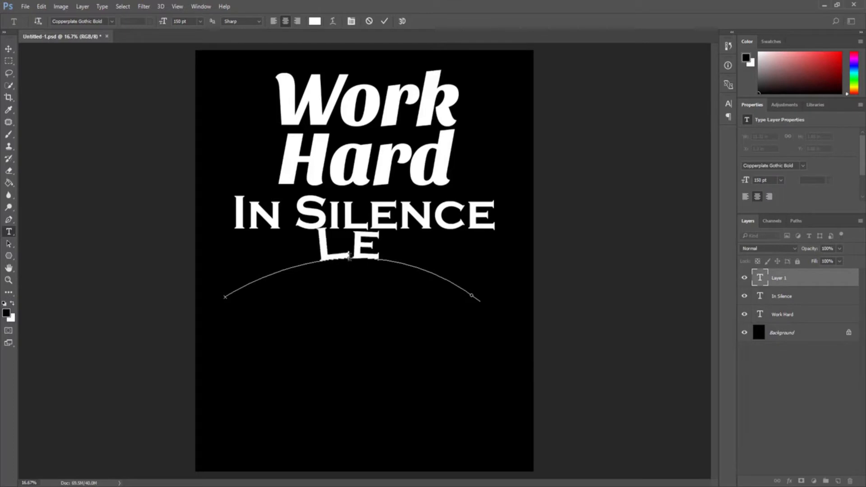
{"action": "type", "text": "T YOUR"}
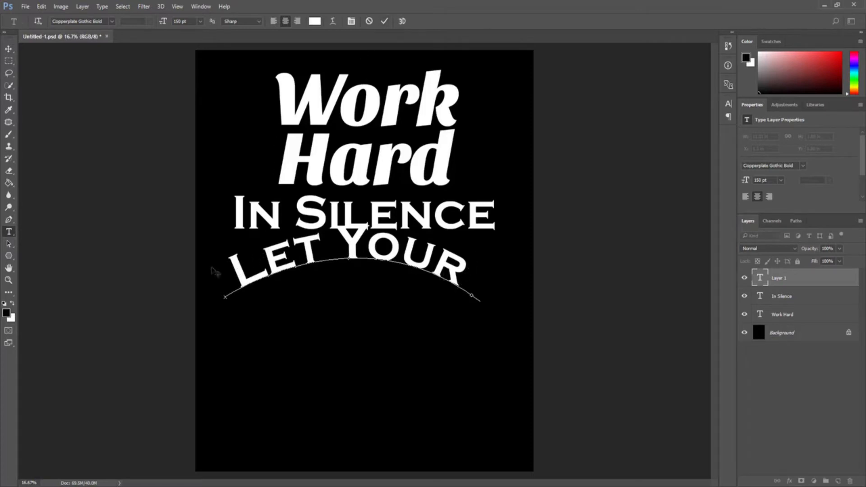
{"action": "left_click", "coordinate": [384, 22]}
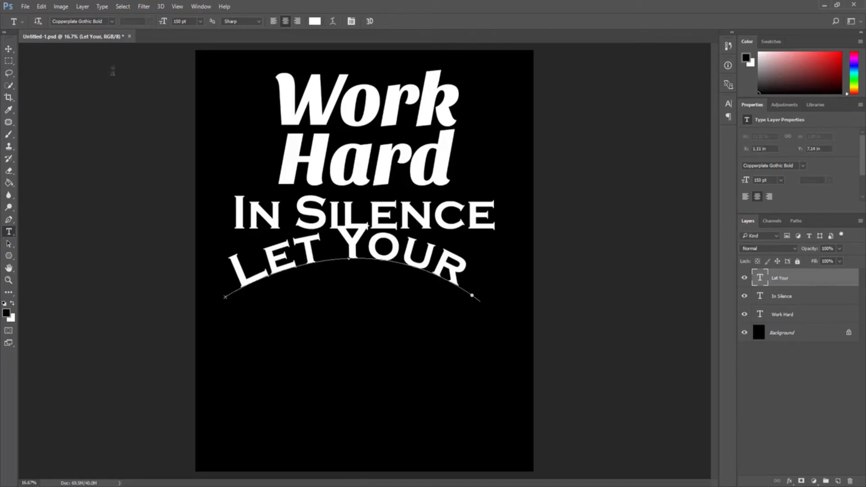
{"action": "left_click", "coordinate": [8, 51]}
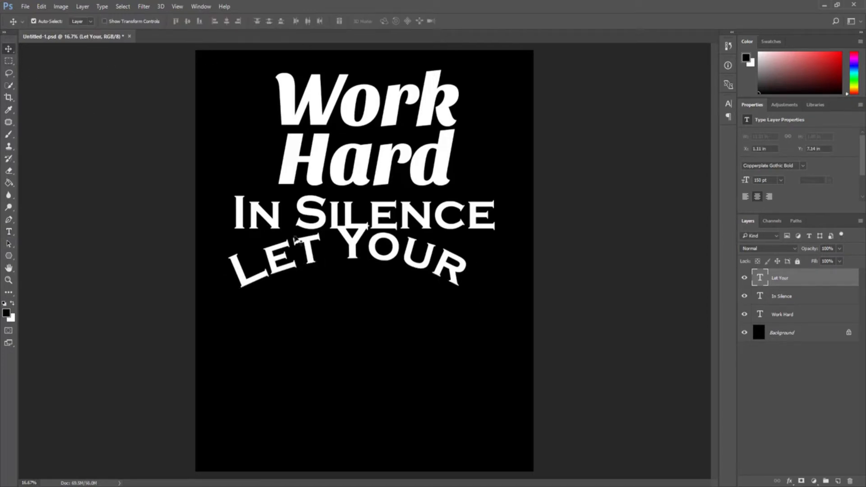
{"action": "left_click_drag", "start_coordinate": [303, 252], "coordinate": [318, 271]}
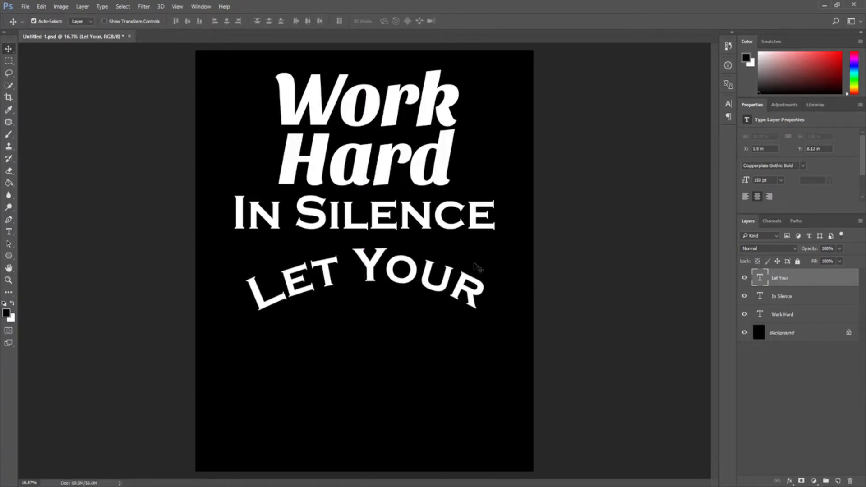
Change the font of the whole curved "Let Your" text to Sansita.
{"action": "left_click", "coordinate": [9, 233]}
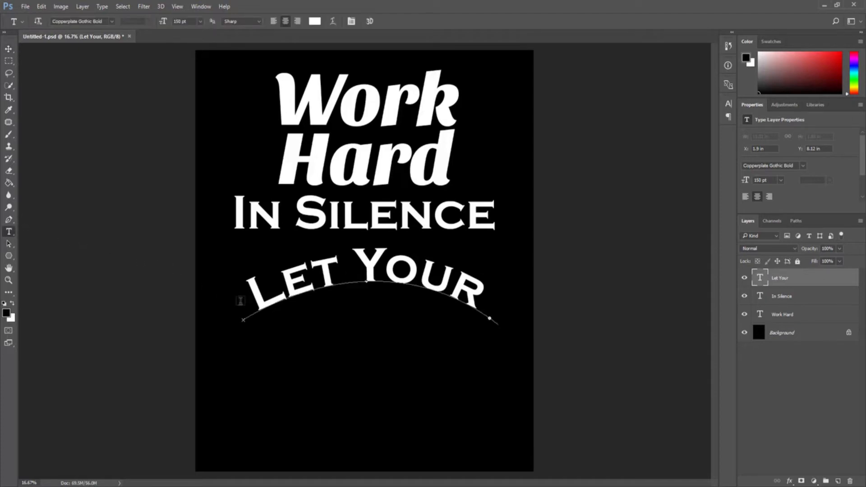
{"action": "left_click_drag", "start_coordinate": [274, 287], "coordinate": [307, 279]}
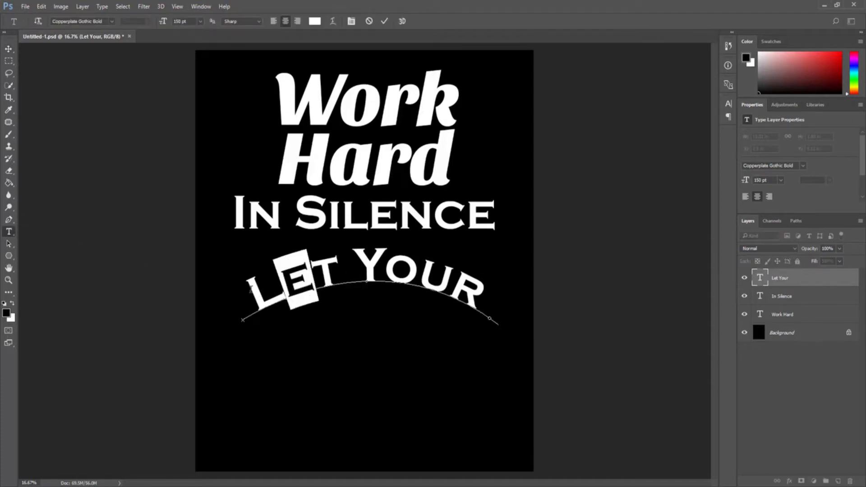
{"action": "left_click_drag", "start_coordinate": [251, 288], "coordinate": [494, 307]}
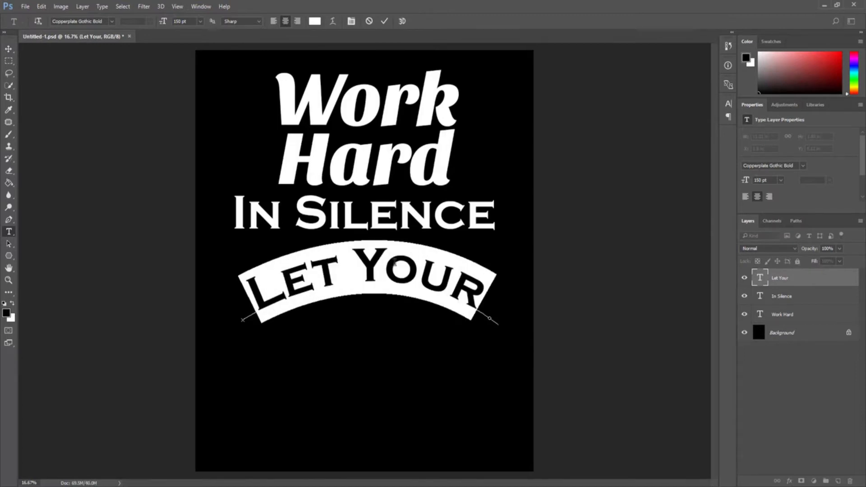
{"action": "left_click", "coordinate": [112, 21]}
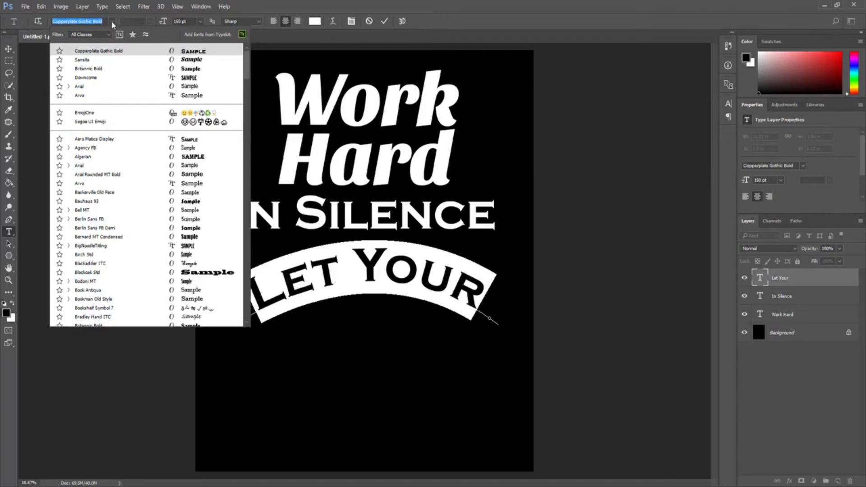
{"action": "type", "text": "sansita"}
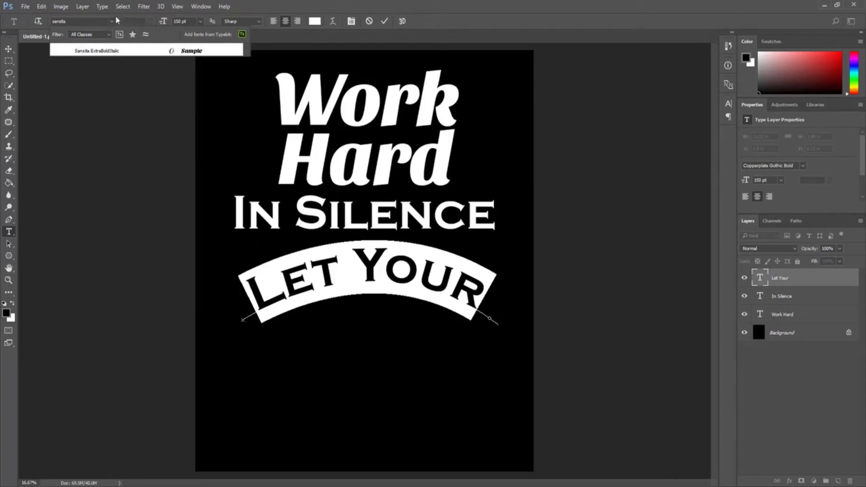
{"action": "left_click", "coordinate": [102, 52]}
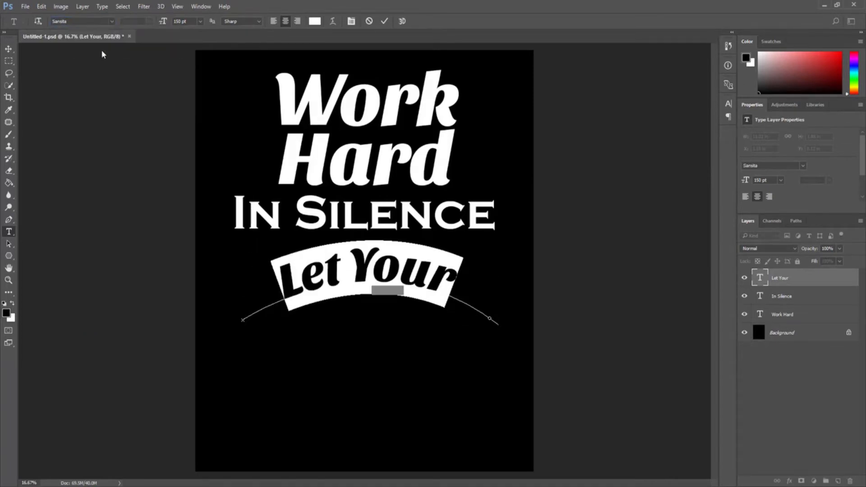
Set the "Let Your" text's horizontal scale to 123% and commit the text edit.
{"action": "left_click", "coordinate": [727, 102]}
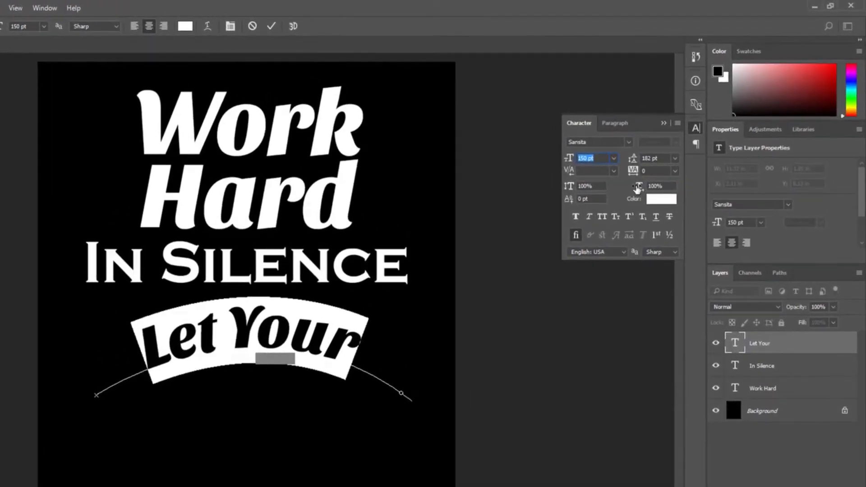
{"action": "mouse_move", "coordinate": [637, 188]}
{"action": "left_mouse_down"}
{"action": "mouse_move", "coordinate": [652, 188]}
{"action": "mouse_move", "coordinate": [627, 193]}
{"action": "left_mouse_up"}
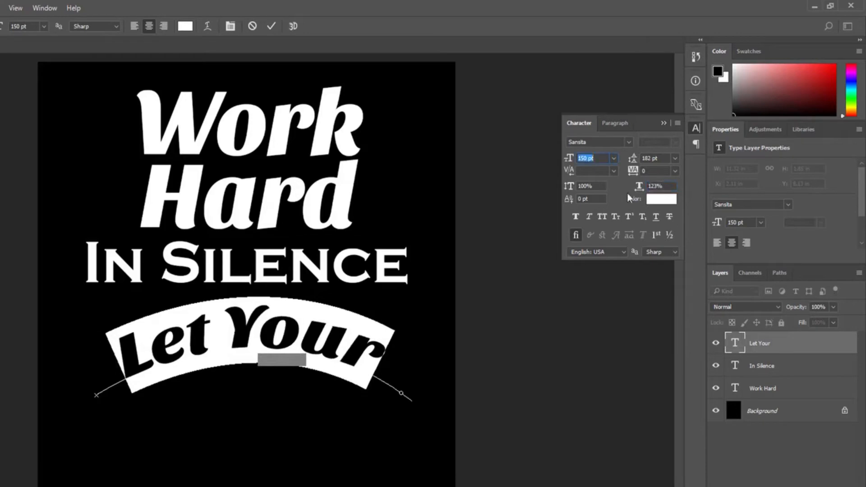
{"action": "left_click", "coordinate": [694, 132]}
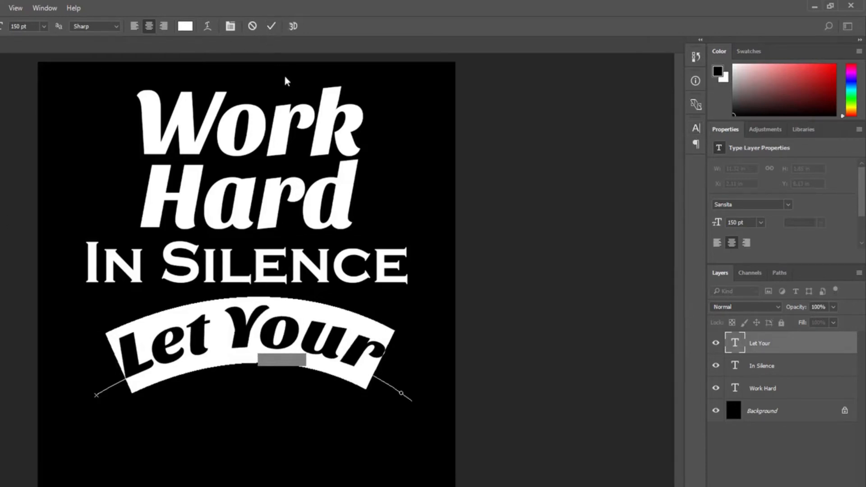
{"action": "left_click", "coordinate": [270, 27]}
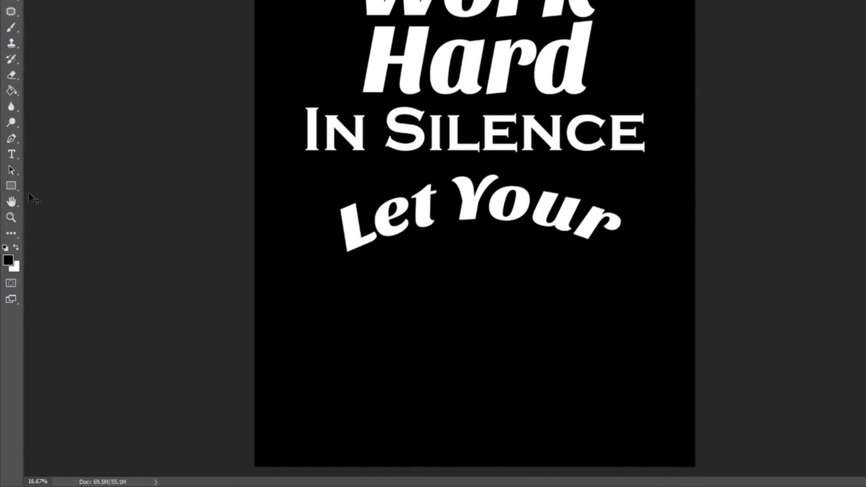
With the Custom Shape tool, replace the current shape presets with the All set and enlarge the shape picker.
{"action": "left_click", "coordinate": [14, 183]}
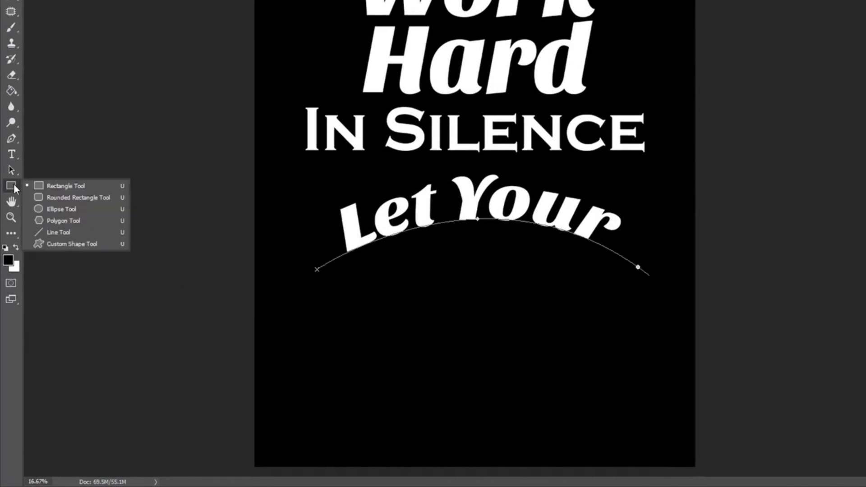
{"action": "left_click", "coordinate": [75, 245]}
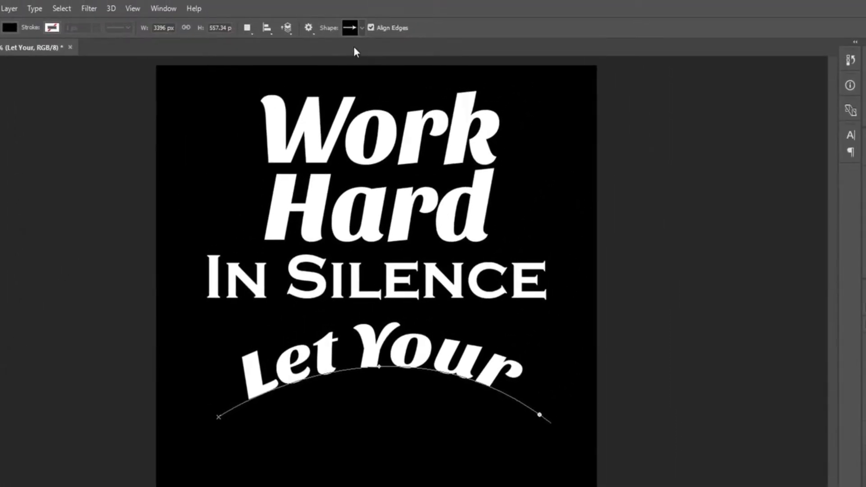
{"action": "left_click", "coordinate": [361, 28]}
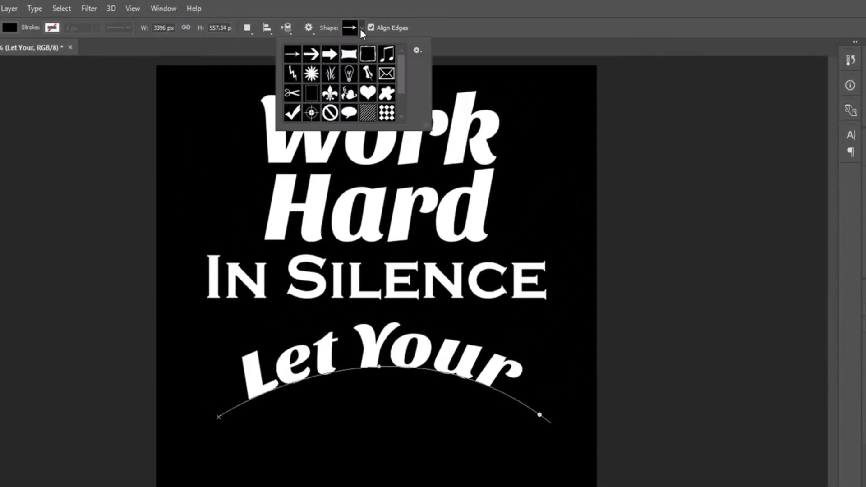
{"action": "left_click", "coordinate": [416, 51]}
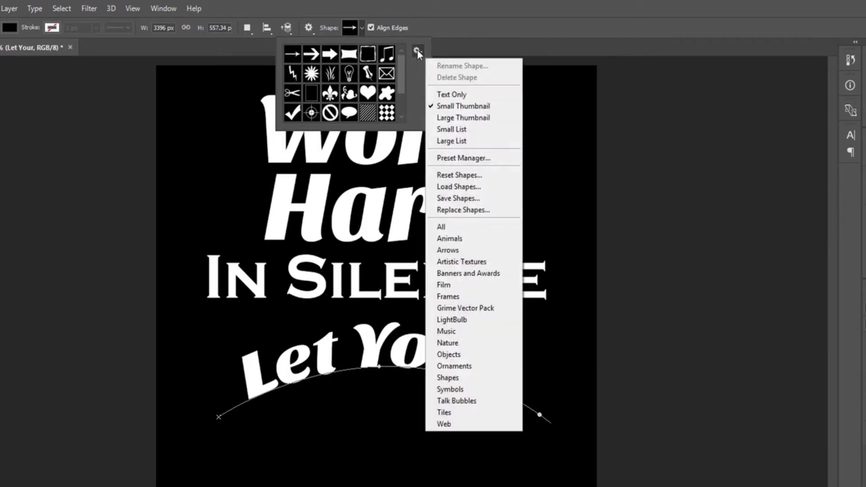
{"action": "left_click", "coordinate": [454, 226]}
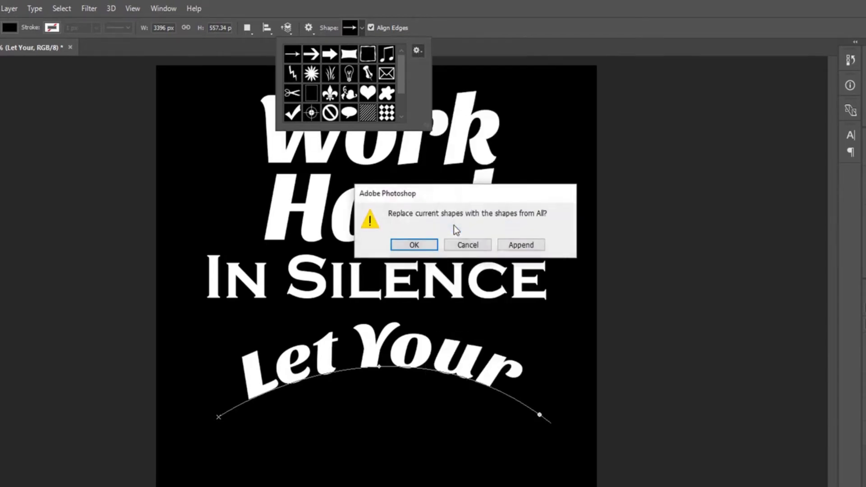
{"action": "left_click", "coordinate": [413, 246]}
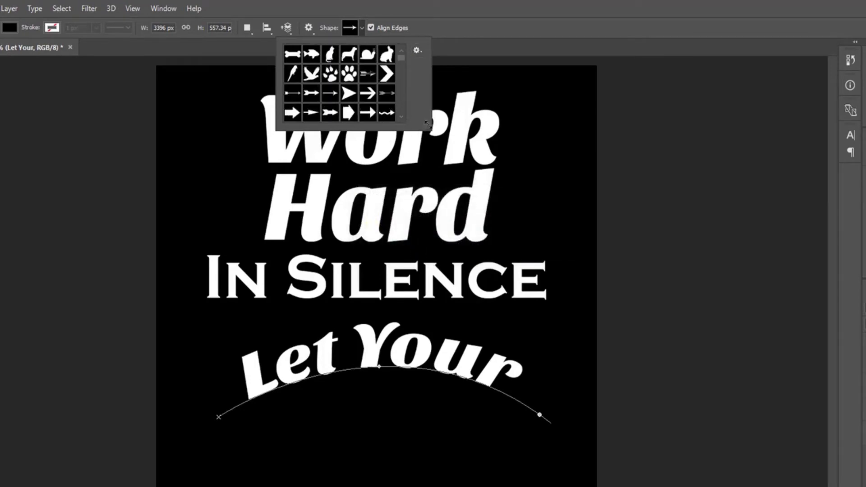
{"action": "left_click_drag", "start_coordinate": [427, 122], "coordinate": [649, 270]}
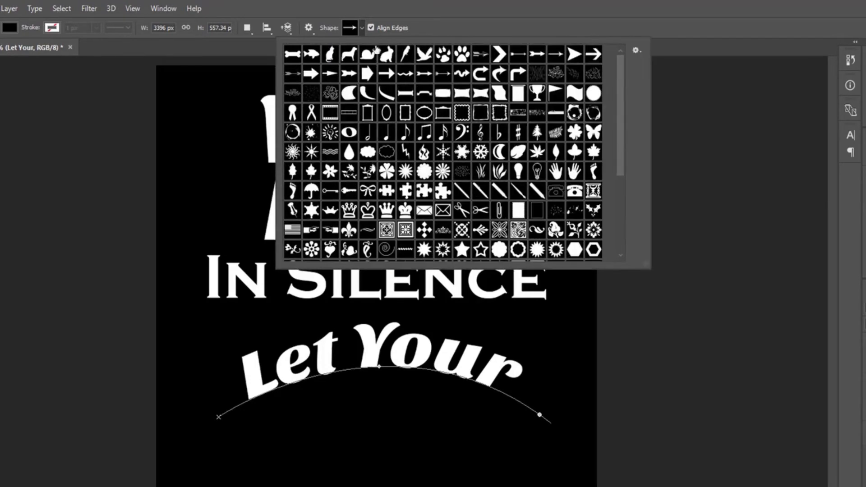
Choose the curved ribbon banner custom shape and draw it about 12.7 in wide and 3.5 in high below the "Let Your" text.
{"action": "mouse_move", "coordinate": [616, 101]}
{"action": "left_mouse_down"}
{"action": "mouse_move", "coordinate": [625, 178]}
{"action": "mouse_move", "coordinate": [624, 92]}
{"action": "left_mouse_up"}
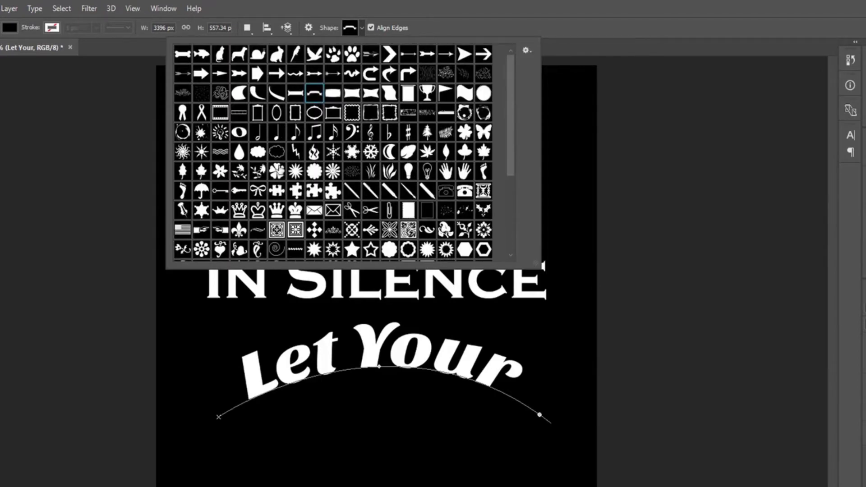
{"action": "left_click", "coordinate": [424, 27]}
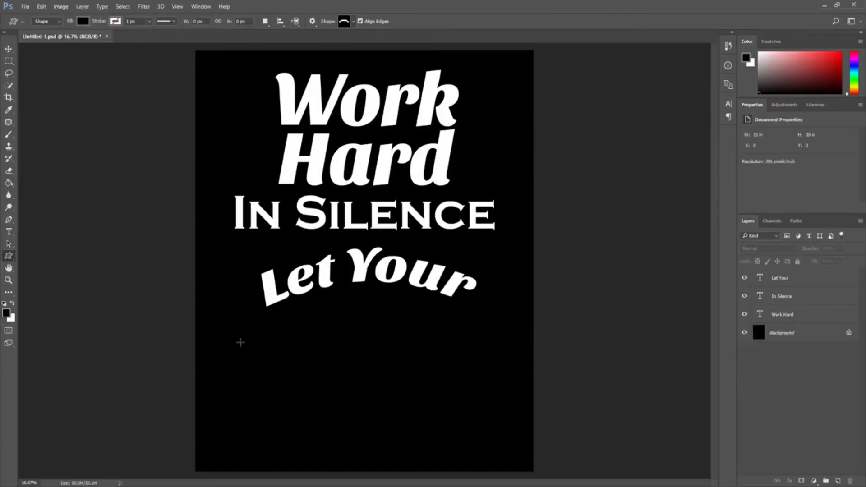
{"action": "left_click_drag", "start_coordinate": [241, 343], "coordinate": [526, 425]}
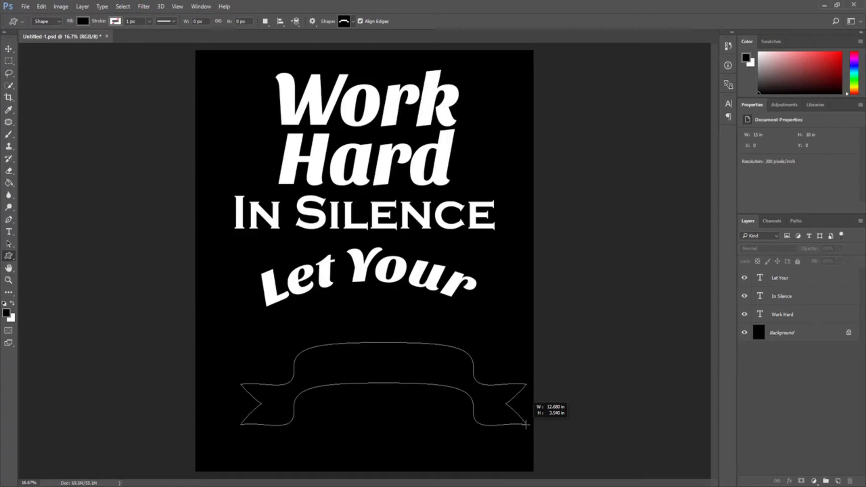
{"action": "left_click_drag", "start_coordinate": [526, 424], "coordinate": [527, 425]}
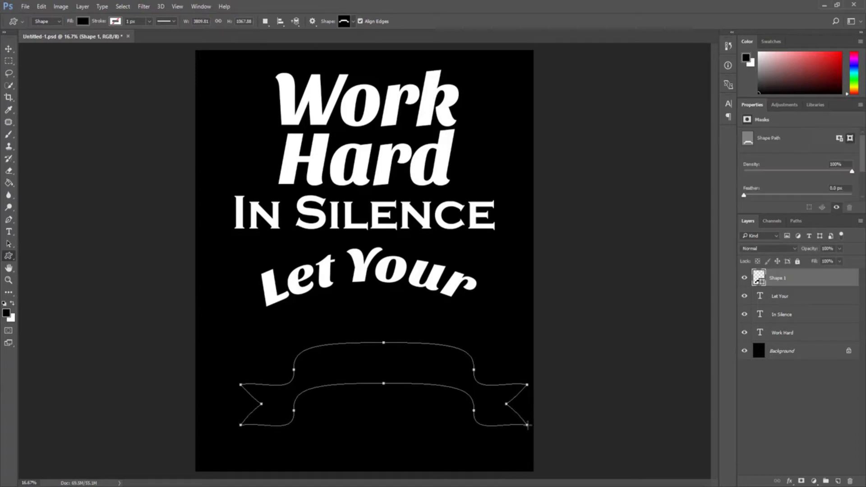
Fill the ribbon banner with white and move it up, centred directly beneath the "Let Your" text.
{"action": "left_click", "coordinate": [83, 21]}
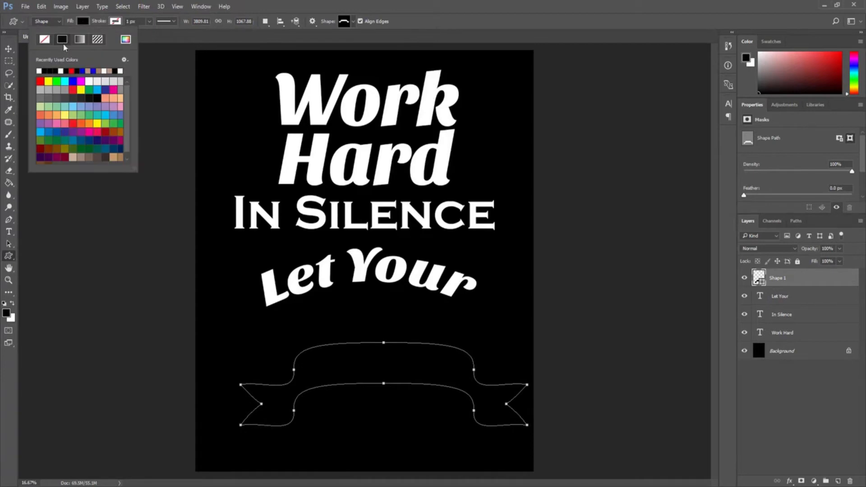
{"action": "left_click", "coordinate": [41, 69]}
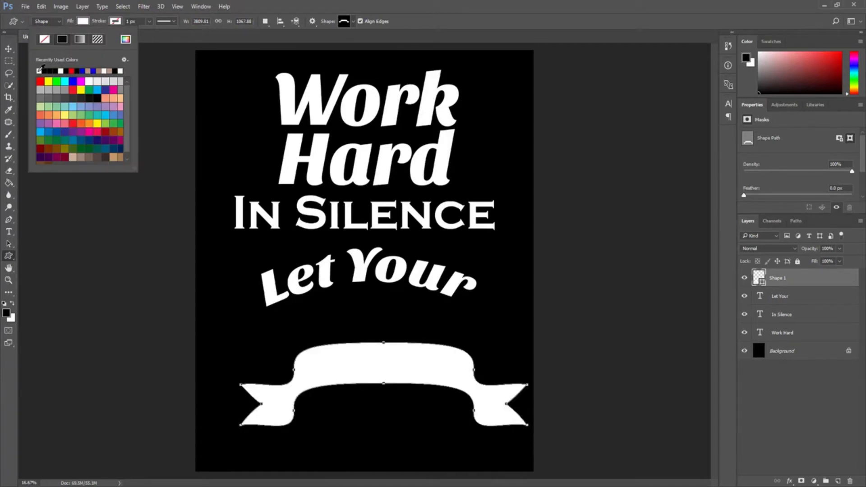
{"action": "left_click", "coordinate": [9, 49]}
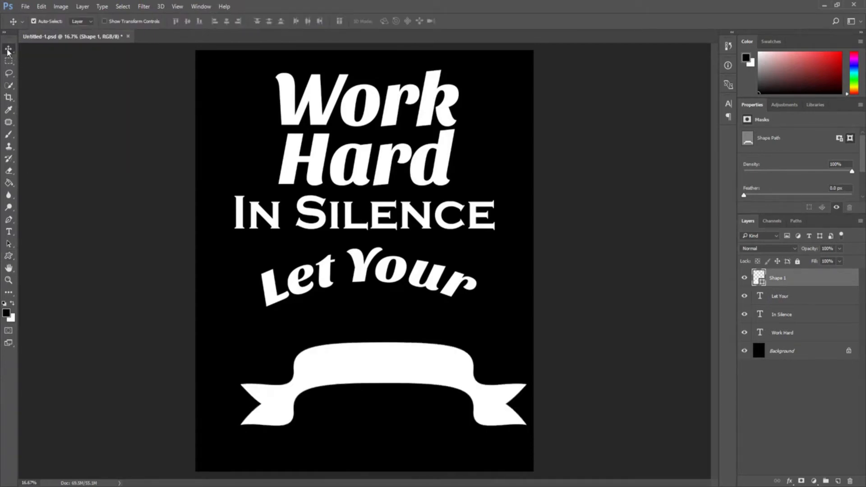
{"action": "left_click_drag", "start_coordinate": [366, 358], "coordinate": [352, 328]}
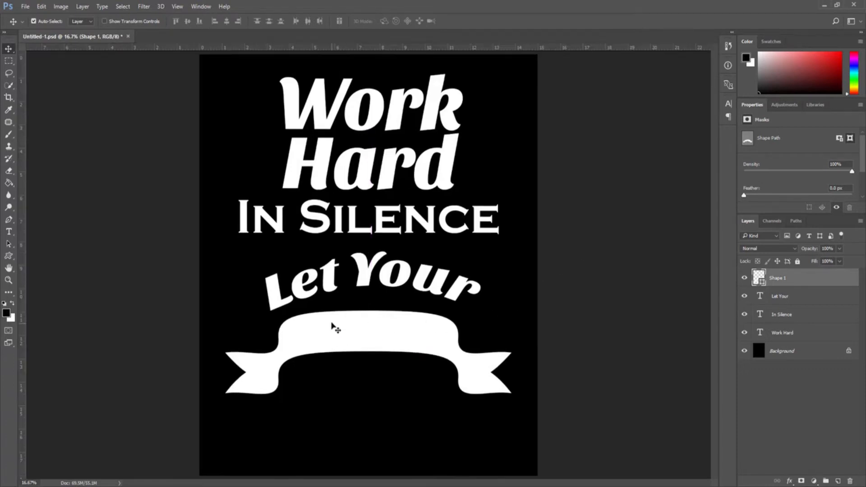
Add a separate text layer reading "Success" over the ribbon banner.
{"action": "left_click", "coordinate": [9, 232]}
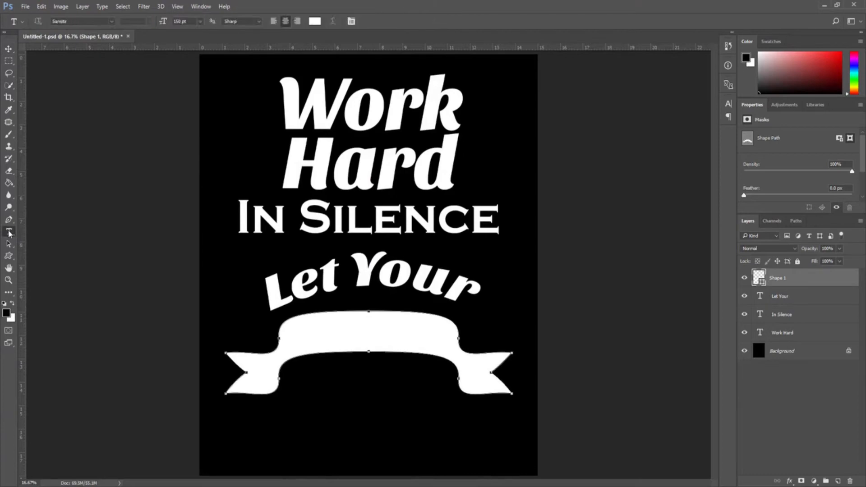
{"action": "left_click", "coordinate": [312, 334]}
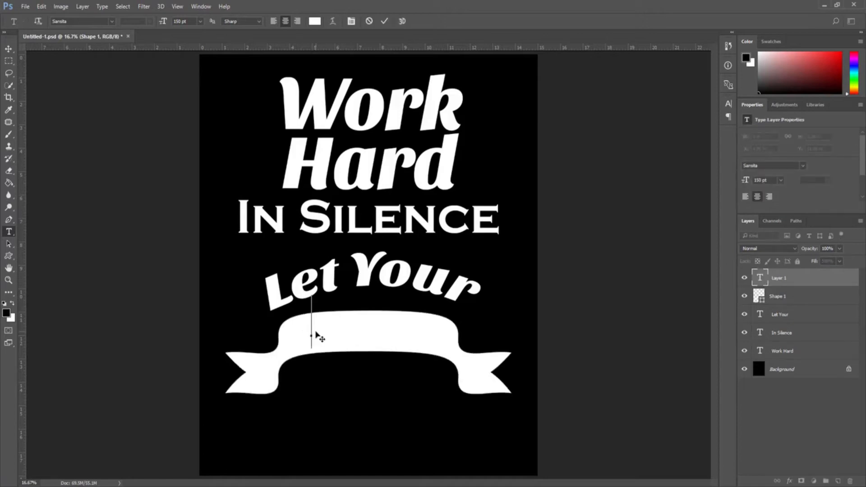
{"action": "type", "text": "Success"}
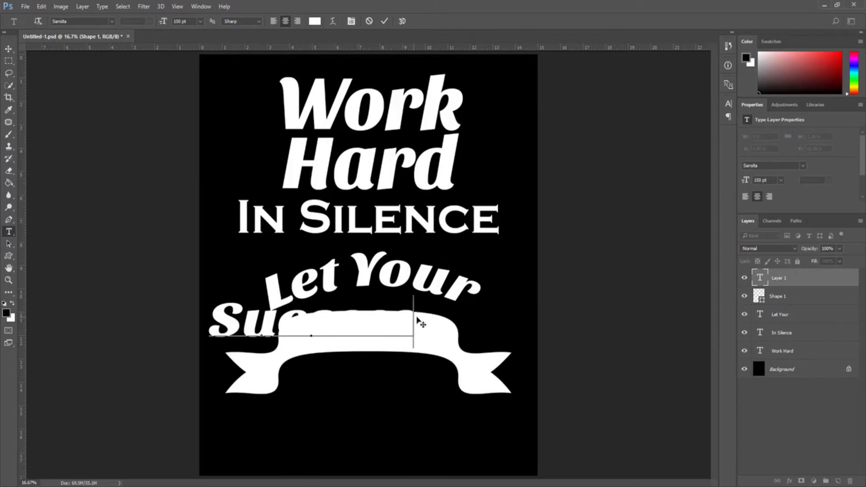
Change the whole "Success" text's colour to black (000000) and move the text onto the middle of the ribbon banner.
{"action": "left_click_drag", "start_coordinate": [414, 316], "coordinate": [209, 317]}
{"action": "left_click", "coordinate": [230, 316]}
{"action": "left_click_drag", "start_coordinate": [213, 315], "coordinate": [416, 315]}
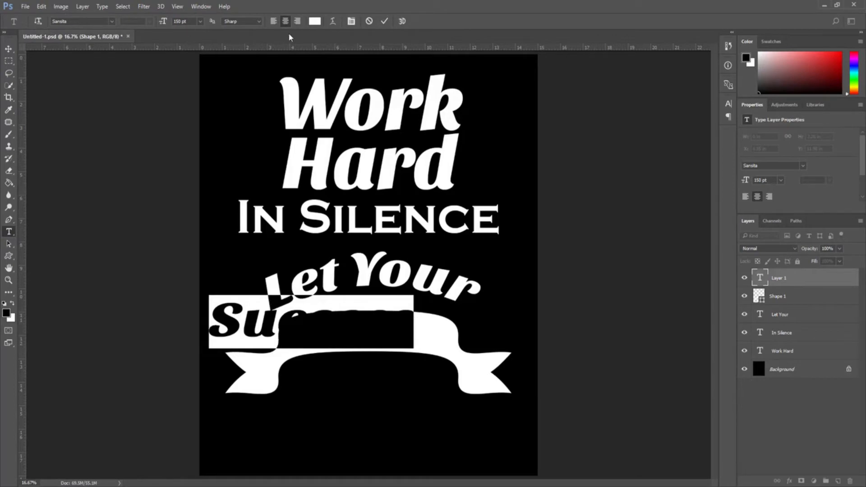
{"action": "left_click", "coordinate": [315, 21]}
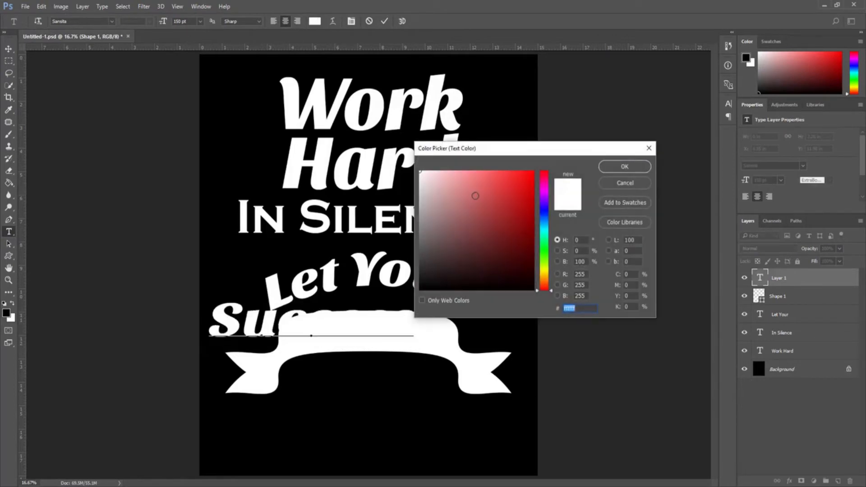
{"action": "left_click", "coordinate": [325, 315]}
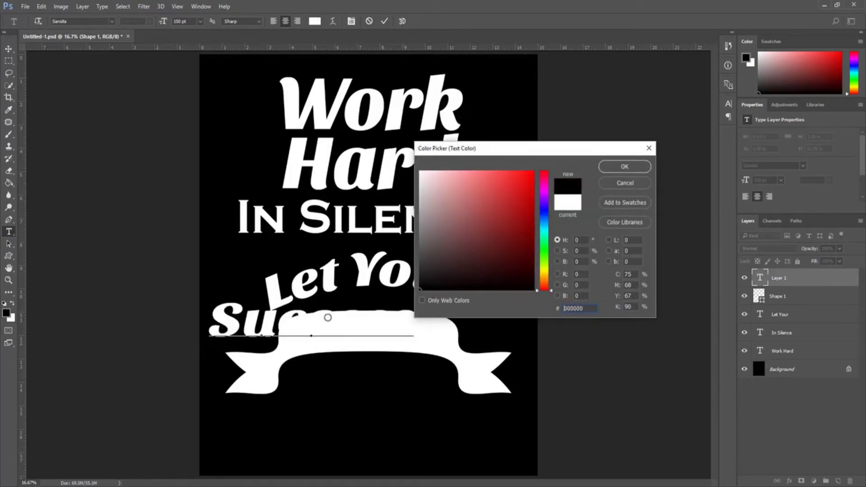
{"action": "left_click", "coordinate": [624, 166]}
{"action": "left_click", "coordinate": [8, 48]}
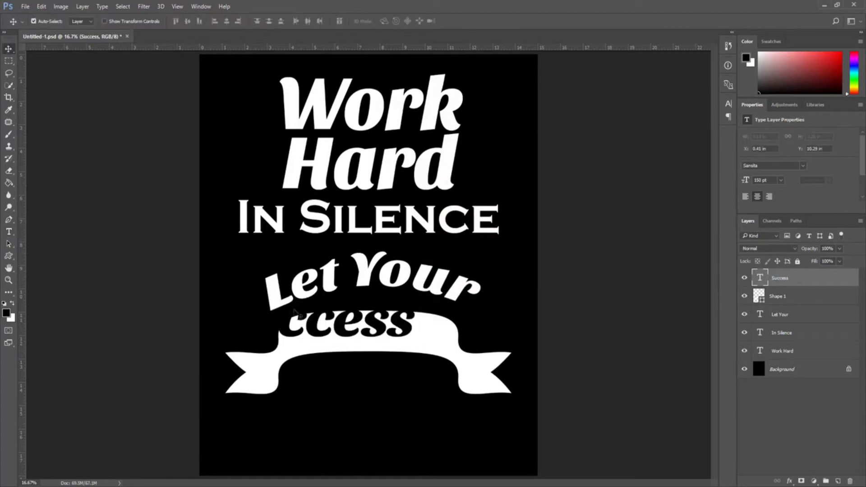
{"action": "left_click_drag", "start_coordinate": [317, 330], "coordinate": [377, 339]}
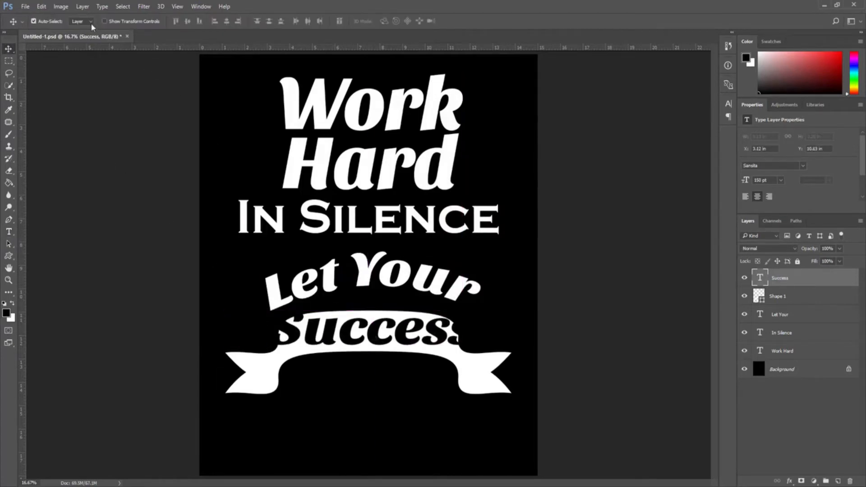
Format the "Success" text as all caps at 99 pt with a 120% horizontal scale and commit the text edit.
{"action": "left_click", "coordinate": [9, 232]}
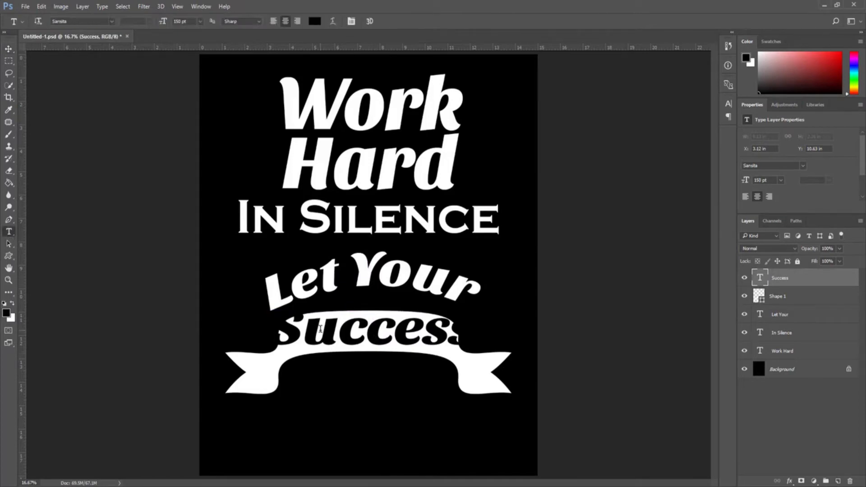
{"action": "left_click_drag", "start_coordinate": [270, 329], "coordinate": [498, 332]}
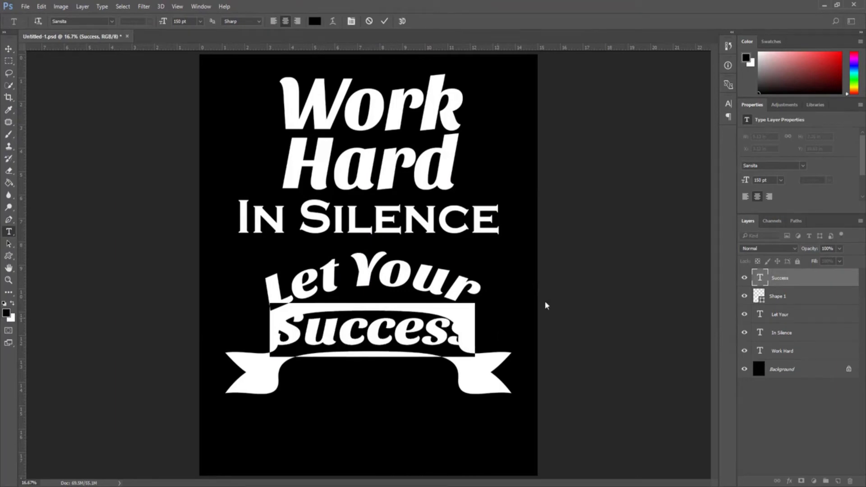
{"action": "left_click", "coordinate": [729, 103]}
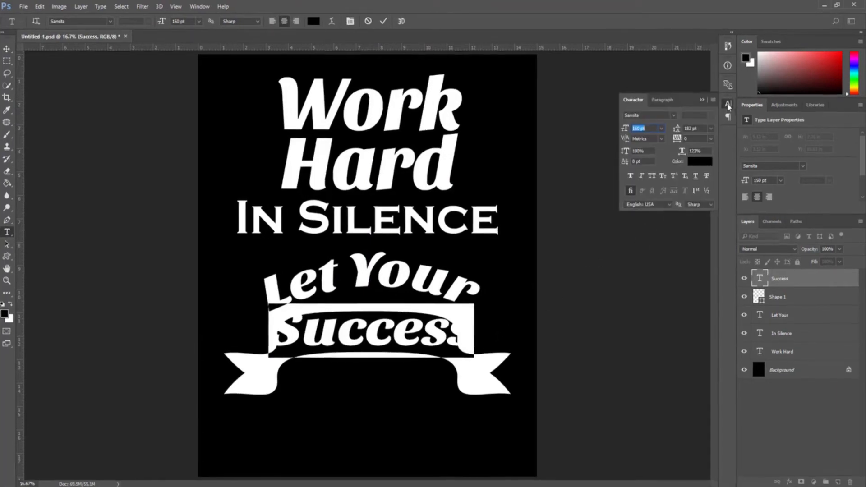
{"action": "left_click", "coordinate": [625, 128]}
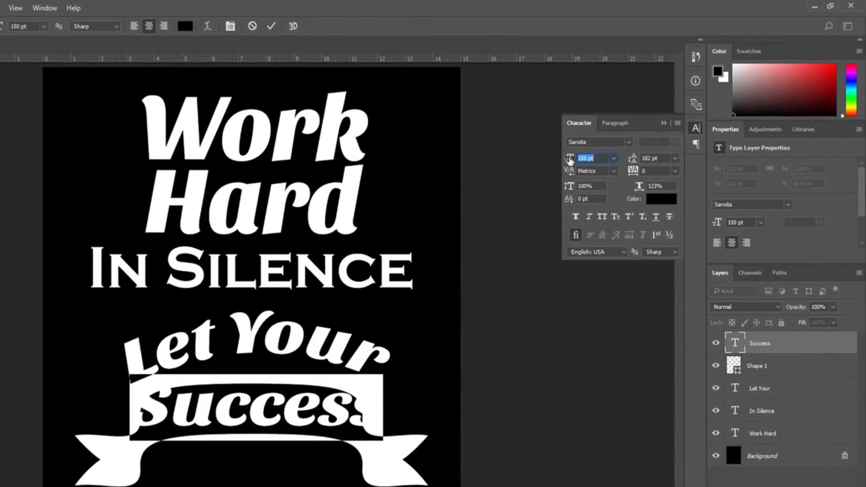
{"action": "left_click_drag", "start_coordinate": [569, 160], "coordinate": [549, 157]}
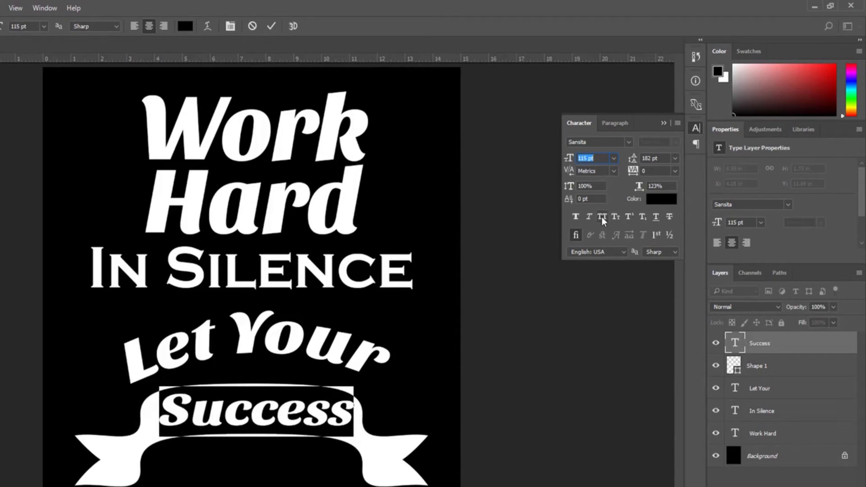
{"action": "left_click", "coordinate": [603, 217]}
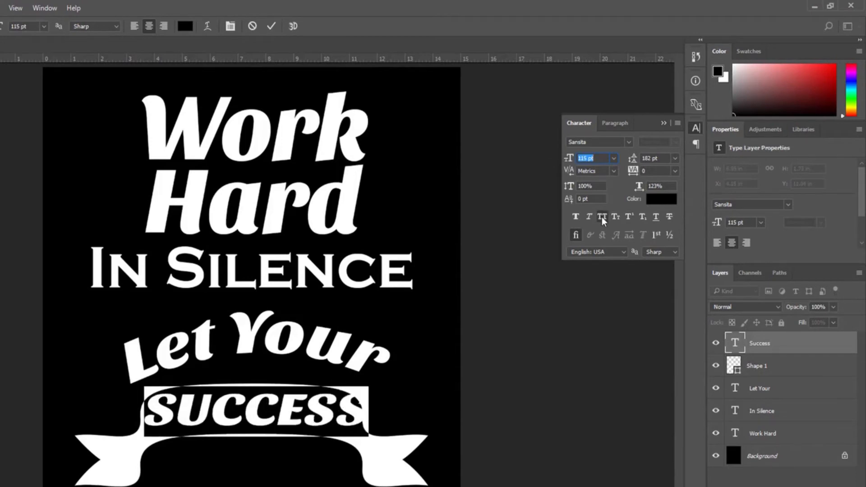
{"action": "left_click_drag", "start_coordinate": [570, 163], "coordinate": [564, 163]}
{"action": "left_click_drag", "start_coordinate": [565, 164], "coordinate": [562, 163]}
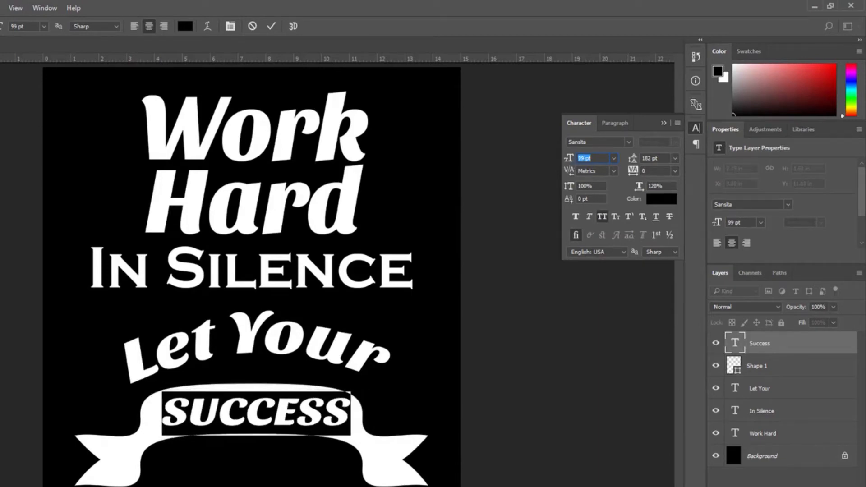
{"action": "key", "text": "v"}
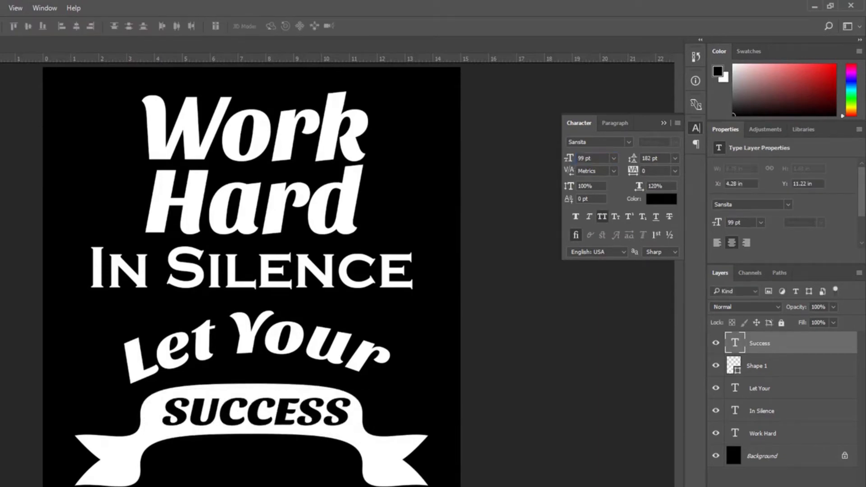
Reposition the "Success" text within the ribbon banner and change its font to Aero Matics Display.
{"action": "left_click_drag", "start_coordinate": [242, 409], "coordinate": [232, 407]}
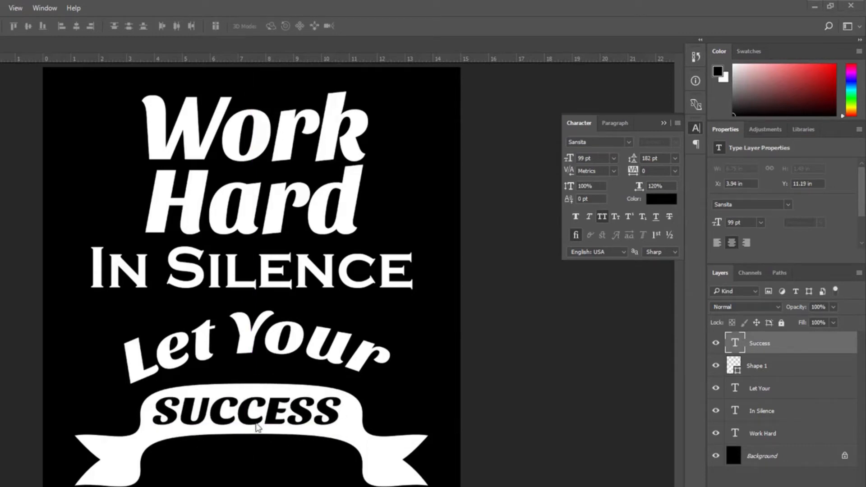
{"action": "left_click", "coordinate": [629, 143]}
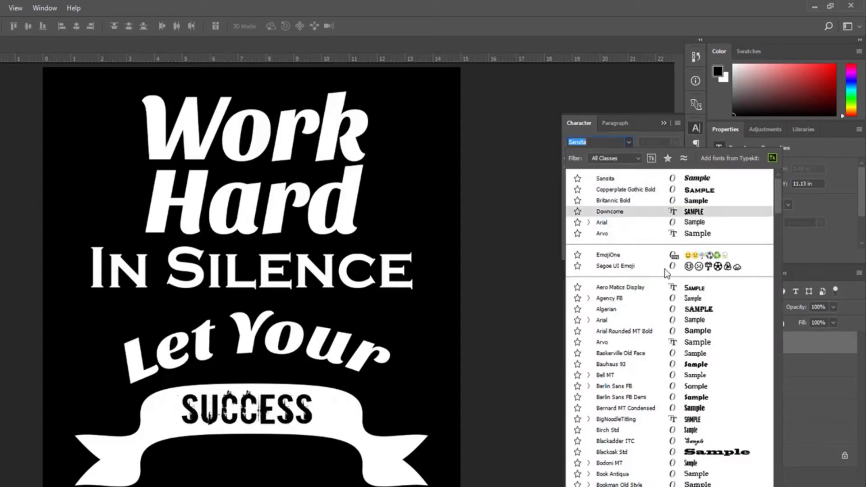
{"action": "left_click", "coordinate": [649, 288]}
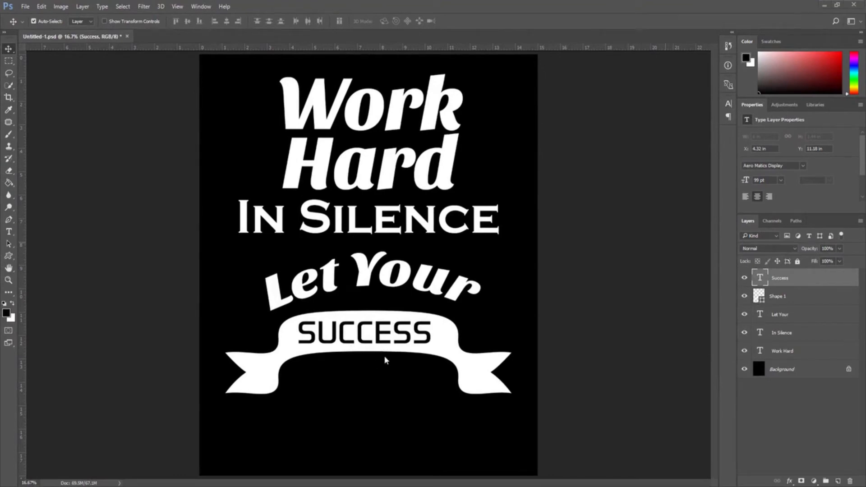
Draw a black five-pointed star custom shape about 220 px wide on the ribbon's left tail and fine-tune its position.
{"action": "left_click", "coordinate": [11, 259]}
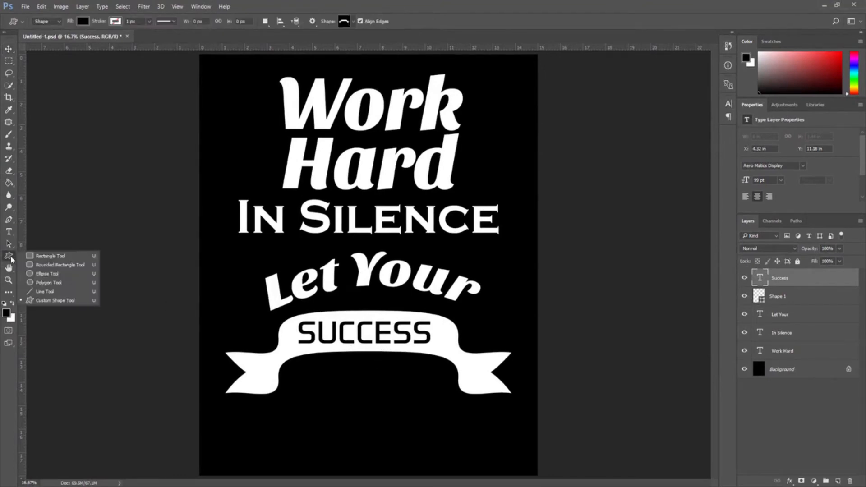
{"action": "left_click", "coordinate": [67, 303]}
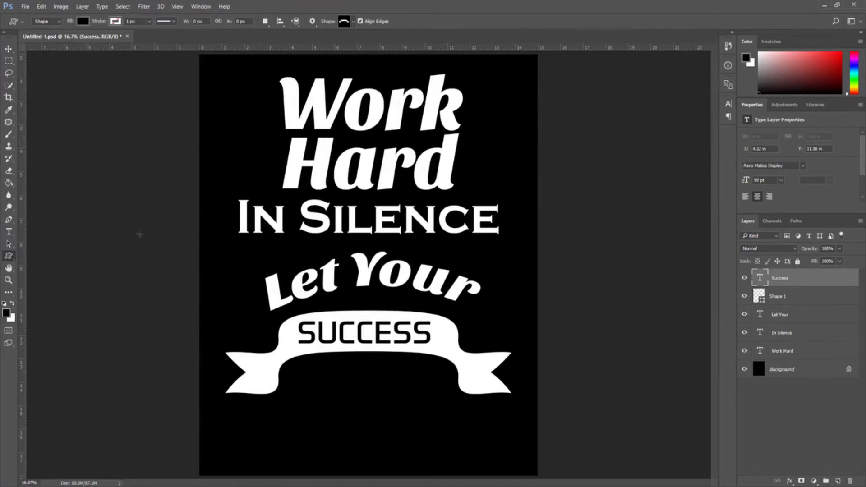
{"action": "left_click", "coordinate": [355, 22]}
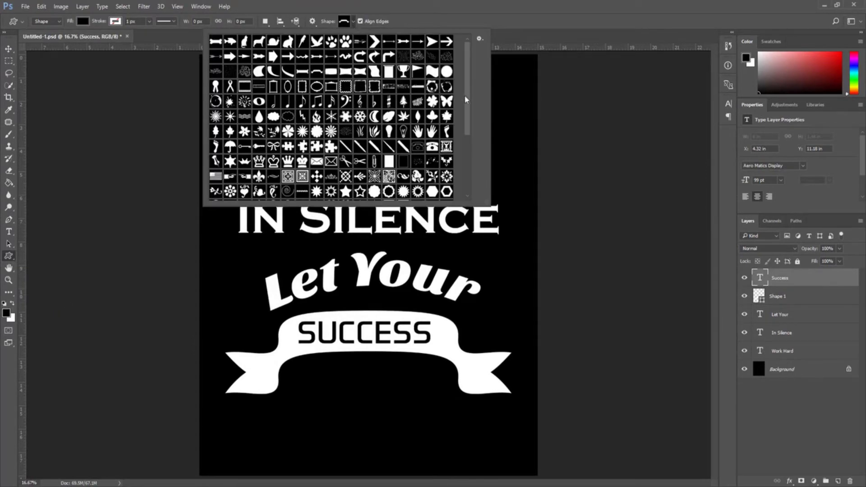
{"action": "scroll", "coordinate": [467, 100], "scroll_direction": "down", "scroll_amount": 3}
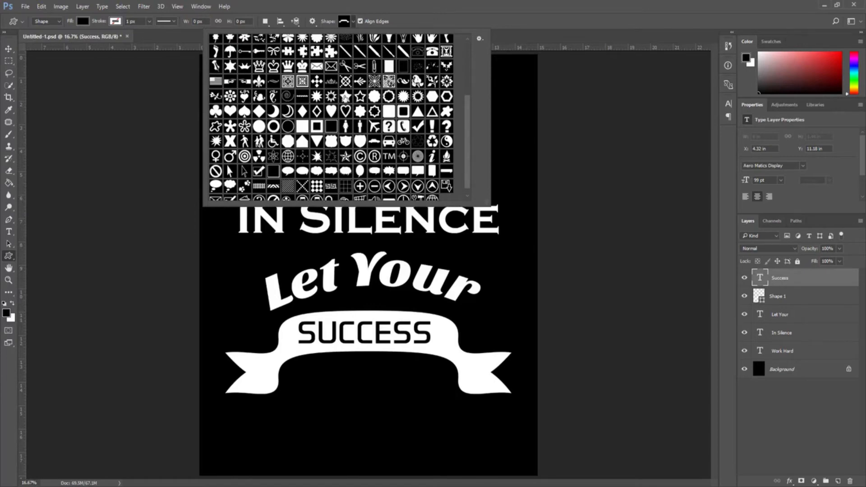
{"action": "double_click", "coordinate": [345, 96]}
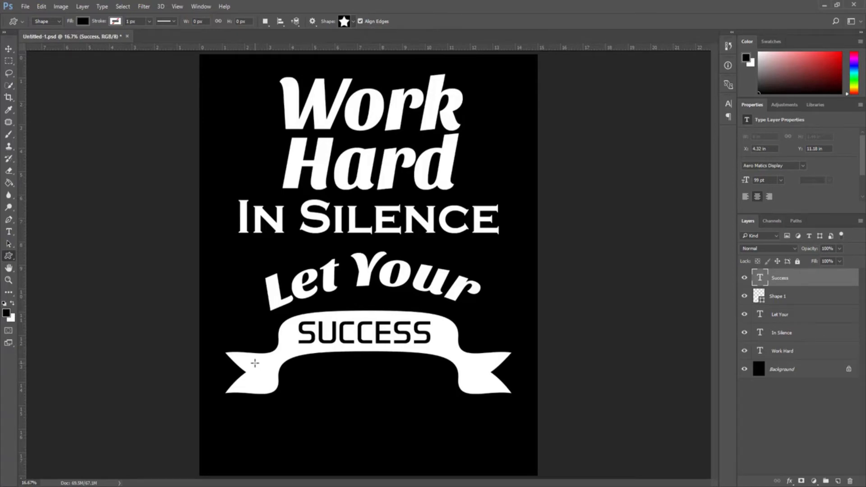
{"action": "left_click_drag", "start_coordinate": [255, 363], "coordinate": [276, 378]}
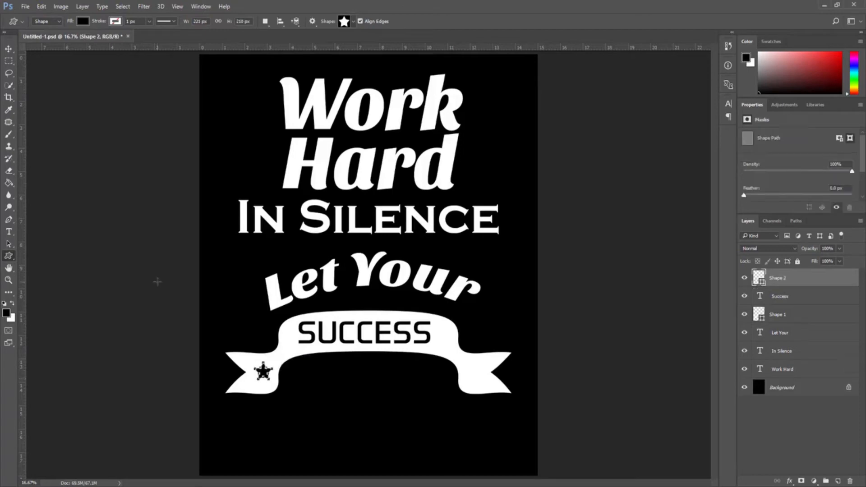
{"action": "left_click", "coordinate": [9, 48]}
{"action": "left_click_drag", "start_coordinate": [265, 378], "coordinate": [264, 376]}
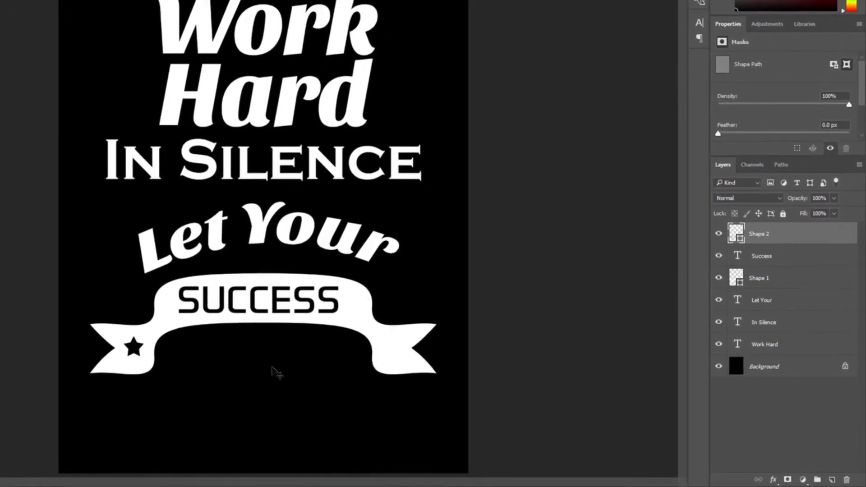
Apply a 0e0e0e Color Overlay to the star on the ribbon's left tail and nudge the star slightly to the left.
{"action": "right_click", "coordinate": [735, 234]}
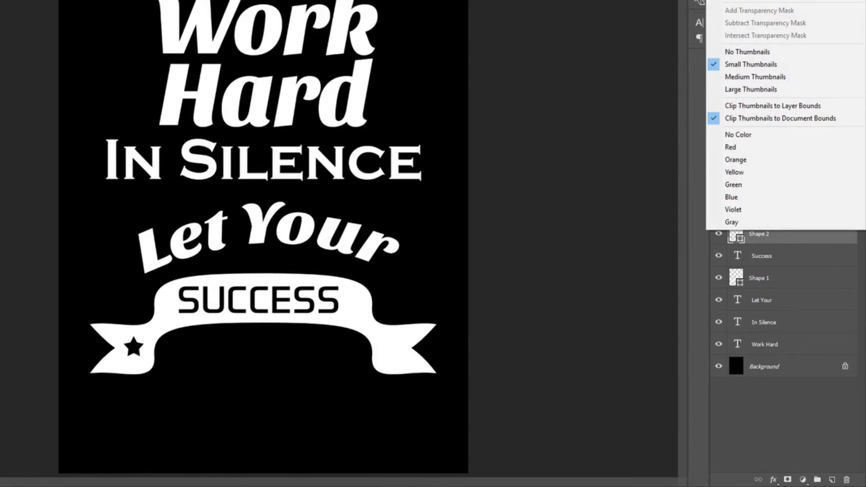
{"action": "left_click", "coordinate": [744, 1]}
{"action": "left_click_drag", "start_coordinate": [373, 5], "coordinate": [510, 26]}
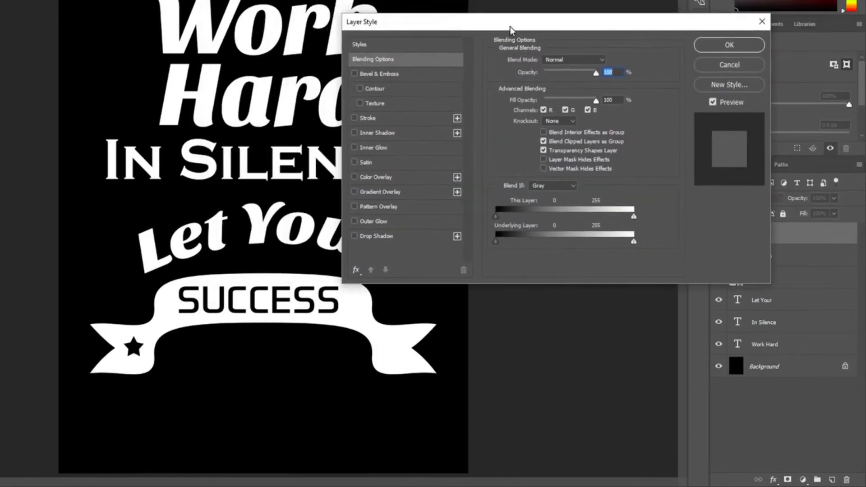
{"action": "left_click", "coordinate": [381, 180]}
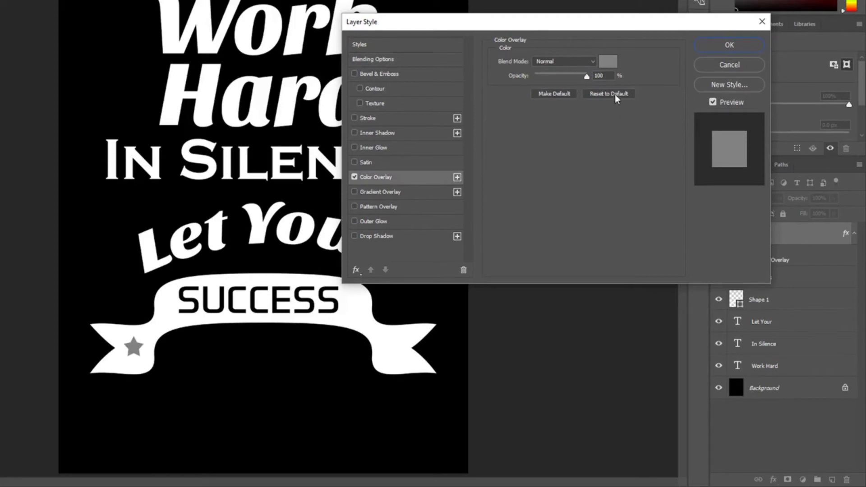
{"action": "left_click", "coordinate": [606, 65]}
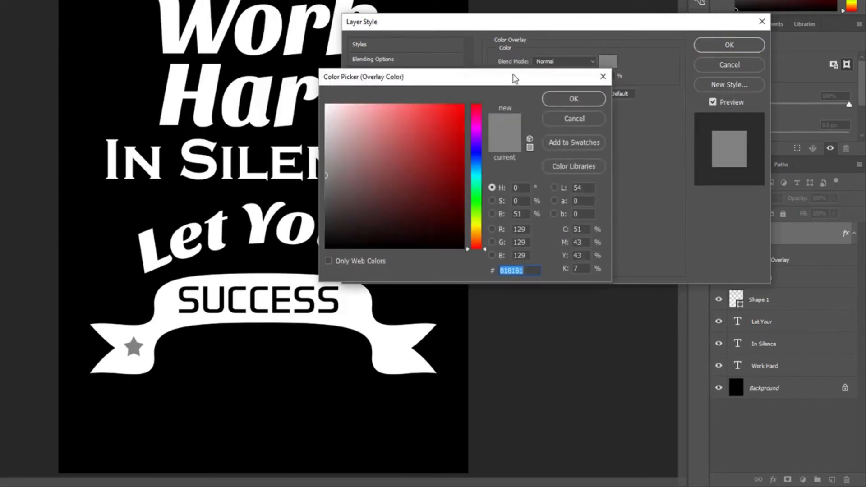
{"action": "left_click_drag", "start_coordinate": [513, 77], "coordinate": [589, 87]}
{"action": "left_click_drag", "start_coordinate": [406, 200], "coordinate": [546, 111]}
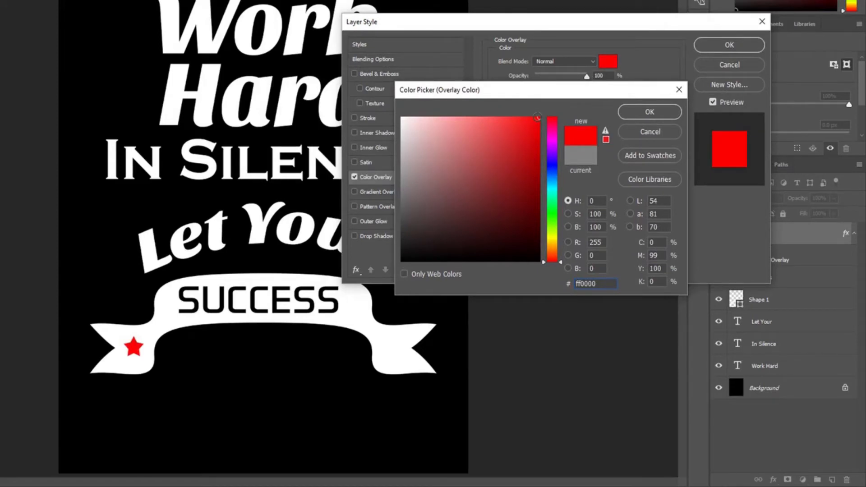
{"action": "type", "text": "0e0e0e"}
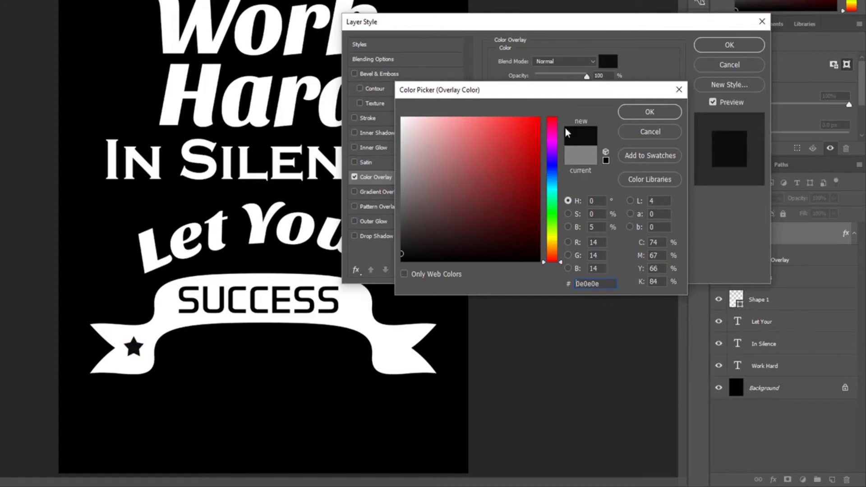
{"action": "left_click", "coordinate": [644, 116]}
{"action": "left_click", "coordinate": [717, 48]}
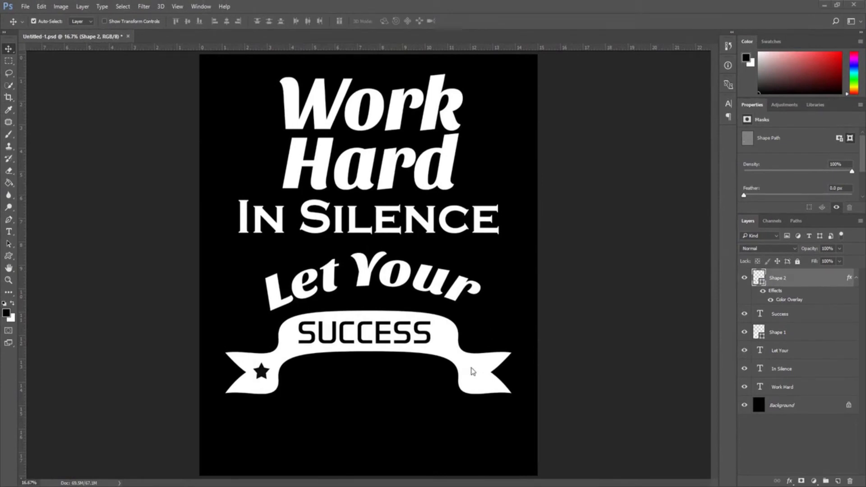
{"action": "key", "text": "shift+Left"}
{"action": "key", "text": "shift+Left"}
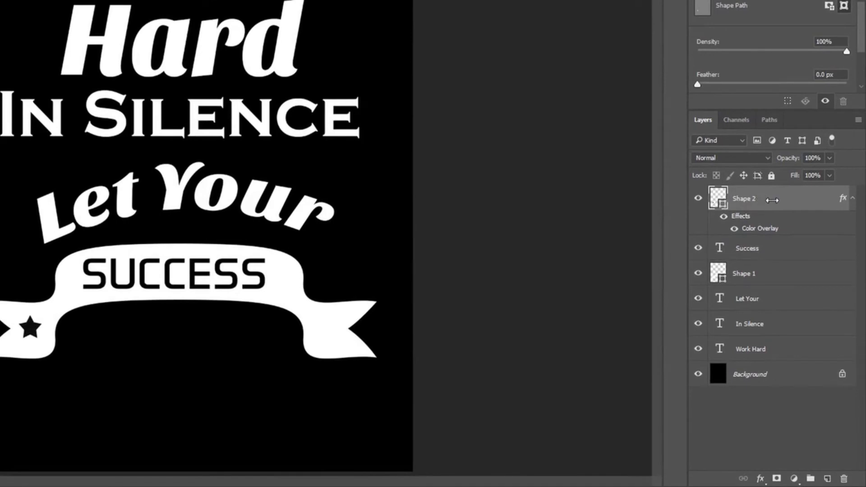
Duplicate the star layer and move the copy onto the ribbon's right tail, level with the original star.
{"action": "right_click", "coordinate": [771, 200]}
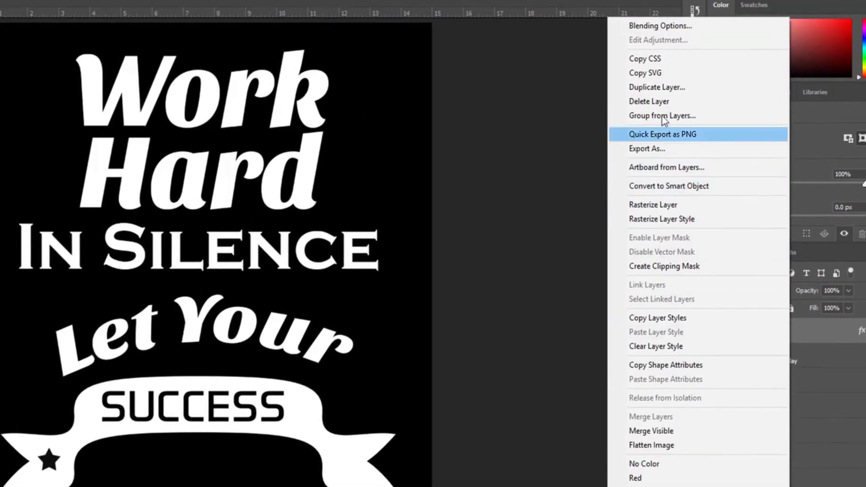
{"action": "left_click", "coordinate": [658, 87]}
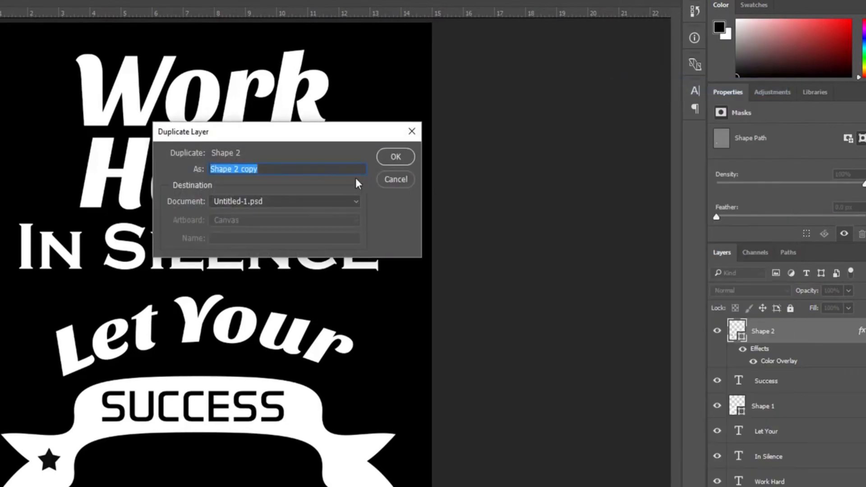
{"action": "left_click", "coordinate": [399, 157]}
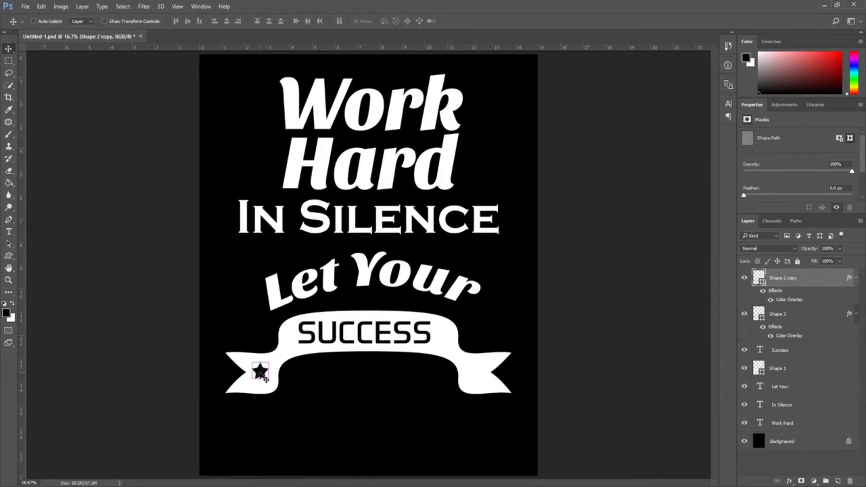
{"action": "left_click_drag", "start_coordinate": [261, 374], "coordinate": [477, 373]}
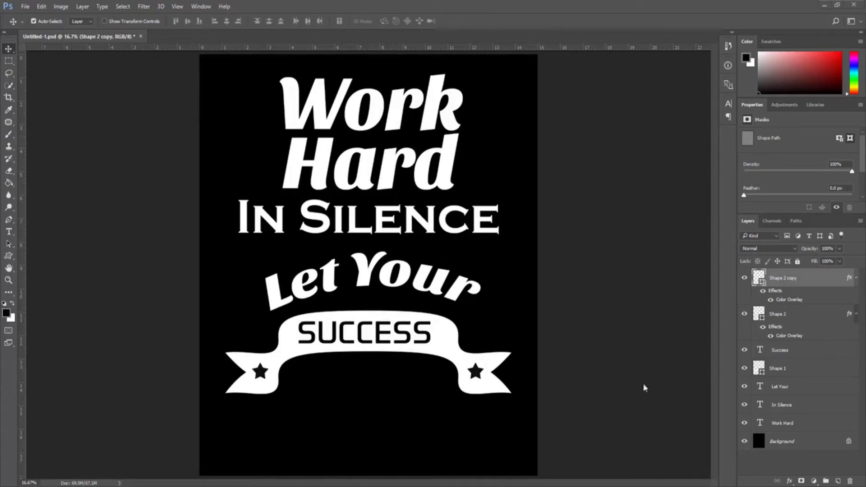
Switch to the Chrome browser and search Google Images for "silhouette".
{"action": "mouse_move", "coordinate": [300, 479]}
{"action": "left_click", "coordinate": [344, 442]}
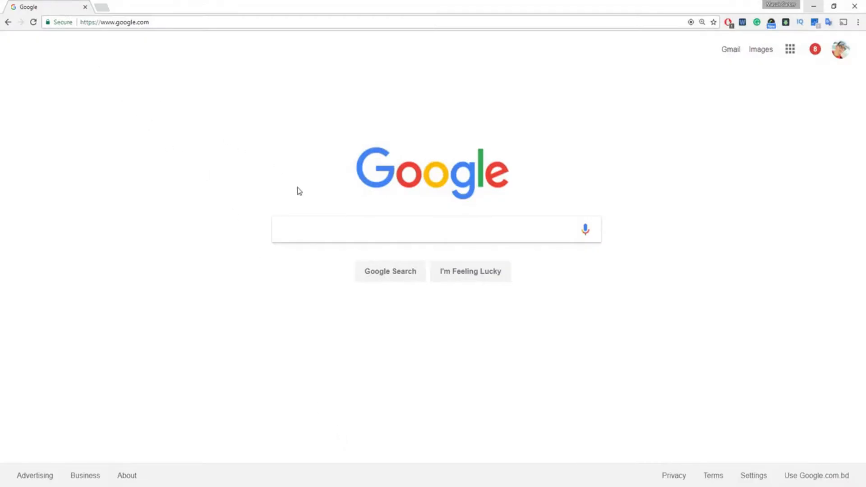
{"action": "left_click", "coordinate": [285, 232]}
{"action": "key", "text": "ctrl+f"}
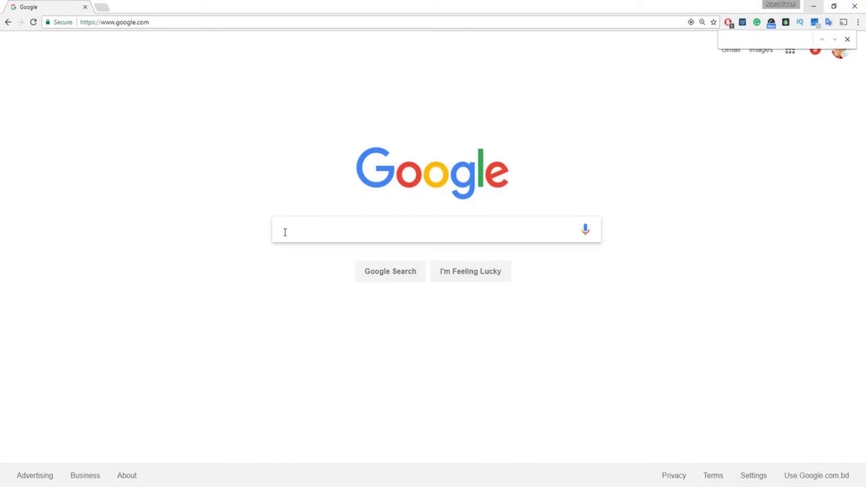
{"action": "key", "text": "Escape"}
{"action": "type", "text": "silhouette"}
{"action": "key", "text": "Return"}
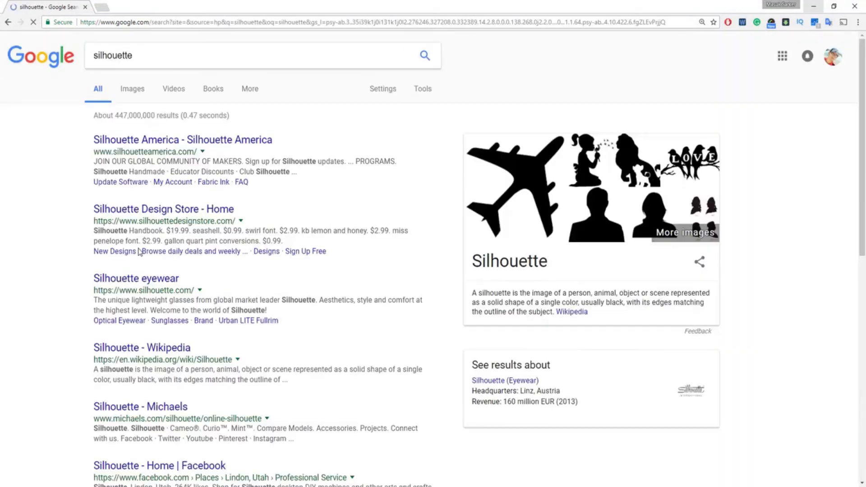
{"action": "left_click", "coordinate": [131, 90]}
{"action": "scroll", "coordinate": [48, 267], "scroll_direction": "down", "scroll_amount": 4}
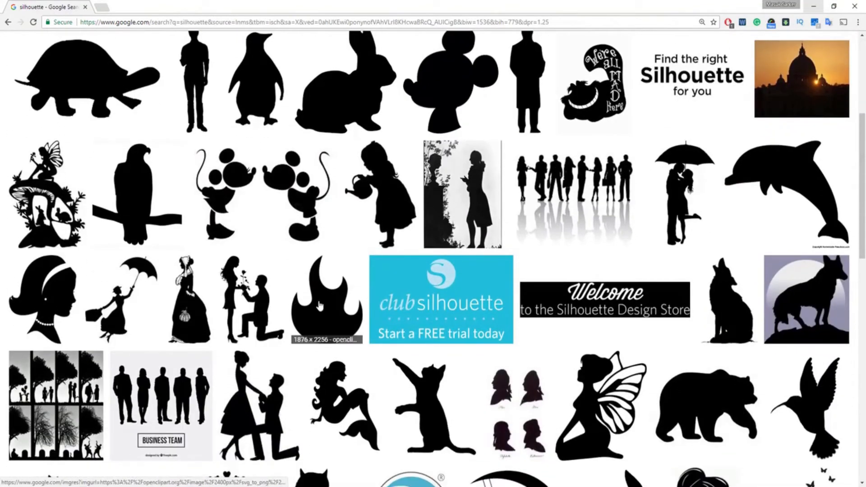
Open the full-size Fire Silhouette clipart, save it to the Desktop as Fire-Silhouette.png, and return to Photoshop.
{"action": "left_click", "coordinate": [319, 306]}
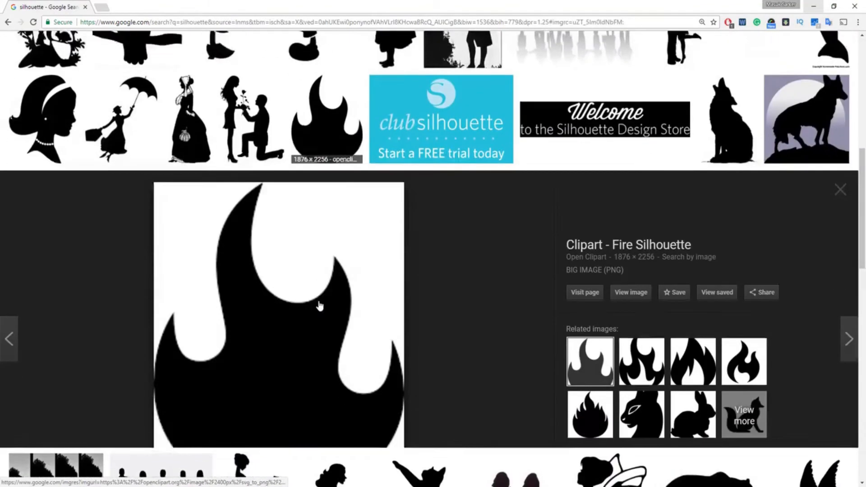
{"action": "left_click", "coordinate": [627, 255]}
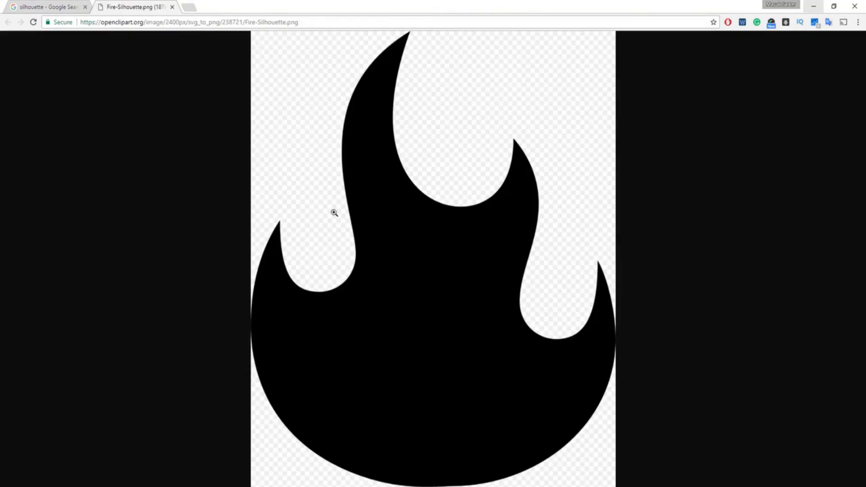
{"action": "right_click", "coordinate": [362, 213]}
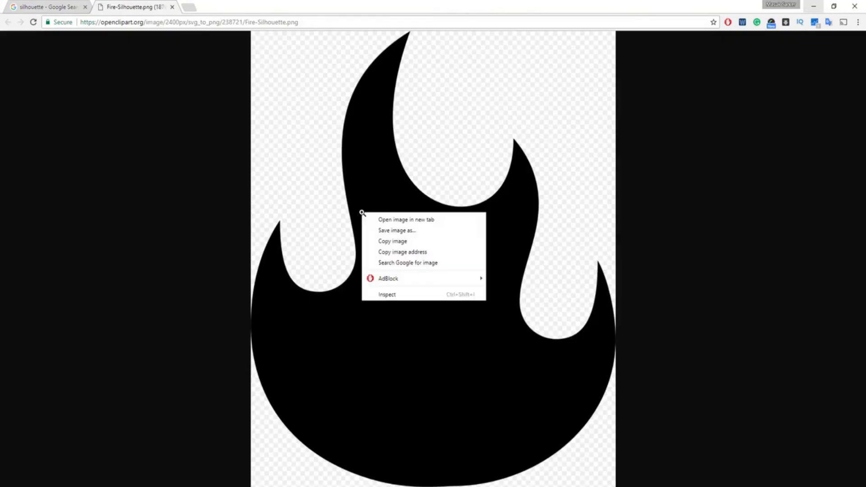
{"action": "left_click", "coordinate": [388, 231]}
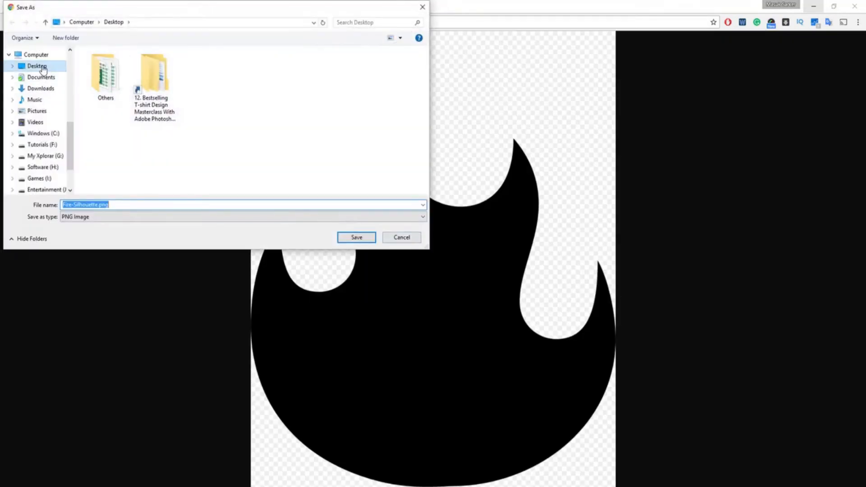
{"action": "left_click", "coordinate": [348, 237]}
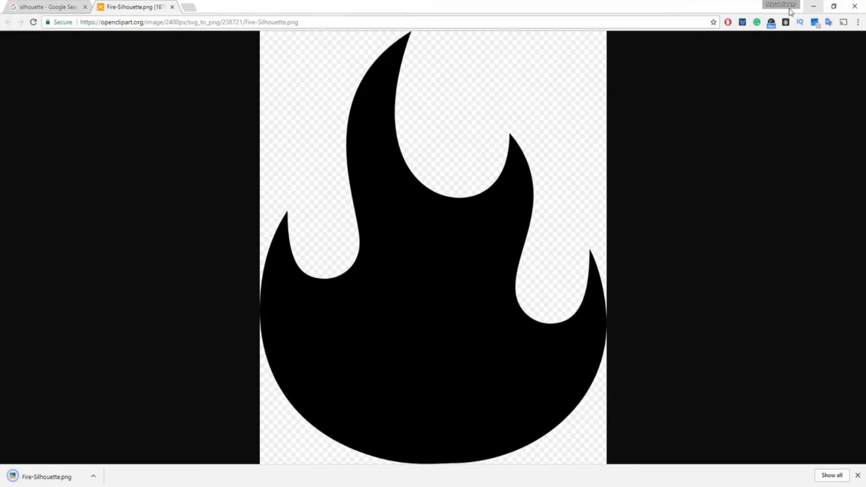
{"action": "left_click", "coordinate": [814, 6]}
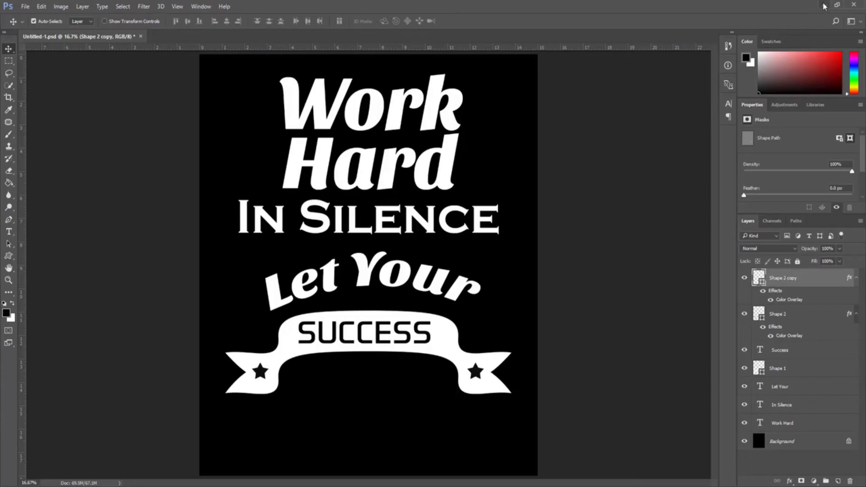
Open the Fire-Silhouette.png image from the desktop in Adobe Photoshop CC 2017.
{"action": "left_click", "coordinate": [823, 5]}
{"action": "right_click", "coordinate": [16, 212]}
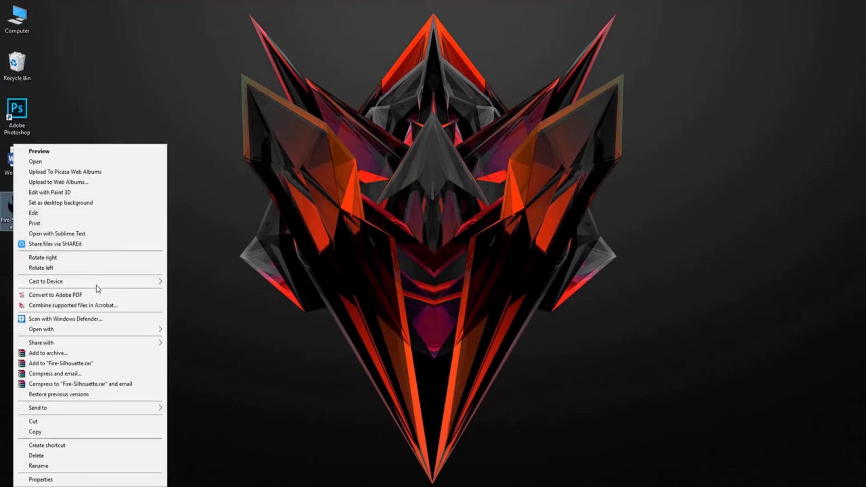
{"action": "mouse_move", "coordinate": [99, 329]}
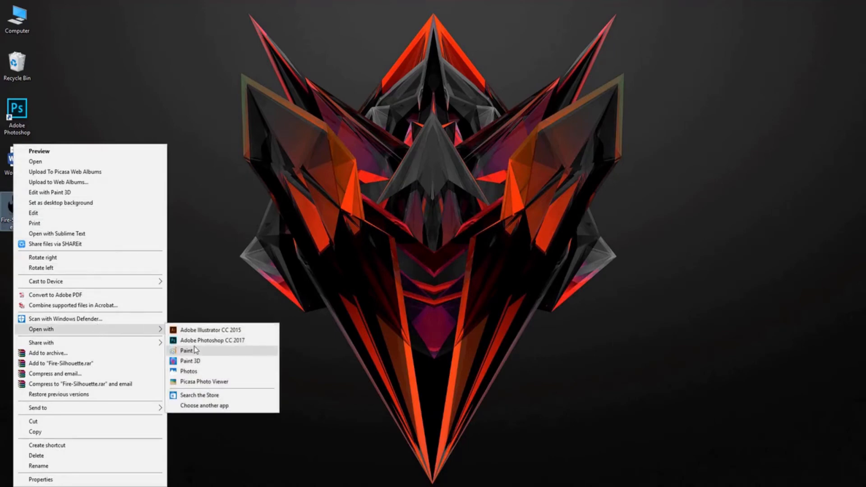
{"action": "left_click", "coordinate": [225, 341]}
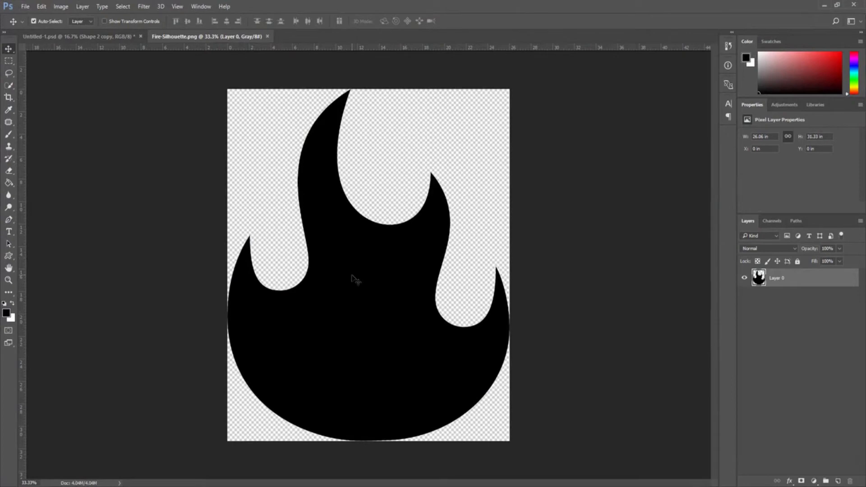
Fill the fire silhouette with white (ffffff) using the Paint Bucket and save the PNG file.
{"action": "left_click", "coordinate": [9, 184]}
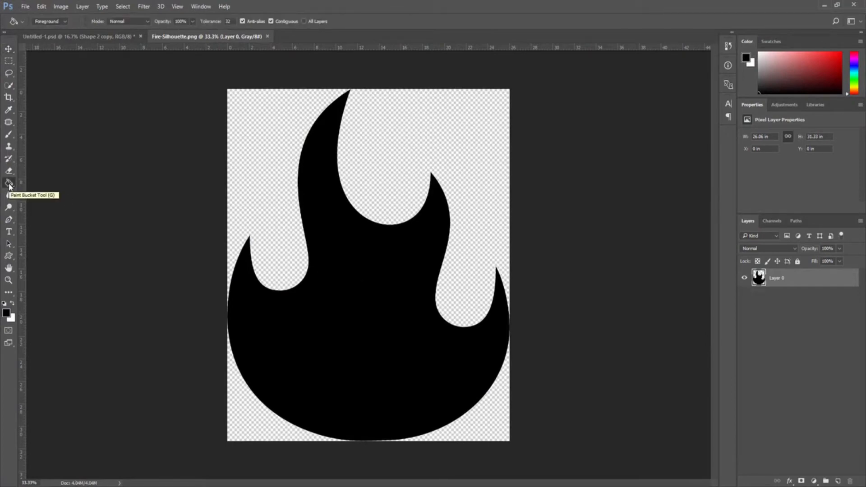
{"action": "left_click", "coordinate": [6, 312]}
{"action": "left_click", "coordinate": [483, 182]}
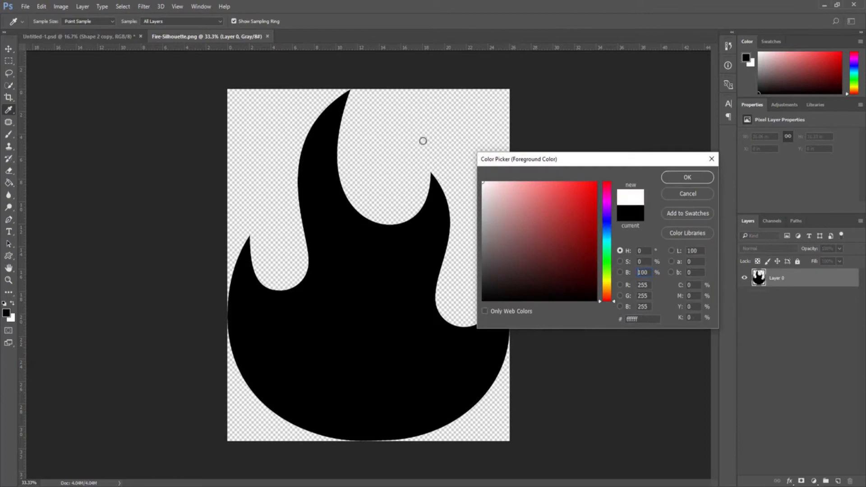
{"action": "left_click", "coordinate": [689, 177]}
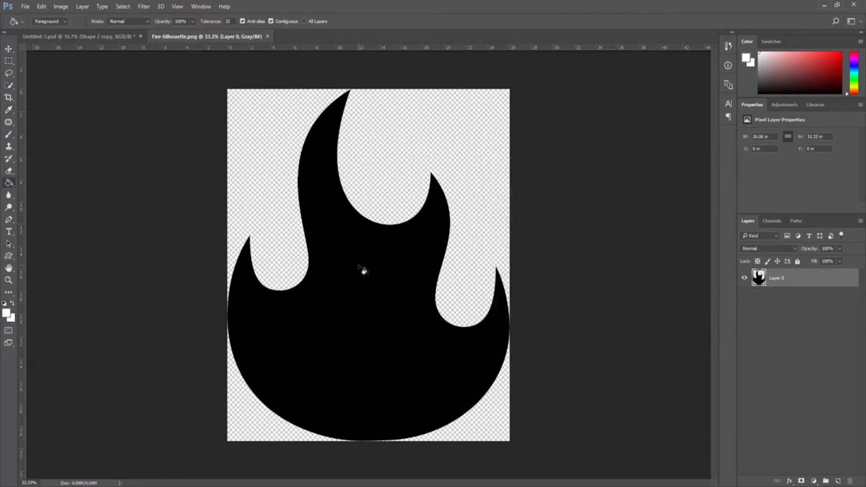
{"action": "left_click", "coordinate": [362, 270]}
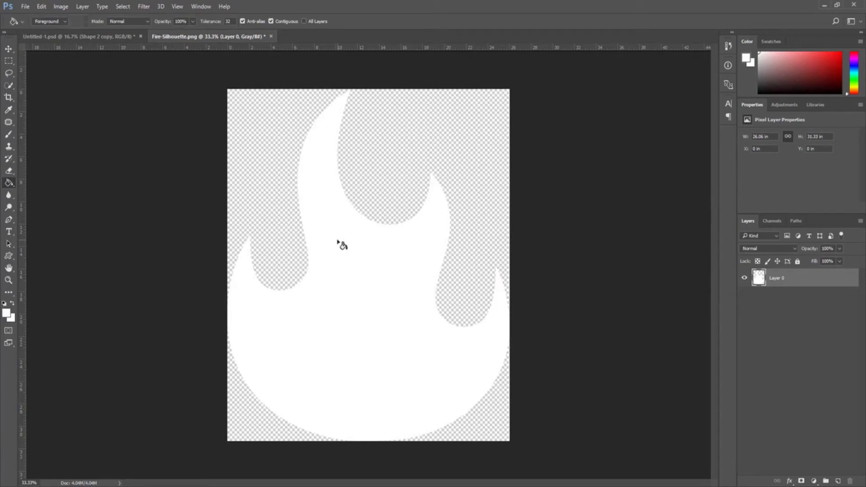
{"action": "key", "text": "ctrl+s"}
{"action": "left_click", "coordinate": [25, 7]}
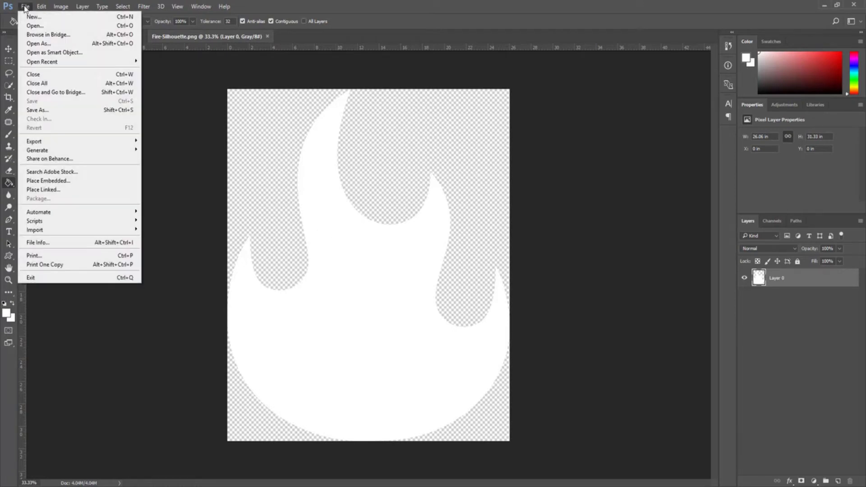
{"action": "left_click", "coordinate": [52, 110]}
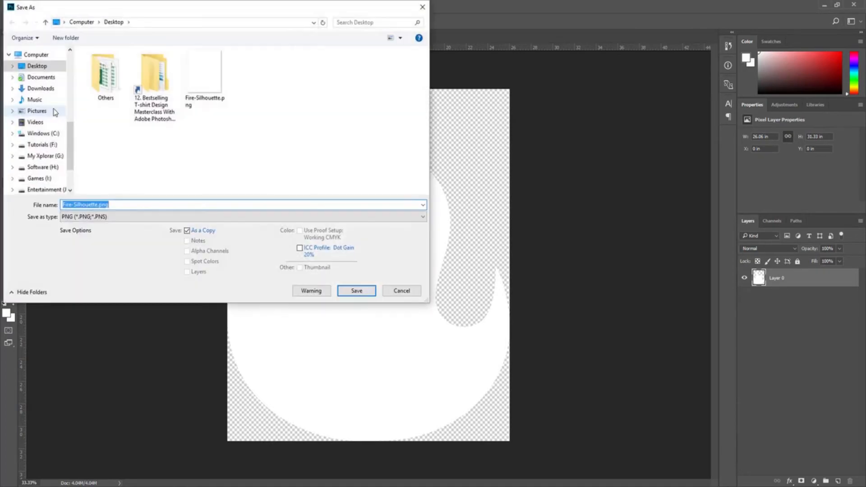
{"action": "left_click", "coordinate": [77, 205]}
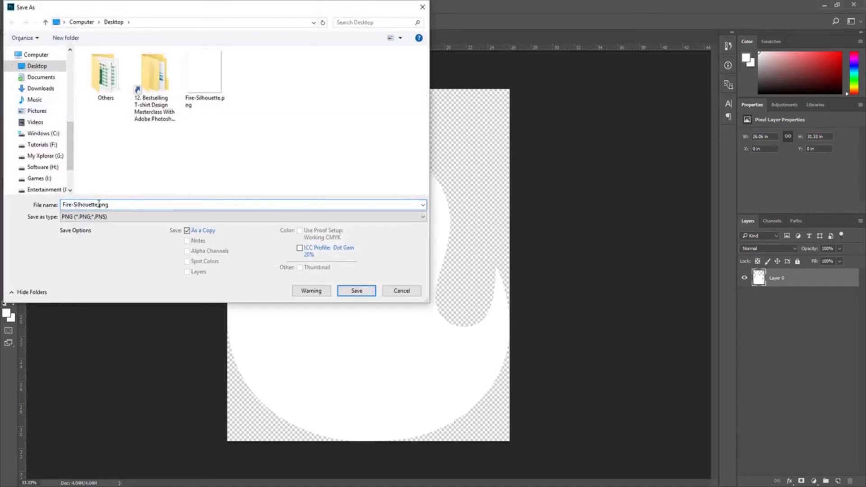
{"action": "left_click_drag", "start_coordinate": [98, 204], "coordinate": [40, 199]}
{"action": "left_click", "coordinate": [400, 292]}
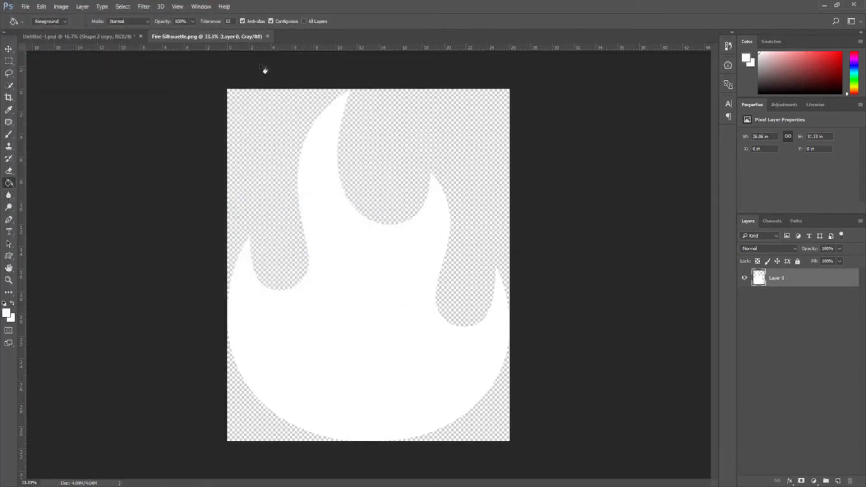
Close the silhouette file and place Fire-Silhouette.png from the desktop into the Untitled-1.psd design.
{"action": "left_click", "coordinate": [267, 36]}
{"action": "left_click_drag", "start_coordinate": [330, 7], "coordinate": [520, 48]}
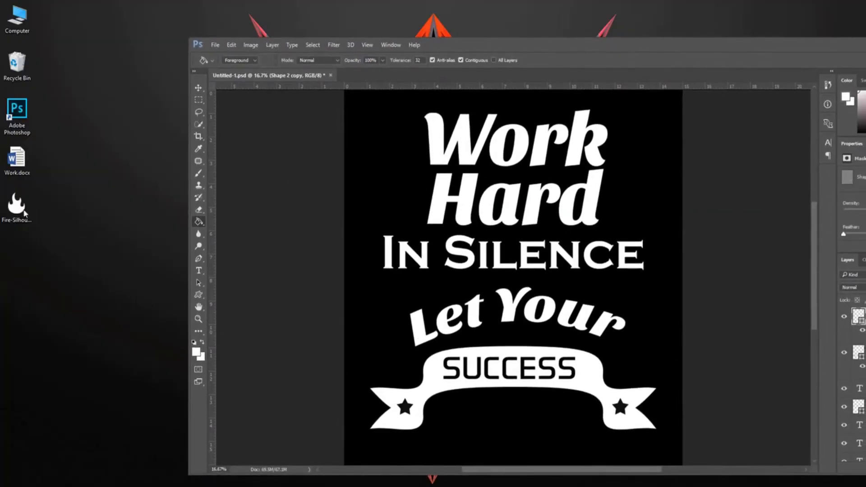
{"action": "left_click_drag", "start_coordinate": [25, 215], "coordinate": [389, 192]}
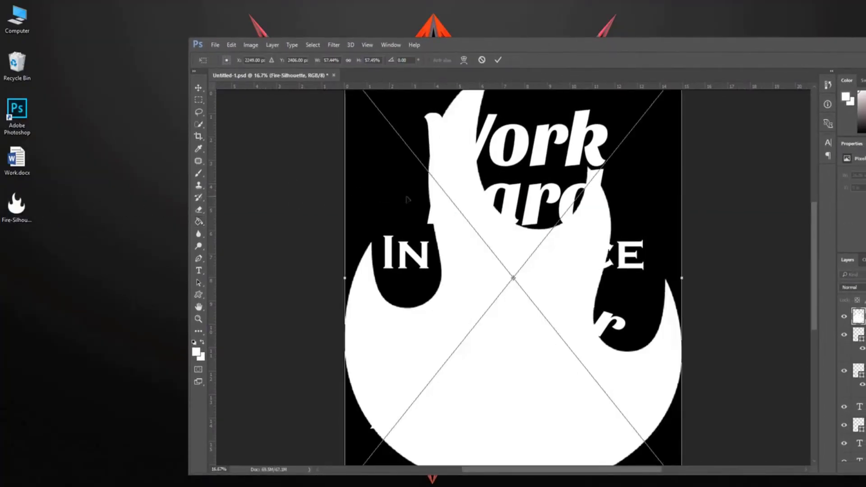
{"action": "double_click", "coordinate": [582, 46]}
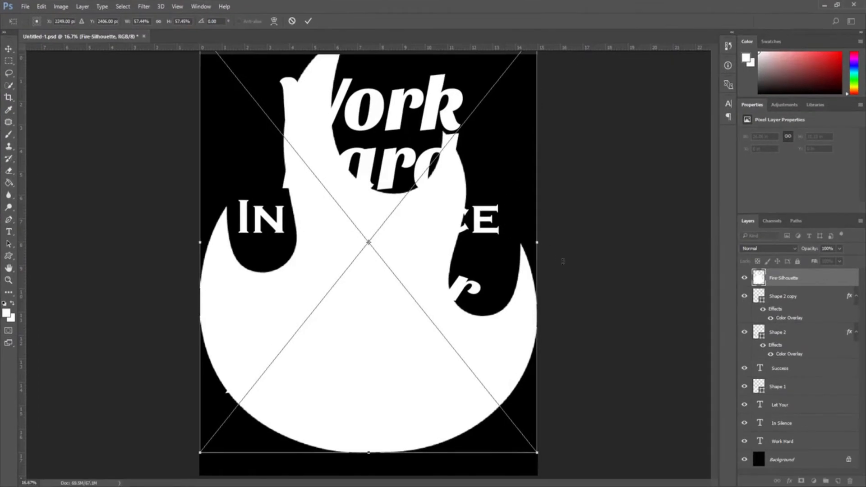
Scale the placed flame down to about 1.3 by 1.6 in and position it just before the word "Hard".
{"action": "left_click_drag", "start_coordinate": [539, 454], "coordinate": [257, 166]}
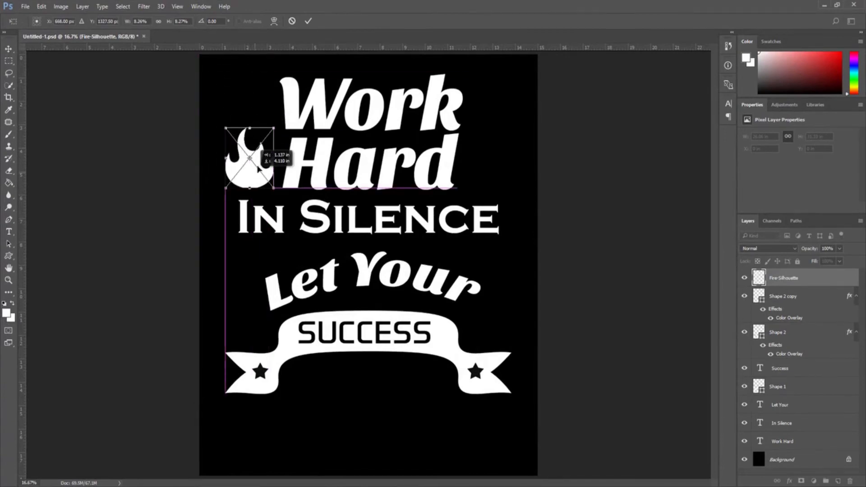
{"action": "left_click_drag", "start_coordinate": [273, 127], "coordinate": [260, 155]}
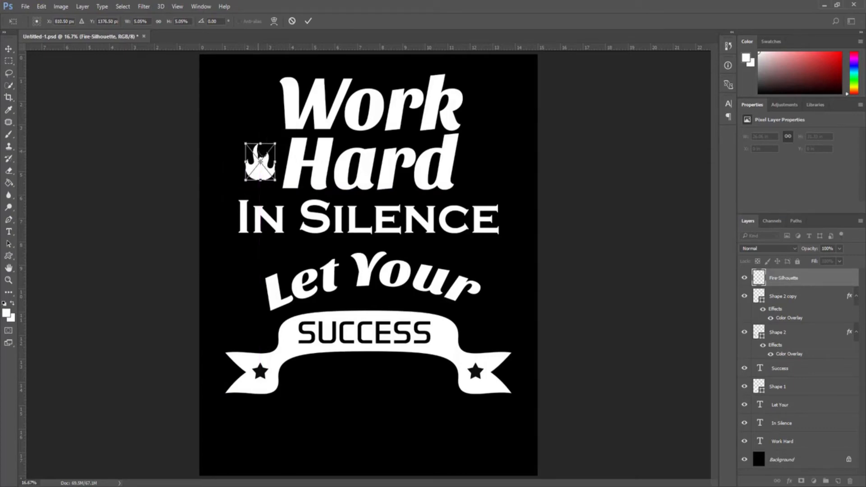
{"action": "left_click", "coordinate": [308, 22]}
{"action": "key", "text": "g"}
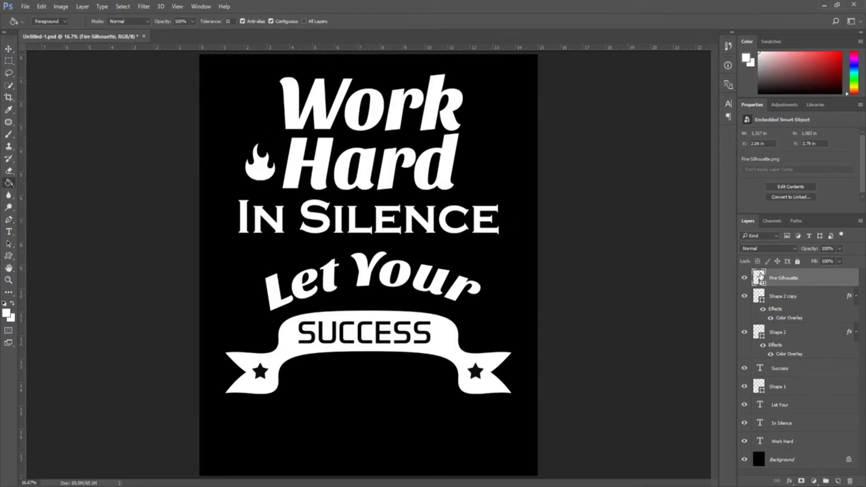
Duplicate the Fire-Silhouette layer and move the copy to the opposite side of the word "Hard".
{"action": "right_click", "coordinate": [786, 280]}
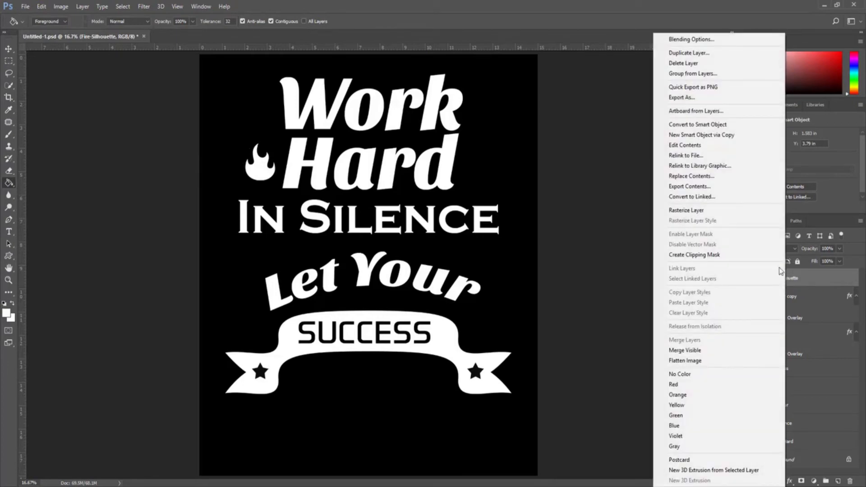
{"action": "left_click", "coordinate": [690, 53]}
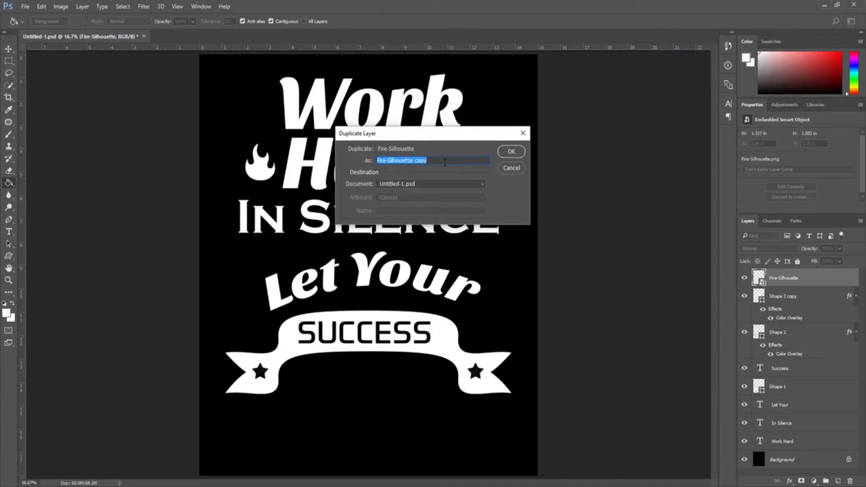
{"action": "left_click", "coordinate": [509, 152]}
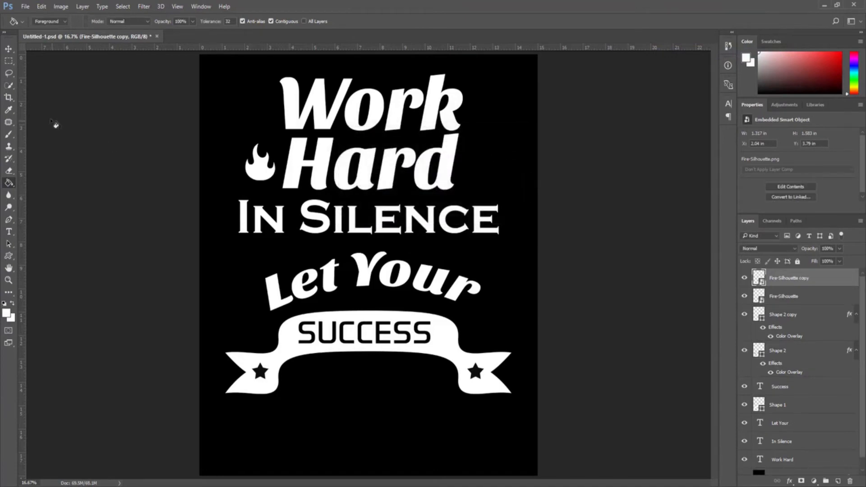
{"action": "left_click", "coordinate": [8, 49]}
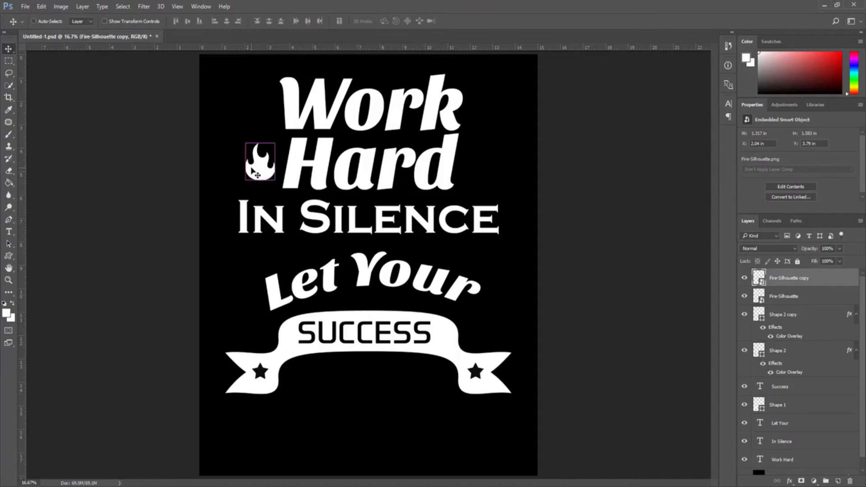
{"action": "left_click_drag", "start_coordinate": [253, 173], "coordinate": [471, 172]}
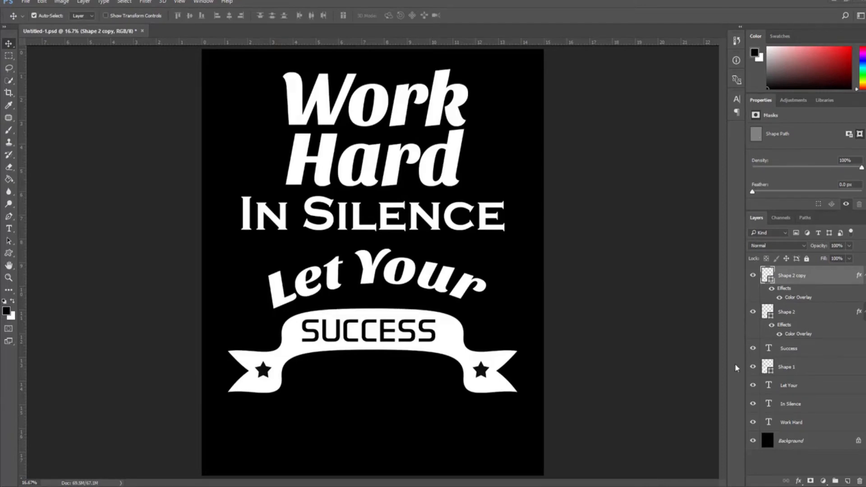
Switch to the Chrome browser and search Google Images for "silhouette".
{"action": "mouse_move", "coordinate": [328, 479]}
{"action": "left_click", "coordinate": [351, 446]}
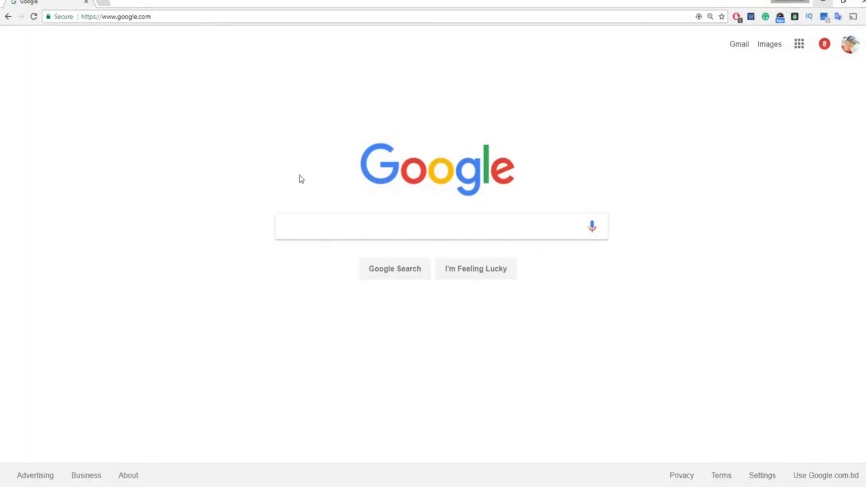
{"action": "left_click", "coordinate": [289, 229]}
{"action": "key", "text": "ctrl+f"}
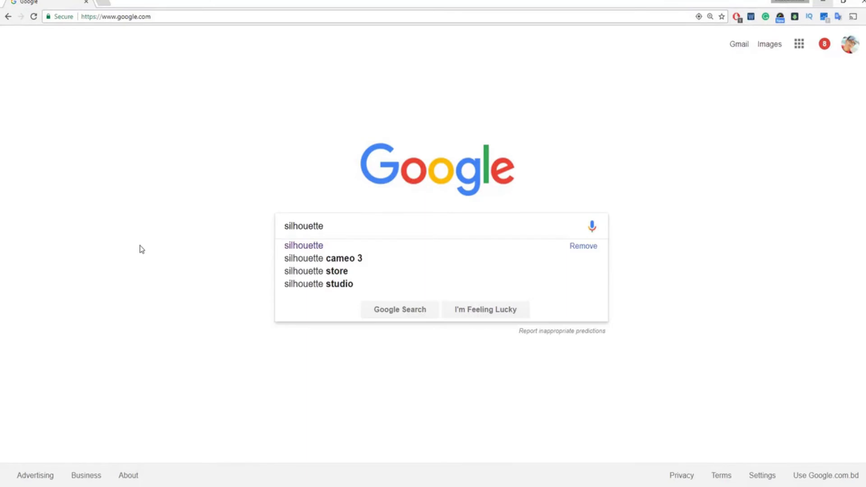
{"action": "key", "text": "Return"}
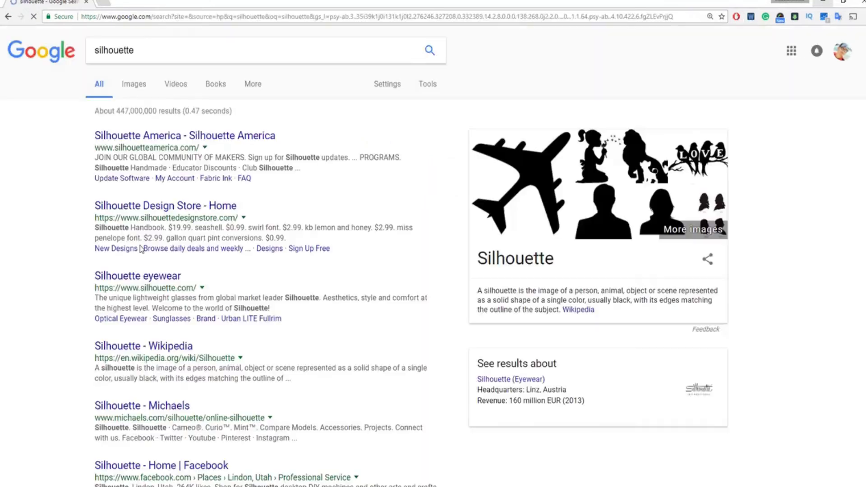
{"action": "left_click", "coordinate": [132, 85]}
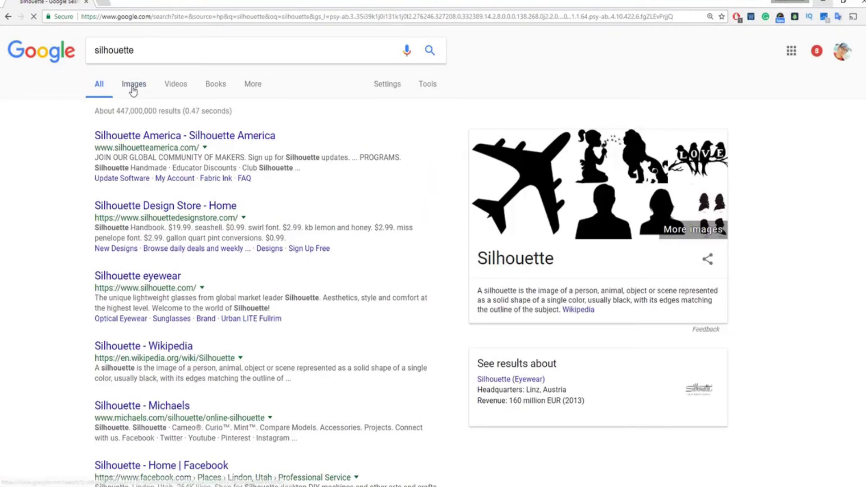
{"action": "scroll", "coordinate": [50, 265], "scroll_direction": "down", "scroll_amount": 5}
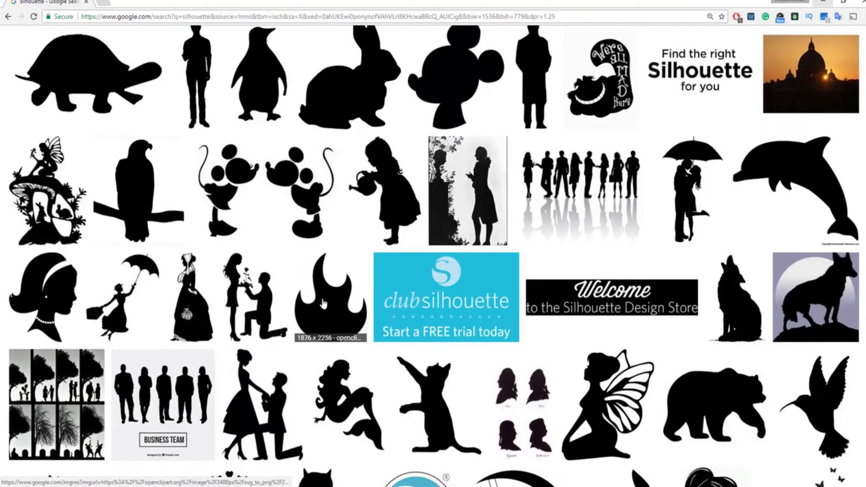
Open the Fire Silhouette clipart at full size and save it to the Desktop as Fire-Silhouette.png.
{"action": "left_click", "coordinate": [323, 304]}
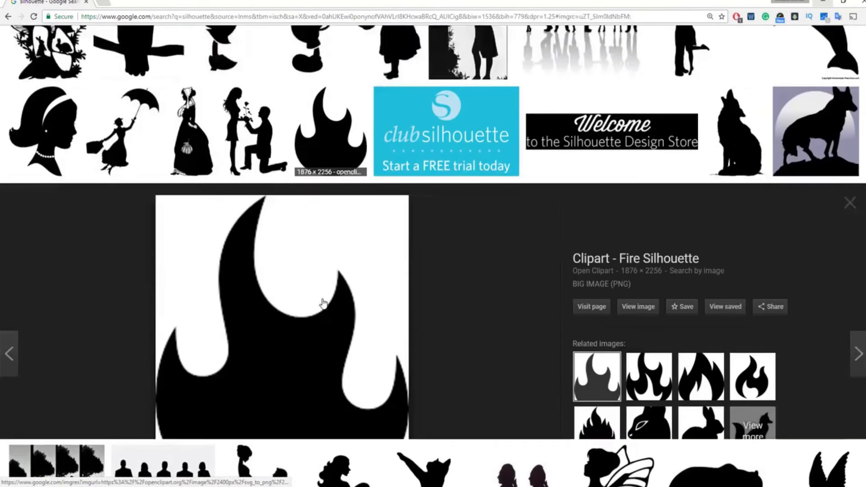
{"action": "left_click", "coordinate": [634, 251]}
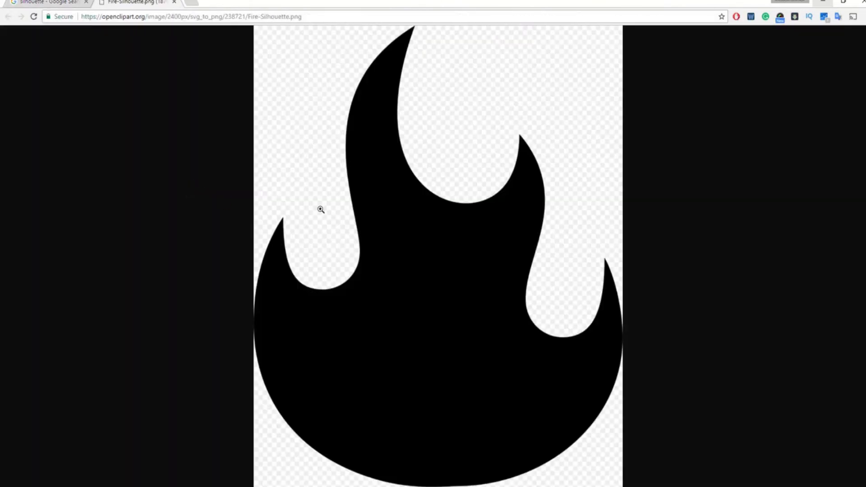
{"action": "right_click", "coordinate": [366, 209]}
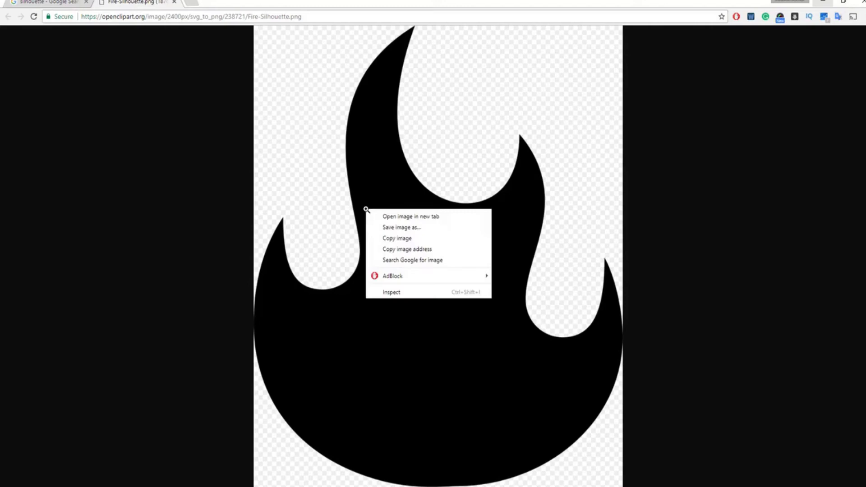
{"action": "left_click", "coordinate": [390, 227]}
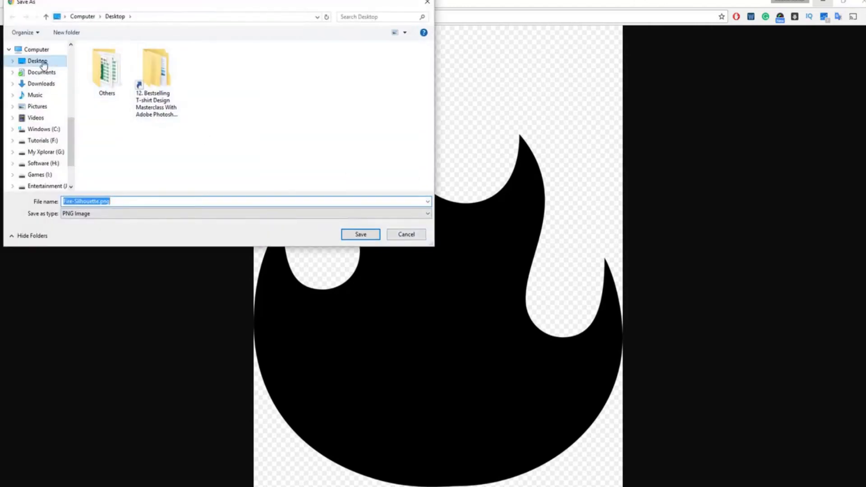
{"action": "left_click", "coordinate": [39, 62]}
{"action": "left_click", "coordinate": [356, 234]}
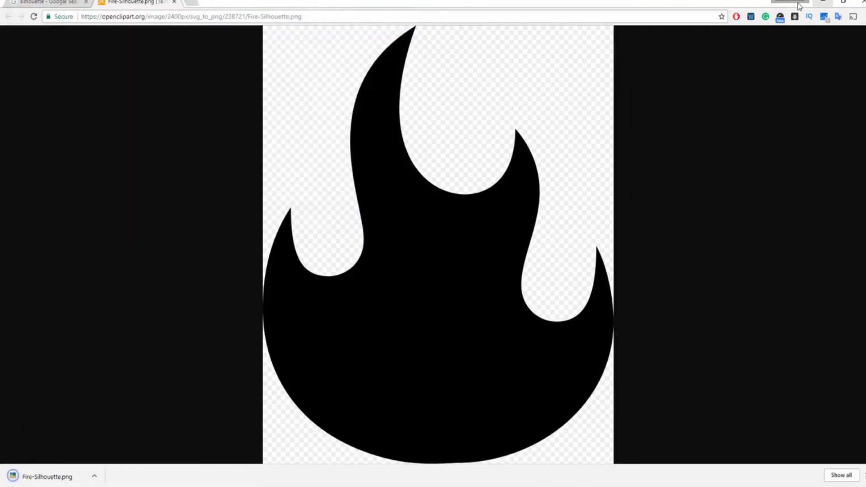
{"action": "left_click", "coordinate": [820, 3]}
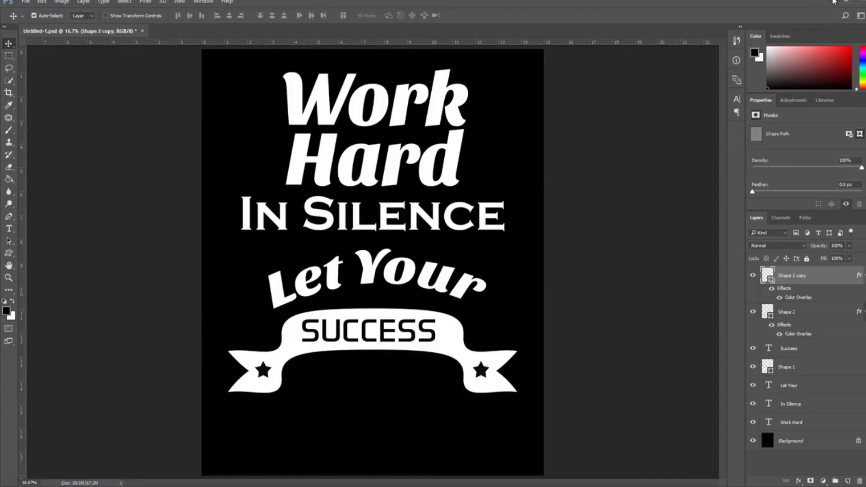
Open Fire-Silhouette.png from the Desktop in Adobe Photoshop CC 2017.
{"action": "left_click", "coordinate": [833, 2]}
{"action": "right_click", "coordinate": [15, 207]}
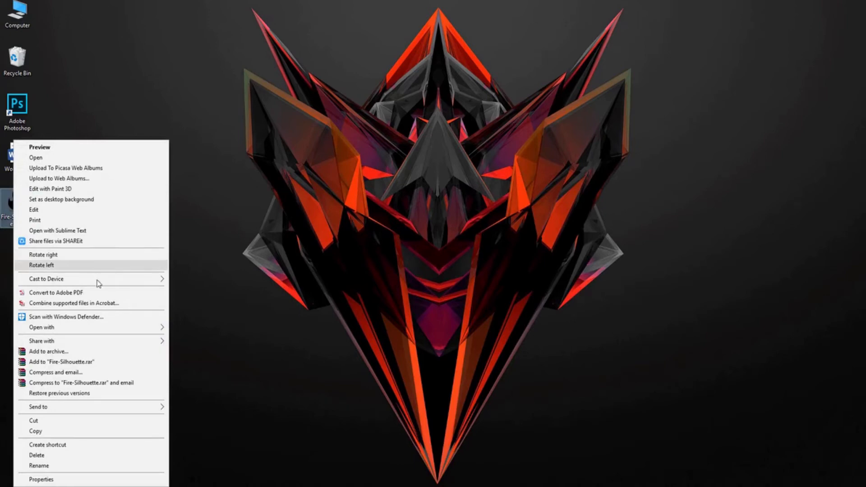
{"action": "mouse_move", "coordinate": [99, 323]}
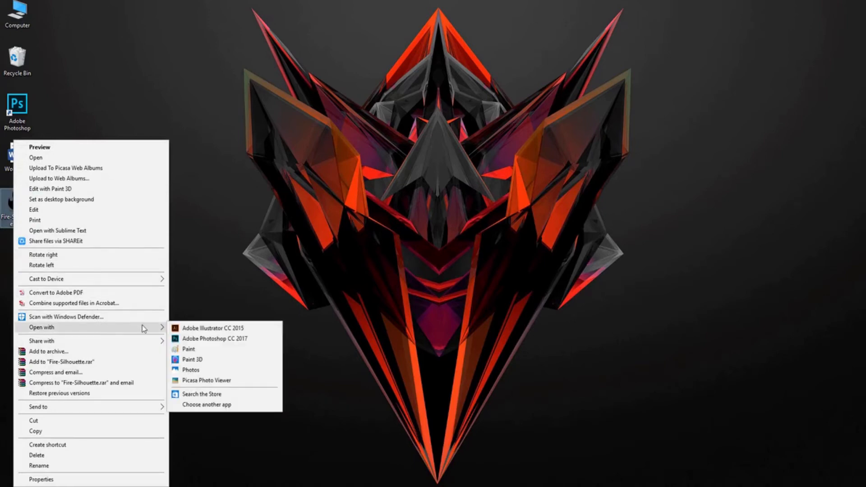
{"action": "left_click", "coordinate": [198, 341]}
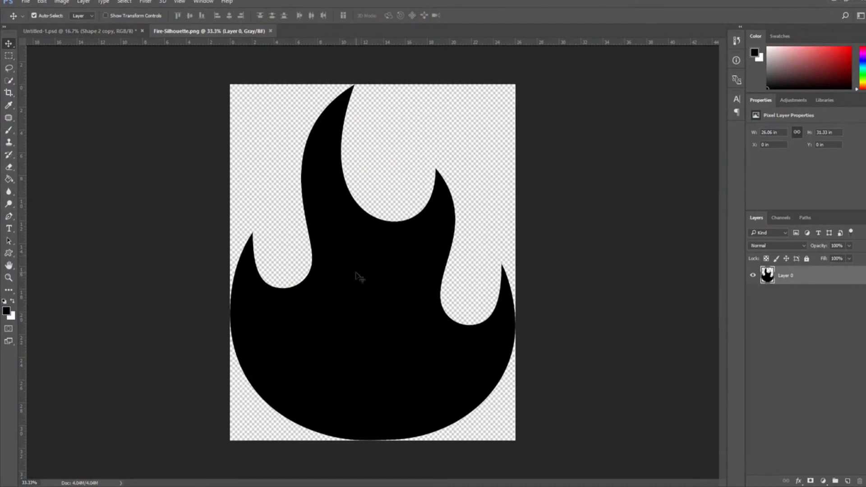
Fill the black flame with white (#ffffff) using the Paint Bucket tool and save the changes to Fire-Silhouette.png.
{"action": "left_click", "coordinate": [9, 180]}
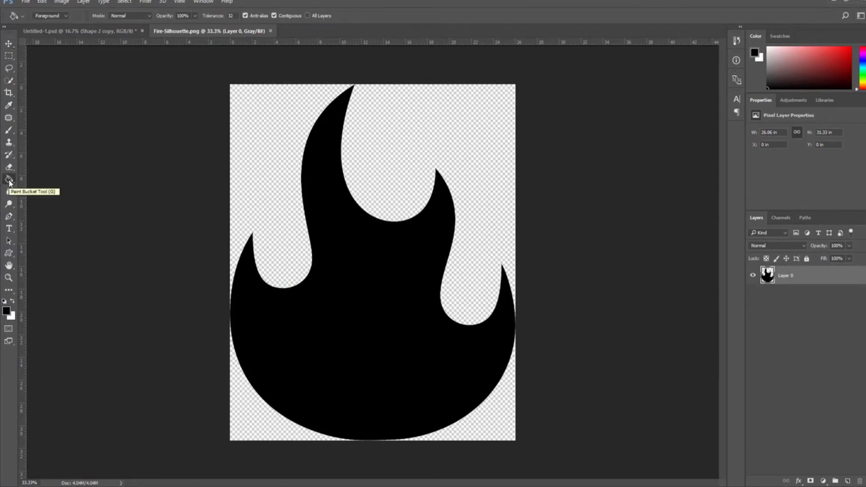
{"action": "left_click", "coordinate": [6, 311]}
{"action": "left_click_drag", "start_coordinate": [486, 235], "coordinate": [446, 147]}
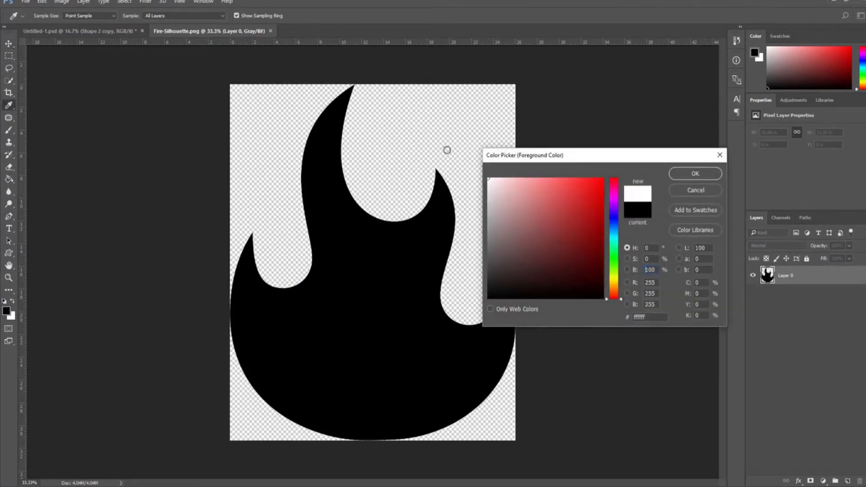
{"action": "left_click", "coordinate": [694, 173]}
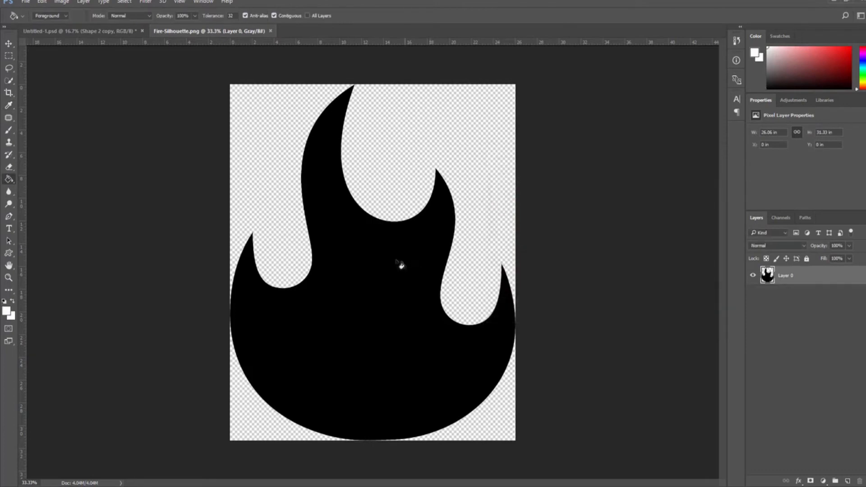
{"action": "left_click", "coordinate": [367, 268]}
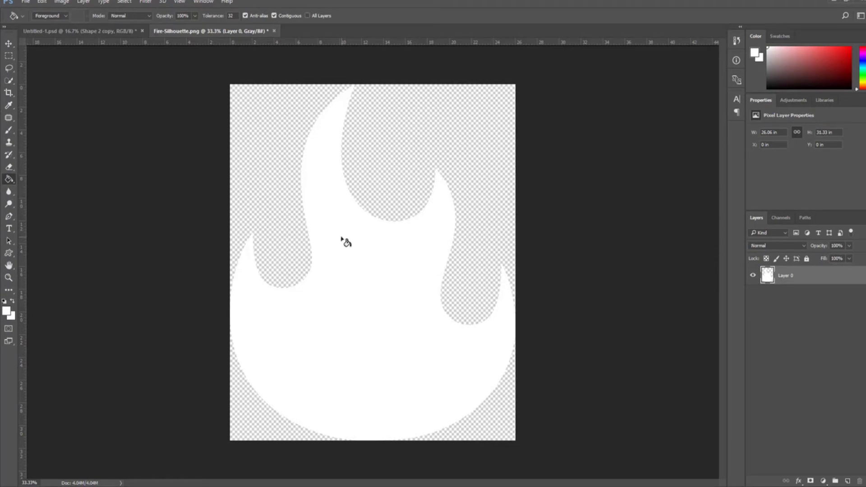
{"action": "key", "text": "ctrl+s"}
{"action": "left_click", "coordinate": [26, 2]}
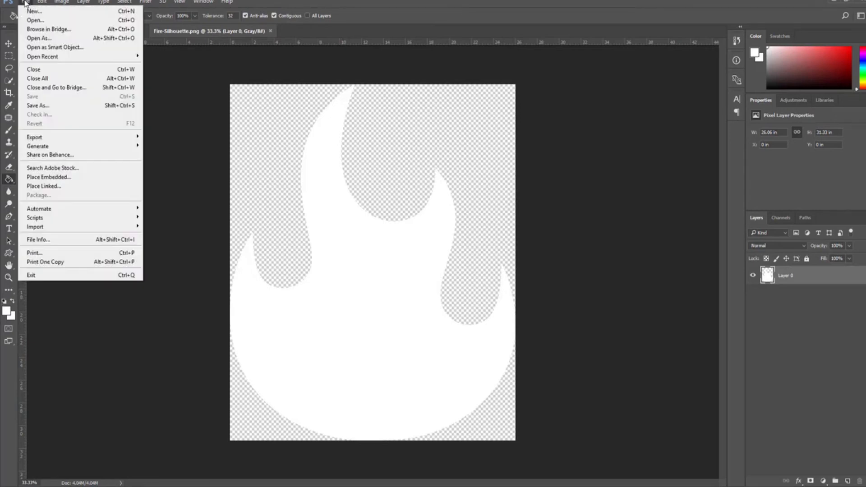
{"action": "left_click", "coordinate": [53, 105]}
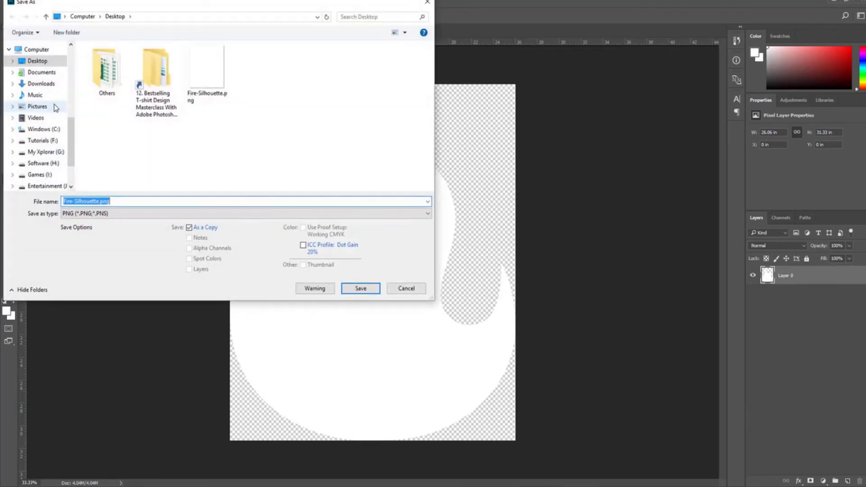
{"action": "left_click", "coordinate": [100, 201]}
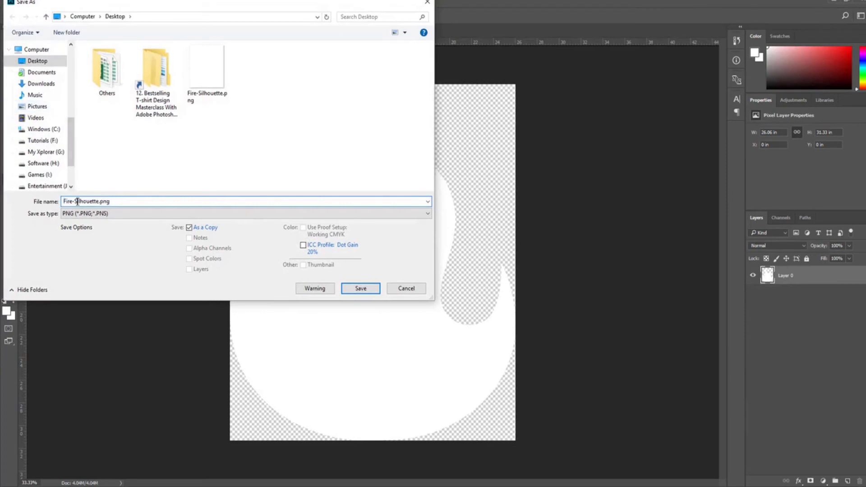
{"action": "double_click", "coordinate": [100, 201]}
{"action": "left_click", "coordinate": [405, 295]}
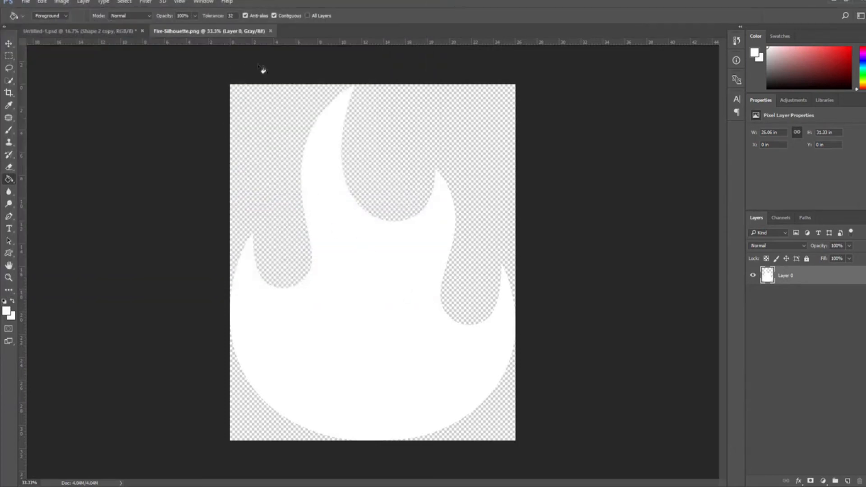
Close the Fire-Silhouette.png document and place the white flame file from the Desktop into the Untitled-1.psd design.
{"action": "left_click", "coordinate": [270, 31]}
{"action": "left_click_drag", "start_coordinate": [289, 2], "coordinate": [525, 41]}
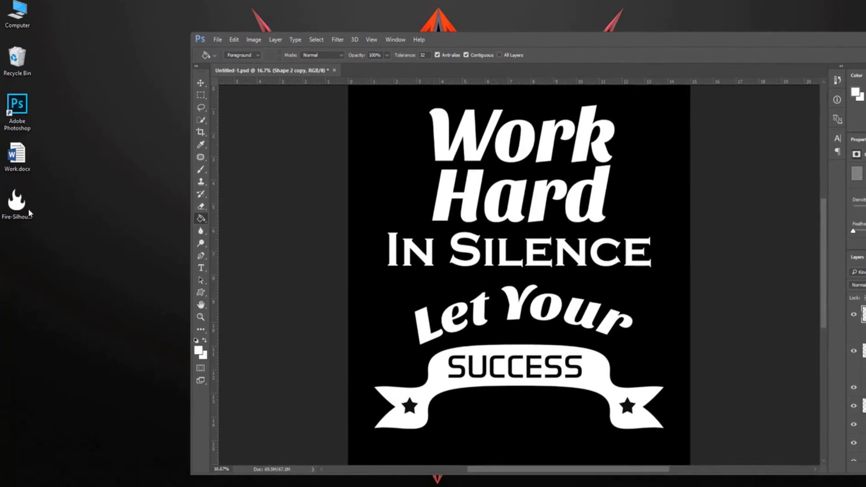
{"action": "left_click_drag", "start_coordinate": [28, 208], "coordinate": [392, 187]}
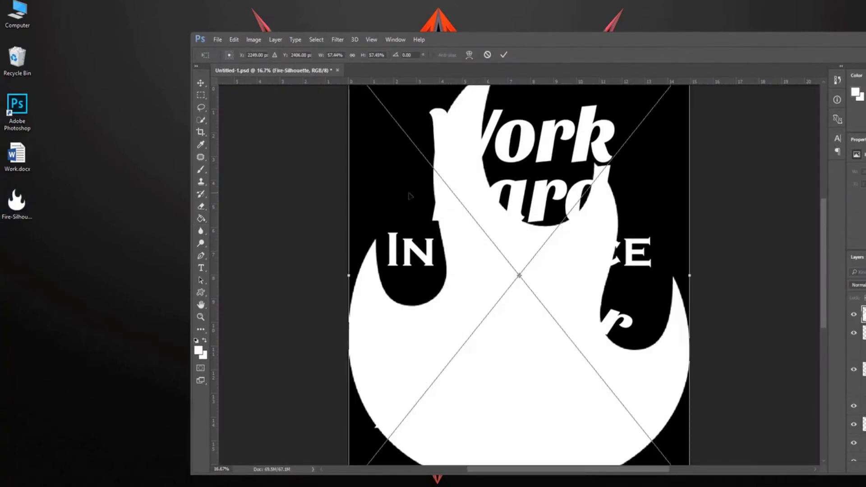
{"action": "double_click", "coordinate": [591, 40]}
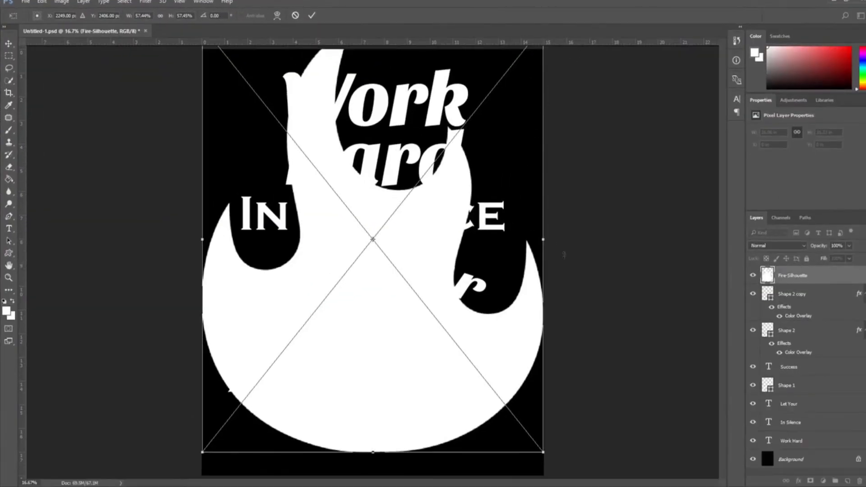
Scale the placed flame to about 5% (1.3 by 1.6 in) and position it just before the word "Hard", vertically in line with the banner's first star.
{"action": "left_click_drag", "start_coordinate": [545, 452], "coordinate": [259, 169]}
{"action": "left_click_drag", "start_coordinate": [277, 124], "coordinate": [265, 150]}
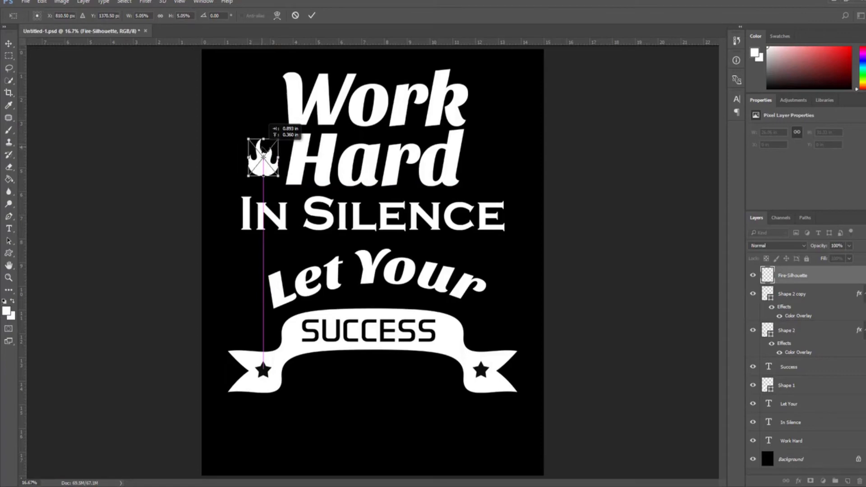
{"action": "left_click_drag", "start_coordinate": [265, 150], "coordinate": [265, 150]}
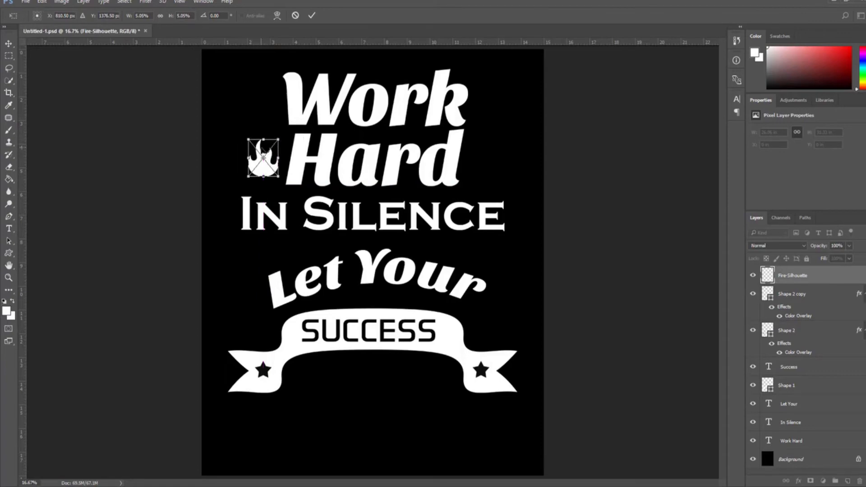
{"action": "left_click", "coordinate": [312, 16]}
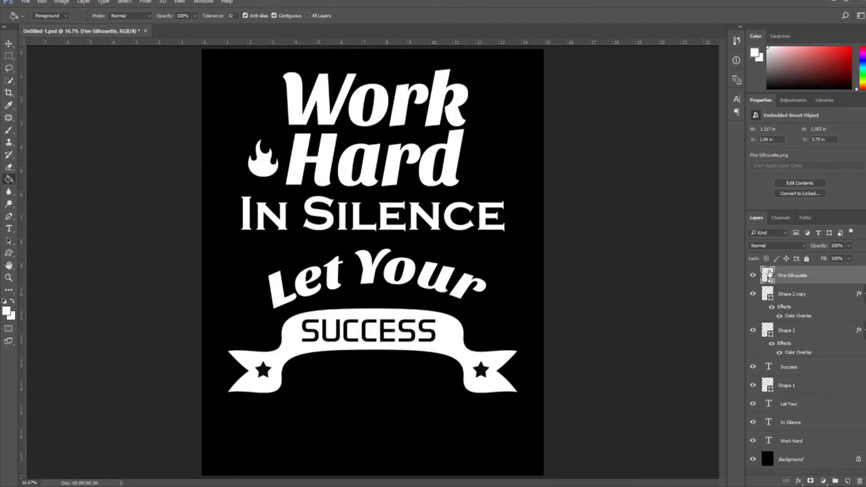
Duplicate the Fire-Silhouette layer as "Fire-Silhouette copy" and move the copy level with the original to just after the word "Hard".
{"action": "right_click", "coordinate": [795, 278]}
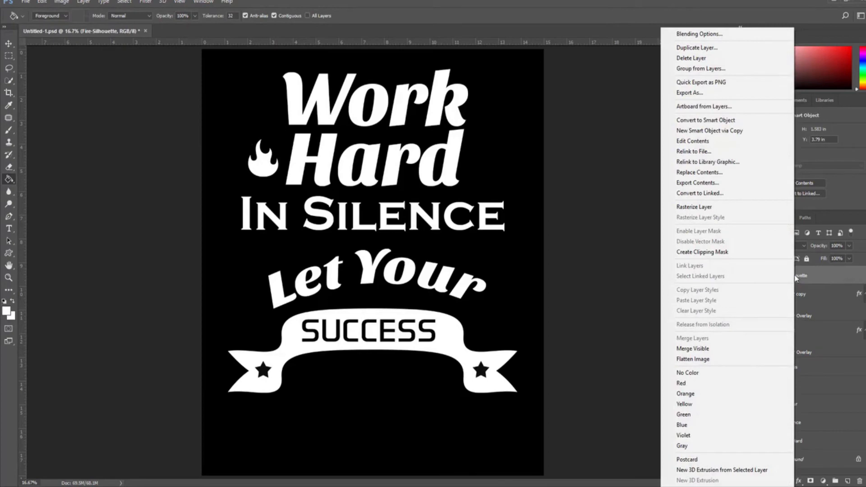
{"action": "left_click", "coordinate": [702, 49]}
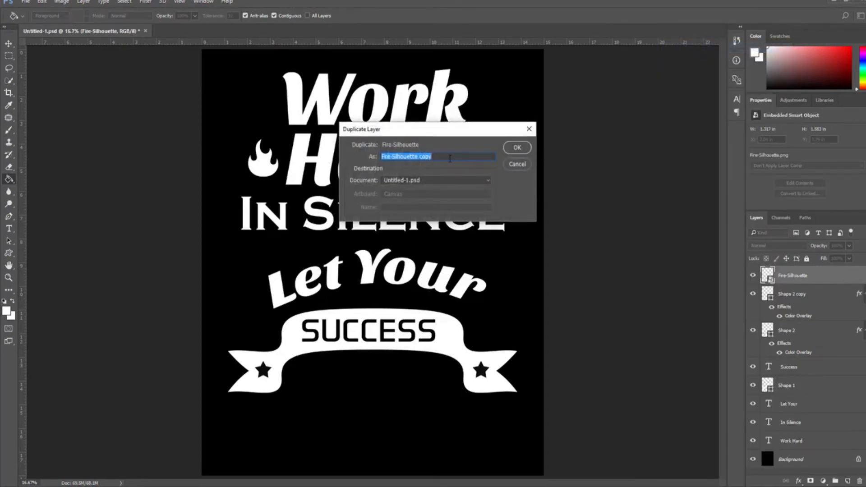
{"action": "left_click", "coordinate": [517, 148]}
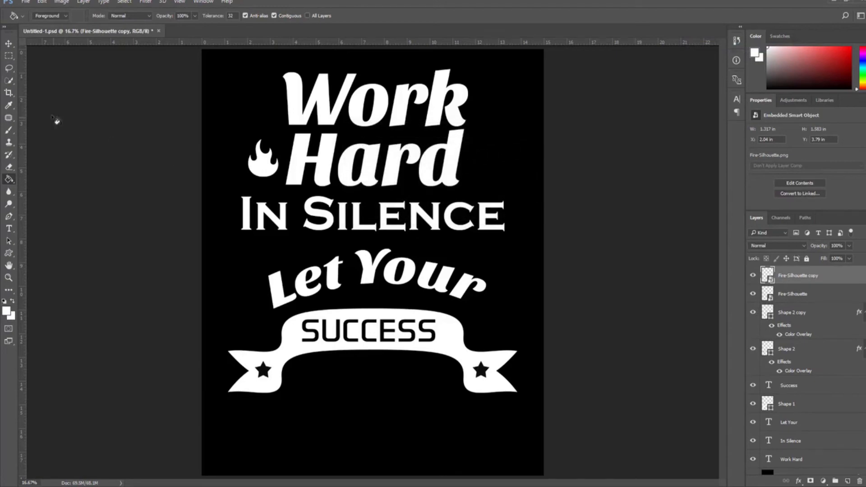
{"action": "left_click", "coordinate": [8, 44]}
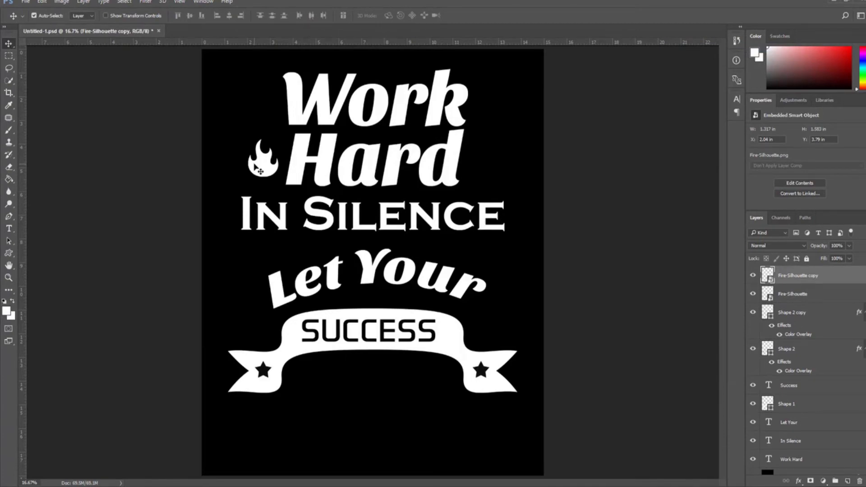
{"action": "key", "text": "ctrl"}
{"action": "left_click_drag", "start_coordinate": [256, 168], "coordinate": [473, 175]}
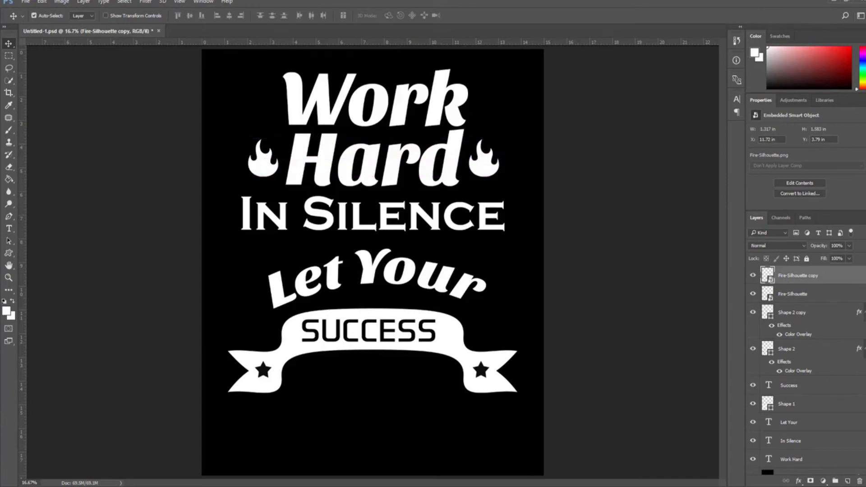
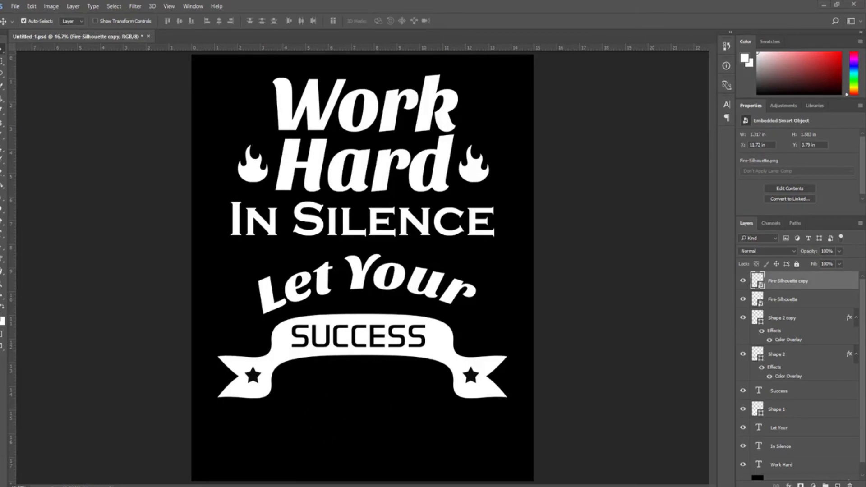
Set up the Type tool with the Impact Regular font at 72 pt.
{"action": "left_click", "coordinate": [3, 236]}
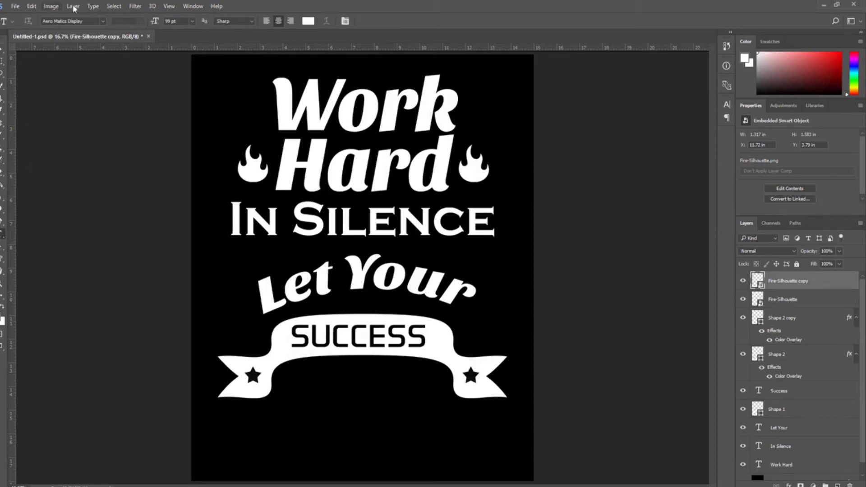
{"action": "left_click", "coordinate": [103, 21]}
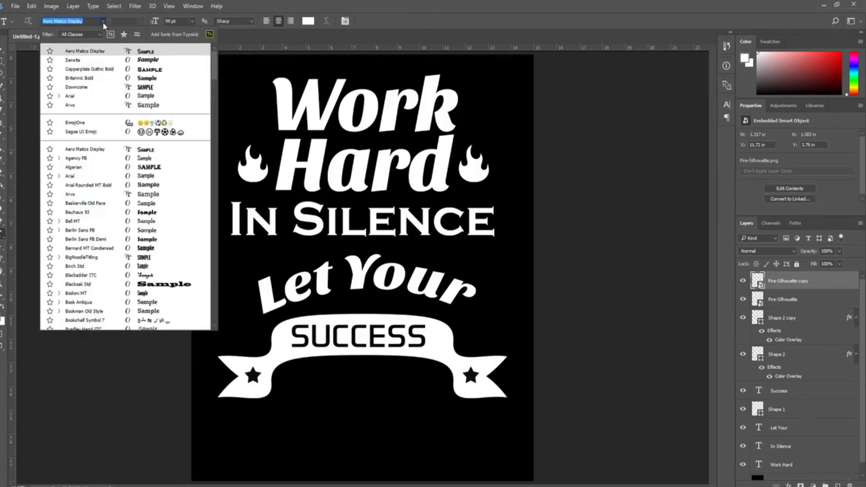
{"action": "type", "text": "im"}
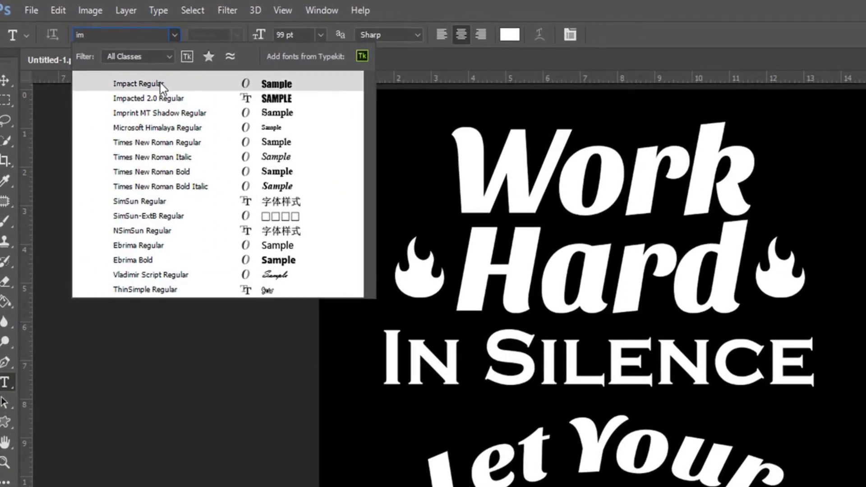
{"action": "left_click", "coordinate": [160, 83]}
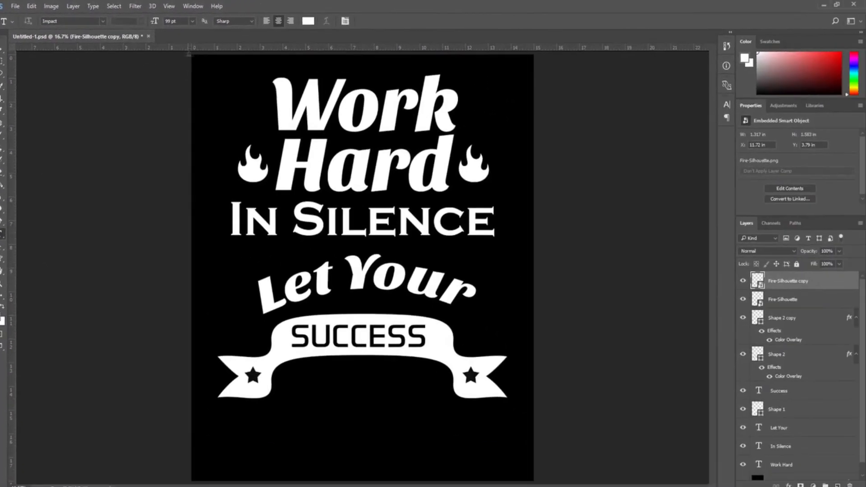
{"action": "left_click", "coordinate": [195, 20]}
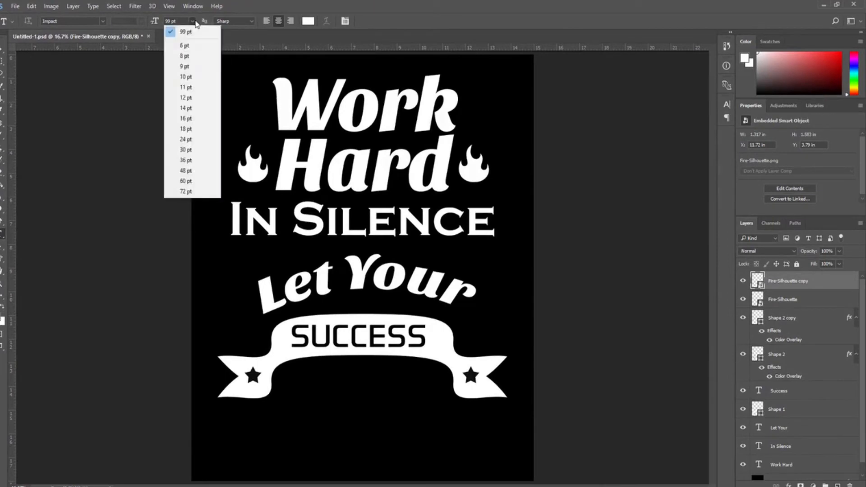
{"action": "left_click", "coordinate": [183, 191]}
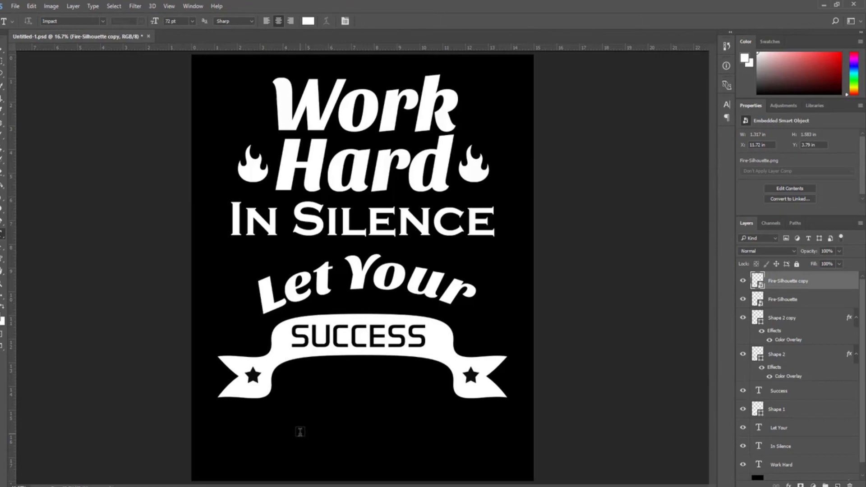
Add the two-line text "BE YOUR" / "NOISE" below the banner and move it up under the word "SUCCESS", centred beneath the ribbon's arch.
{"action": "left_click", "coordinate": [300, 432]}
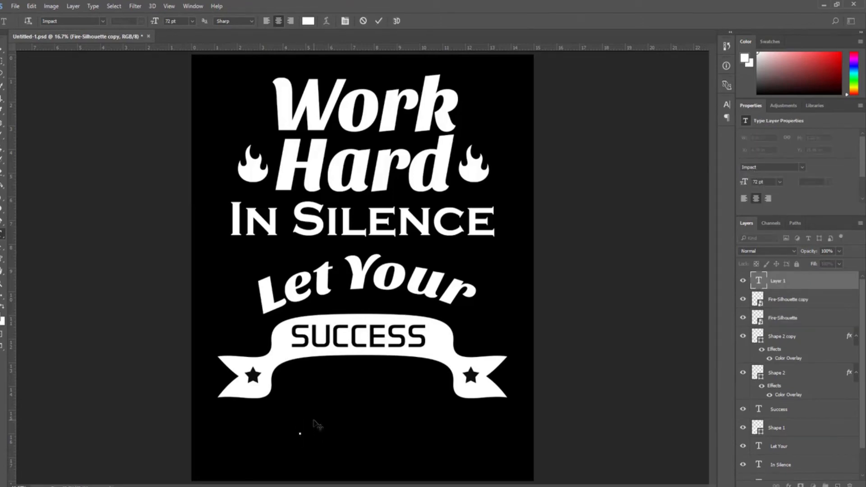
{"action": "type", "text": "BE YOUR"}
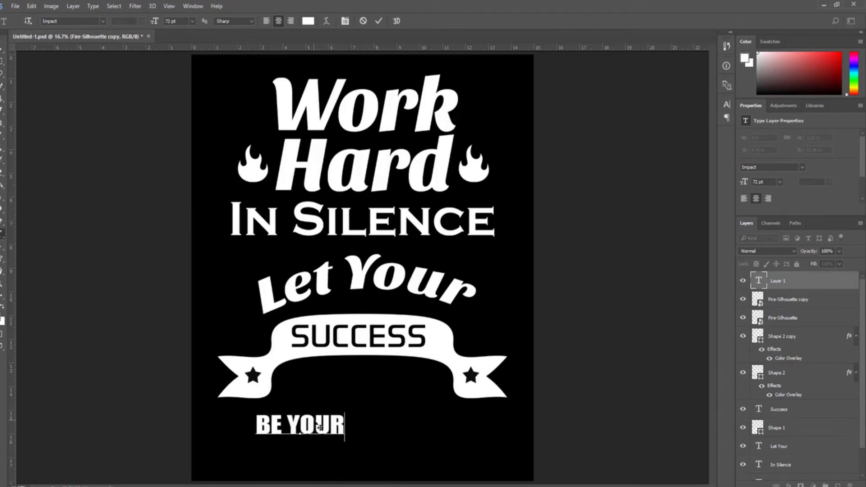
{"action": "key", "text": "Return"}
{"action": "type", "text": "NOISE"}
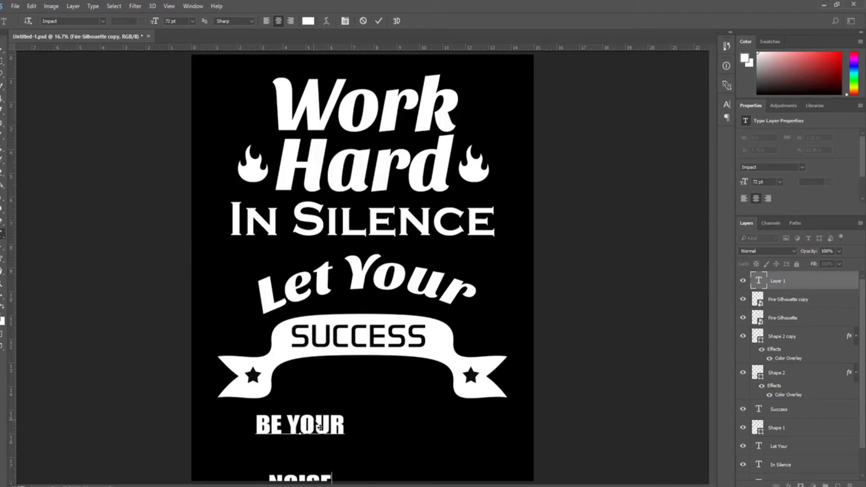
{"action": "left_click", "coordinate": [2, 48]}
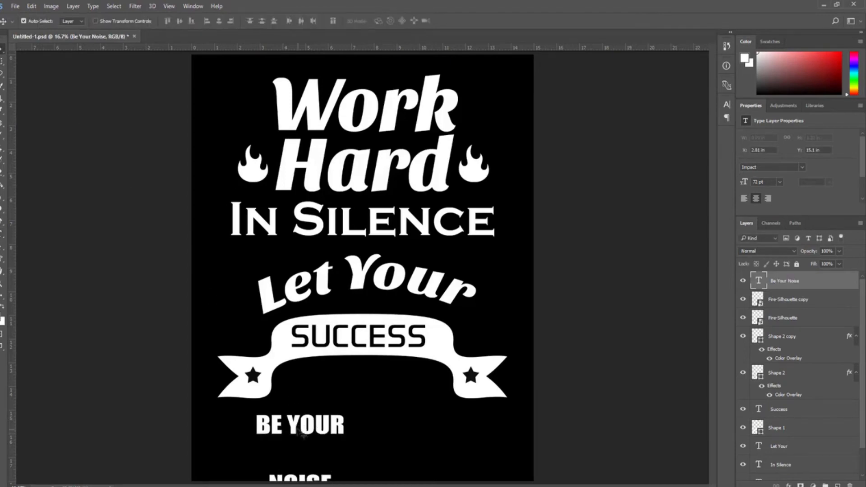
{"action": "left_click_drag", "start_coordinate": [298, 429], "coordinate": [359, 400]}
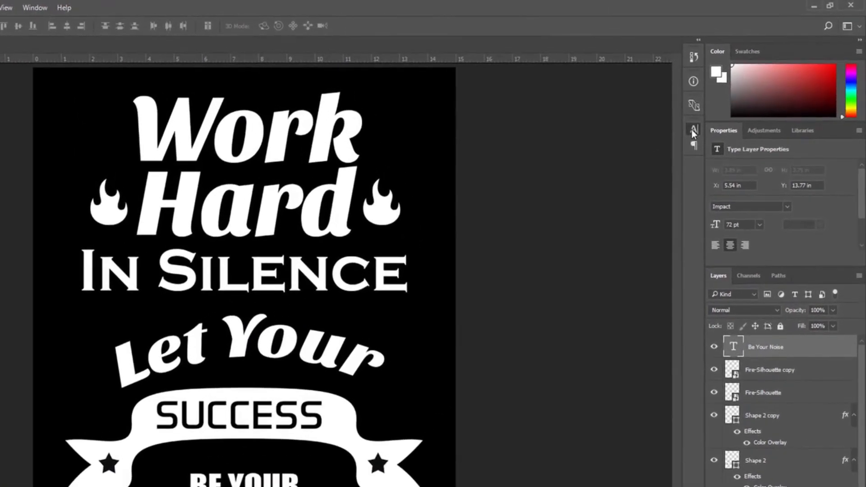
Set the leading of the "BE YOUR" / "NOISE" text to Auto.
{"action": "left_click", "coordinate": [726, 104]}
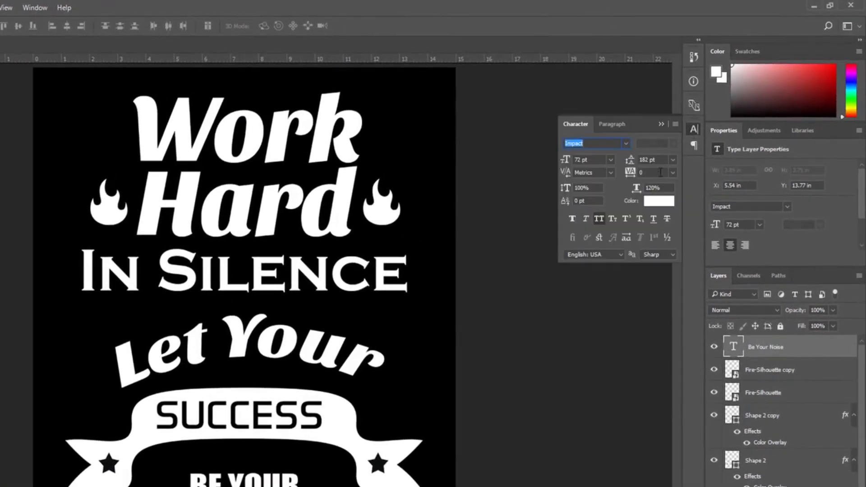
{"action": "left_click", "coordinate": [672, 160]}
{"action": "left_click", "coordinate": [669, 170]}
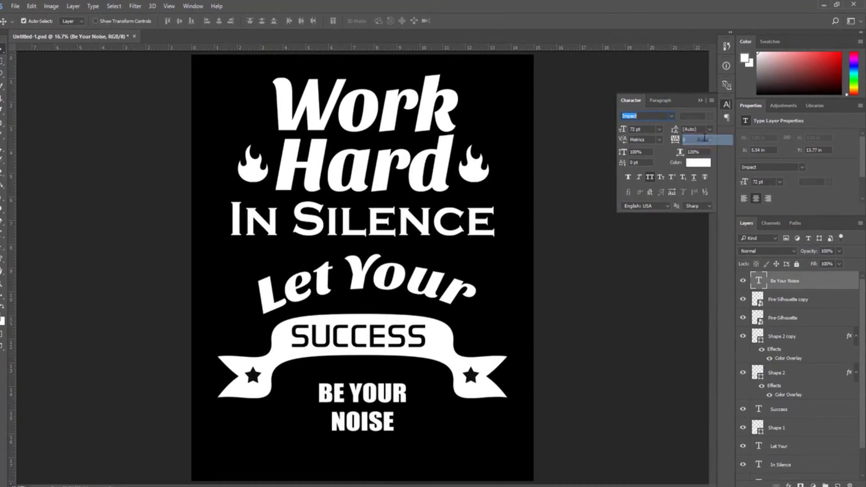
{"action": "left_click", "coordinate": [704, 138]}
{"action": "left_click", "coordinate": [725, 103]}
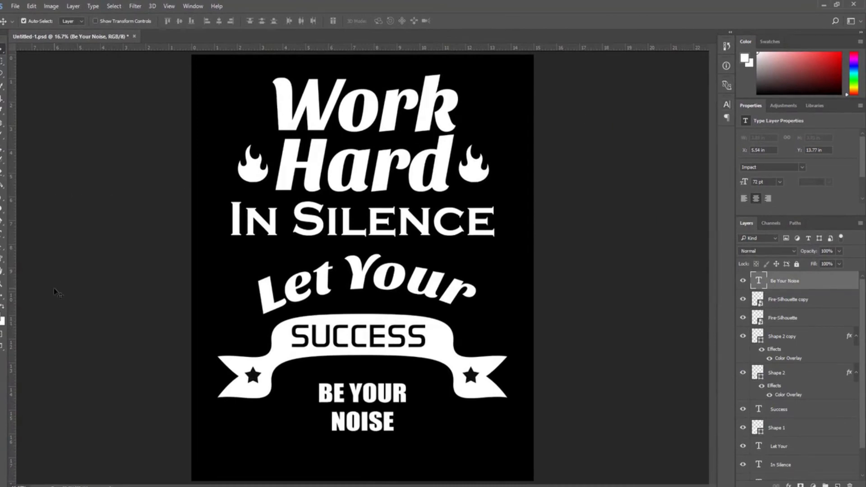
Select both lines of the "BE YOUR" / "NOISE" text and enlarge the font size to 111 pt.
{"action": "left_click", "coordinate": [3, 237]}
{"action": "left_click", "coordinate": [321, 400]}
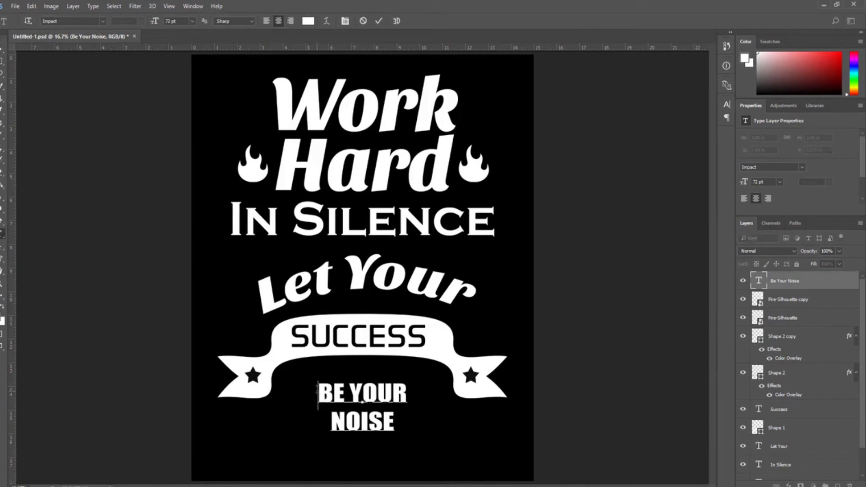
{"action": "left_click_drag", "start_coordinate": [317, 388], "coordinate": [424, 425]}
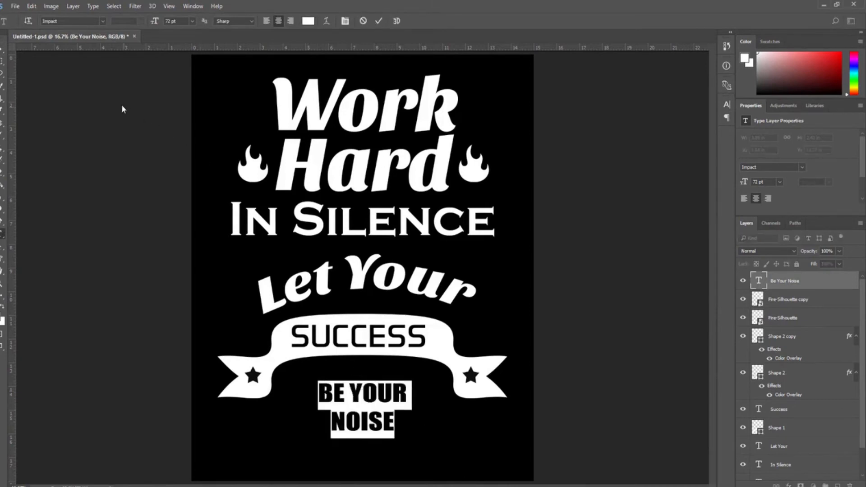
{"action": "left_click_drag", "start_coordinate": [152, 23], "coordinate": [170, 25]}
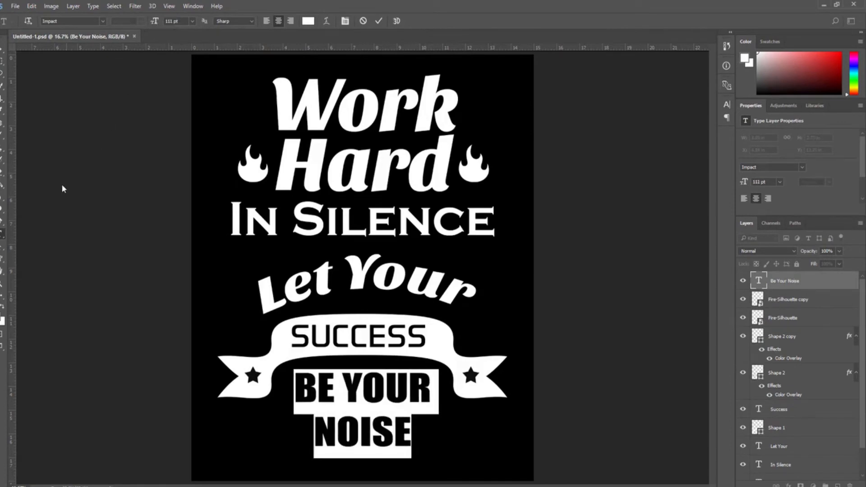
{"action": "left_click", "coordinate": [2, 52]}
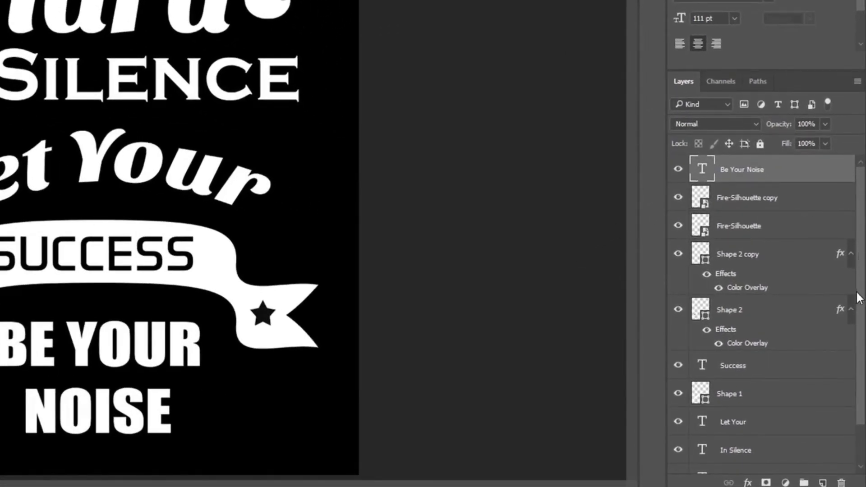
Hide the black Background layer so the design sits on transparency.
{"action": "left_click_drag", "start_coordinate": [857, 294], "coordinate": [854, 354]}
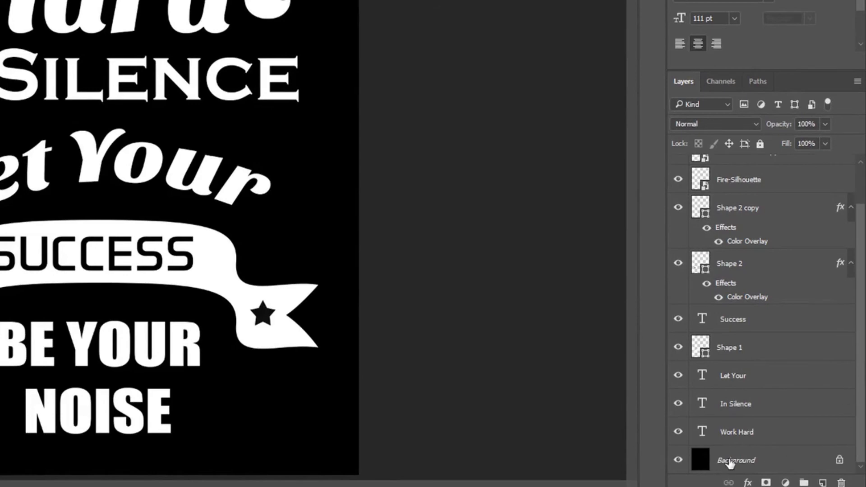
{"action": "left_click", "coordinate": [718, 463]}
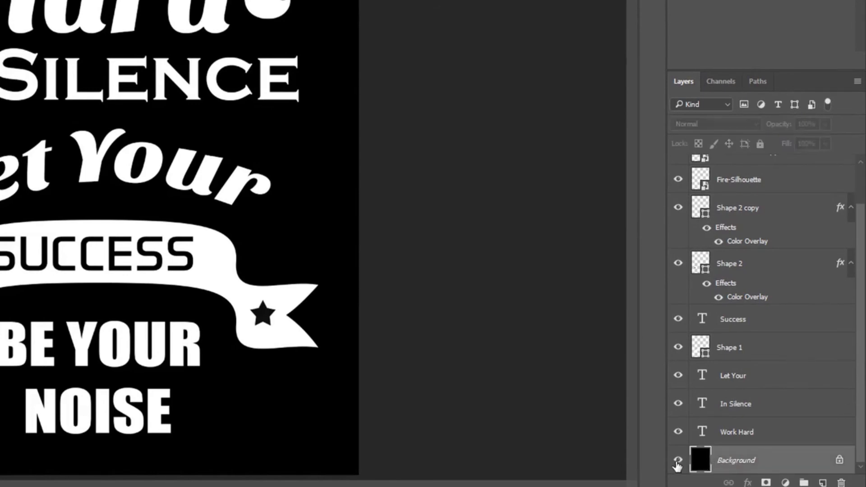
{"action": "left_click", "coordinate": [678, 461]}
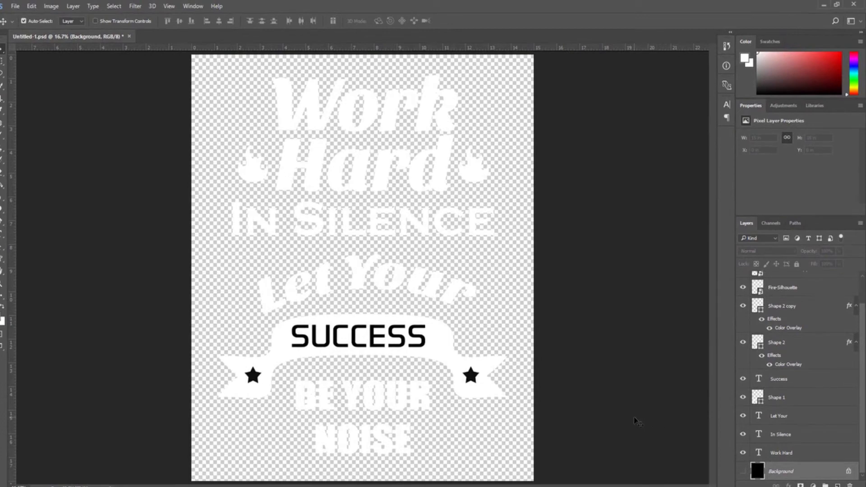
Save the design to the Desktop as a PNG named "sample1 design" with smallest compression and no interlacing, and open the saved file.
{"action": "left_click", "coordinate": [15, 6]}
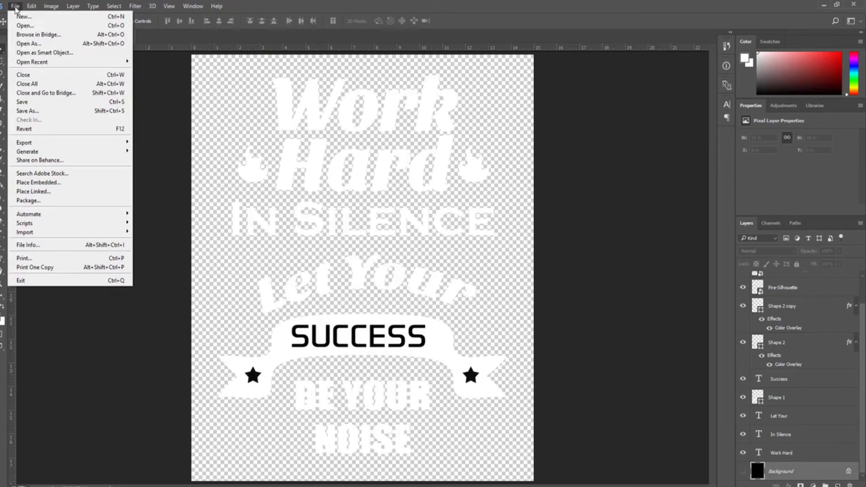
{"action": "left_click", "coordinate": [43, 112]}
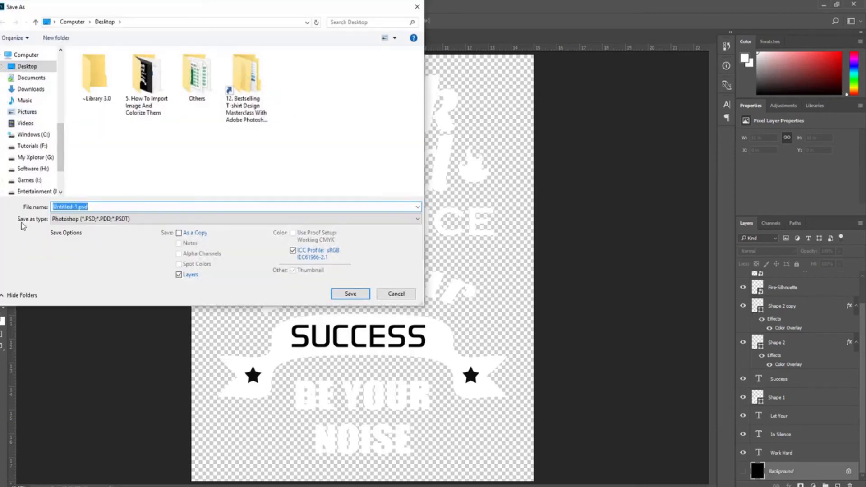
{"action": "left_click", "coordinate": [120, 218]}
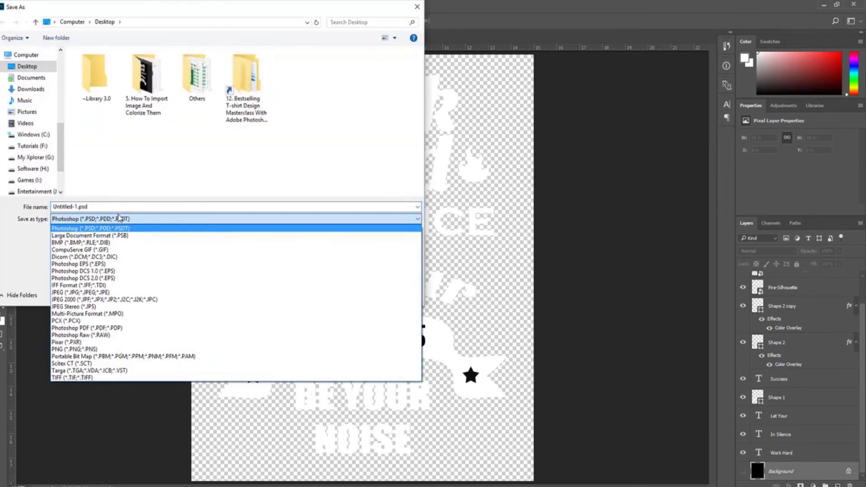
{"action": "left_click", "coordinate": [100, 349]}
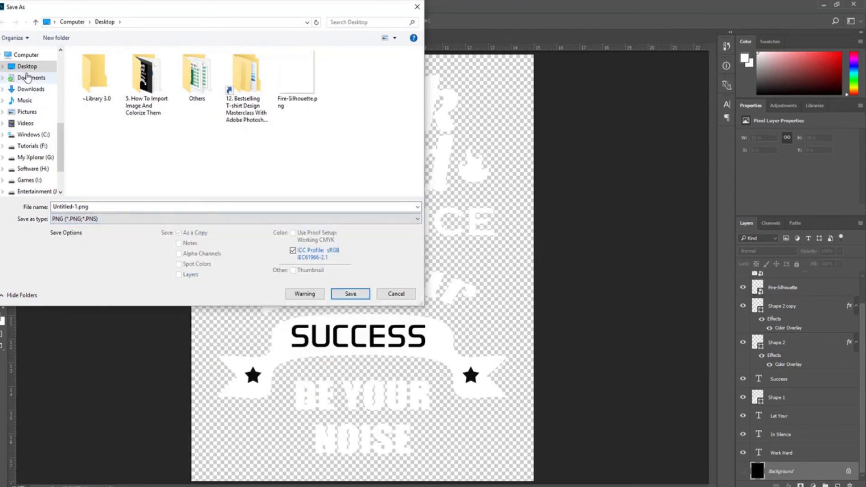
{"action": "left_click", "coordinate": [116, 206]}
{"action": "left_click_drag", "start_coordinate": [117, 206], "coordinate": [23, 205]}
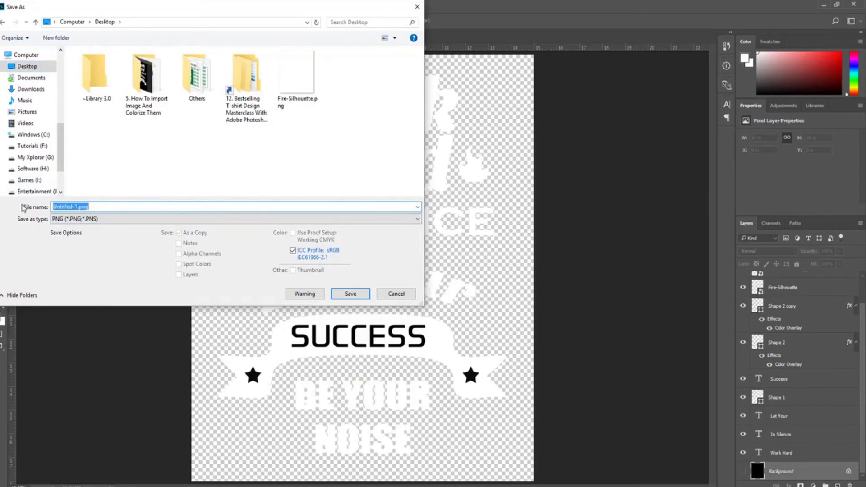
{"action": "type", "text": "sample1 design"}
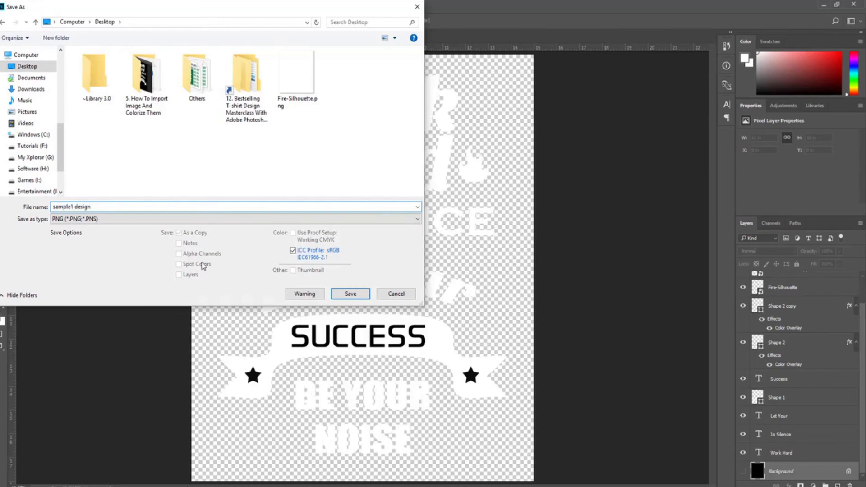
{"action": "left_click", "coordinate": [351, 294]}
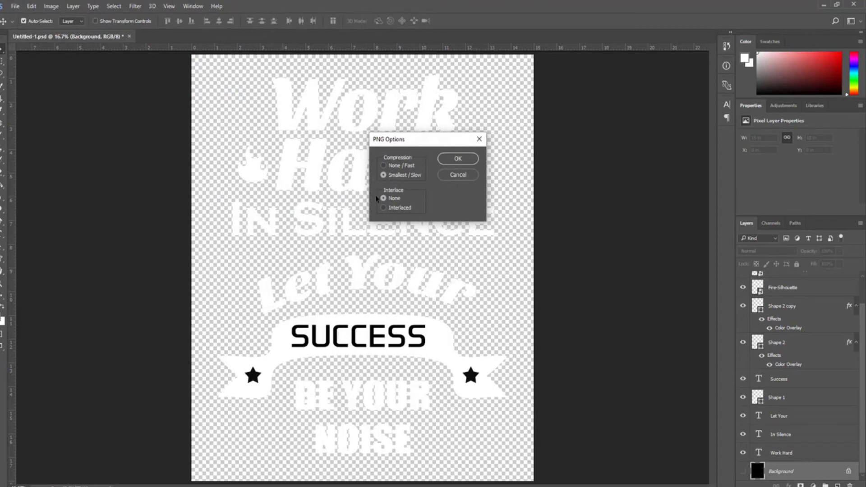
{"action": "left_click", "coordinate": [456, 160]}
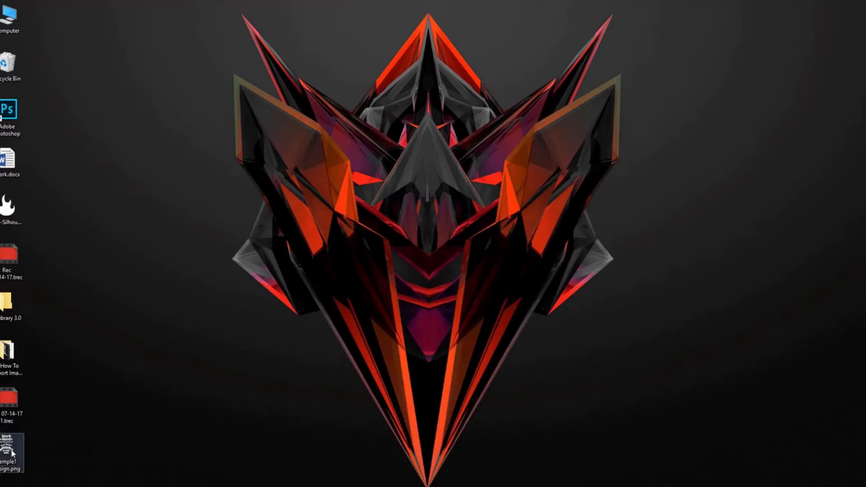
{"action": "double_click", "coordinate": [12, 453]}
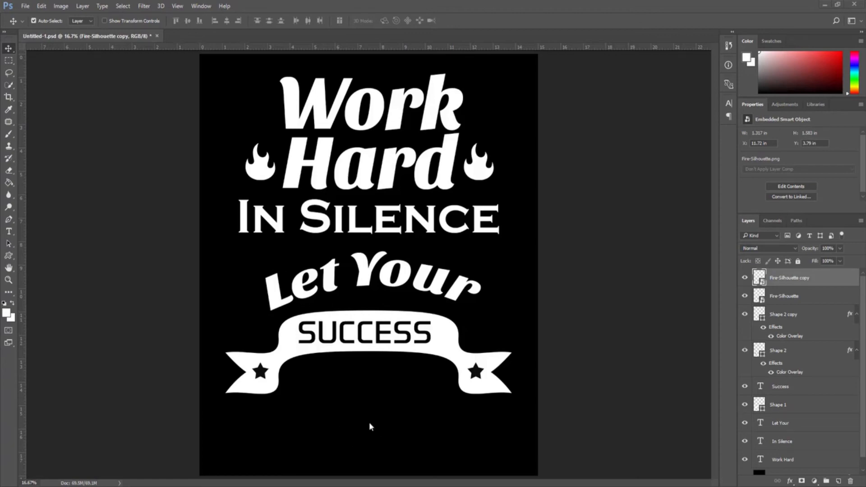
Set up the Type tool with the Impact Regular font at 72 pt.
{"action": "left_click", "coordinate": [9, 232]}
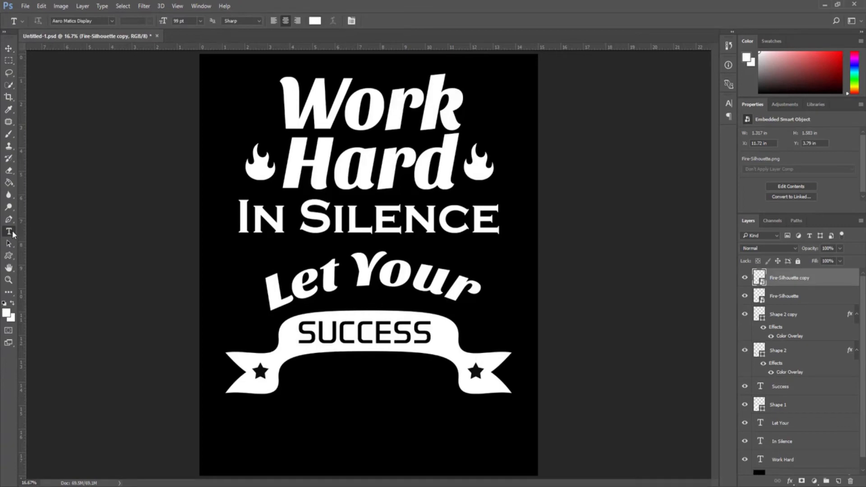
{"action": "left_click", "coordinate": [112, 21]}
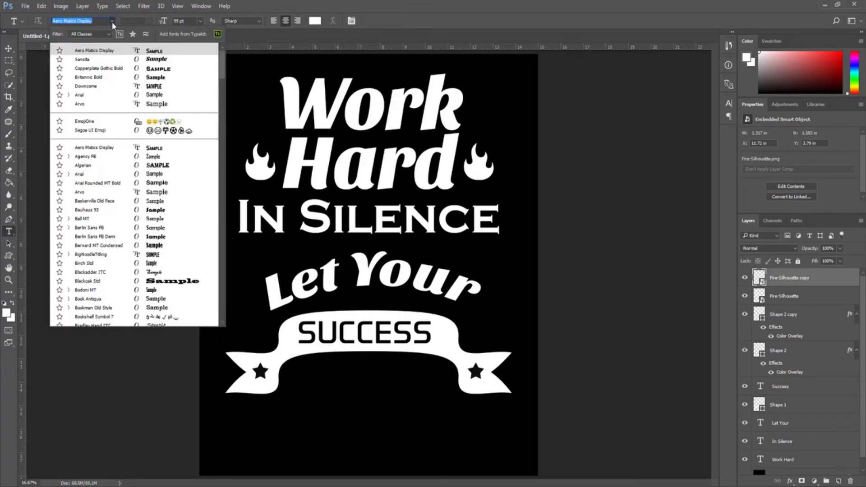
{"action": "type", "text": "im"}
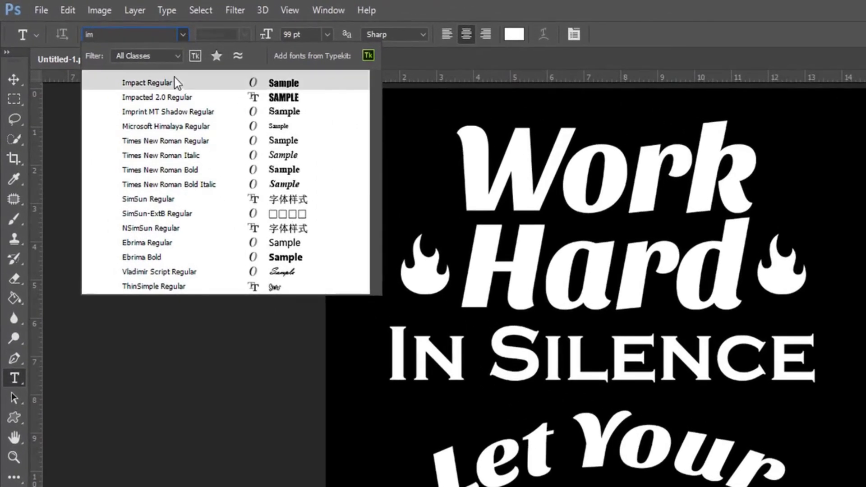
{"action": "left_click", "coordinate": [169, 82]}
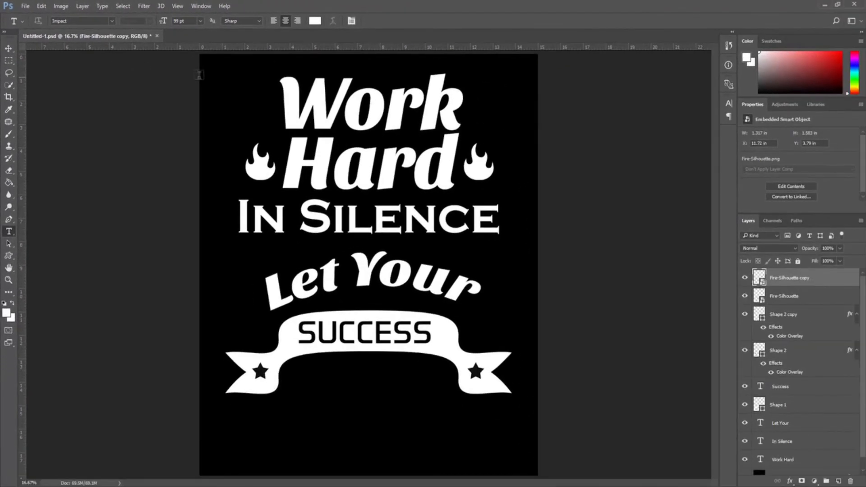
{"action": "left_click", "coordinate": [203, 21]}
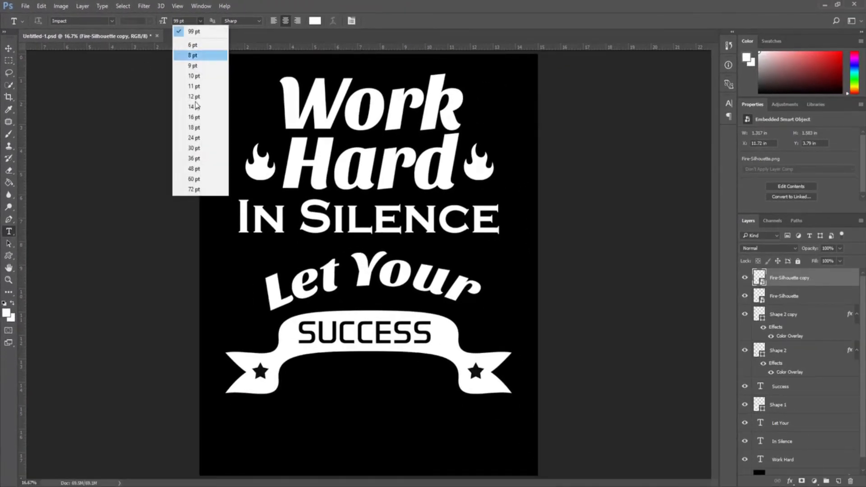
{"action": "left_click", "coordinate": [191, 188]}
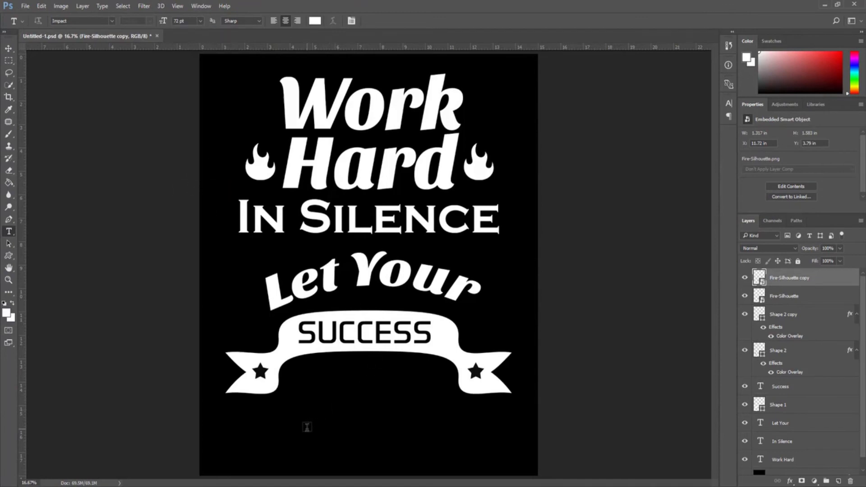
Add the two-line text "BE YOUR" / "NOISE" below the banner and move it up to sit centred under the ribbon's arch.
{"action": "left_click", "coordinate": [307, 427]}
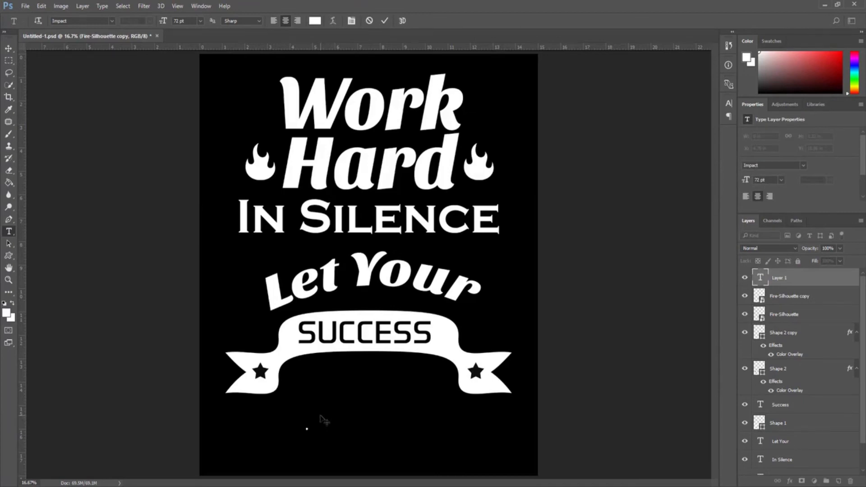
{"action": "type", "text": "BE YOUR"}
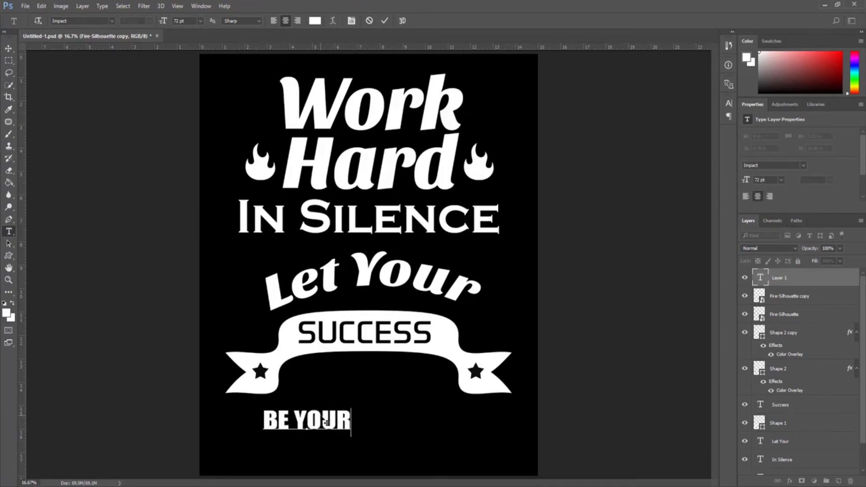
{"action": "key", "text": "Return"}
{"action": "type", "text": "NOISE"}
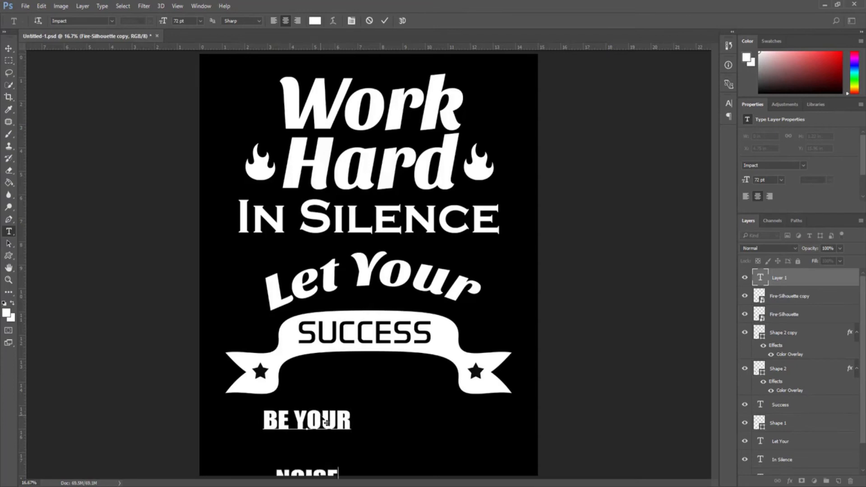
{"action": "left_click", "coordinate": [9, 48]}
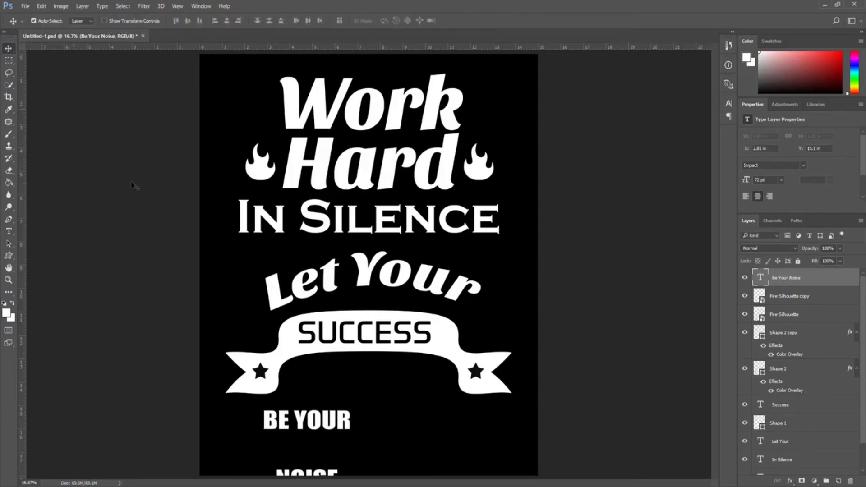
{"action": "left_click_drag", "start_coordinate": [306, 426], "coordinate": [365, 396]}
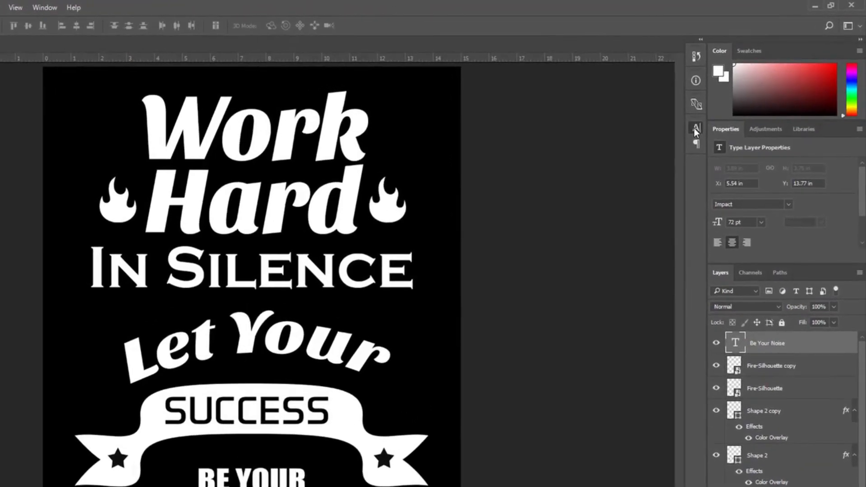
Tighten the line spacing of the "BE YOUR" / "NOISE" text by setting its leading to Auto.
{"action": "left_click", "coordinate": [727, 103]}
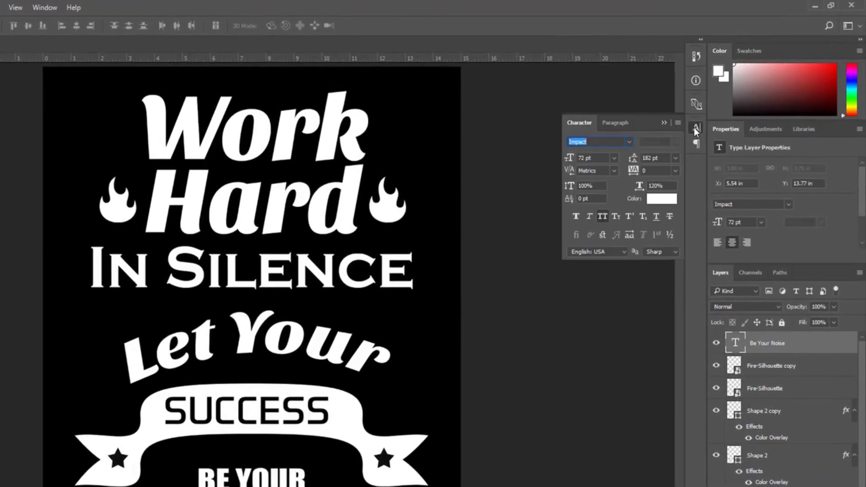
{"action": "left_click", "coordinate": [675, 158]}
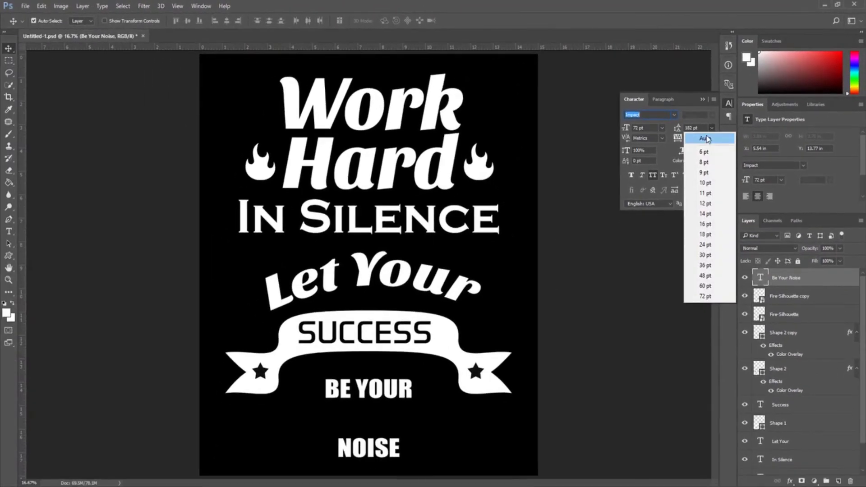
{"action": "left_click", "coordinate": [667, 169]}
{"action": "left_click", "coordinate": [728, 104]}
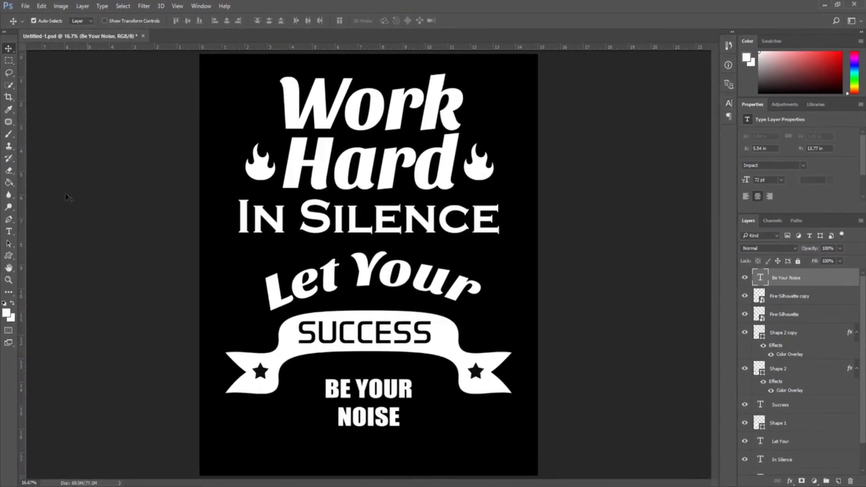
Enlarge the two-line "BE YOUR" / "NOISE" text below the banner to 111 pt.
{"action": "left_click", "coordinate": [8, 231]}
{"action": "left_click", "coordinate": [325, 388]}
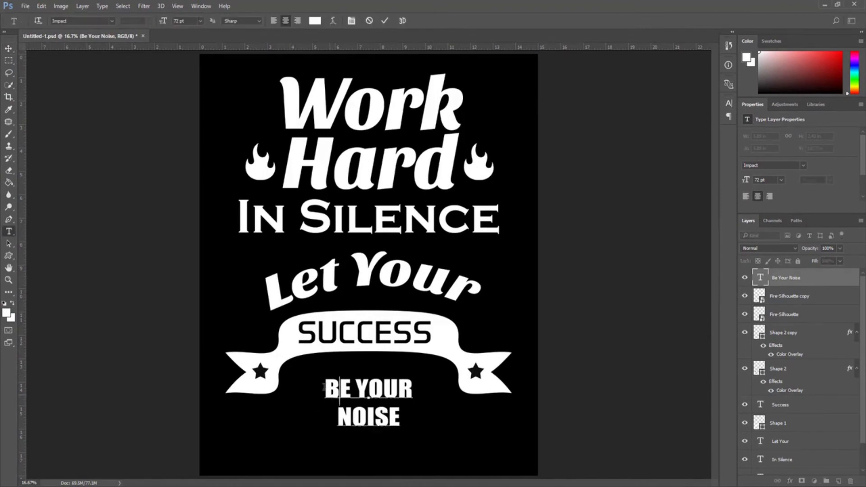
{"action": "left_click_drag", "start_coordinate": [324, 389], "coordinate": [430, 420]}
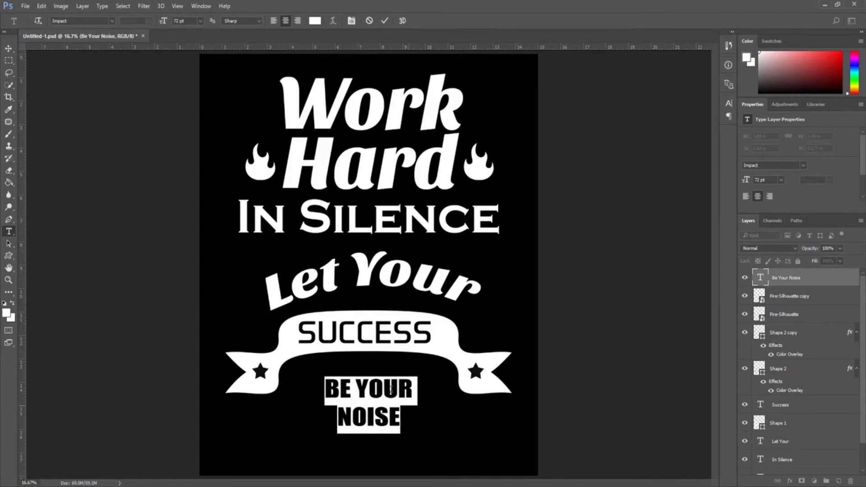
{"action": "left_click_drag", "start_coordinate": [160, 23], "coordinate": [177, 24]}
{"action": "left_click", "coordinate": [9, 50]}
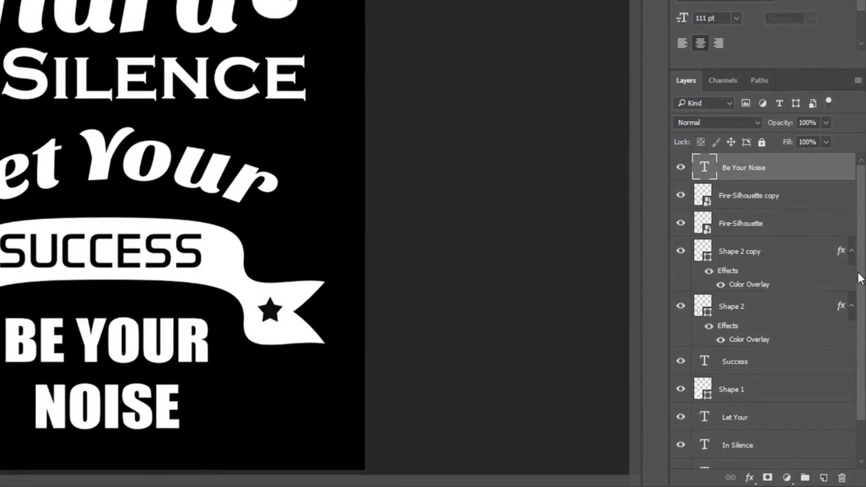
Hide the black Background layer so the design sits on transparency.
{"action": "left_click_drag", "start_coordinate": [856, 294], "coordinate": [856, 354]}
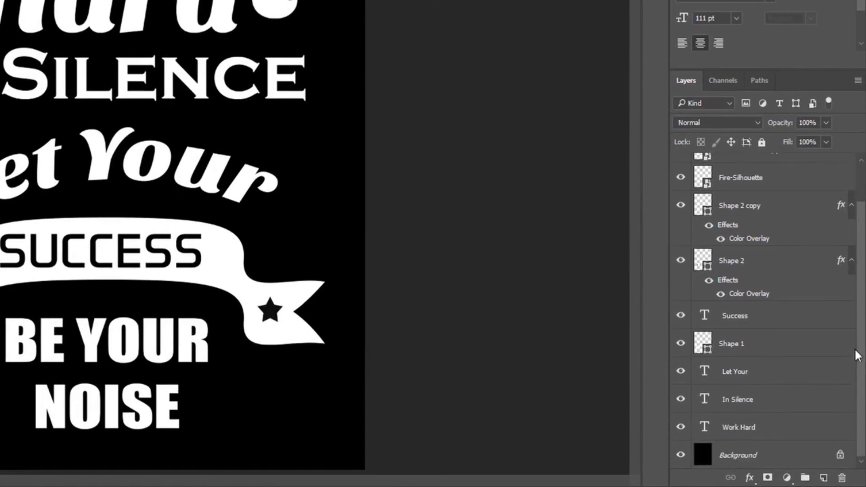
{"action": "left_click", "coordinate": [720, 456]}
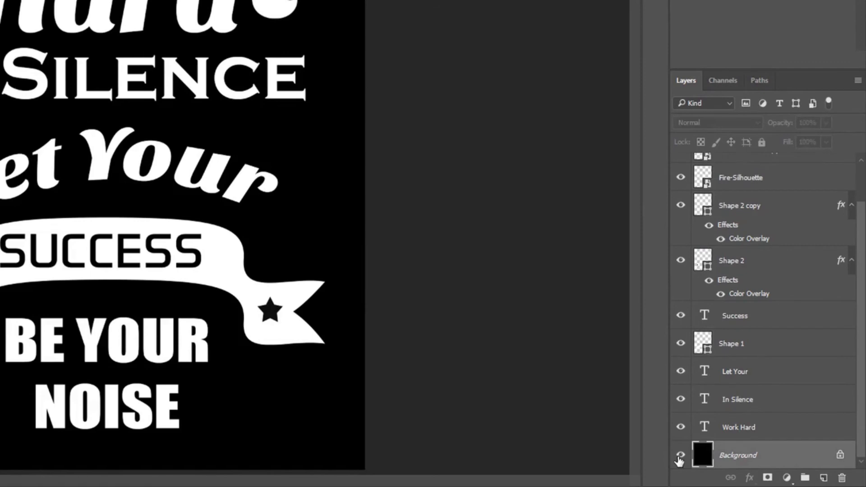
{"action": "left_click", "coordinate": [680, 457]}
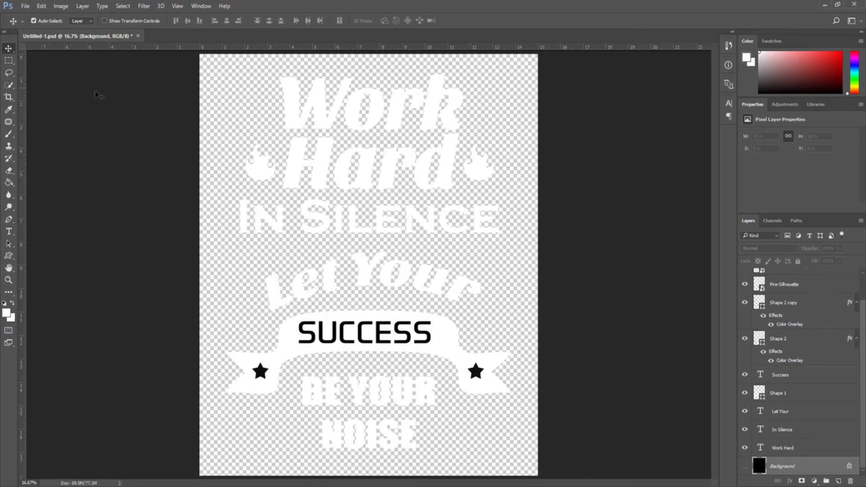
Save the transparent design to the Desktop as the PNG "sample1 design" with smallest compression and no interlacing, and open the saved image.
{"action": "left_click", "coordinate": [24, 6]}
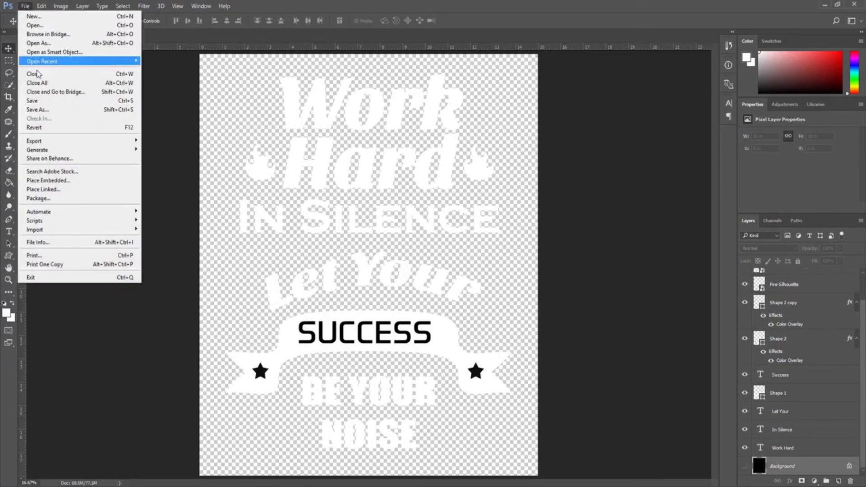
{"action": "left_click", "coordinate": [37, 110]}
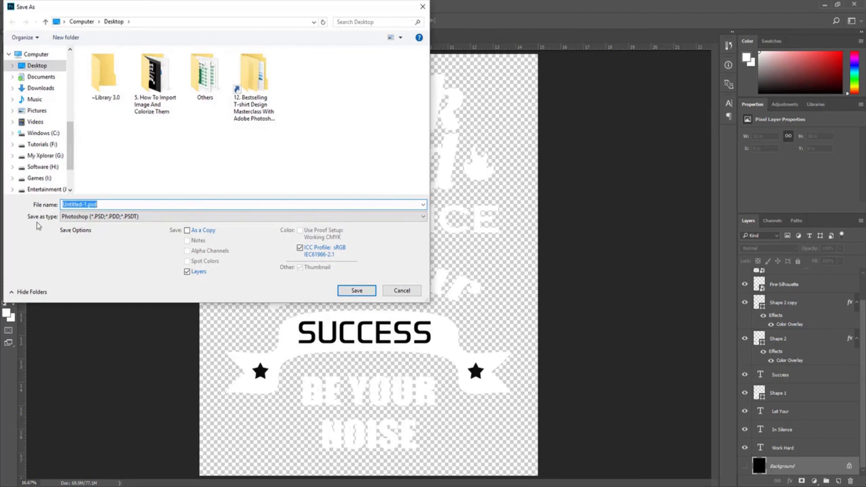
{"action": "left_click", "coordinate": [128, 216]}
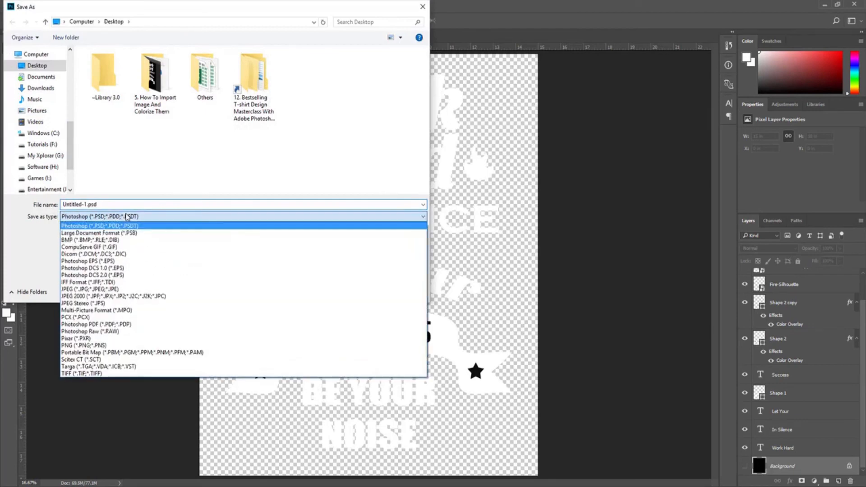
{"action": "left_click", "coordinate": [115, 345]}
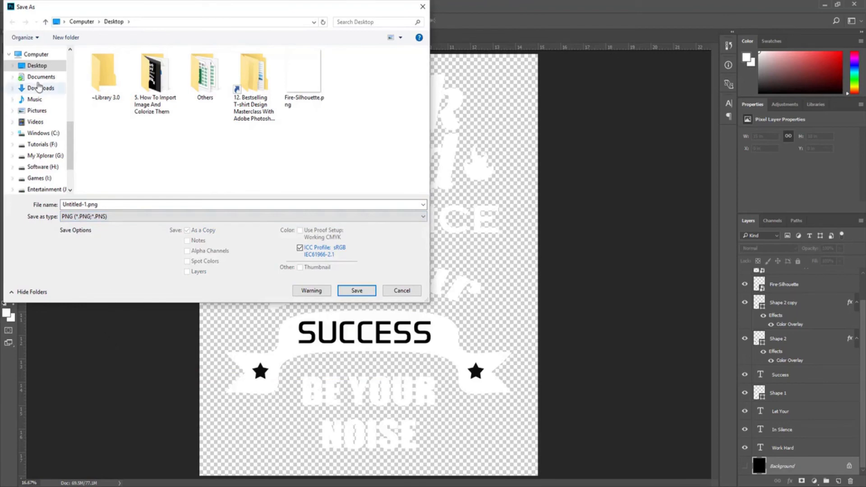
{"action": "left_click", "coordinate": [37, 66]}
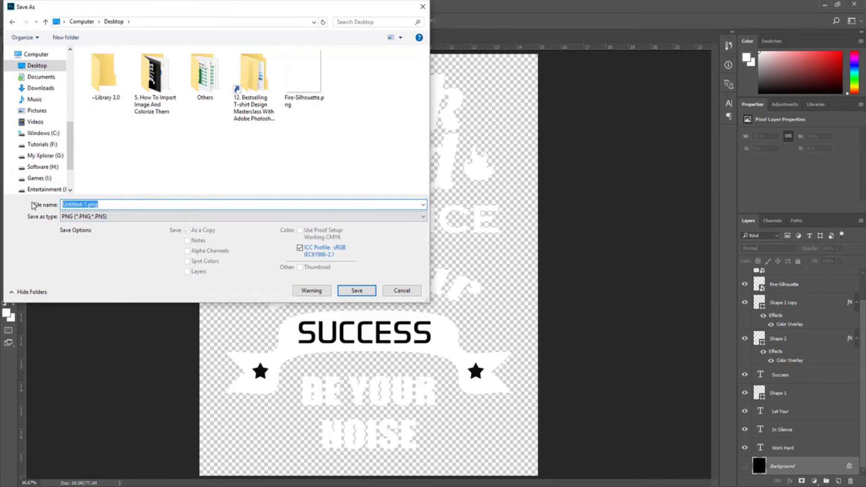
{"action": "type", "text": "sample1 design"}
{"action": "left_click", "coordinate": [360, 286]}
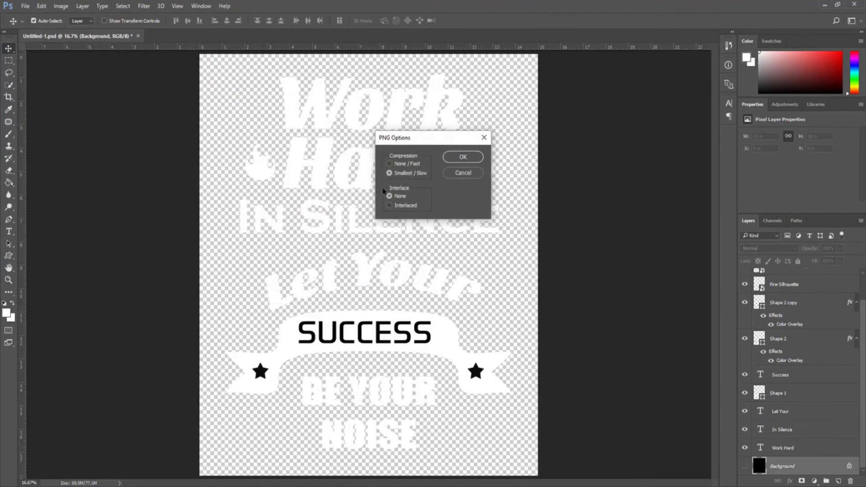
{"action": "left_click", "coordinate": [462, 159]}
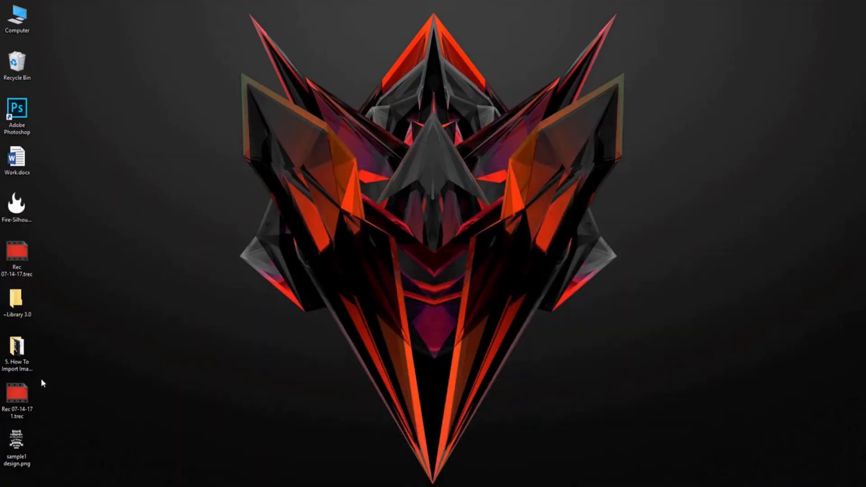
{"action": "double_click", "coordinate": [22, 447]}
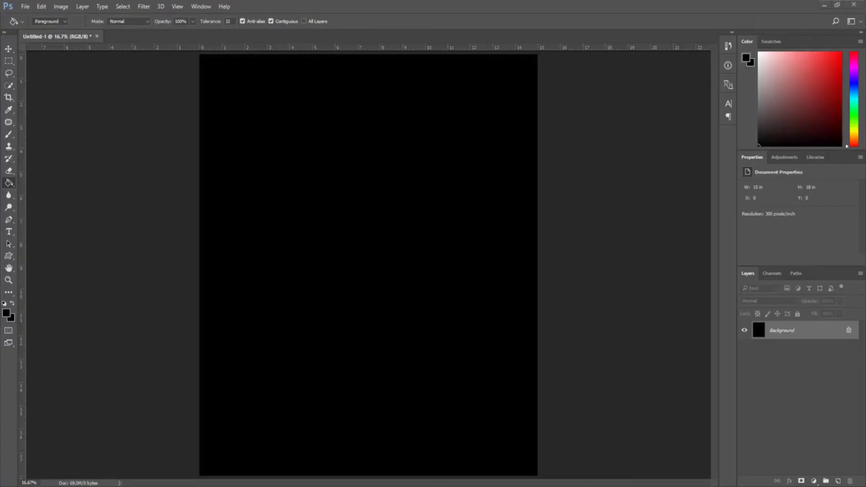
Preview Cat_Image.jpg from the desktop and place it in the blank black document.
{"action": "left_click", "coordinate": [837, 5]}
{"action": "double_click", "coordinate": [15, 212]}
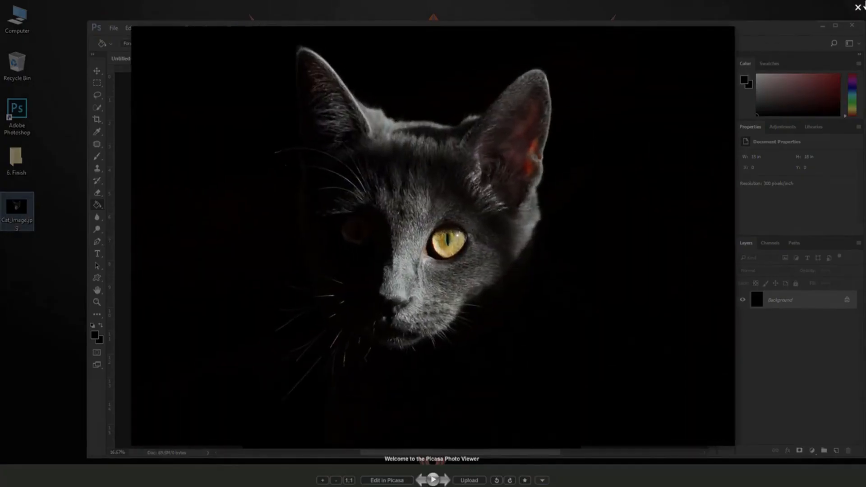
{"action": "left_click", "coordinate": [858, 7]}
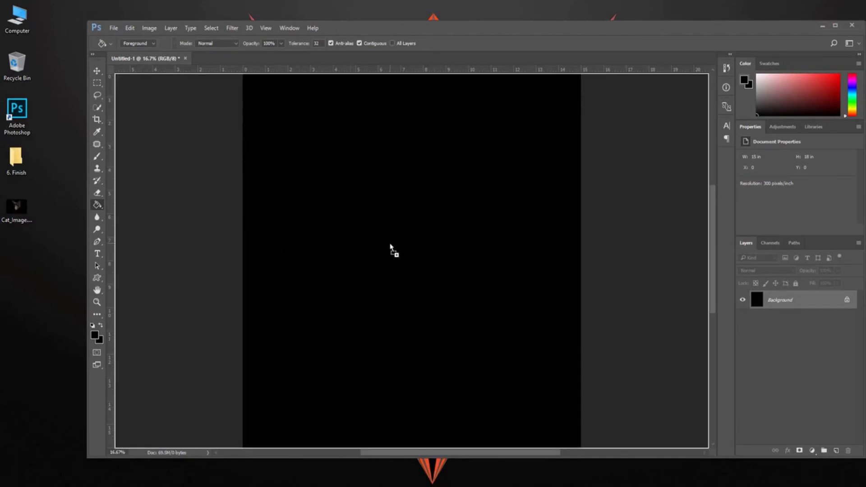
{"action": "left_click_drag", "start_coordinate": [396, 246], "coordinate": [398, 247]}
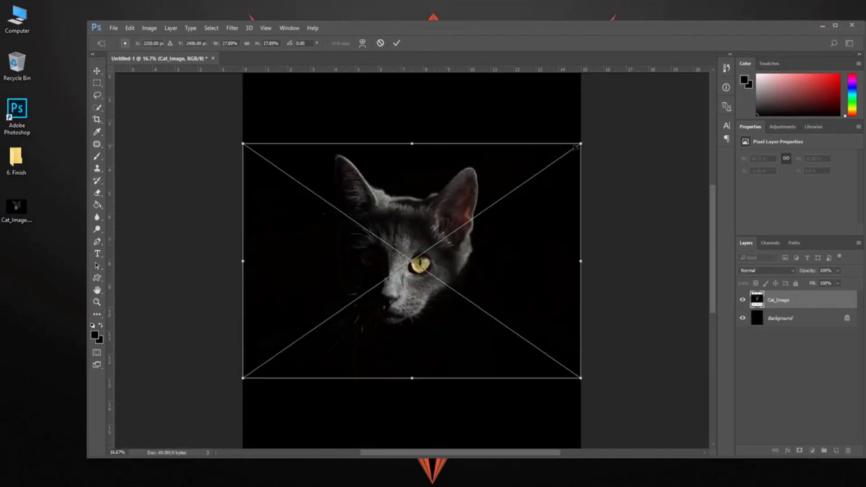
Scale the placed cat image up to about 35.3%, position the face in the upper middle of the canvas, and commit the placement.
{"action": "left_click_drag", "start_coordinate": [581, 143], "coordinate": [675, 88]}
{"action": "left_click_drag", "start_coordinate": [491, 162], "coordinate": [461, 185]}
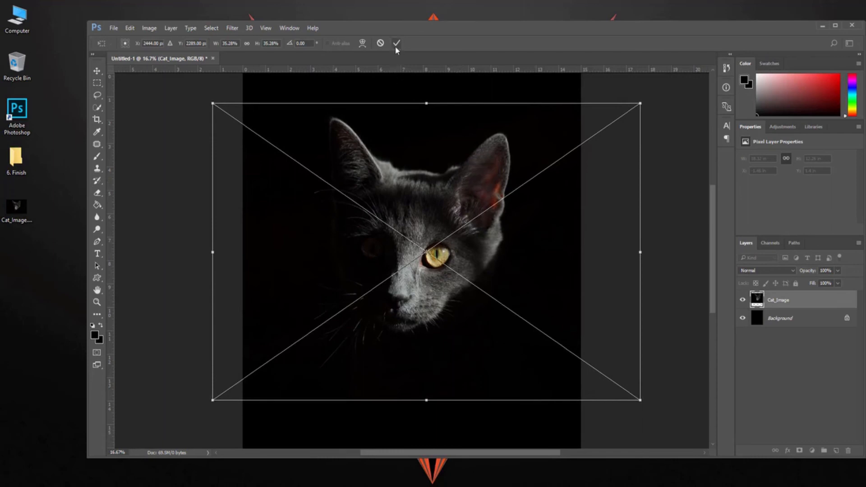
{"action": "left_click", "coordinate": [396, 44]}
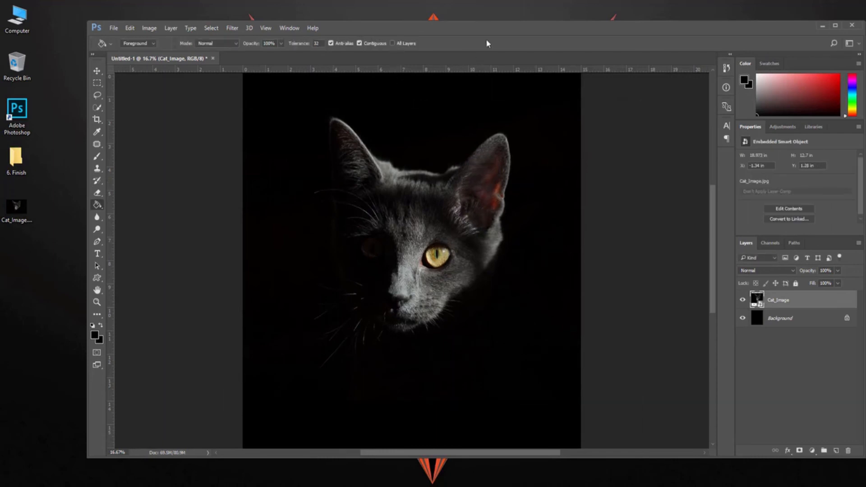
{"action": "double_click", "coordinate": [492, 27]}
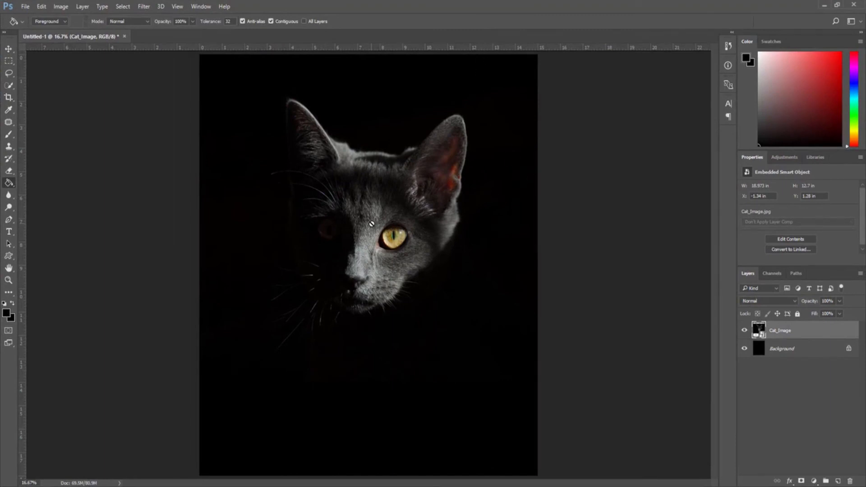
Rasterize the Cat_Image layer and open it in the Filter Gallery.
{"action": "right_click", "coordinate": [781, 332]}
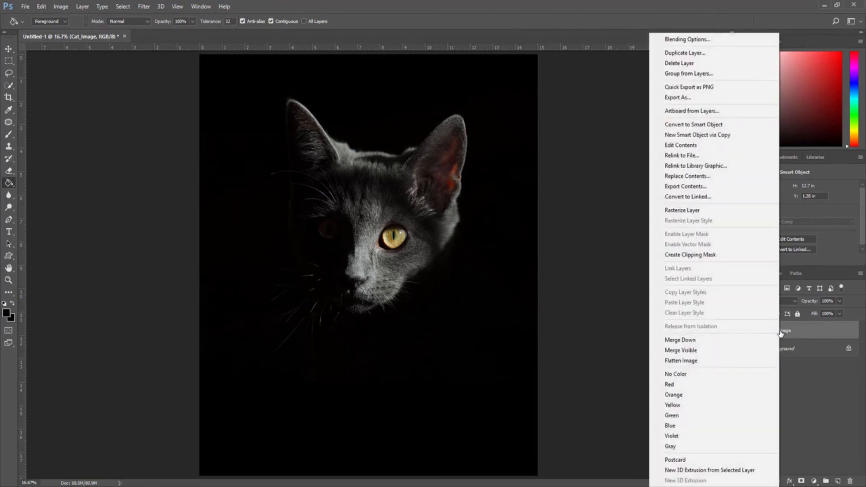
{"action": "left_click", "coordinate": [687, 212]}
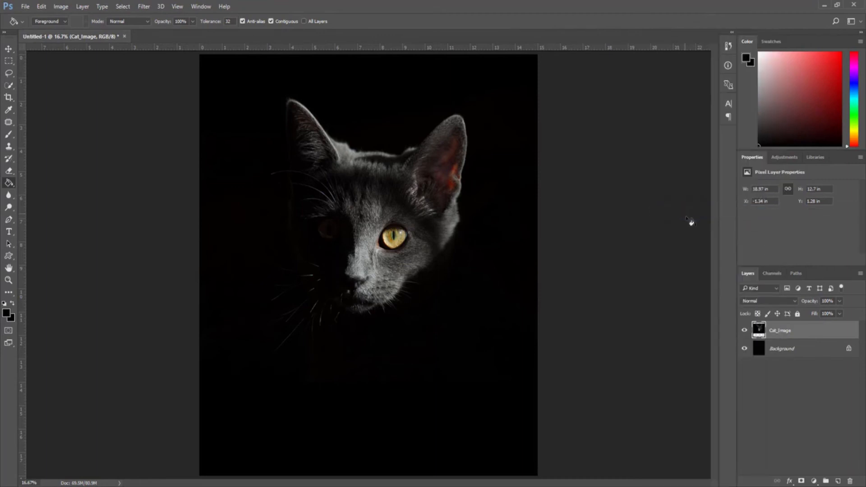
{"action": "left_click", "coordinate": [143, 7]}
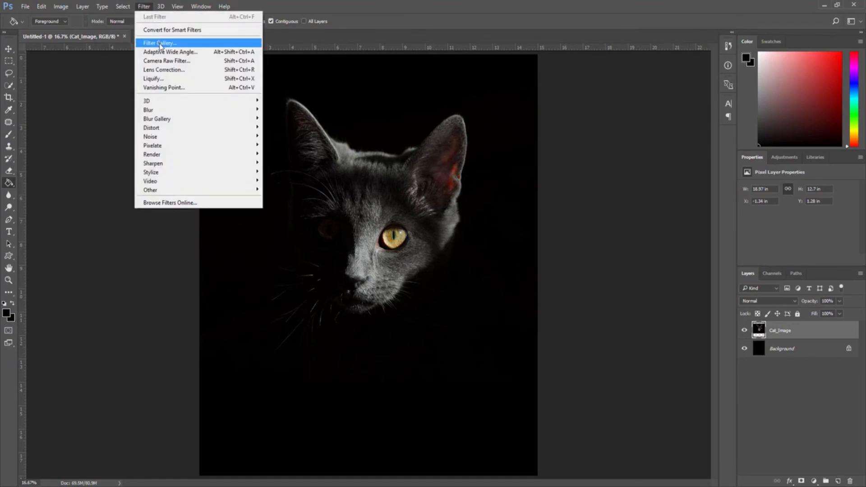
{"action": "left_click", "coordinate": [160, 44]}
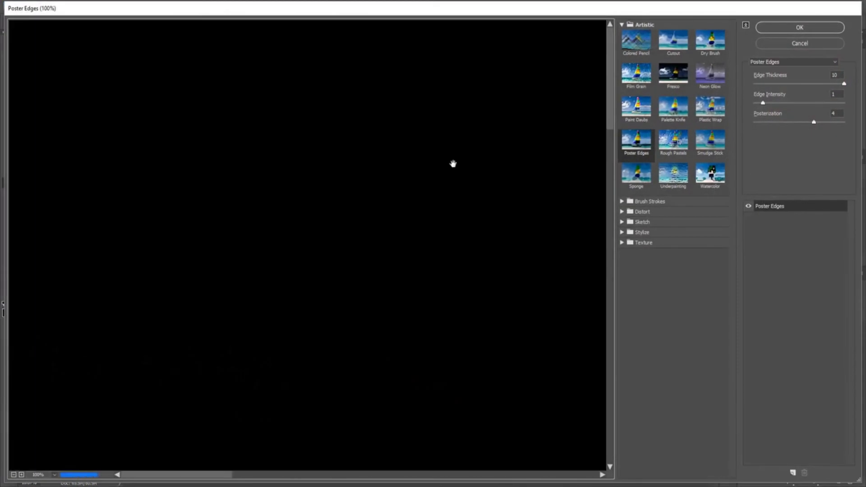
Choose the artistic Cutout filter for the cat image, with the preview at 33%.
{"action": "key", "text": "ctrl+plus"}
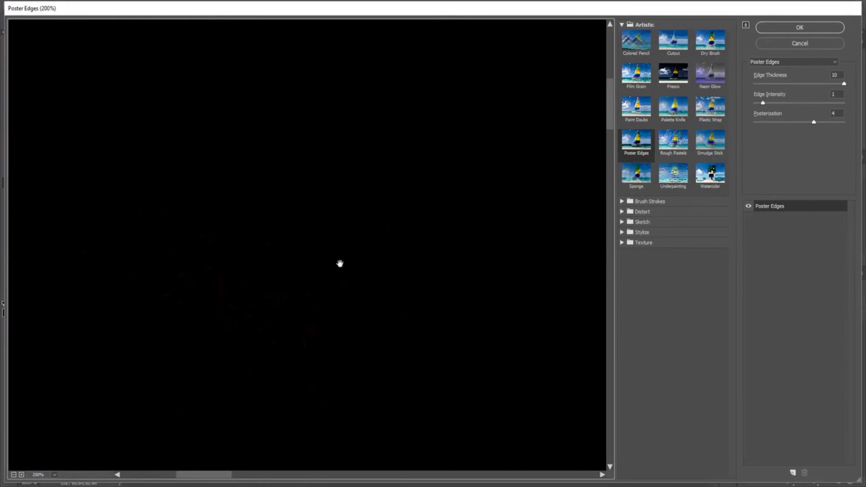
{"action": "right_click", "coordinate": [314, 128]}
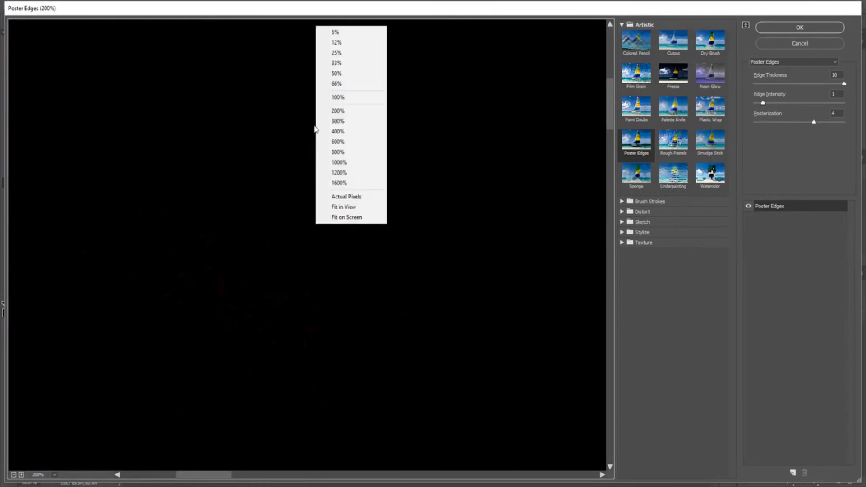
{"action": "left_click", "coordinate": [337, 65]}
{"action": "left_click_drag", "start_coordinate": [370, 478], "coordinate": [448, 480]}
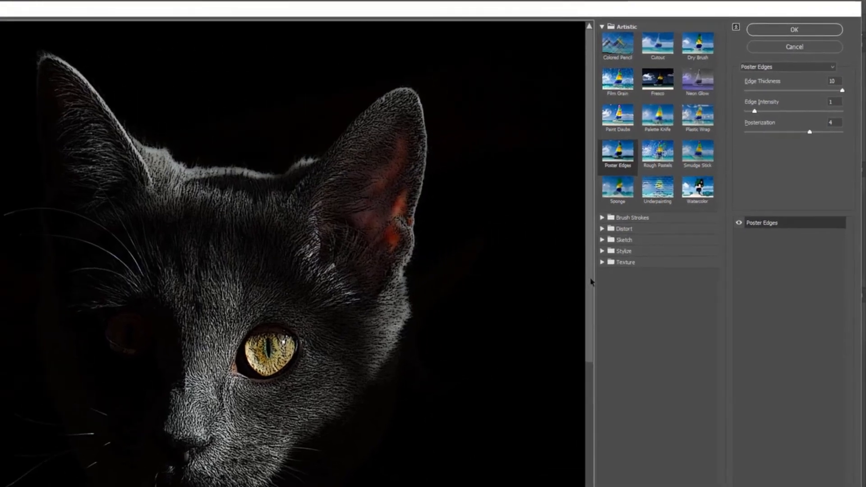
{"action": "left_click_drag", "start_coordinate": [609, 256], "coordinate": [607, 303]}
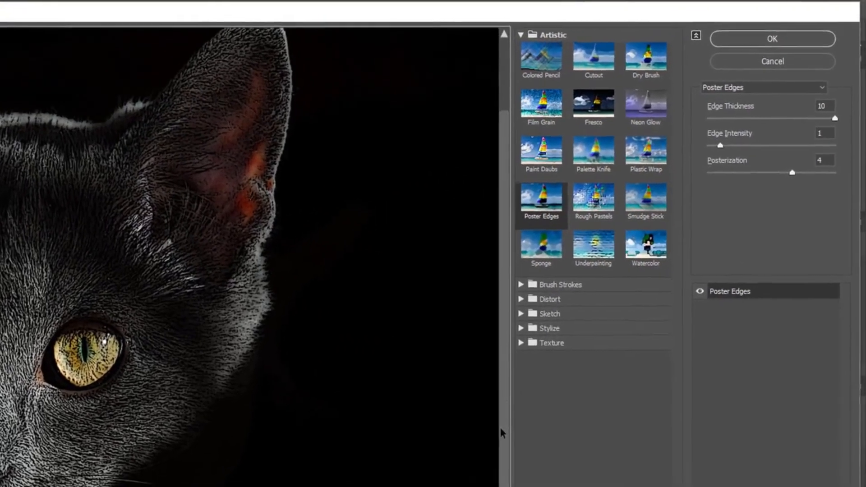
{"action": "left_click_drag", "start_coordinate": [491, 442], "coordinate": [490, 381]}
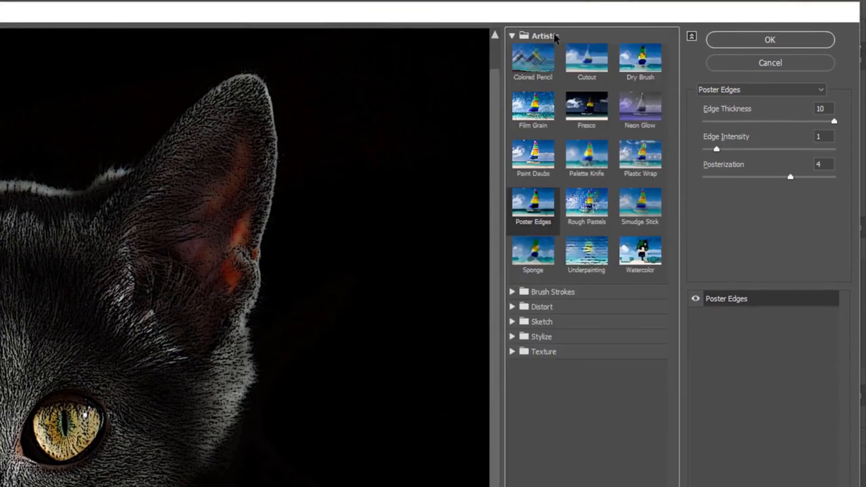
{"action": "left_click", "coordinate": [585, 65]}
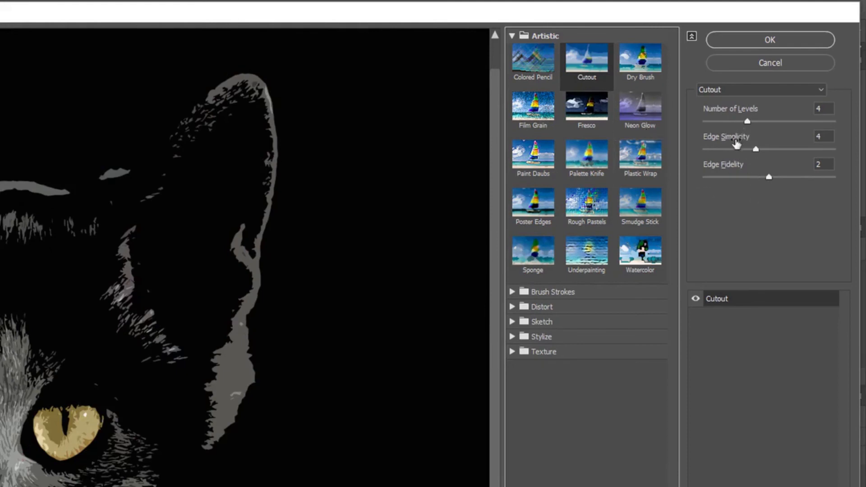
Set the Cutout filter to 5 levels and edge simplicity 6, keeping edge fidelity at 2, and apply it.
{"action": "mouse_move", "coordinate": [748, 121]}
{"action": "left_mouse_down"}
{"action": "mouse_move", "coordinate": [720, 131]}
{"action": "mouse_move", "coordinate": [763, 125]}
{"action": "left_mouse_up"}
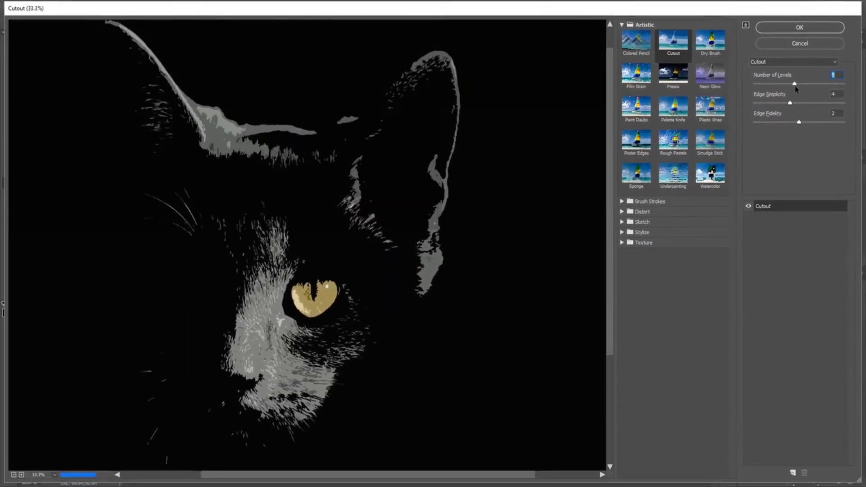
{"action": "left_click_drag", "start_coordinate": [795, 86], "coordinate": [797, 86]}
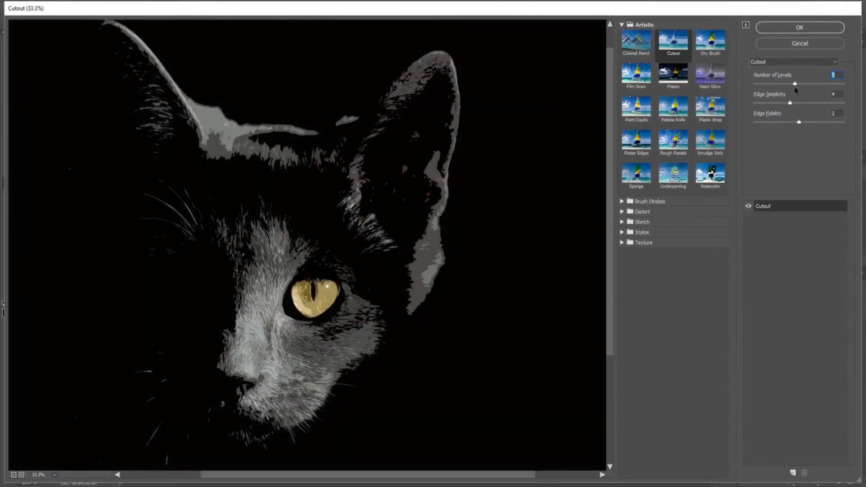
{"action": "left_click_drag", "start_coordinate": [793, 87], "coordinate": [795, 84]}
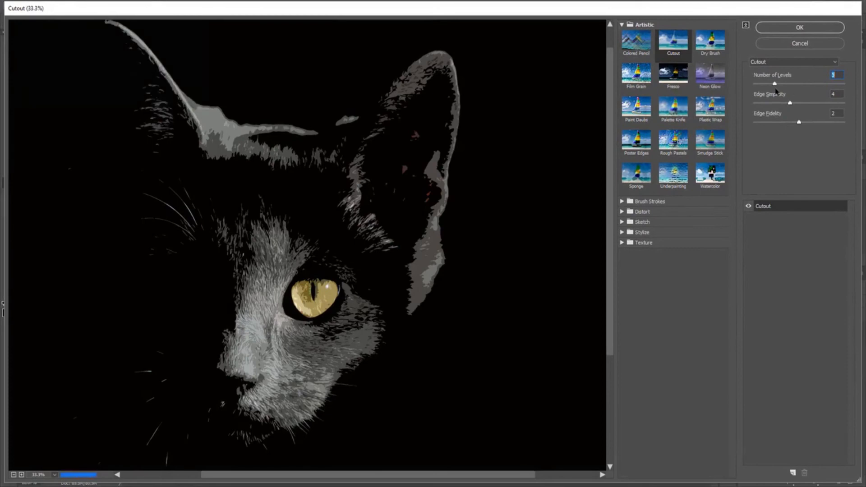
{"action": "left_click_drag", "start_coordinate": [789, 103], "coordinate": [807, 110]}
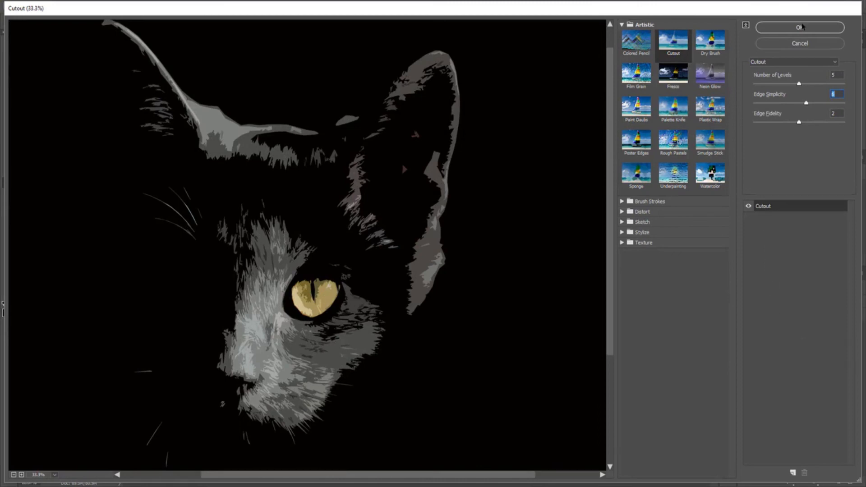
{"action": "left_click", "coordinate": [800, 27]}
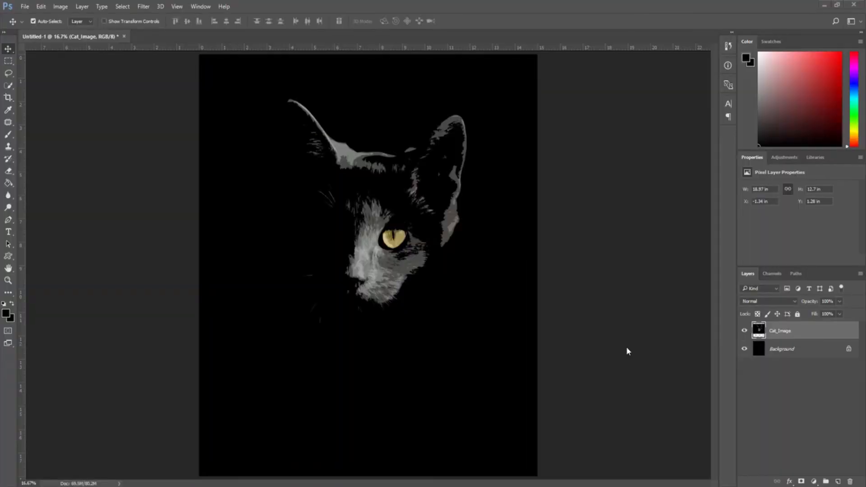
Hide the Background layer and delete the black area around the cat on the Cat_Image layer using the Magic Wand.
{"action": "left_click", "coordinate": [744, 349]}
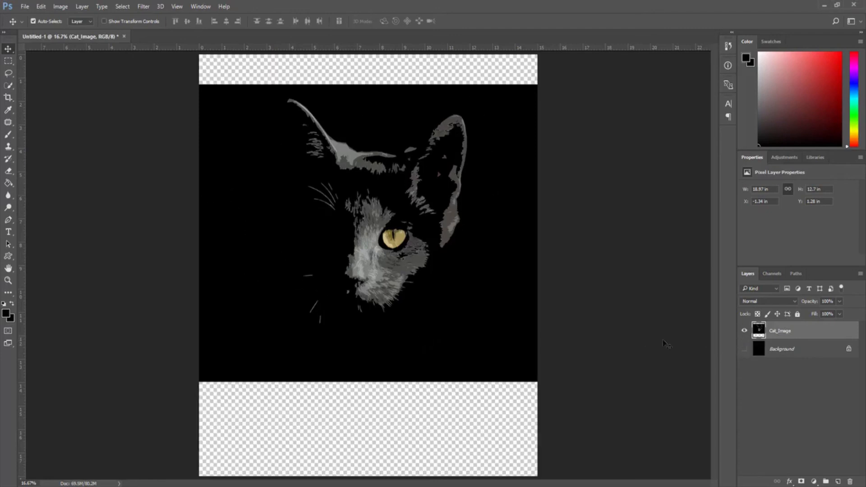
{"action": "left_click", "coordinate": [8, 85]}
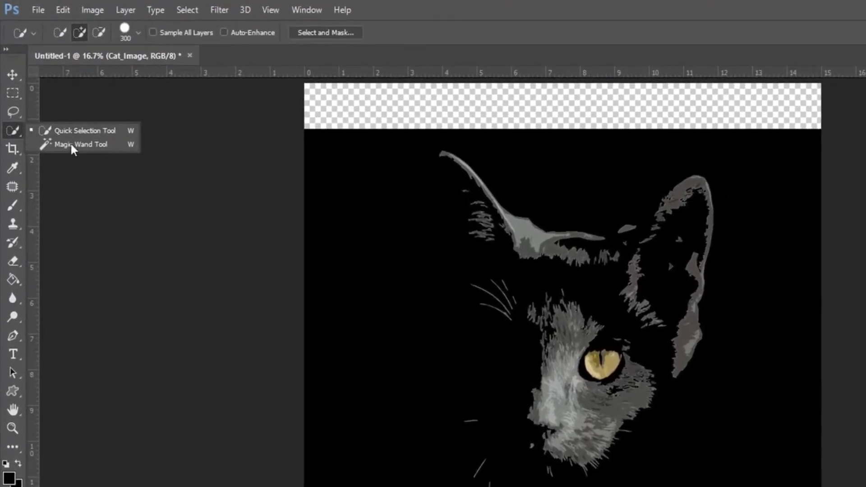
{"action": "left_click", "coordinate": [93, 145]}
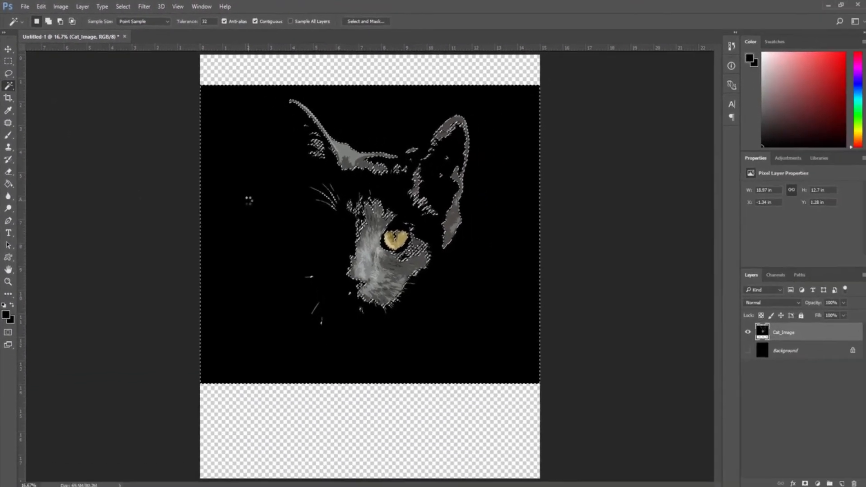
{"action": "left_click", "coordinate": [378, 307]}
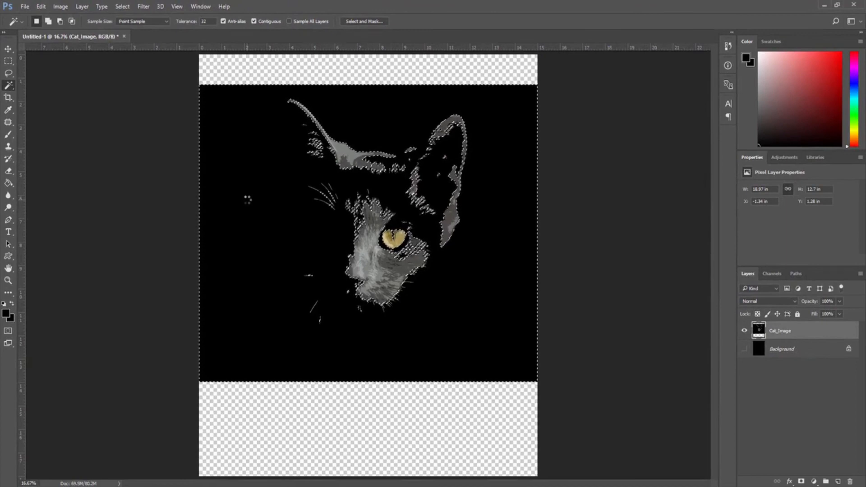
{"action": "key", "text": "Delete"}
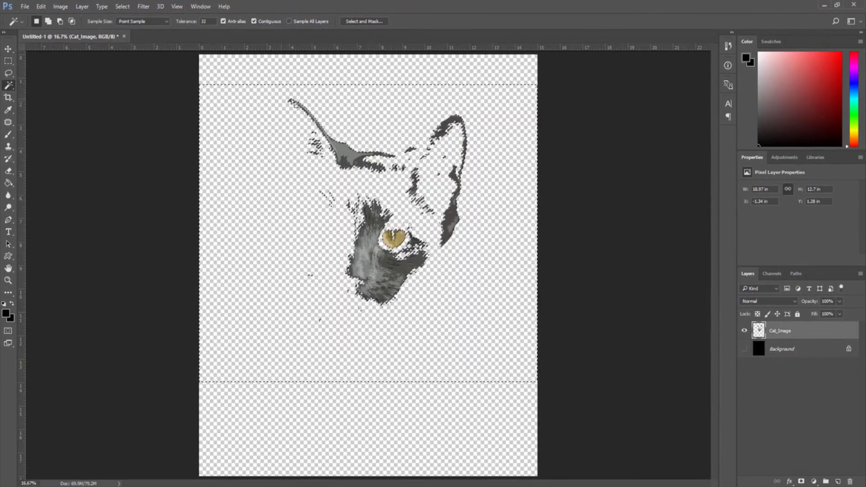
Show the black Background layer again and clear the selection around the cat.
{"action": "left_click", "coordinate": [745, 349]}
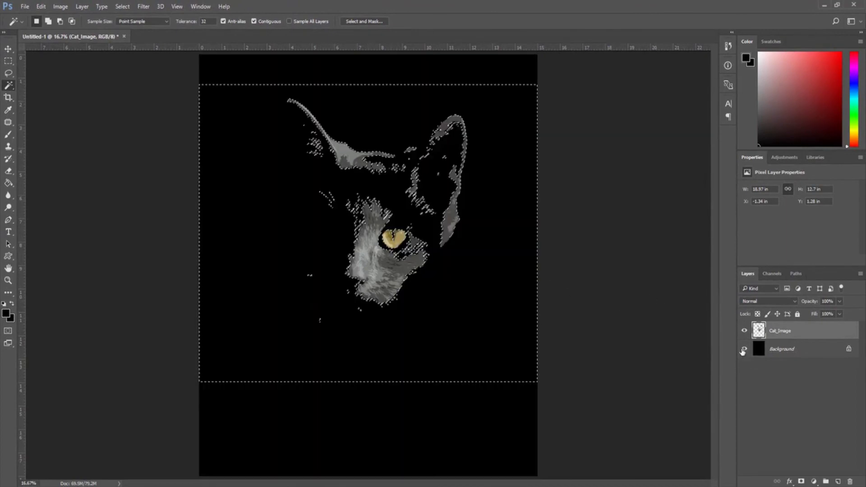
{"action": "left_click", "coordinate": [9, 49]}
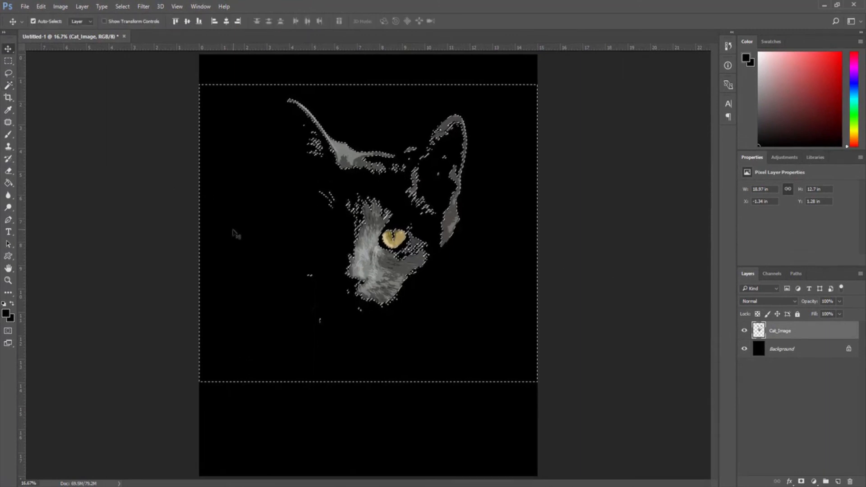
{"action": "key", "text": "ctrl+d"}
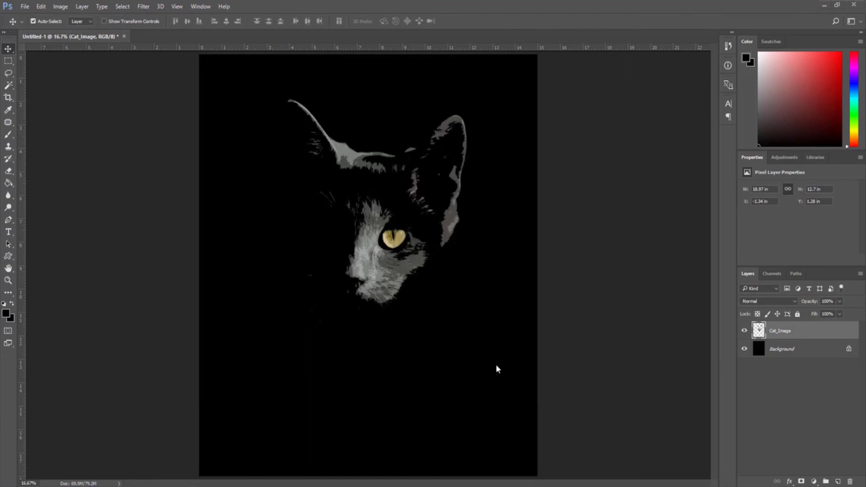
Start a new text layer beside the cat's face with the font size at 72 pt and the text color white (ffffff).
{"action": "left_click", "coordinate": [8, 233]}
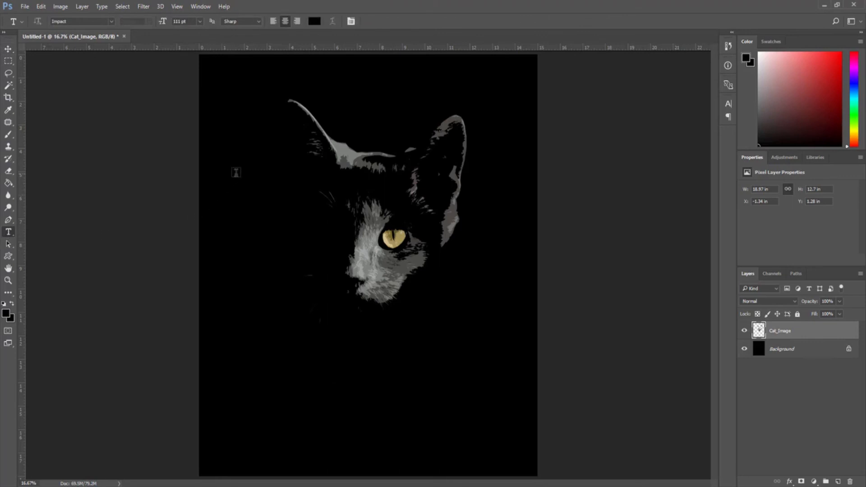
{"action": "left_click", "coordinate": [252, 198]}
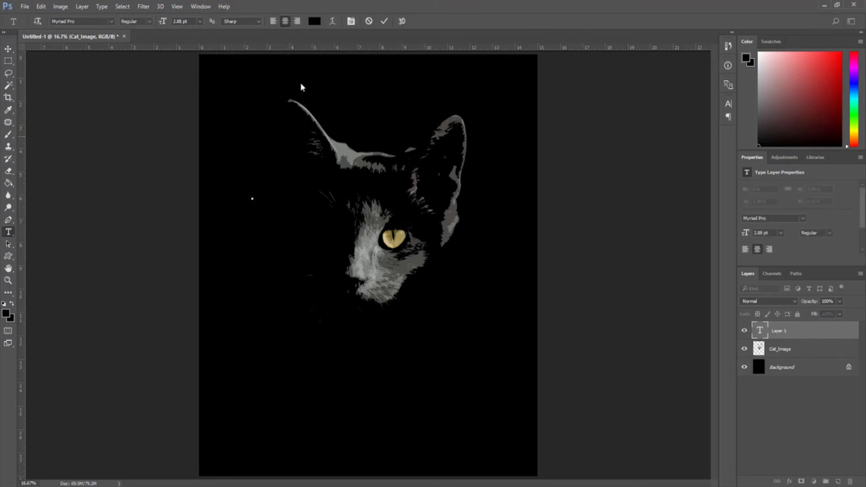
{"action": "left_click", "coordinate": [200, 21]}
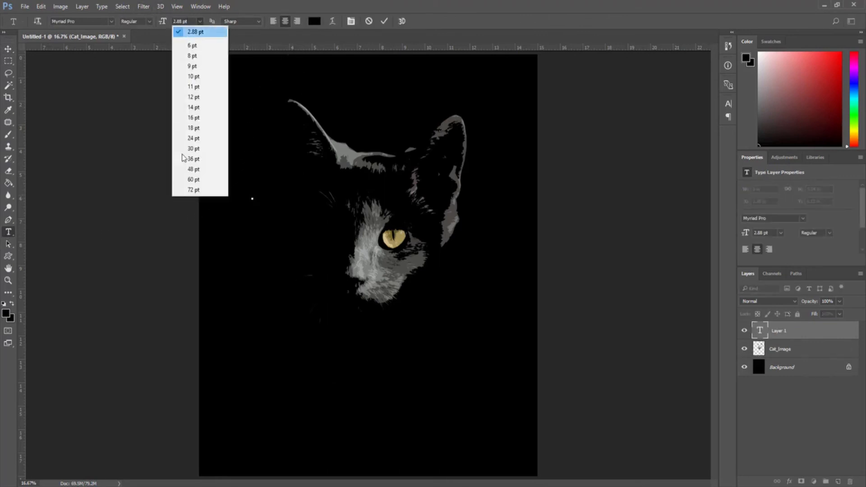
{"action": "left_click", "coordinate": [200, 192]}
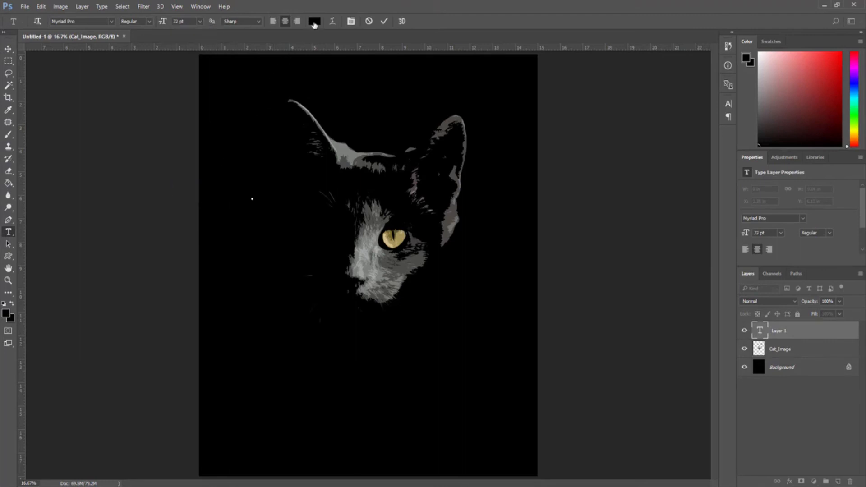
{"action": "left_click", "coordinate": [315, 23]}
{"action": "left_click_drag", "start_coordinate": [512, 199], "coordinate": [361, 115]}
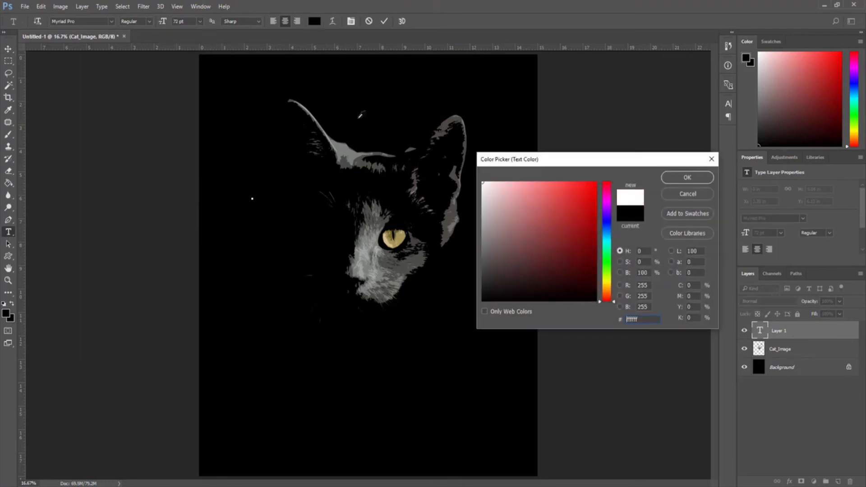
{"action": "left_click", "coordinate": [663, 177]}
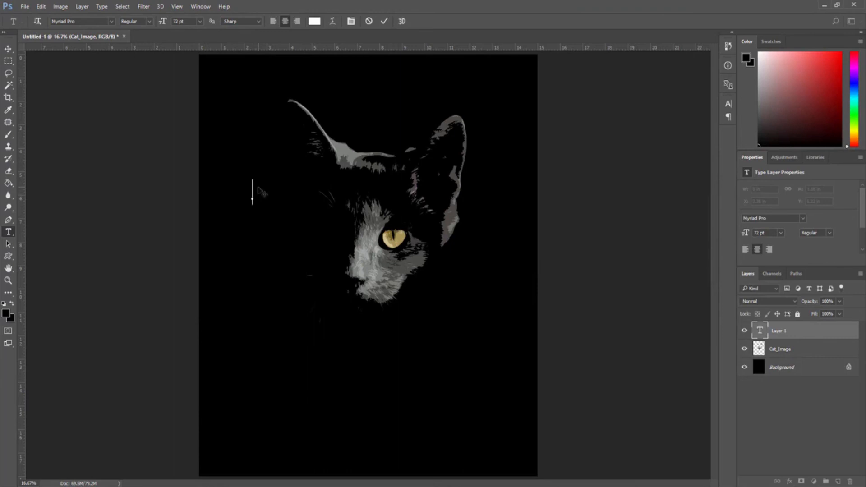
Enter CATS, ARE and My as three left-aligned lines of text and commit them.
{"action": "type", "text": "CATS"}
{"action": "key", "text": "Return"}
{"action": "left_click", "coordinate": [274, 21]}
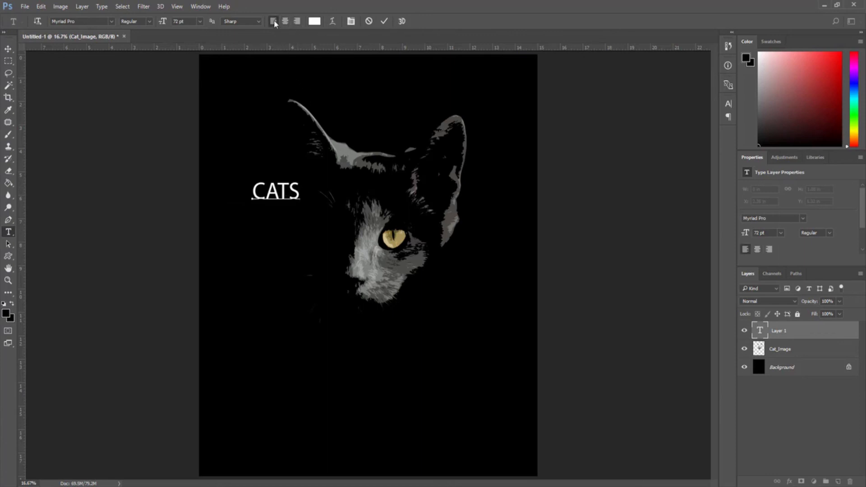
{"action": "key", "text": "Return"}
{"action": "type", "text": "ARE"}
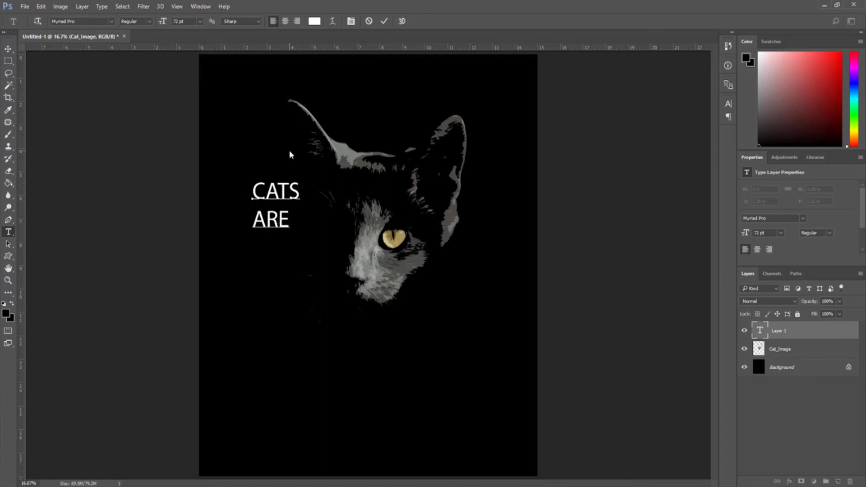
{"action": "key", "text": "Return"}
{"action": "type", "text": "My"}
{"action": "left_click", "coordinate": [384, 22]}
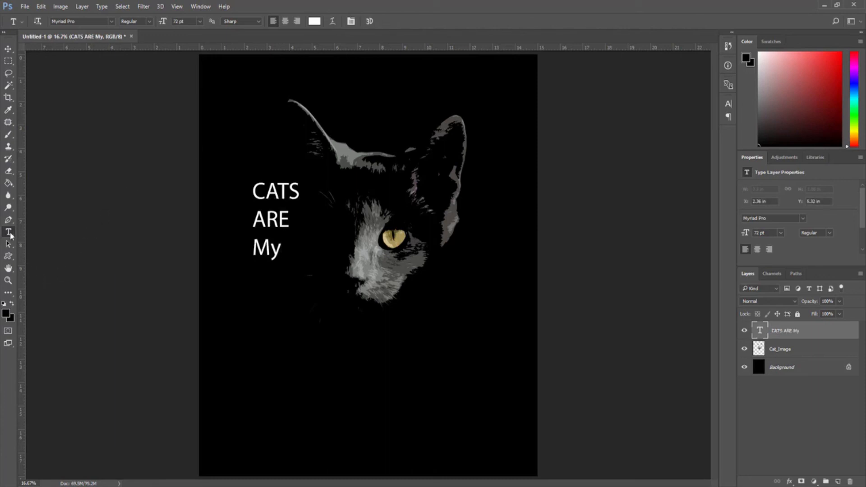
Add two separate text layers below the first text, one reading Favorite and one beneath it reading PEOPLE.
{"action": "left_click", "coordinate": [260, 293]}
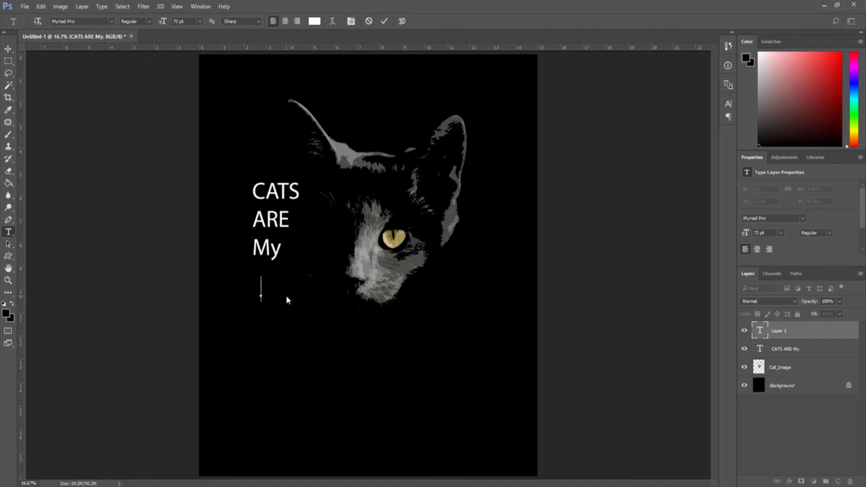
{"action": "type", "text": "Favorite"}
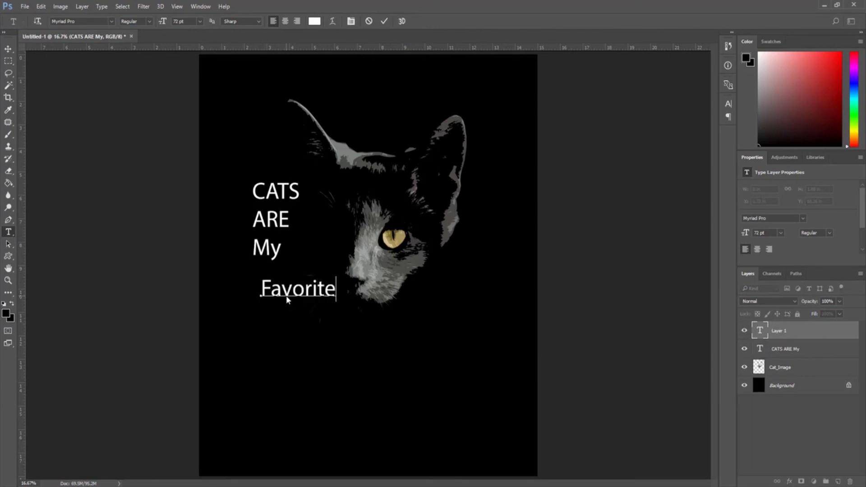
{"action": "left_click", "coordinate": [383, 22]}
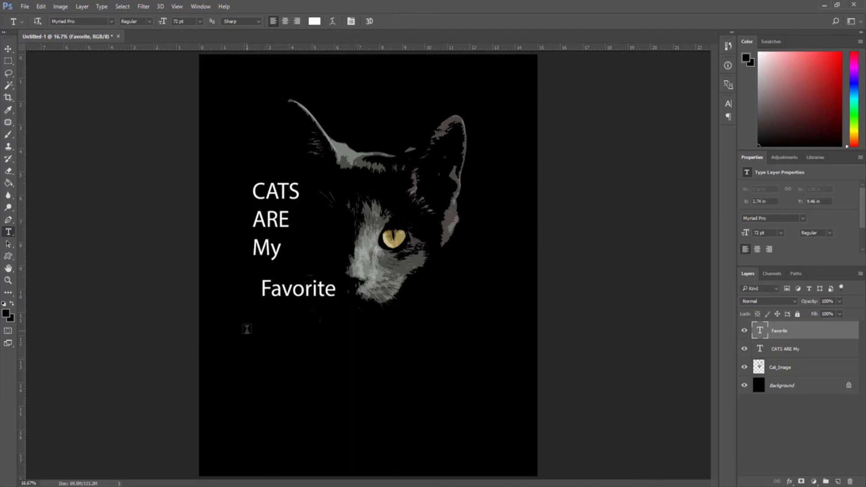
{"action": "left_click", "coordinate": [246, 329]}
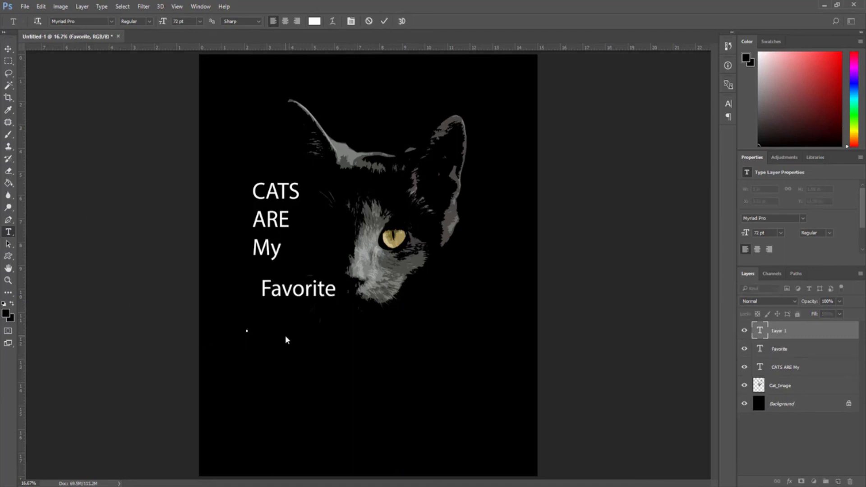
{"action": "type", "text": "PEOPLE"}
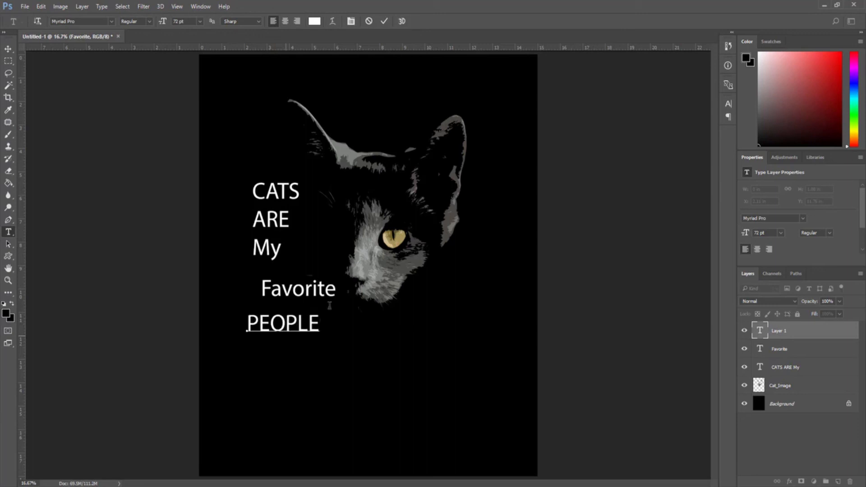
{"action": "left_click", "coordinate": [383, 21]}
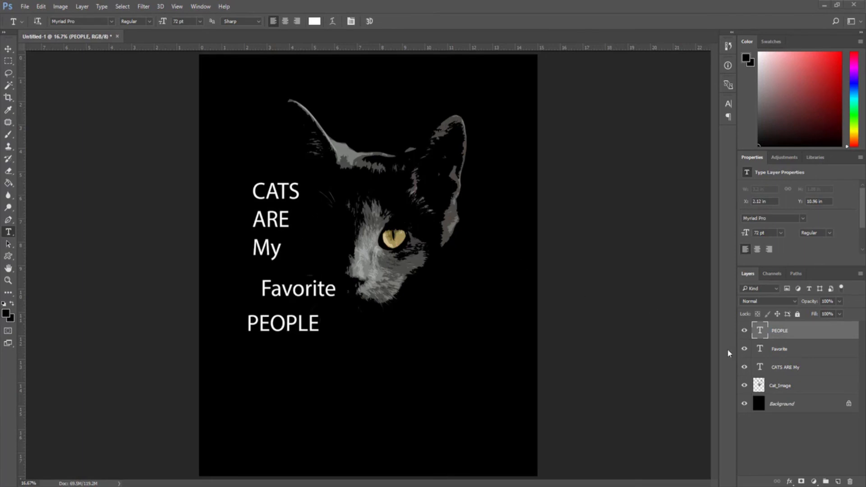
Change the last word of the CATS ARE My text layer to uppercase MY.
{"action": "left_click", "coordinate": [761, 366]}
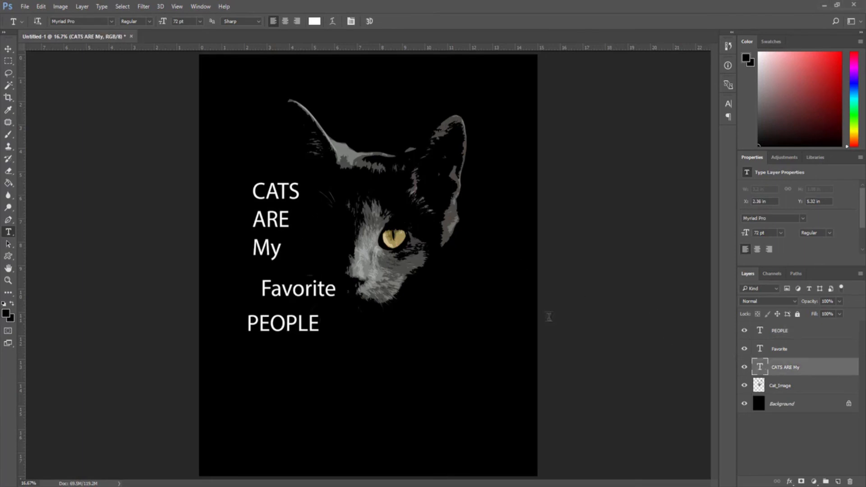
{"action": "left_click", "coordinate": [281, 250]}
{"action": "key", "text": "BackSpace"}
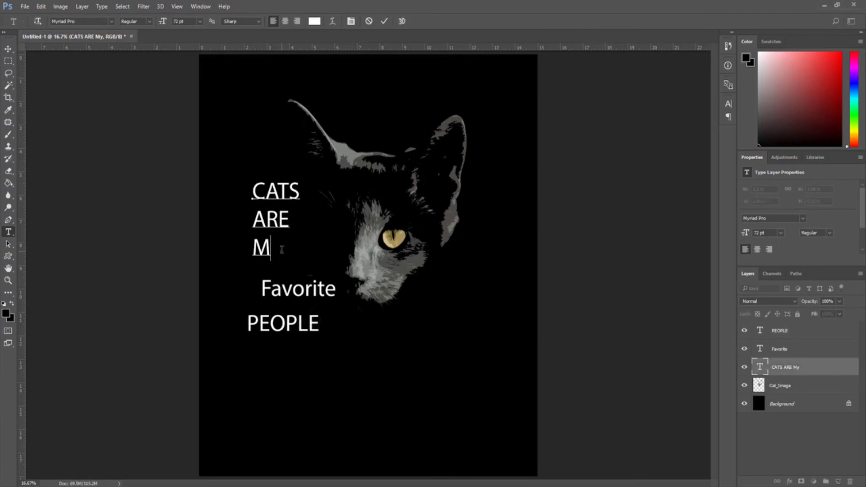
{"action": "type", "text": "Y"}
Set the CATS ARE MY text to 110 pt in the Impacted 2.0 font and move it up and right, partly over the cat's head.
{"action": "left_click_drag", "start_coordinate": [290, 244], "coordinate": [229, 147]}
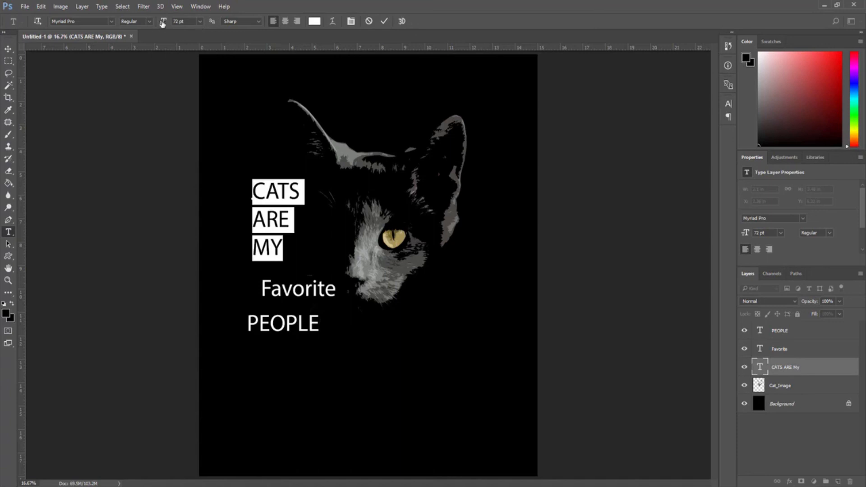
{"action": "left_click_drag", "start_coordinate": [162, 25], "coordinate": [179, 26]}
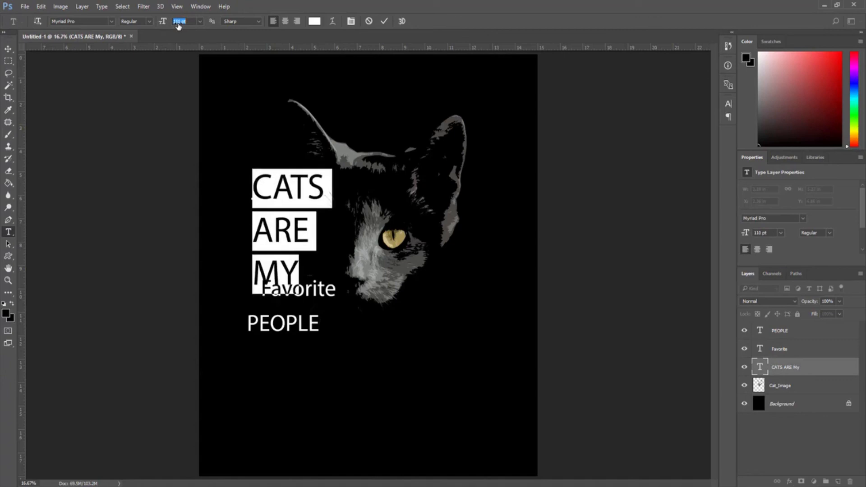
{"action": "left_click", "coordinate": [112, 21]}
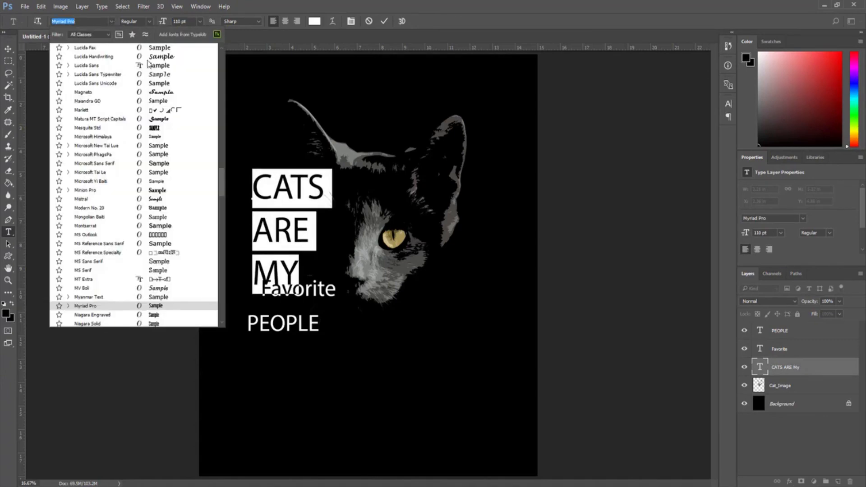
{"action": "left_click_drag", "start_coordinate": [220, 181], "coordinate": [224, 58]}
{"action": "scroll", "coordinate": [164, 226], "scroll_direction": "down", "scroll_amount": 10}
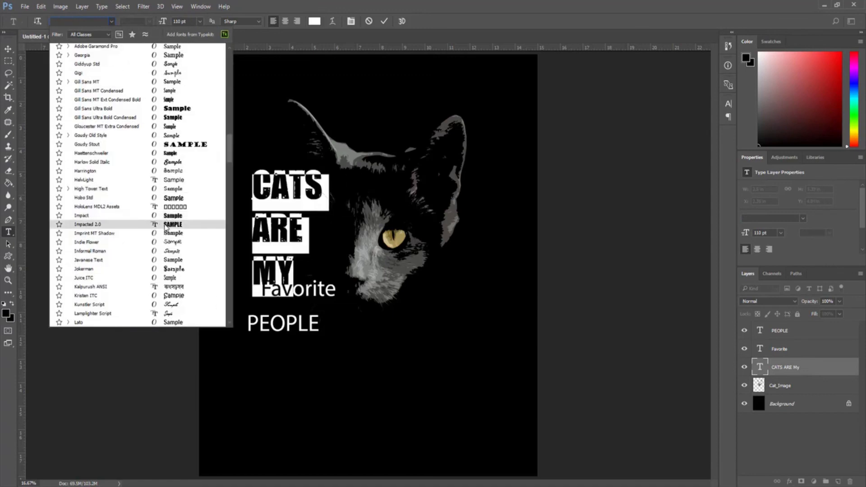
{"action": "left_click", "coordinate": [166, 224]}
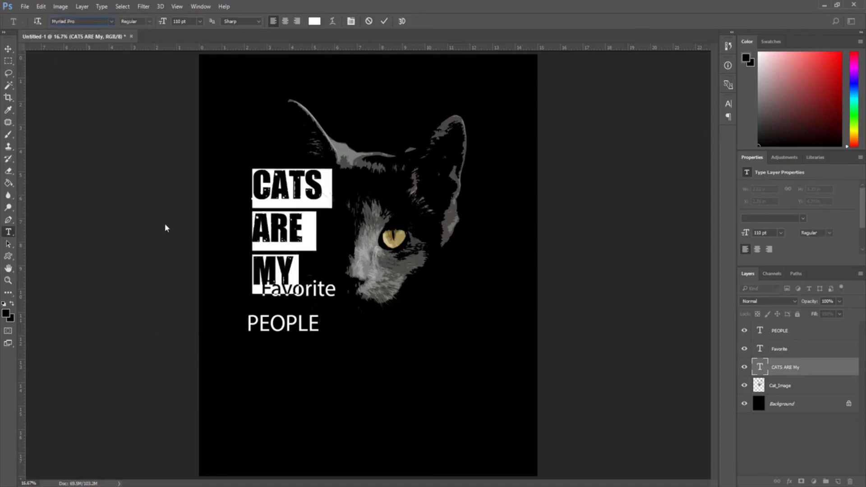
{"action": "left_click", "coordinate": [8, 48]}
{"action": "left_click_drag", "start_coordinate": [270, 186], "coordinate": [283, 155]}
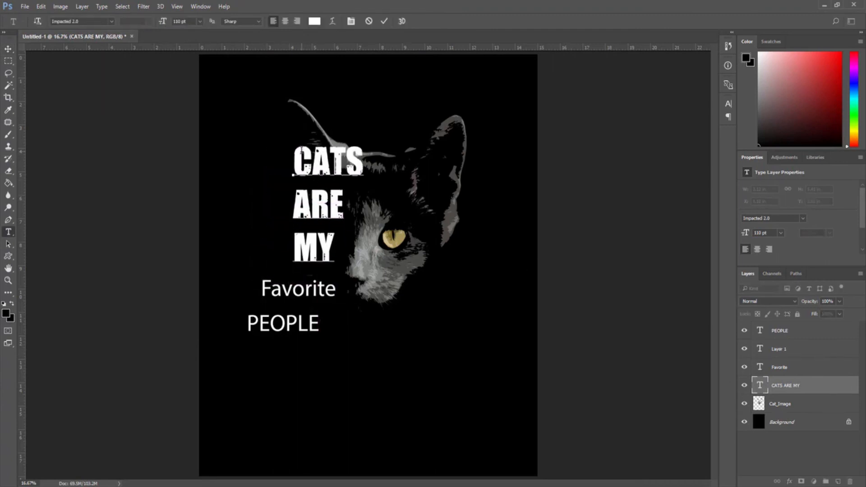
Recolor all of the CATS ARE MY text to the neutral gray #8e908d, starting from a gray sampled from the cat's fur.
{"action": "left_click_drag", "start_coordinate": [295, 152], "coordinate": [366, 261]}
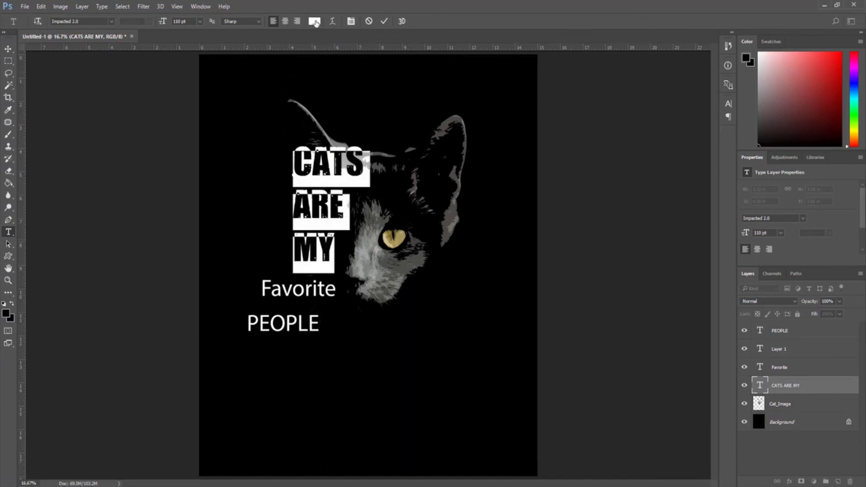
{"action": "left_click", "coordinate": [315, 21]}
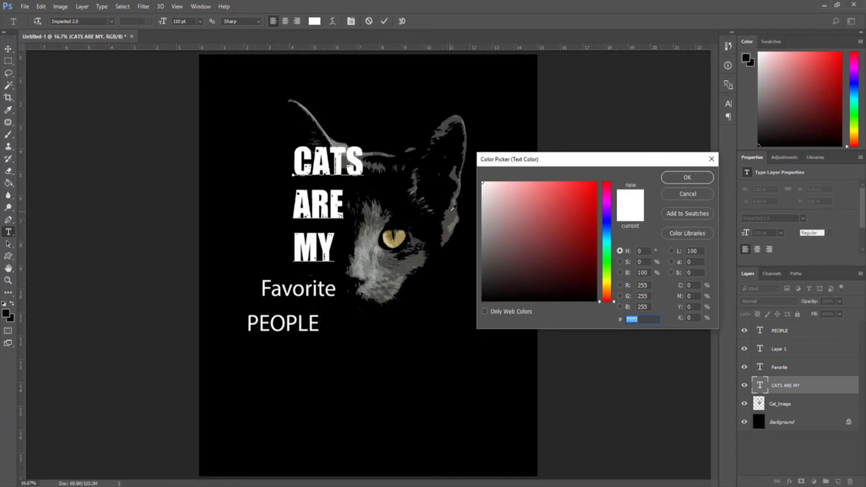
{"action": "left_click", "coordinate": [454, 215]}
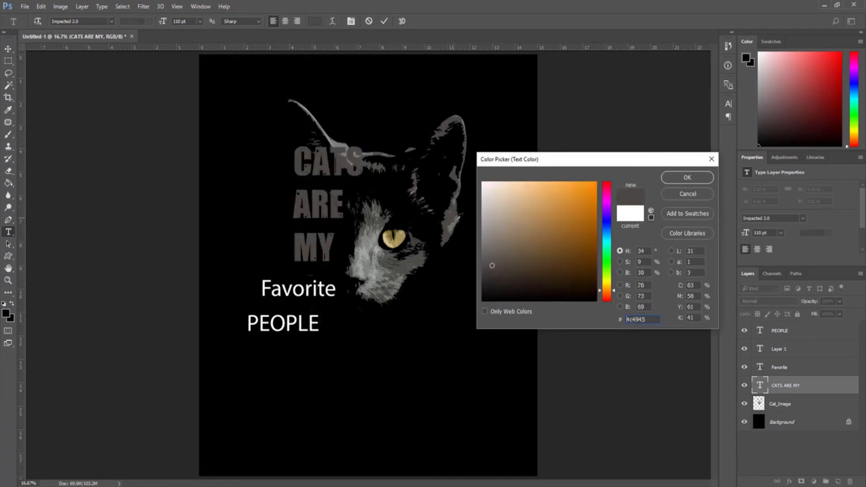
{"action": "left_click", "coordinate": [455, 221]}
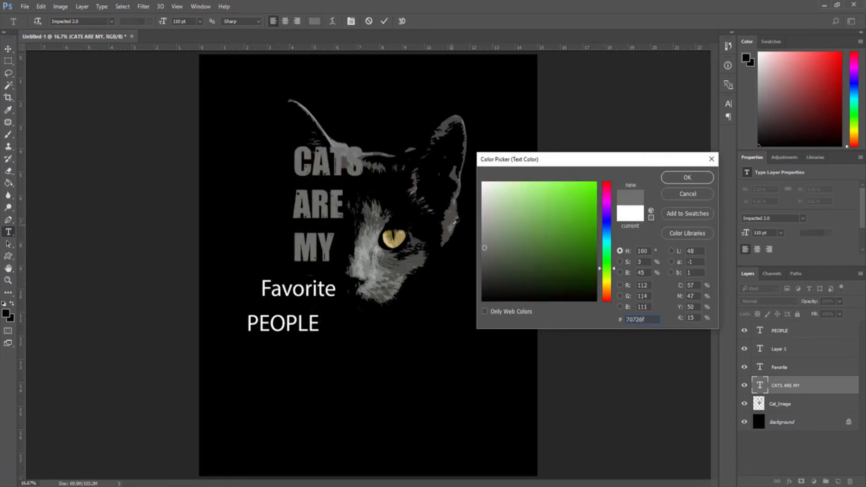
{"action": "mouse_move", "coordinate": [485, 249]}
{"action": "left_mouse_down"}
{"action": "mouse_move", "coordinate": [494, 242]}
{"action": "mouse_move", "coordinate": [484, 234]}
{"action": "left_mouse_up"}
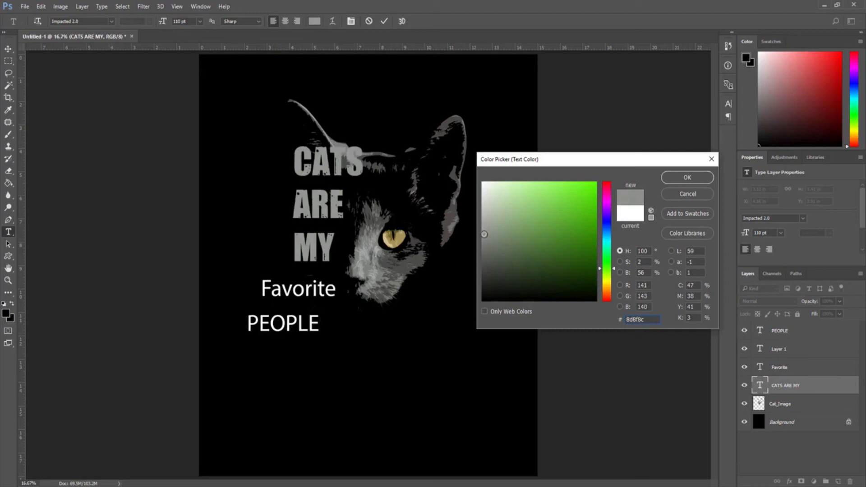
{"action": "left_click", "coordinate": [685, 178]}
Recolor only the word ARE to a darker gray than CATS and MY, and commit the text.
{"action": "left_click", "coordinate": [334, 210]}
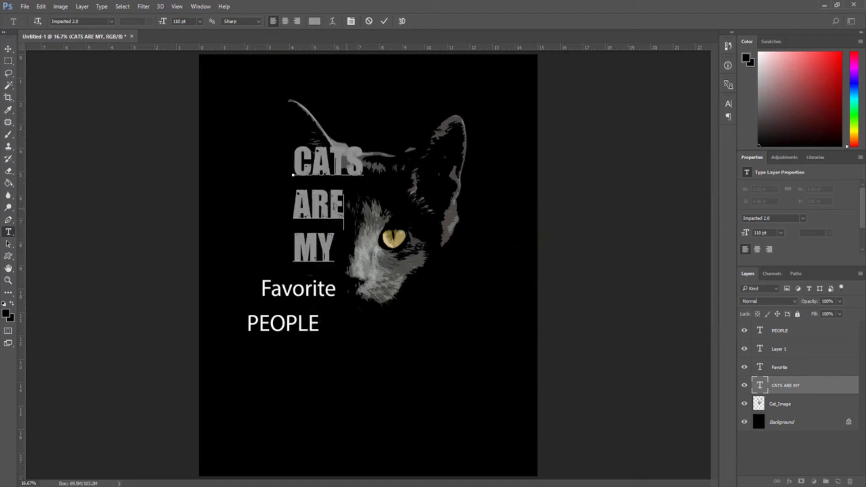
{"action": "left_click_drag", "start_coordinate": [335, 208], "coordinate": [290, 205]}
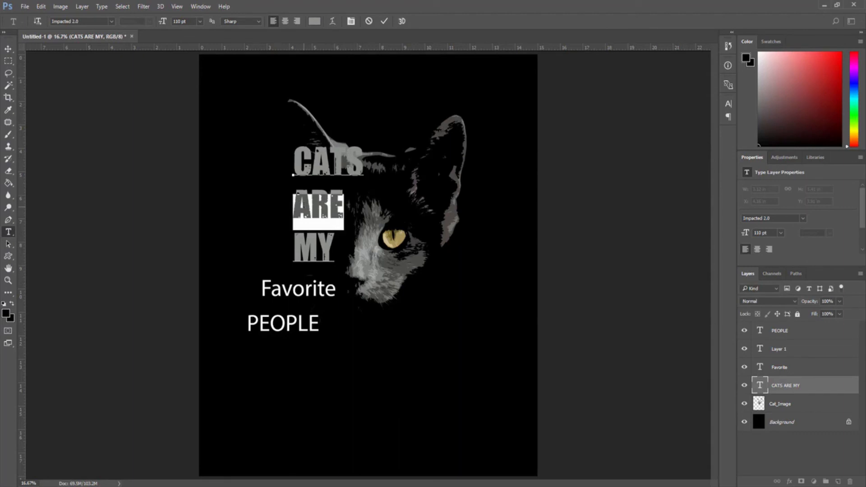
{"action": "left_click", "coordinate": [314, 21]}
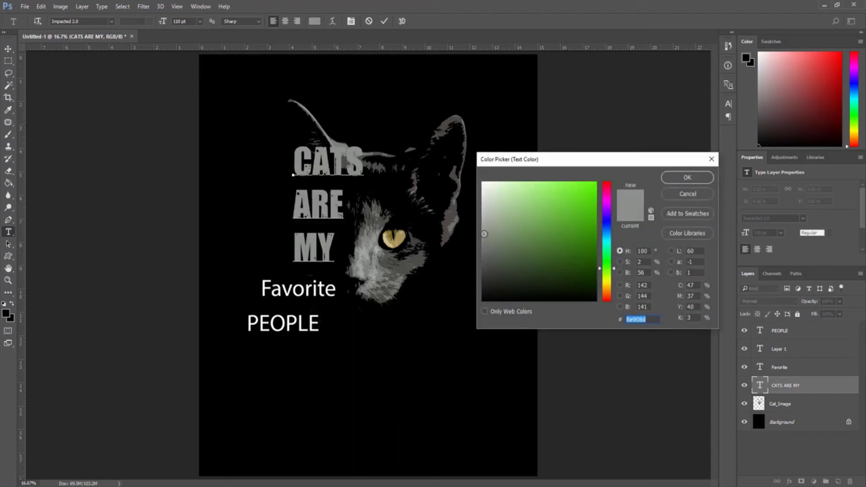
{"action": "left_click_drag", "start_coordinate": [484, 234], "coordinate": [483, 260]}
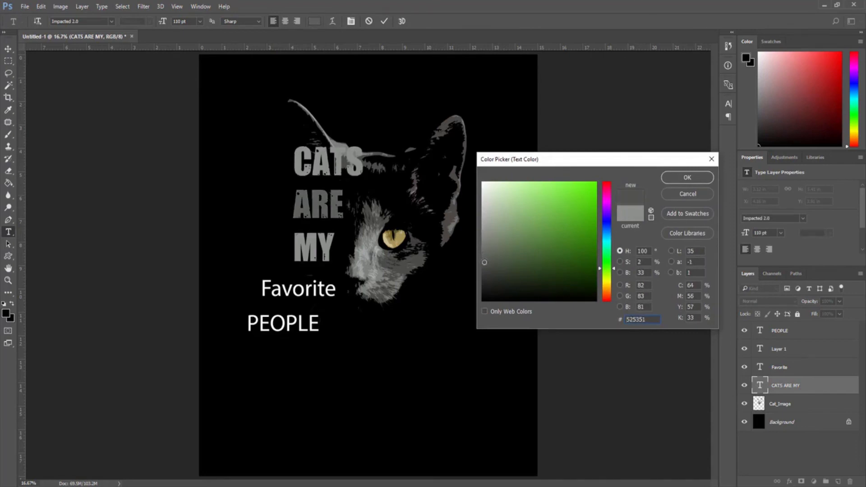
{"action": "left_click_drag", "start_coordinate": [483, 263], "coordinate": [483, 260]}
{"action": "left_click", "coordinate": [687, 177]}
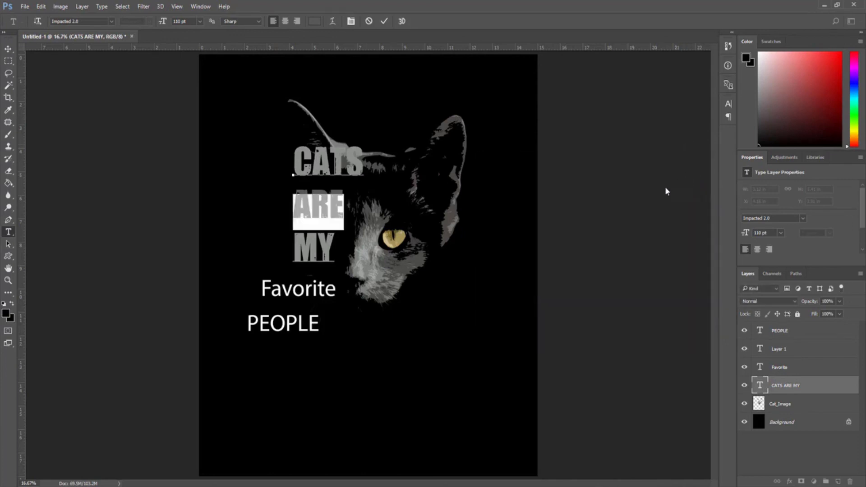
{"action": "key", "text": "ctrl+Return"}
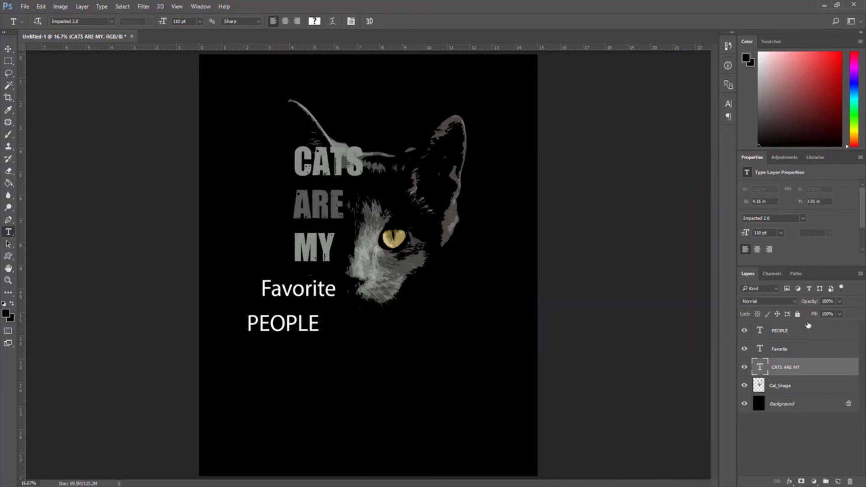
Set the Favorite text to the Mistral font at 115 pt.
{"action": "left_click", "coordinate": [759, 350]}
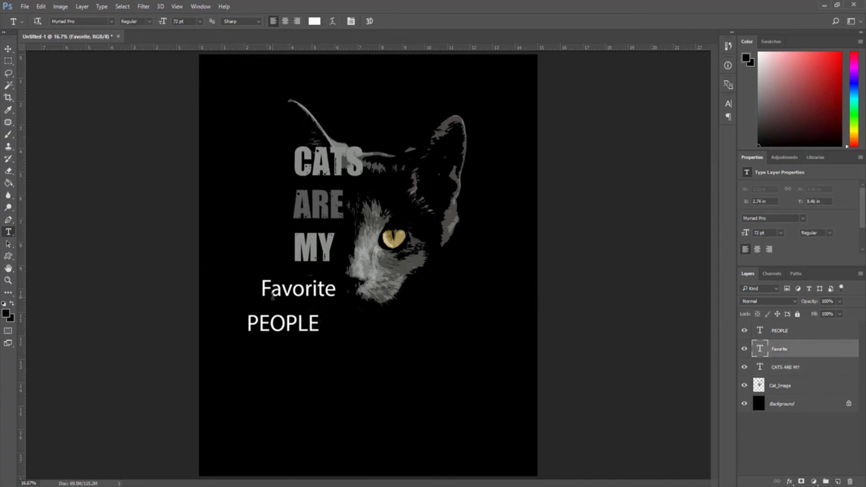
{"action": "left_click", "coordinate": [263, 289]}
{"action": "key", "text": "ctrl+a"}
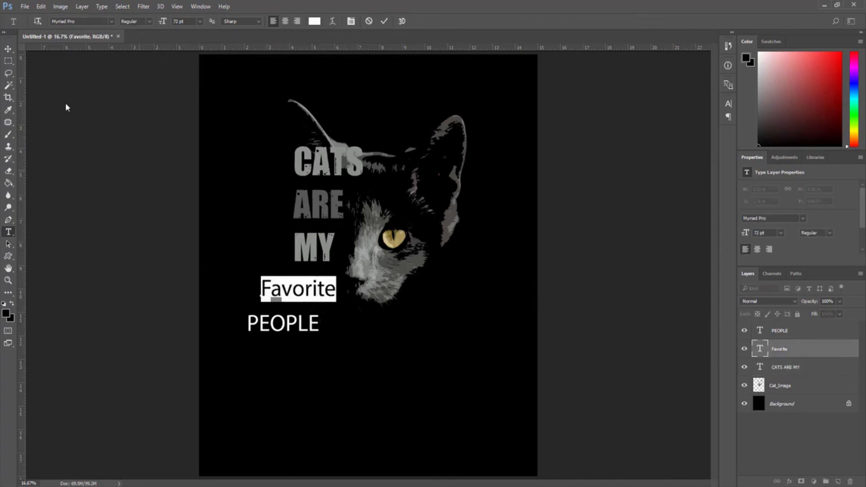
{"action": "left_click", "coordinate": [112, 20]}
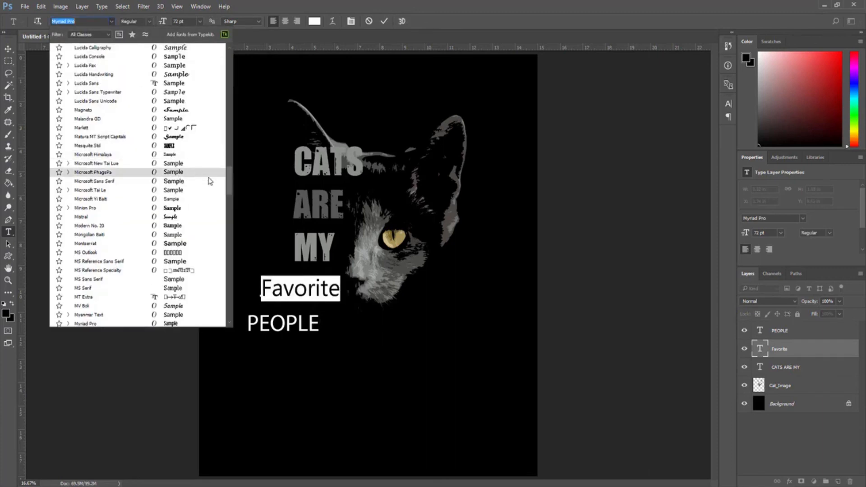
{"action": "left_click", "coordinate": [156, 217]}
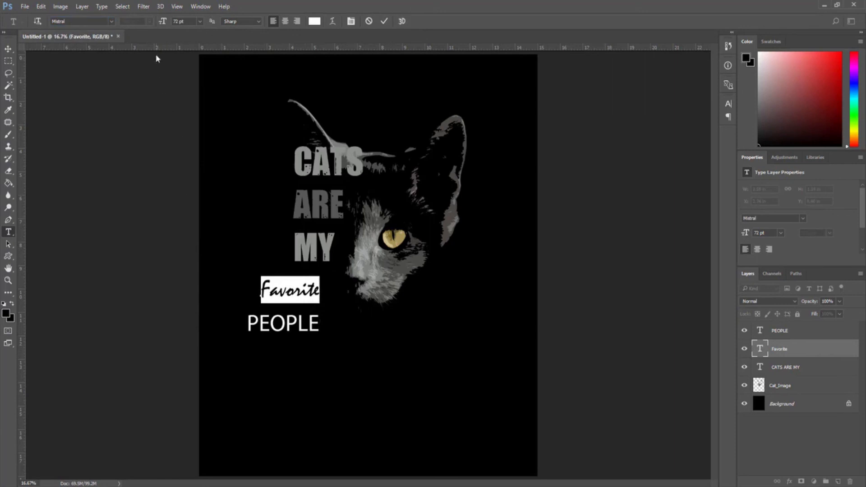
{"action": "left_click_drag", "start_coordinate": [162, 22], "coordinate": [180, 28]}
Change the color of the Favorite text to bright yellow #e8f700.
{"action": "left_click", "coordinate": [312, 21]}
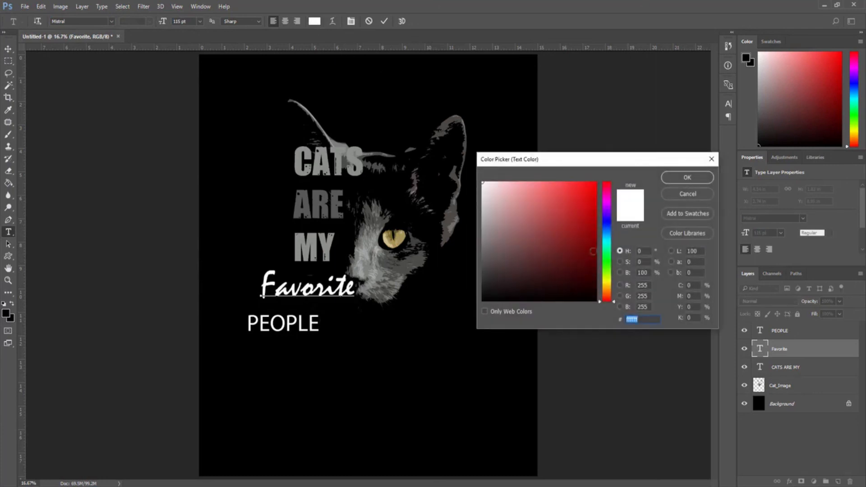
{"action": "left_click", "coordinate": [608, 281]}
{"action": "left_click_drag", "start_coordinate": [592, 230], "coordinate": [596, 185]}
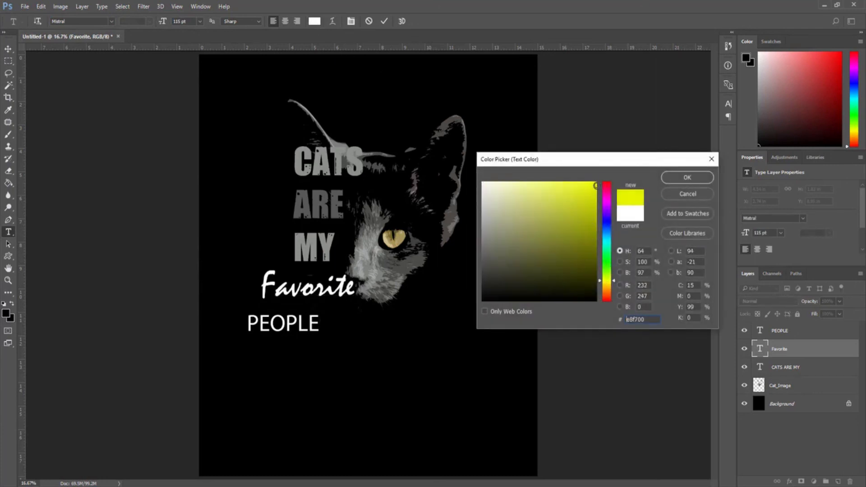
{"action": "left_click", "coordinate": [690, 176]}
Move Favorite right and down, and shift CATS ARE MY straight down about 1.21 in so MY sits just above Favorite.
{"action": "left_click", "coordinate": [8, 48]}
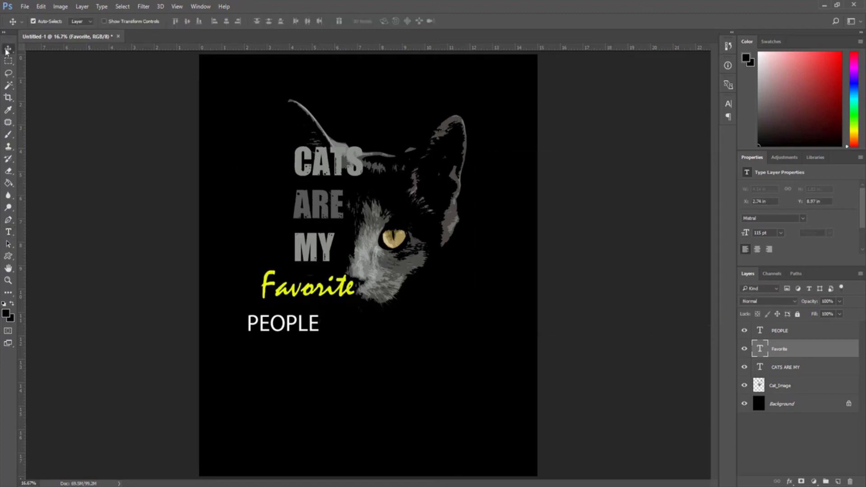
{"action": "left_click_drag", "start_coordinate": [283, 293], "coordinate": [310, 301]}
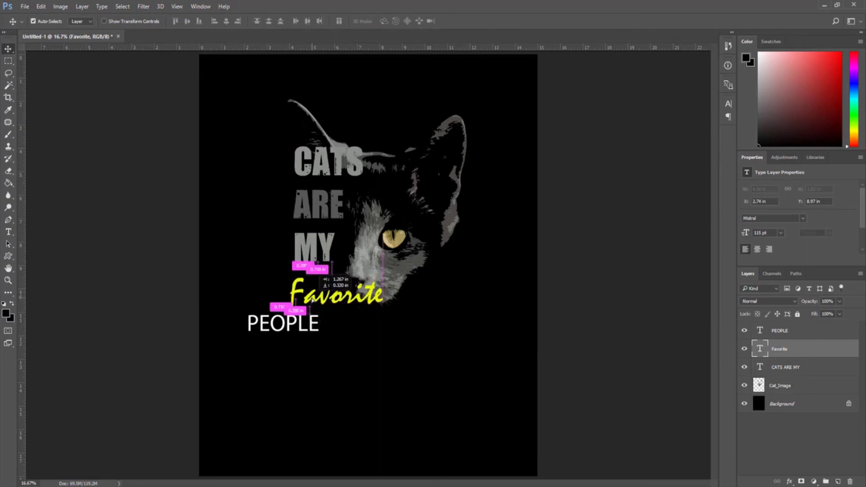
{"action": "left_click_drag", "start_coordinate": [308, 164], "coordinate": [308, 193]}
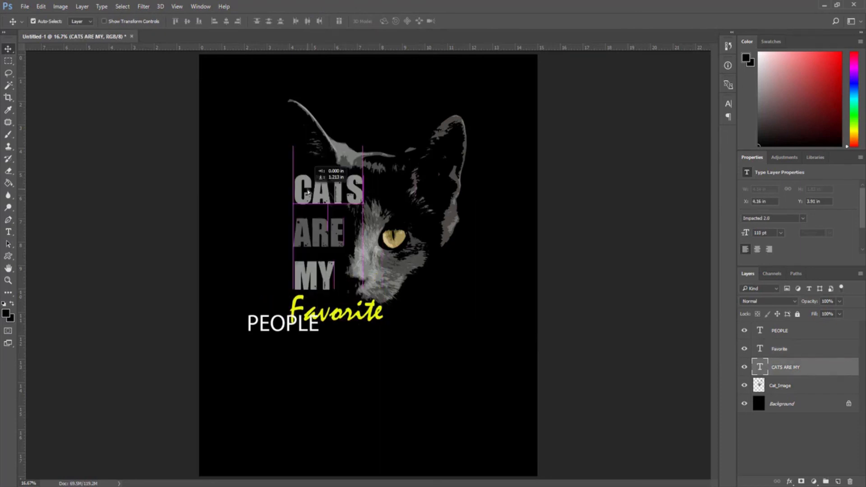
{"action": "left_click_drag", "start_coordinate": [308, 193], "coordinate": [308, 193]}
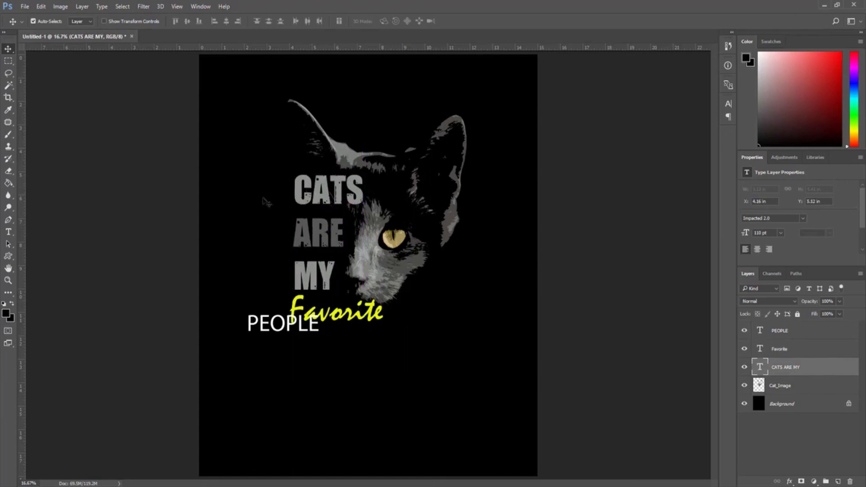
Set the PEOPLE text to 110 pt in the Impacted 2.0 font and move it directly below Favorite, aligned with the slogan's left edge.
{"action": "left_click", "coordinate": [779, 349]}
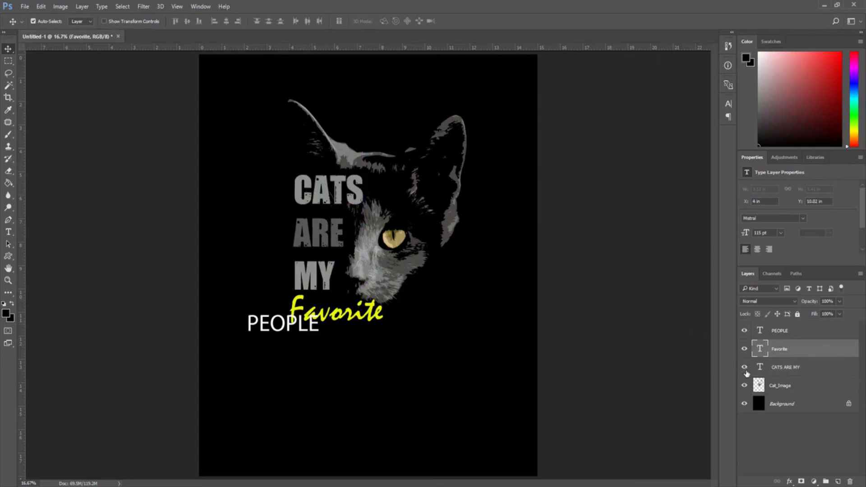
{"action": "left_click", "coordinate": [761, 333]}
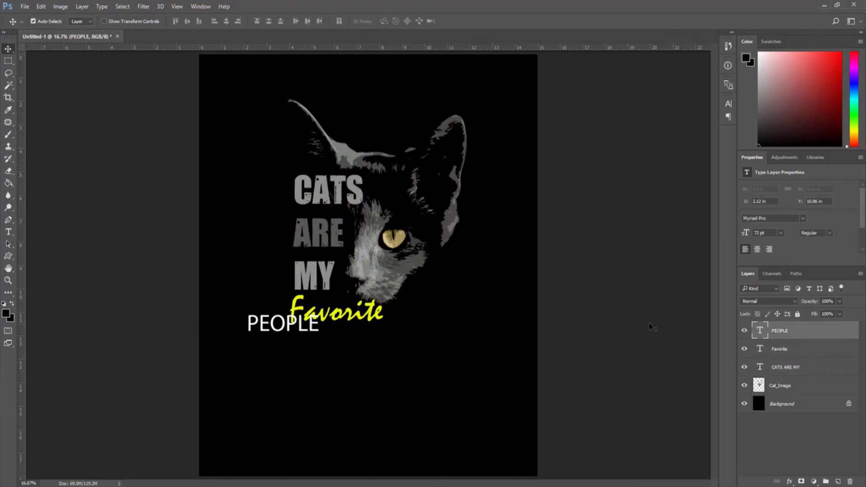
{"action": "left_click", "coordinate": [8, 232]}
{"action": "left_click", "coordinate": [266, 322]}
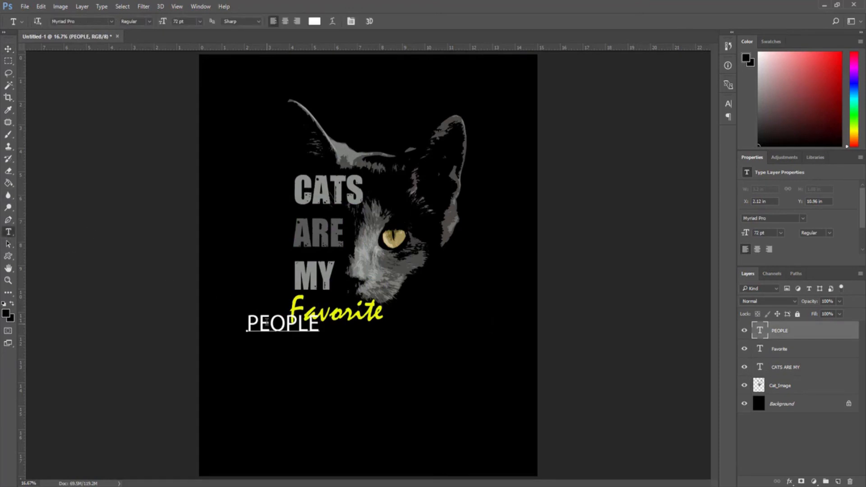
{"action": "left_click_drag", "start_coordinate": [248, 322], "coordinate": [363, 333]}
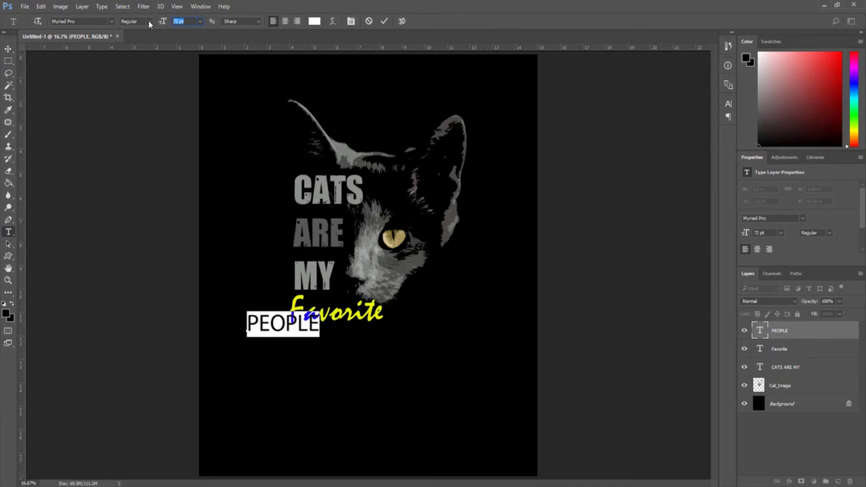
{"action": "type", "text": "110"}
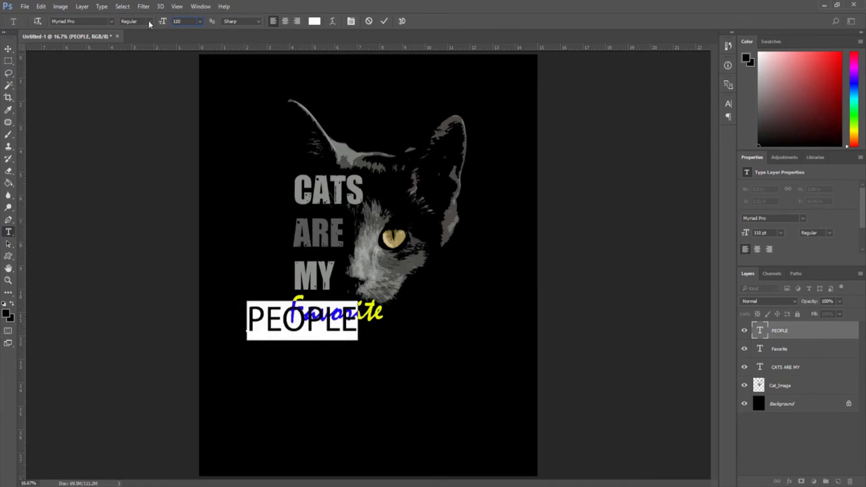
{"action": "left_click", "coordinate": [111, 22]}
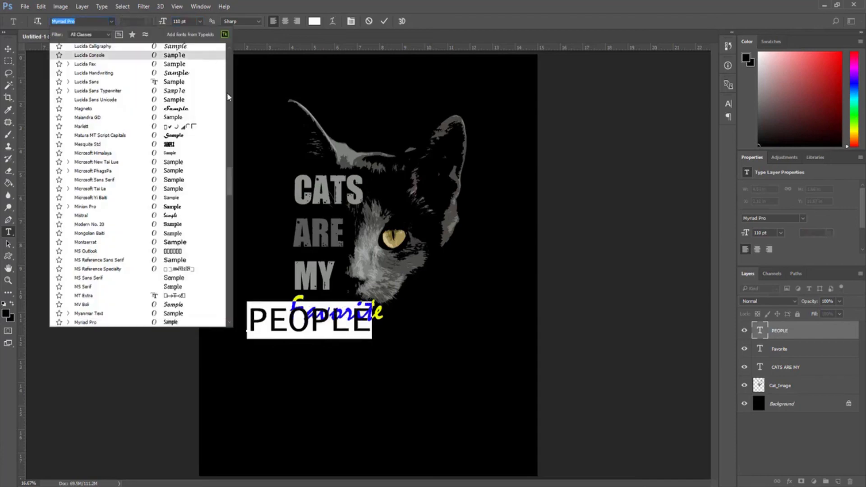
{"action": "left_click_drag", "start_coordinate": [229, 172], "coordinate": [229, 58]}
{"action": "left_click", "coordinate": [107, 61]}
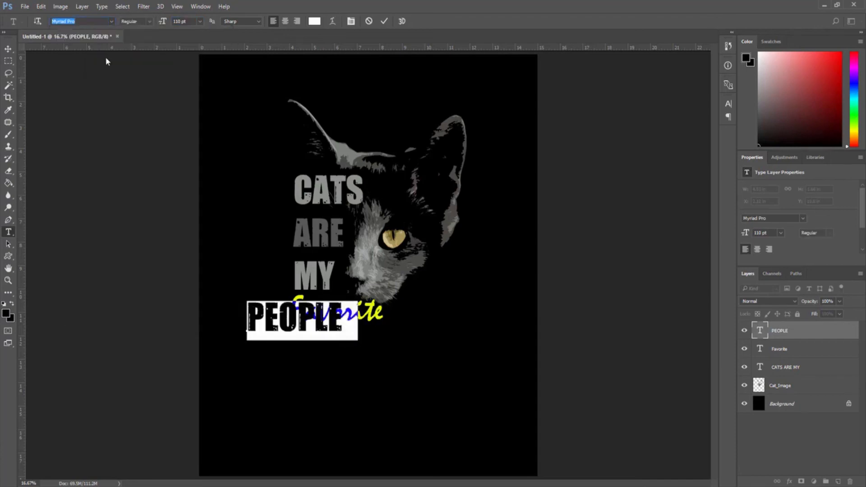
{"action": "left_click", "coordinate": [8, 48]}
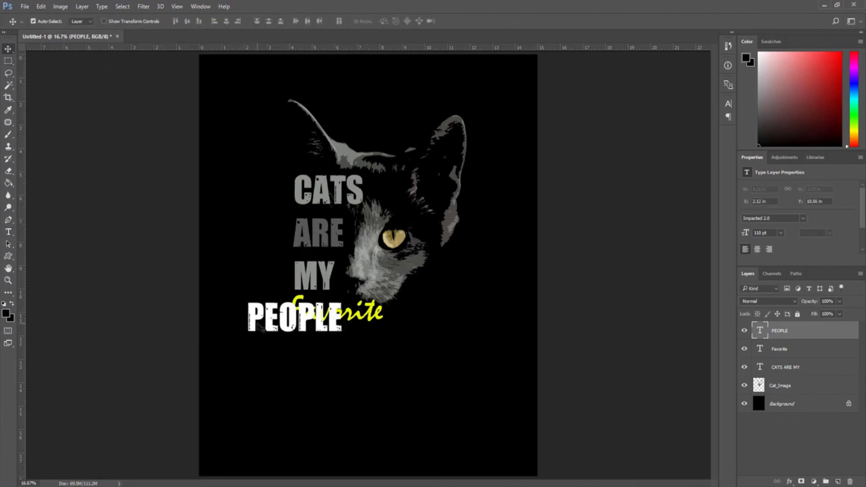
{"action": "left_click_drag", "start_coordinate": [258, 328], "coordinate": [305, 357]}
Recolor the PEOPLE text to the gray #8e908d sampled from the word CATS and commit it.
{"action": "key", "text": "t"}
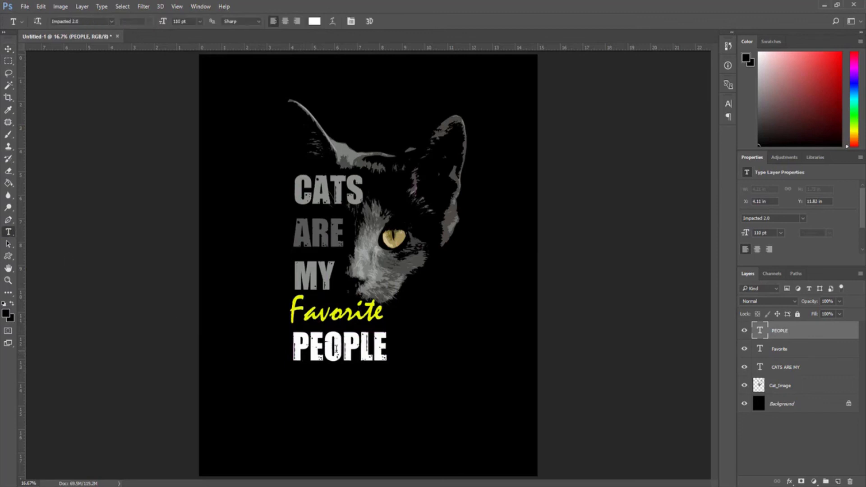
{"action": "left_click", "coordinate": [347, 348]}
{"action": "key", "text": "ctrl+a"}
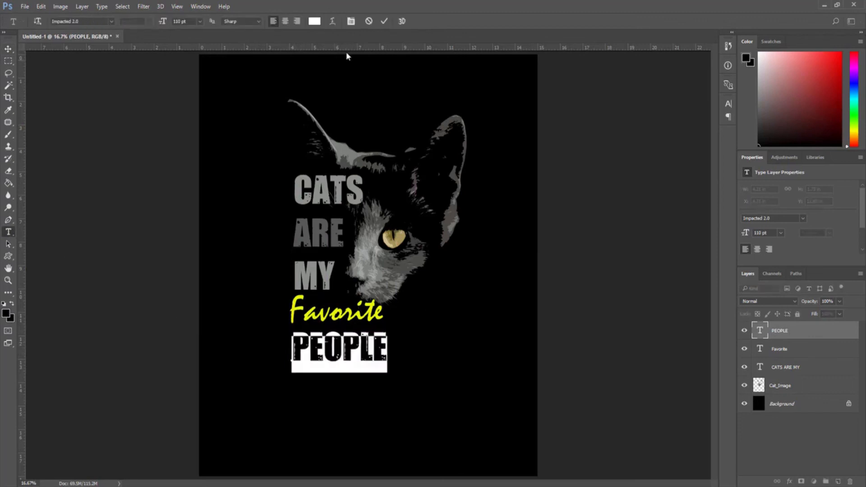
{"action": "left_click", "coordinate": [316, 21]}
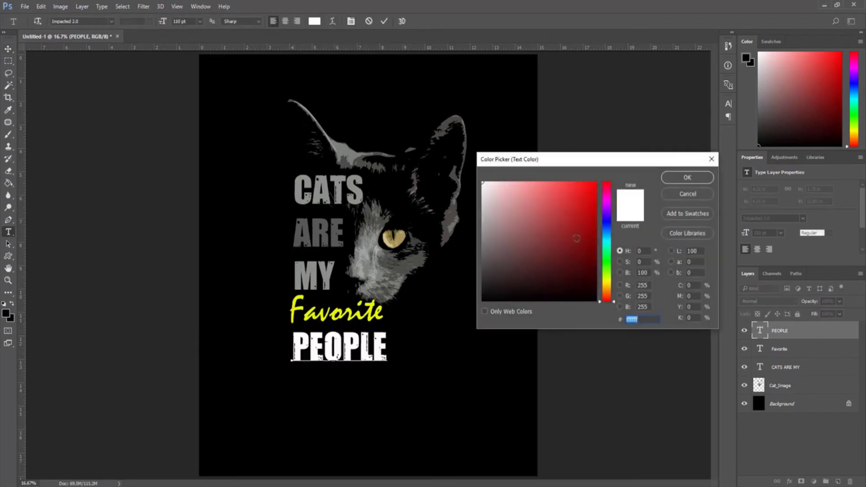
{"action": "left_click", "coordinate": [341, 190]}
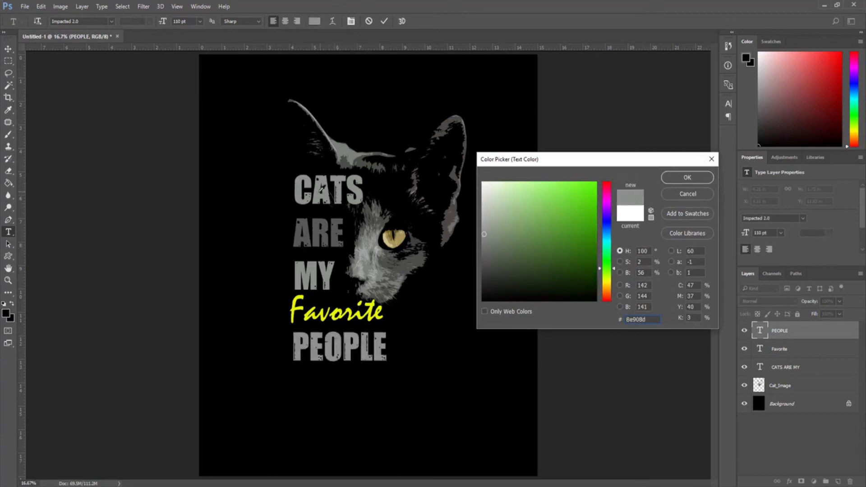
{"action": "left_click", "coordinate": [687, 177]}
{"action": "left_click", "coordinate": [382, 21]}
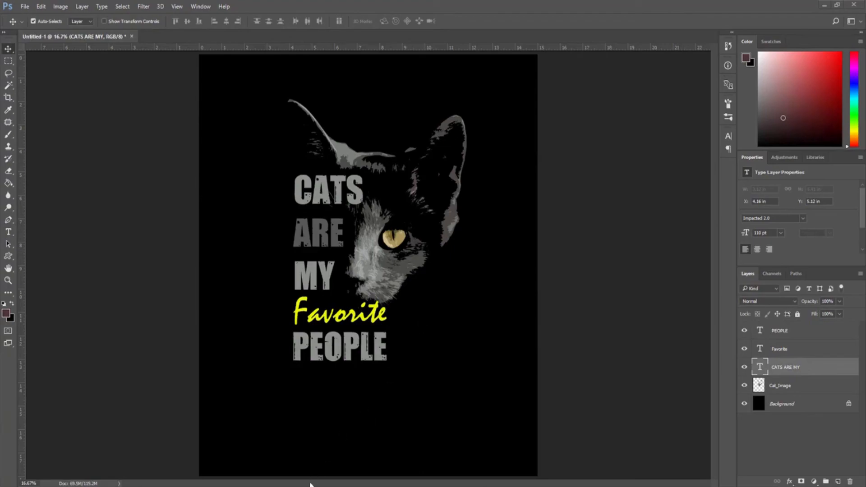
Switch to Chrome, search Google for "cat" and open the Wikipedia article on Cat.
{"action": "mouse_move", "coordinate": [310, 484]}
{"action": "left_click", "coordinate": [350, 458]}
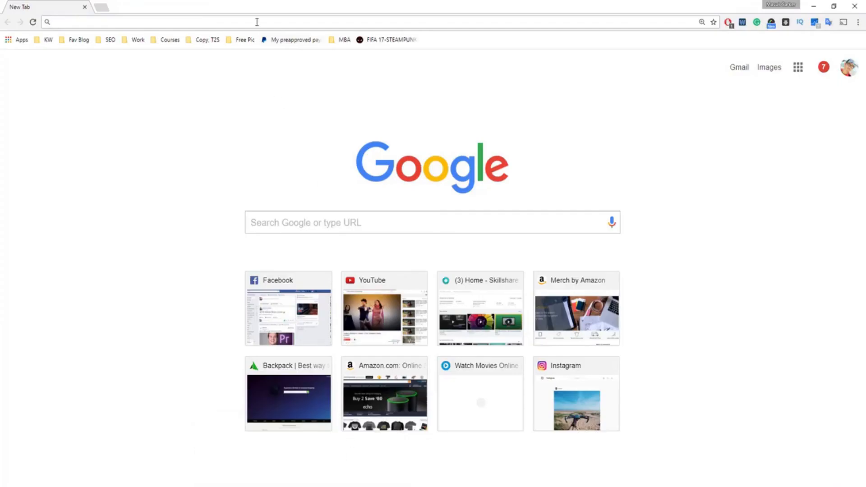
{"action": "type", "text": "cat"}
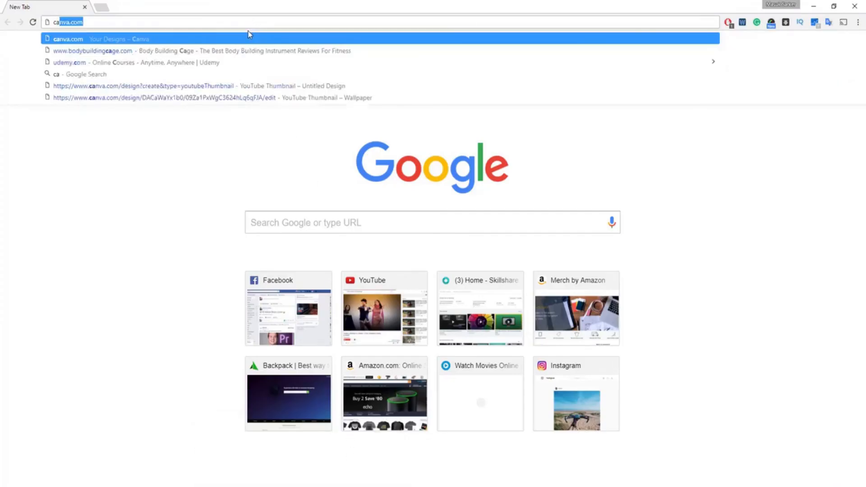
{"action": "key", "text": "Return"}
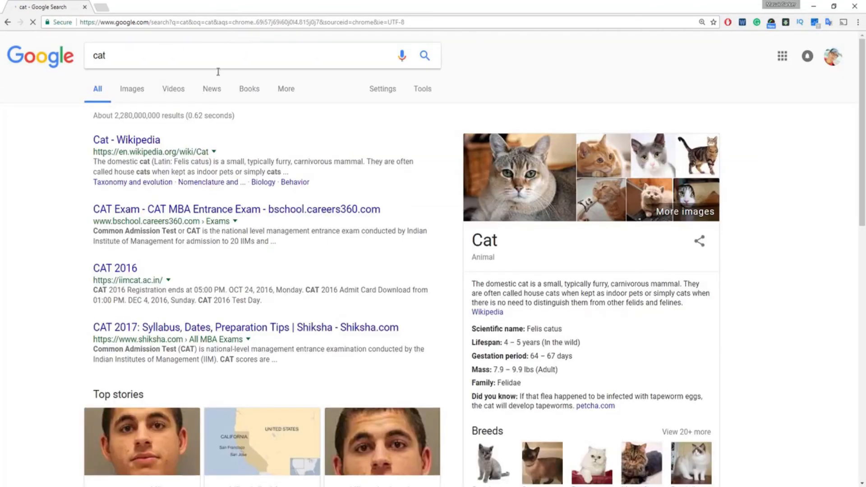
{"action": "left_click", "coordinate": [120, 146]}
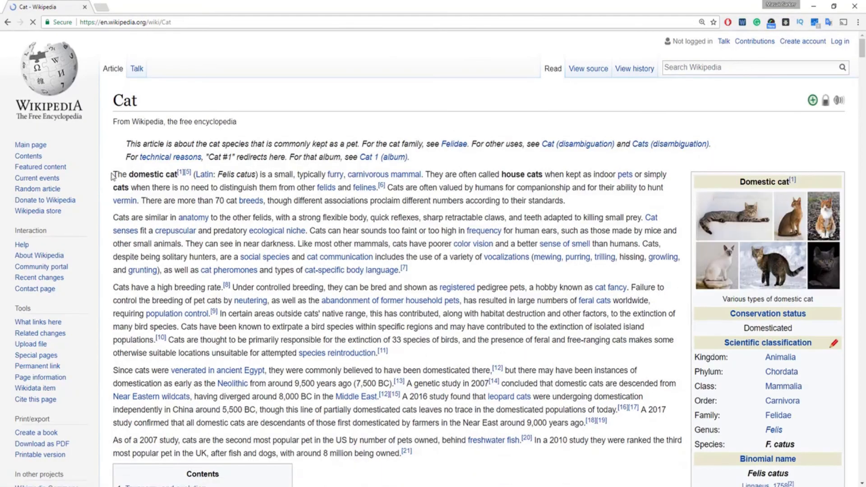
Copy the article's opening paragraph, from "The domestic cat" to "according to their standards.", and return to Photoshop.
{"action": "left_click_drag", "start_coordinate": [114, 175], "coordinate": [564, 204]}
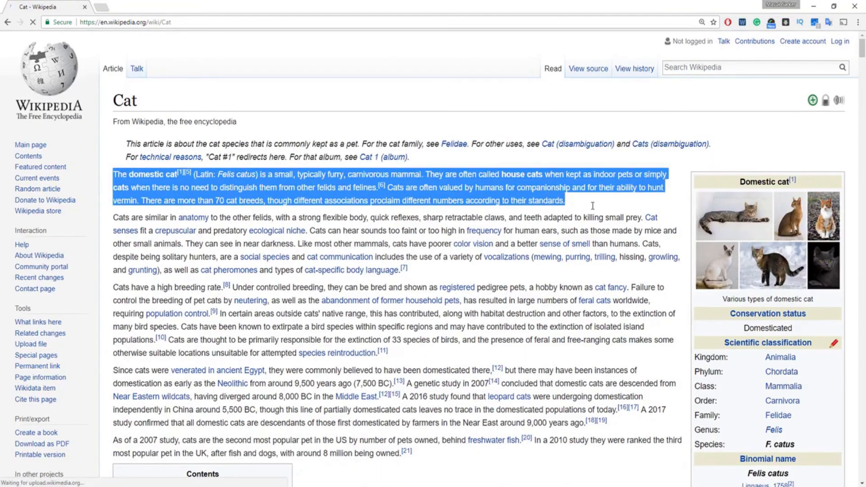
{"action": "right_click", "coordinate": [555, 204]}
{"action": "left_click", "coordinate": [556, 205]}
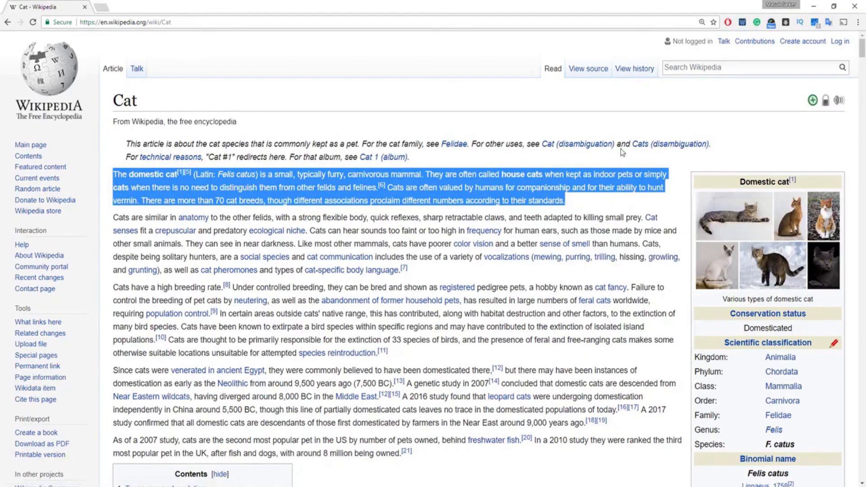
{"action": "left_click", "coordinate": [814, 7]}
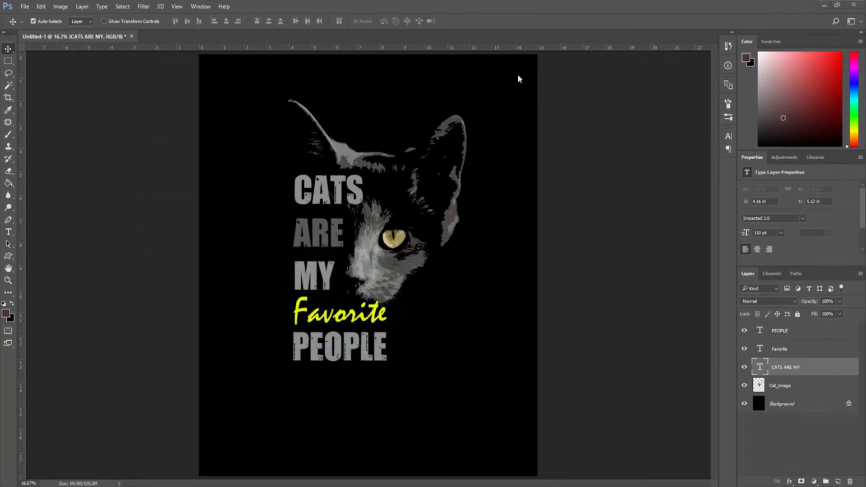
Create a paragraph text box from the cat's eye to the canvas's right edge and paste the copied paragraph into it.
{"action": "left_click", "coordinate": [9, 233]}
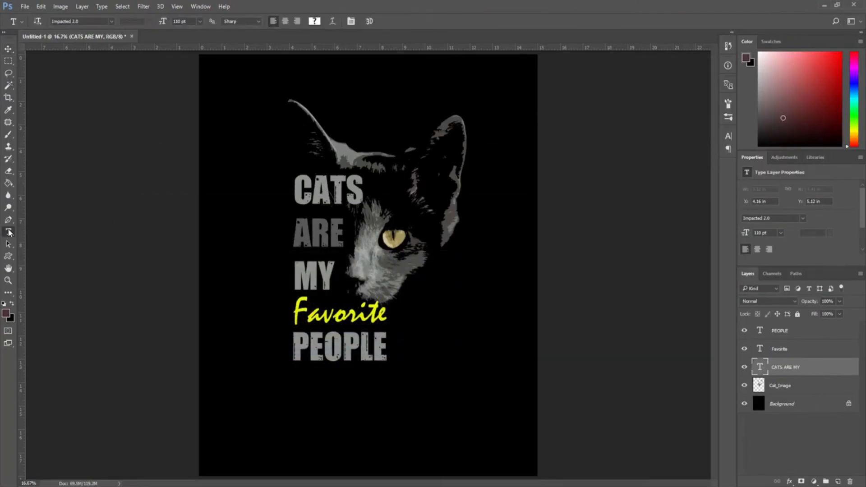
{"action": "left_click_drag", "start_coordinate": [391, 238], "coordinate": [538, 360]}
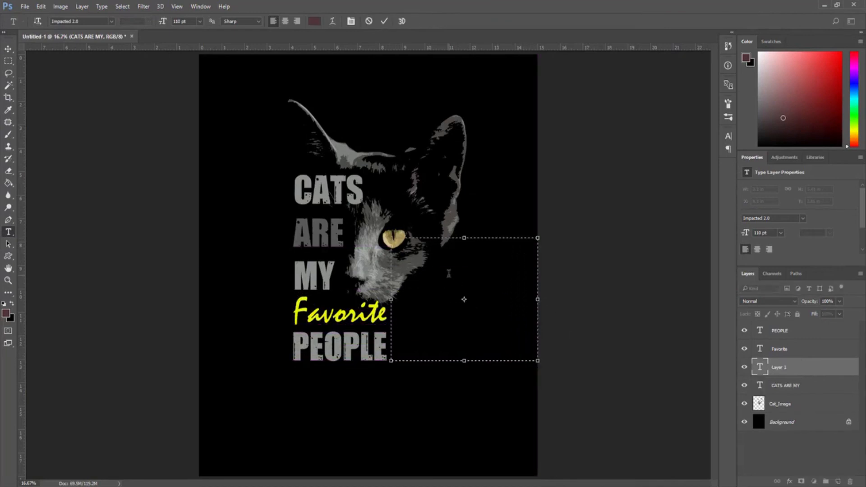
{"action": "right_click", "coordinate": [447, 274]}
{"action": "left_click", "coordinate": [468, 313]}
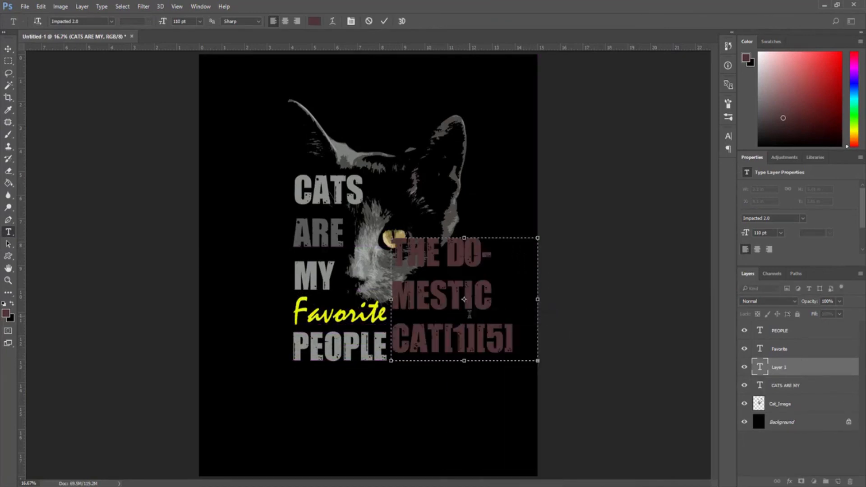
Set all of the pasted paragraph's text to 24 pt.
{"action": "key", "text": "ctrl+a"}
{"action": "left_click", "coordinate": [479, 266]}
{"action": "key", "text": "ctrl+a"}
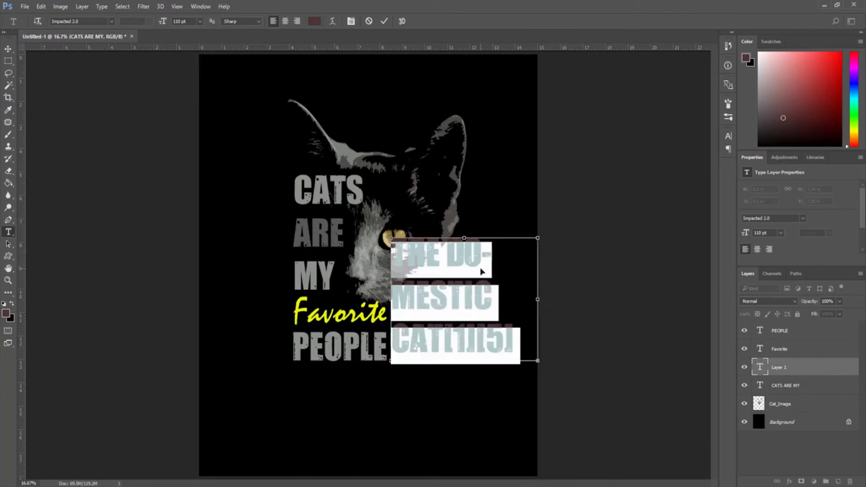
{"action": "left_click", "coordinate": [200, 21]}
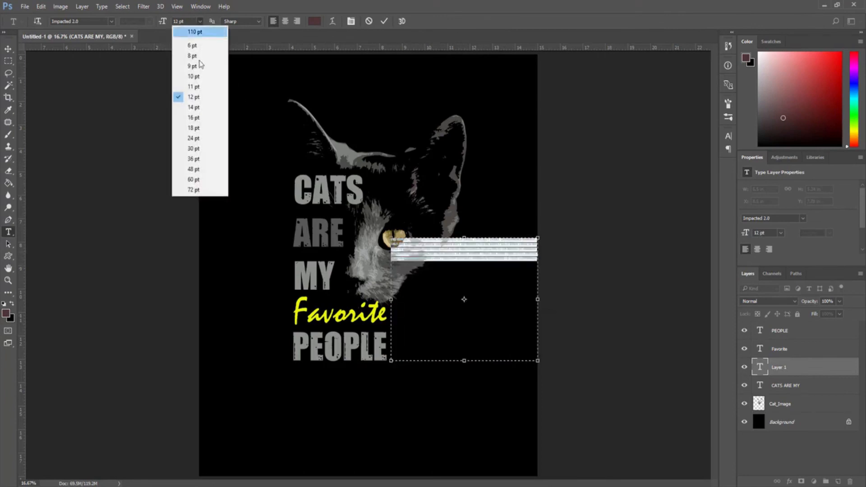
{"action": "left_click", "coordinate": [193, 139]}
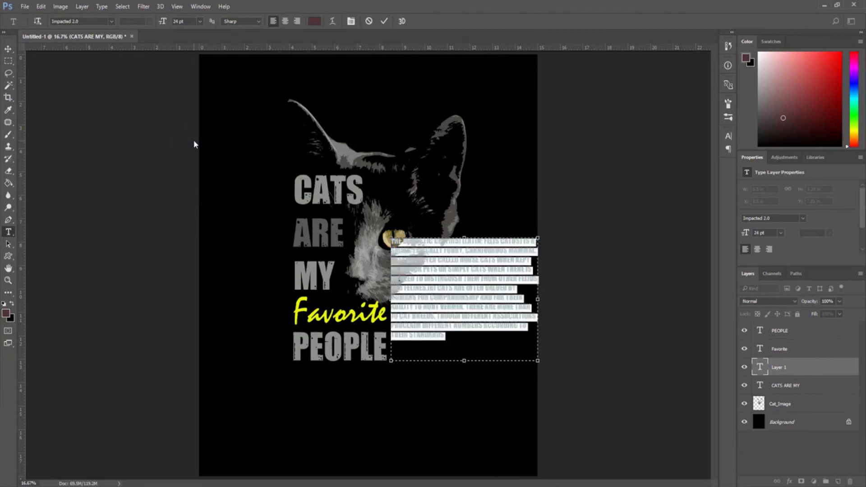
Widen the paragraph box to about 10.82 in, rotate it 90° clockwise, and move it up and left over the cat's right ear.
{"action": "left_click_drag", "start_coordinate": [390, 299], "coordinate": [294, 299]}
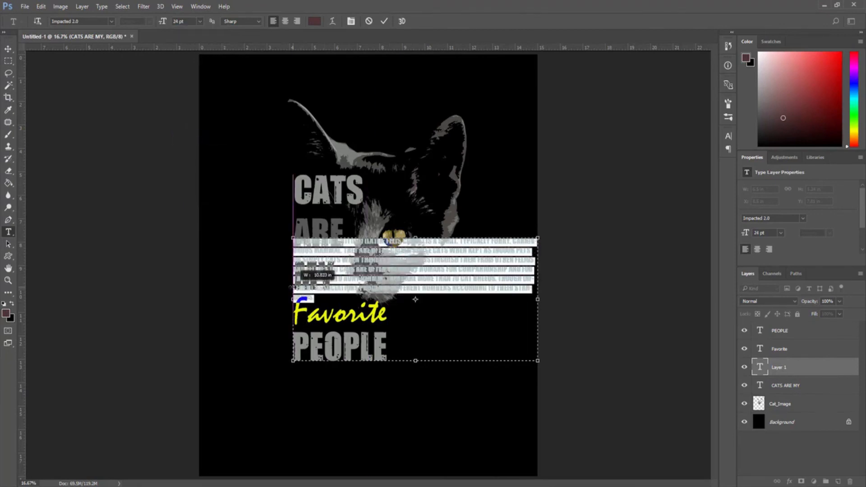
{"action": "left_click_drag", "start_coordinate": [562, 268], "coordinate": [462, 381]}
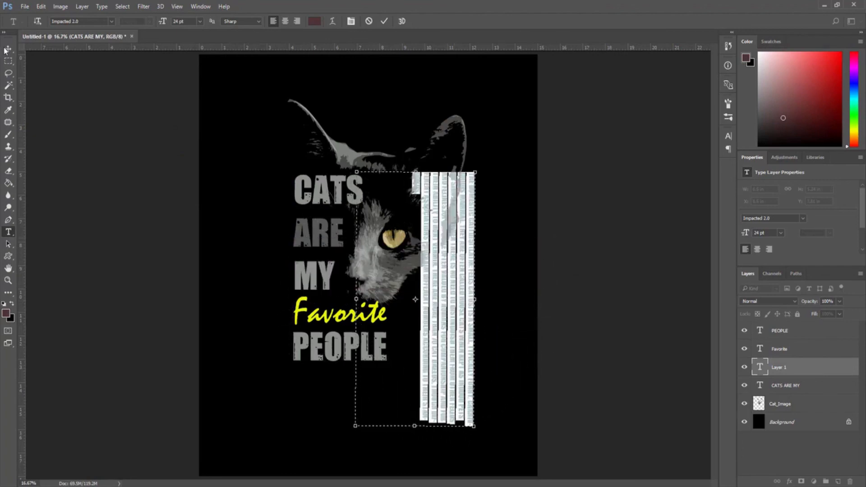
{"action": "left_click", "coordinate": [7, 50]}
{"action": "left_click_drag", "start_coordinate": [449, 293], "coordinate": [431, 240]}
Change the font of the whole vertical paragraph to Mistral.
{"action": "key", "text": "t"}
{"action": "left_click", "coordinate": [452, 254]}
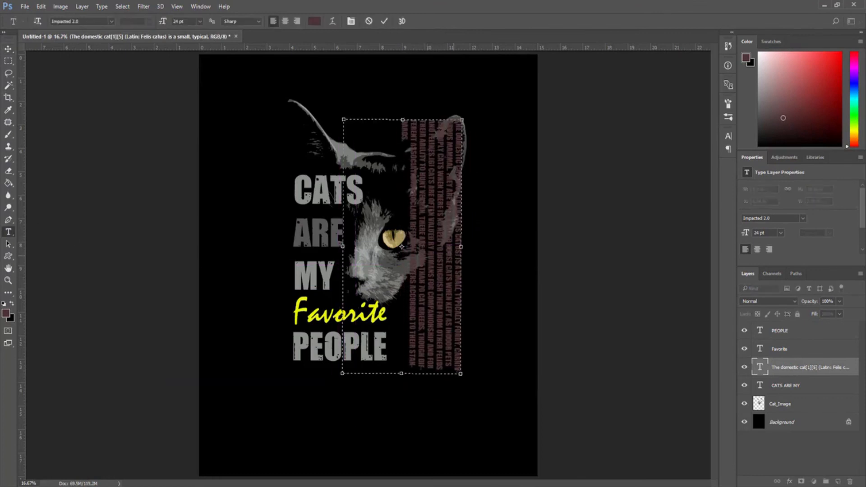
{"action": "key", "text": "ctrl+a"}
{"action": "left_click", "coordinate": [111, 21]}
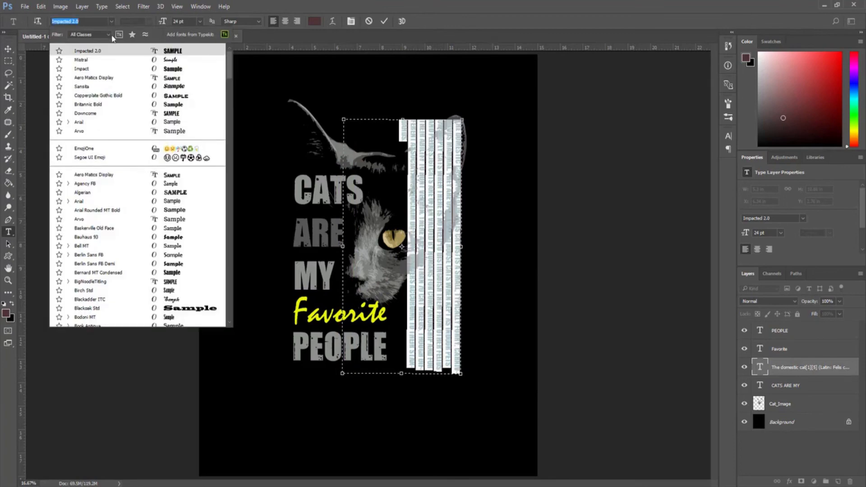
{"action": "left_click", "coordinate": [99, 59]}
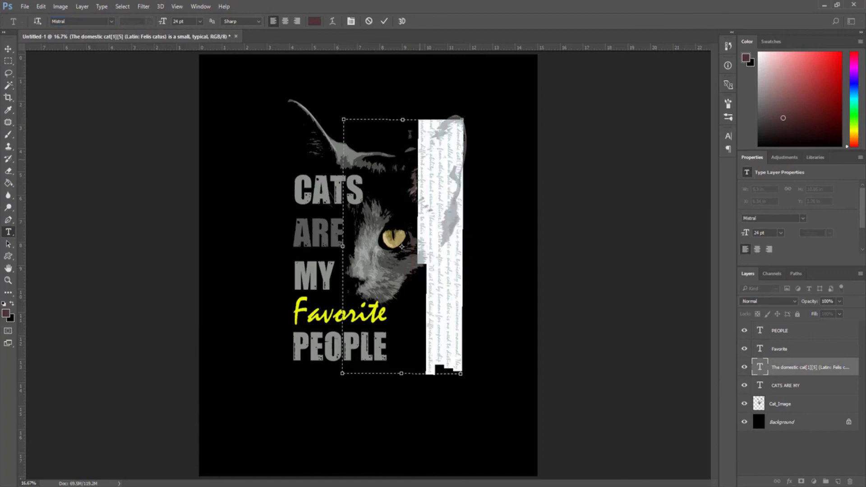
Recolor the vertical paragraph to the dark gray #3c3c39 sampled from the cat's forehead and commit the text.
{"action": "left_click", "coordinate": [314, 21]}
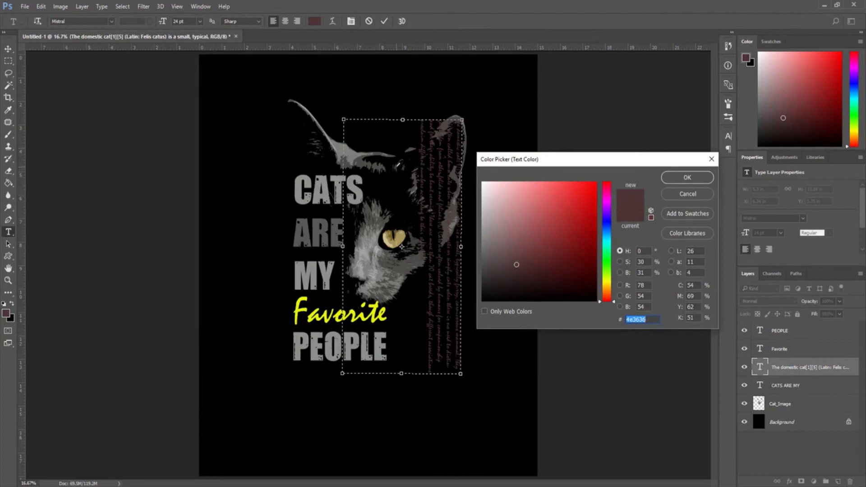
{"action": "left_click", "coordinate": [397, 166]}
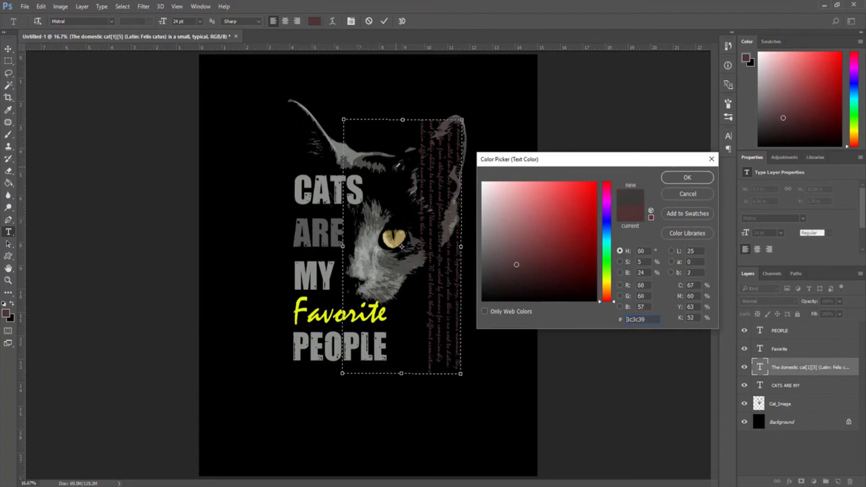
{"action": "left_click", "coordinate": [693, 180]}
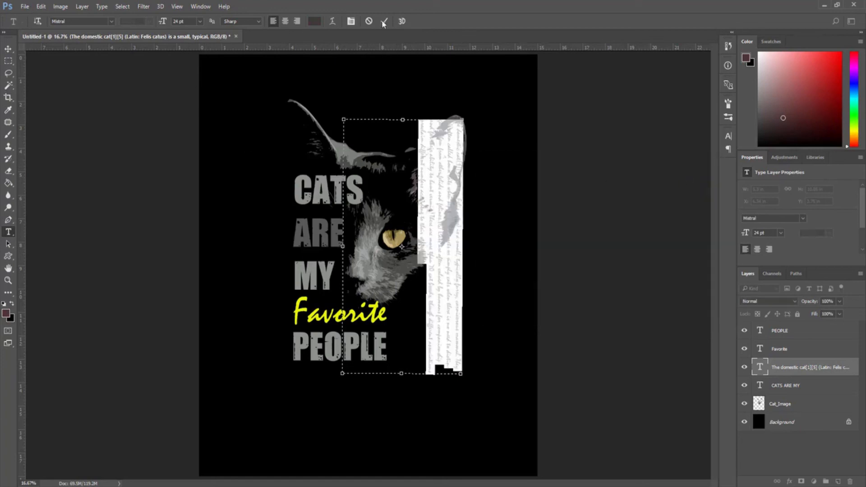
{"action": "left_click", "coordinate": [383, 21]}
Place the paragraph layer directly below the CATS ARE MY layer and shift the text about 0.35 in left.
{"action": "left_click_drag", "start_coordinate": [766, 373], "coordinate": [767, 395]}
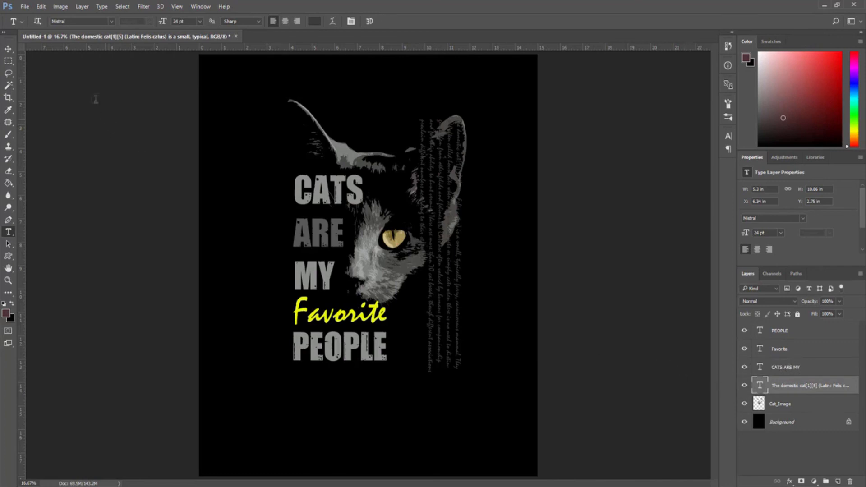
{"action": "left_click", "coordinate": [8, 49]}
{"action": "mouse_move", "coordinate": [448, 275]}
{"action": "left_mouse_down"}
{"action": "mouse_move", "coordinate": [428, 276]}
{"action": "mouse_move", "coordinate": [440, 270]}
{"action": "left_mouse_up"}
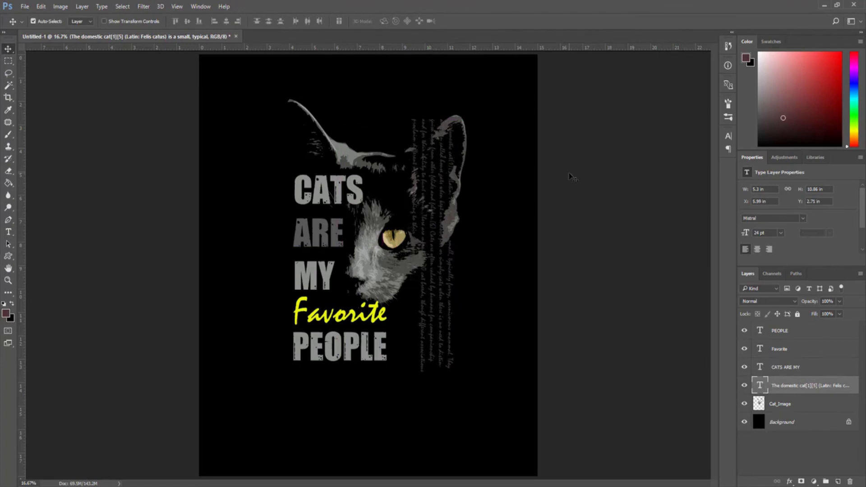